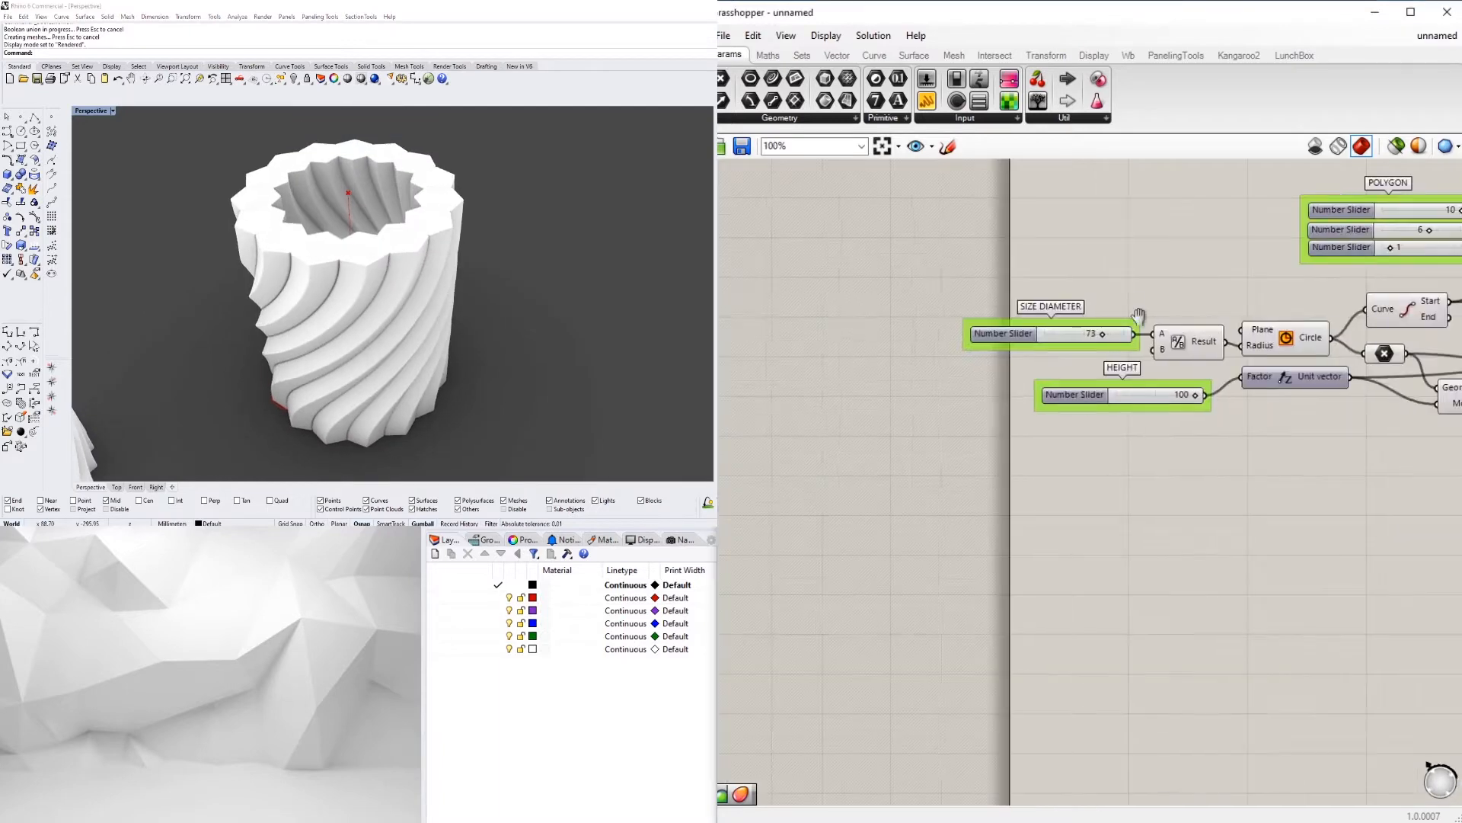
Step: Try the twisted form at a FORM ROTATION value of 45, and set the rotation to 90
{"action": "scroll", "coordinate": [1131, 426], "scroll_direction": "up", "scroll_amount": 5}
{"action": "double_click", "coordinate": [1131, 428]}
{"action": "type", "text": "45"}
{"action": "key", "text": "Return"}
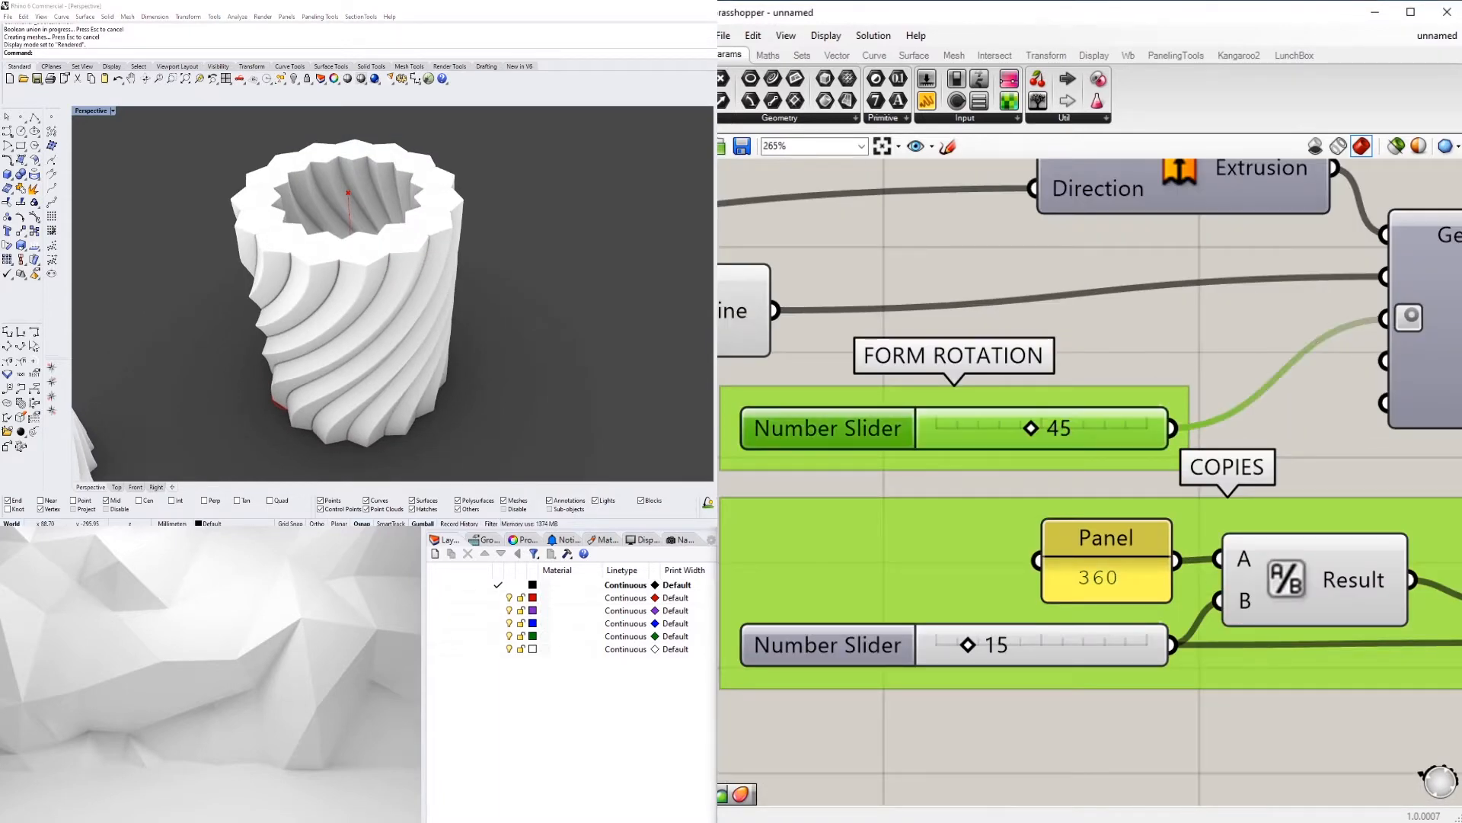
{"action": "double_click", "coordinate": [1066, 428]}
{"action": "type", "text": "90"}
{"action": "key", "text": "Return"}
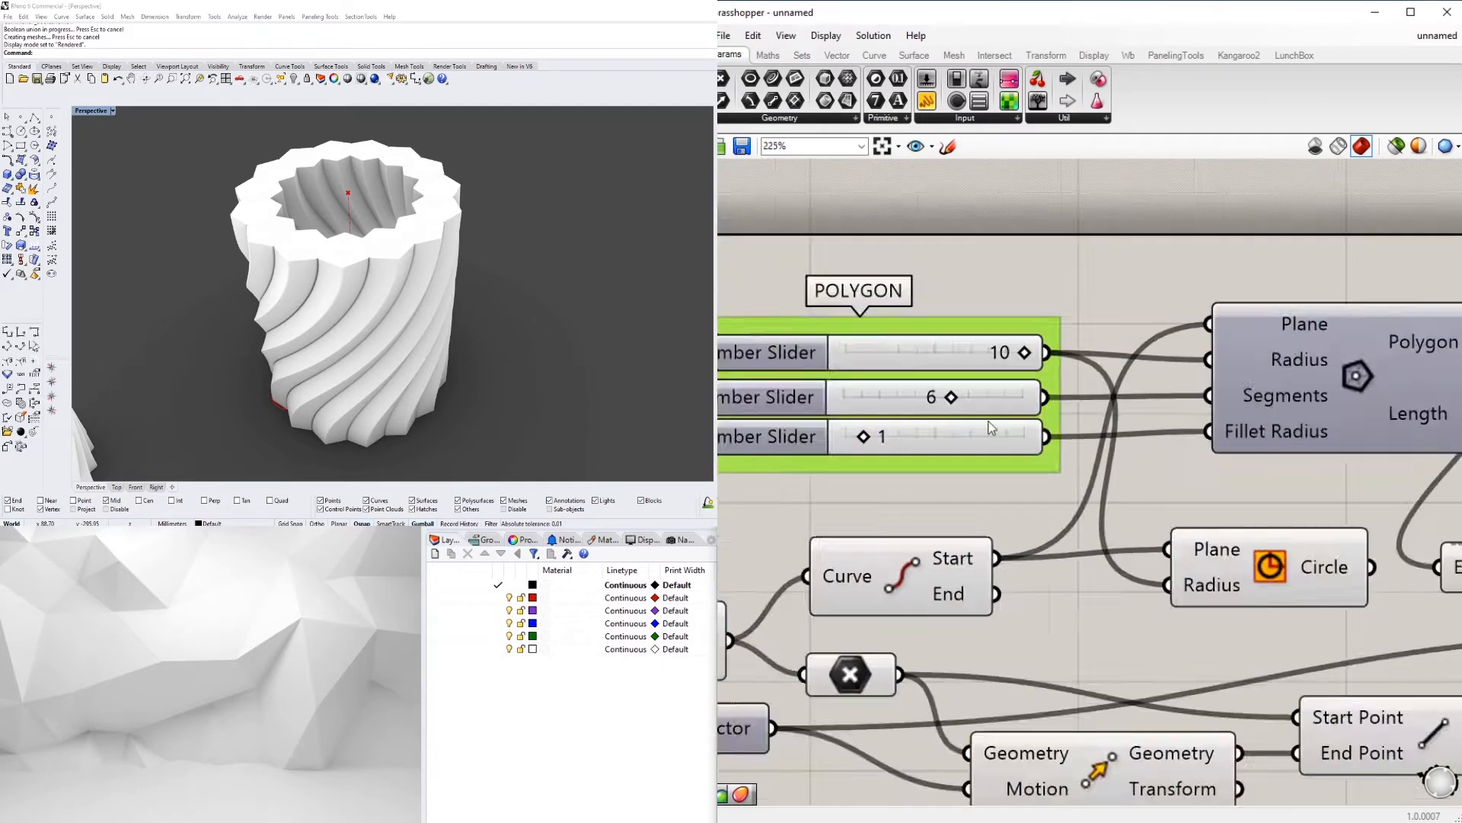
Step: Set the polygon's segment count to 3
{"action": "scroll", "coordinate": [975, 384], "scroll_direction": "up", "scroll_amount": 2}
{"action": "double_click", "coordinate": [906, 390]}
{"action": "type", "text": "3"}
{"action": "key", "text": "Return"}
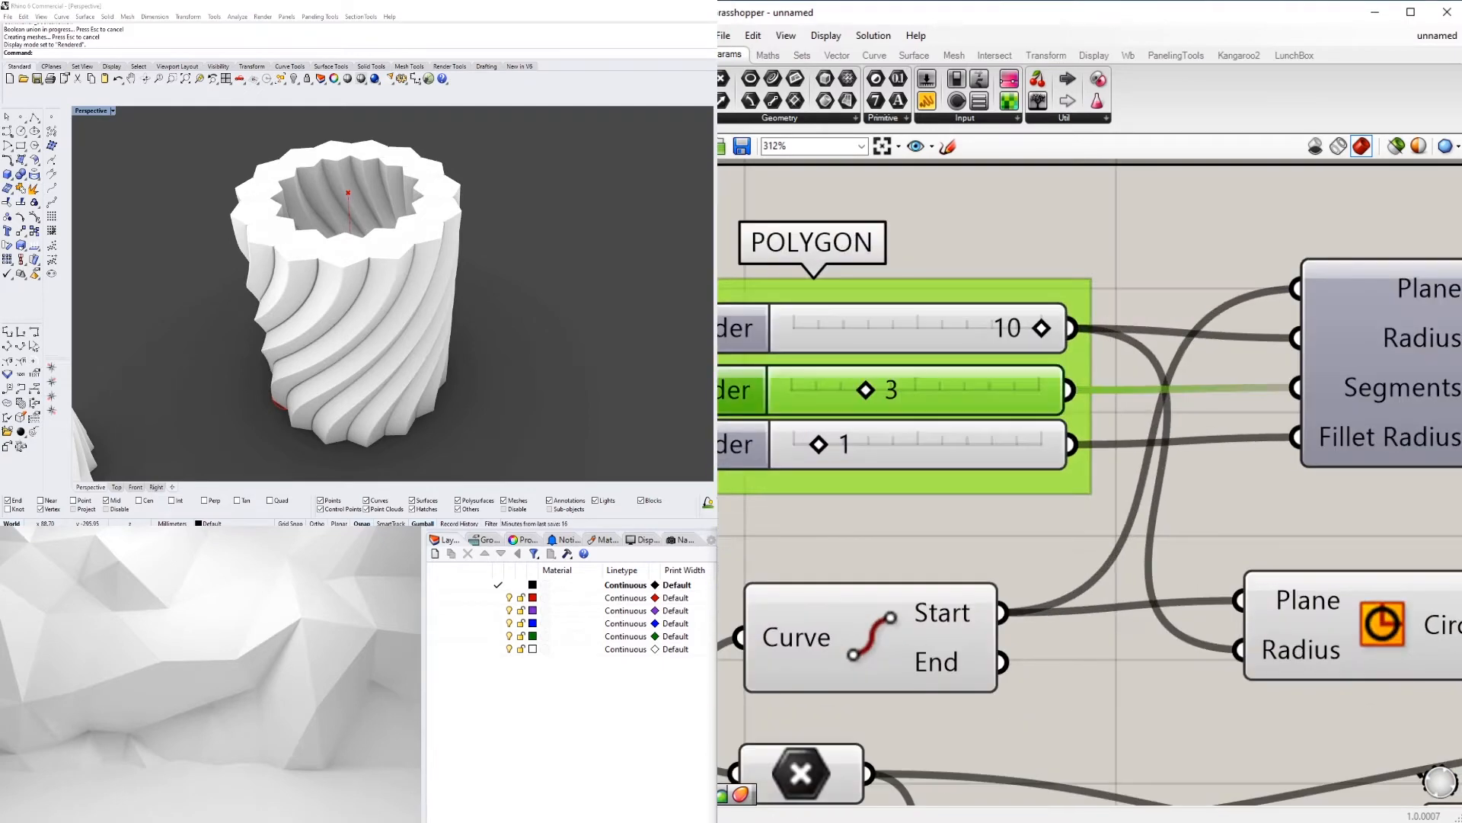
Step: Try a polygon with 4 segments, testing fillet radius values of 7 and 3
{"action": "right_click_drag", "start_coordinate": [490, 310], "coordinate": [579, 288]}
{"action": "left_click_drag", "start_coordinate": [821, 446], "coordinate": [961, 444]}
{"action": "left_click_drag", "start_coordinate": [891, 386], "coordinate": [893, 390]}
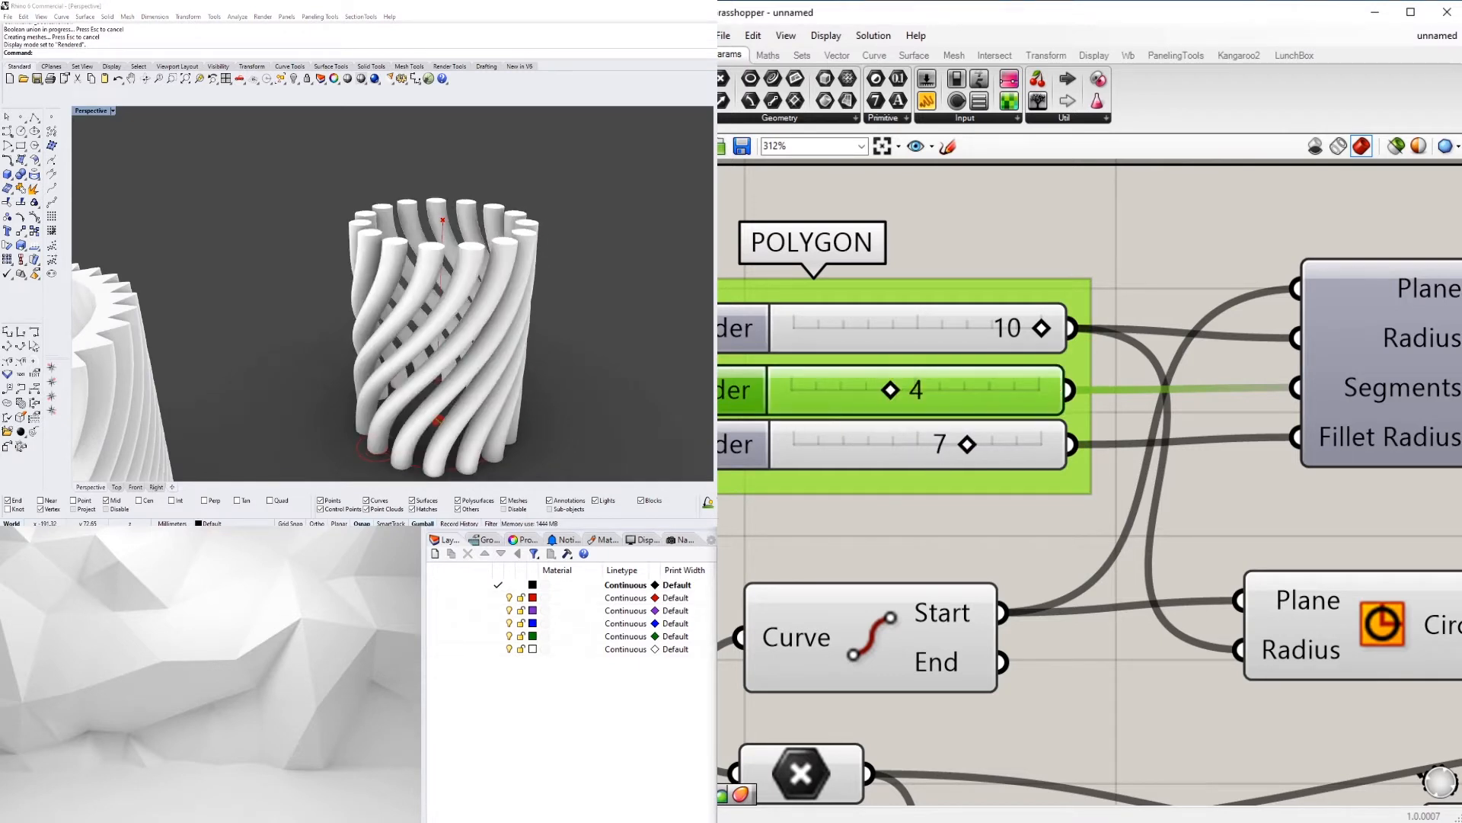
{"action": "left_click", "coordinate": [917, 446]}
{"action": "left_click_drag", "start_coordinate": [878, 444], "coordinate": [872, 449]}
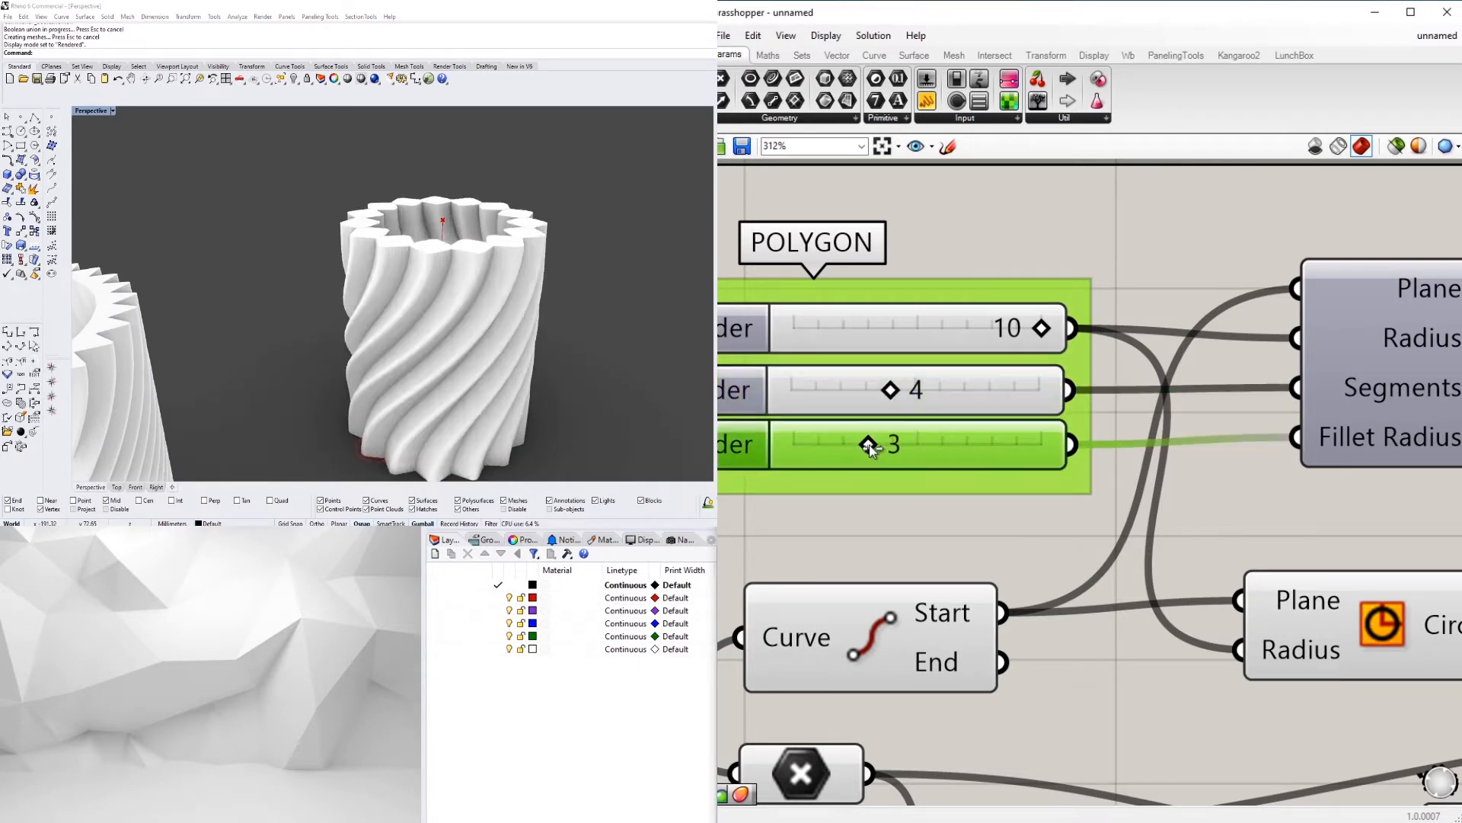
Step: Set the polygon to 8 segments with a fillet radius of 1
{"action": "double_click", "coordinate": [912, 399]}
{"action": "type", "text": "8"}
{"action": "key", "text": "Return"}
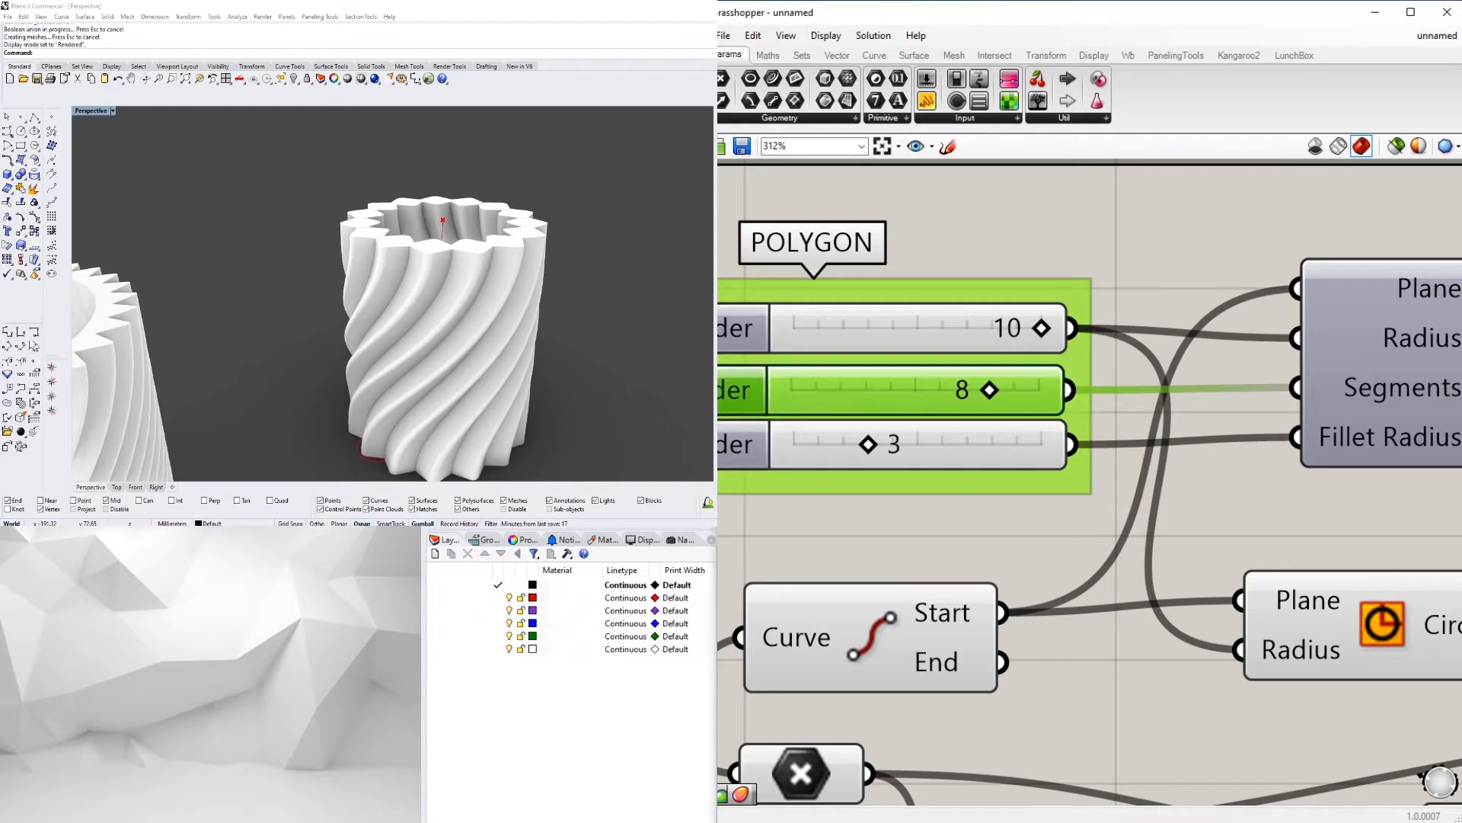
{"action": "left_click_drag", "start_coordinate": [869, 444], "coordinate": [809, 444]}
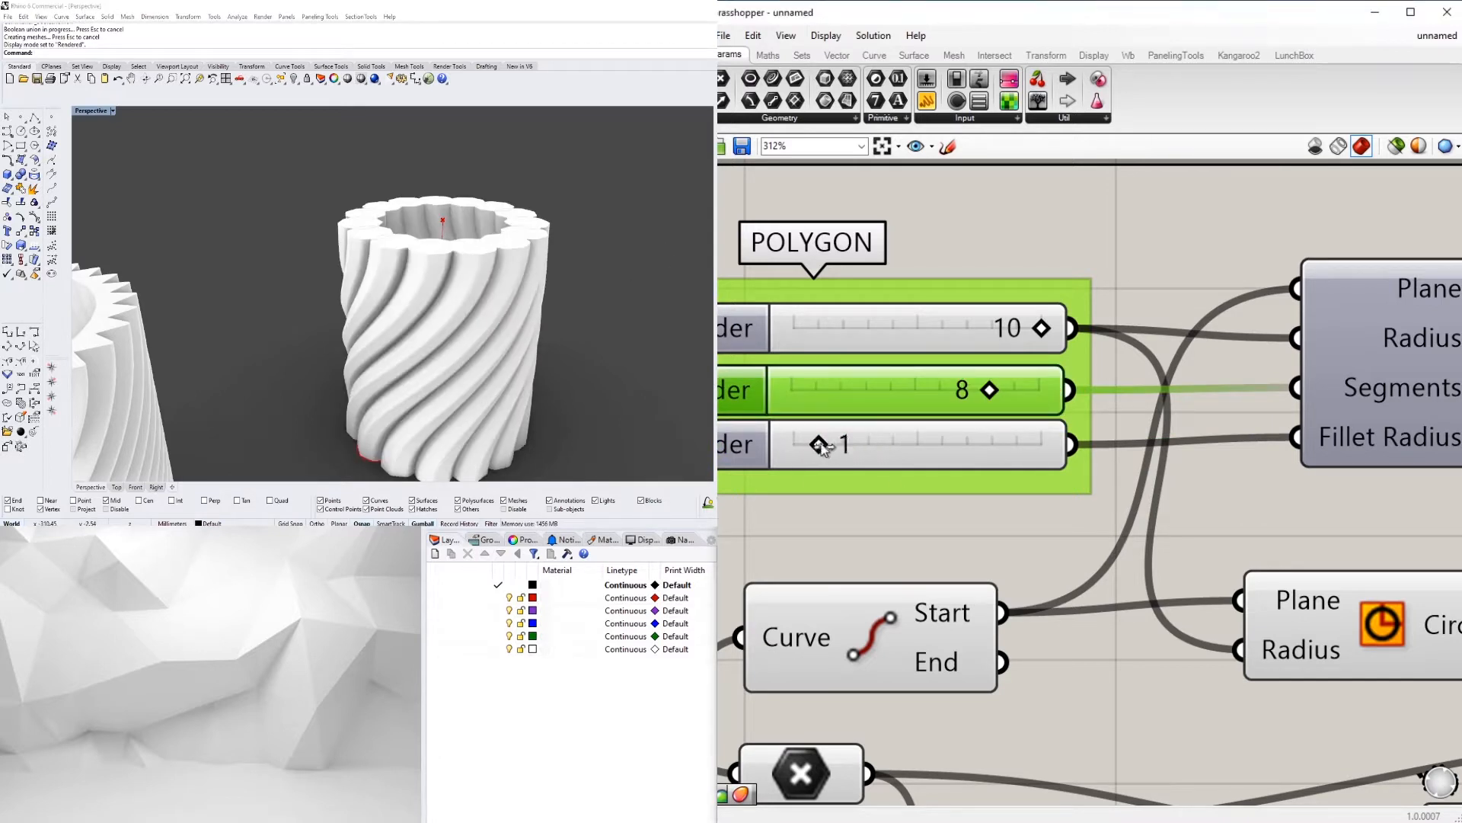
Step: Examine the twisted forms from below and from the side, zooming to extents and in close
{"action": "right_click_drag", "start_coordinate": [610, 333], "coordinate": [567, 238]}
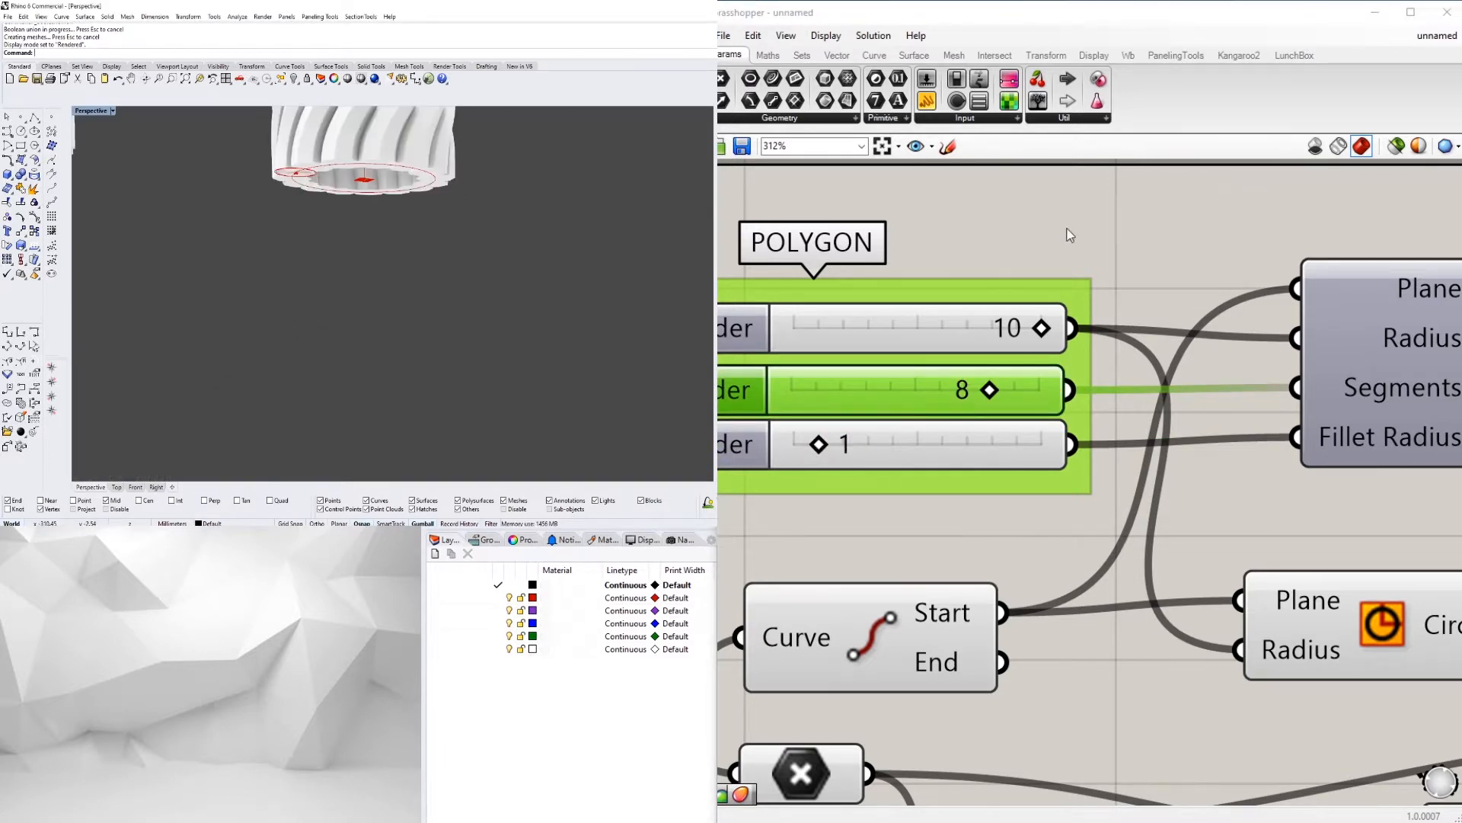
{"action": "type", "text": "z"}
{"action": "key", "text": "Return"}
{"action": "type", "text": "e"}
{"action": "key", "text": "Return"}
{"action": "scroll", "coordinate": [529, 267], "scroll_direction": "up", "scroll_amount": 4}
{"action": "scroll", "coordinate": [529, 266], "scroll_direction": "up", "scroll_amount": 3}
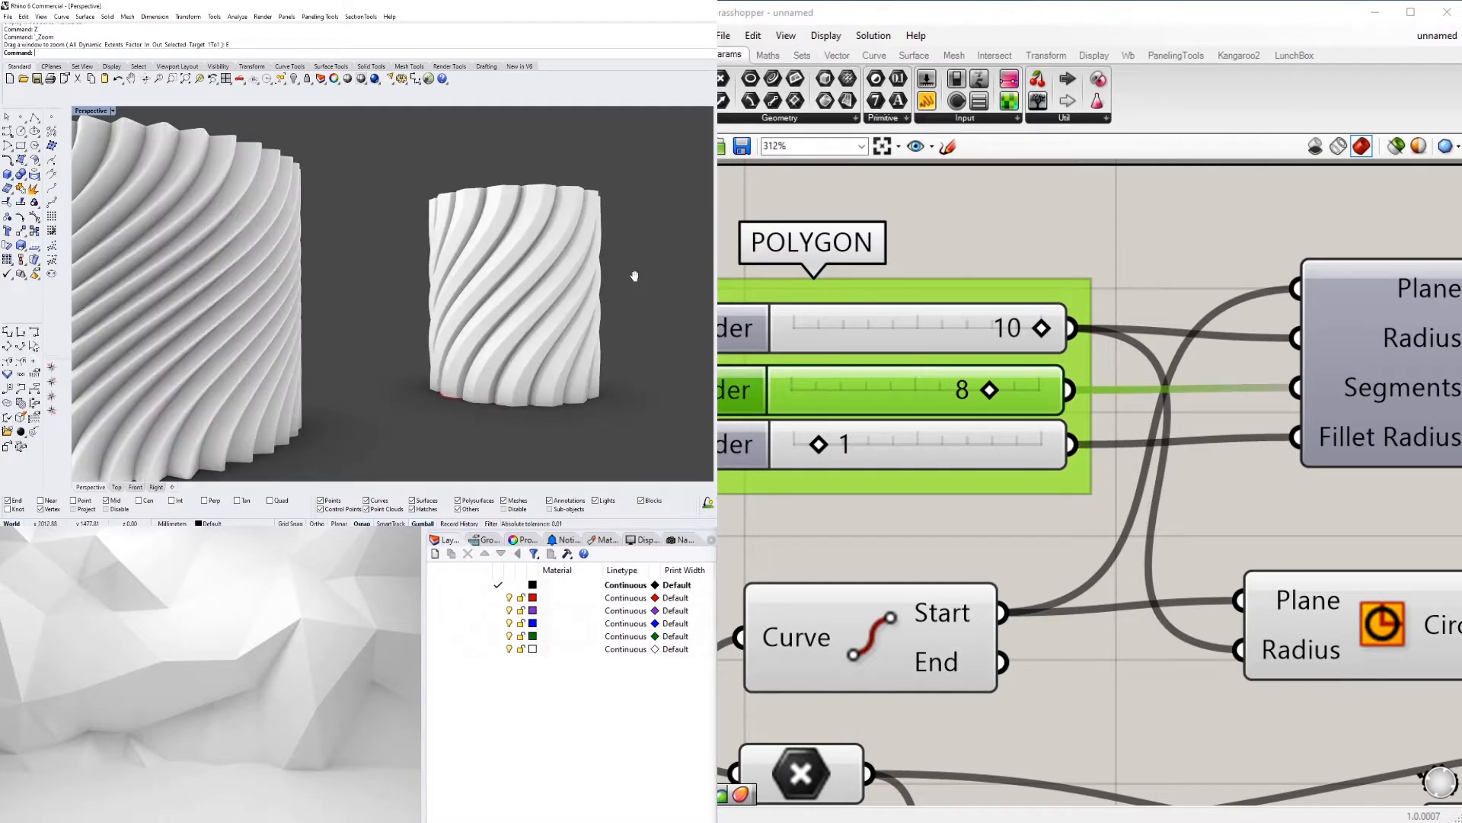
{"action": "scroll", "coordinate": [1035, 259], "scroll_direction": "down", "scroll_amount": 5}
{"action": "scroll", "coordinate": [995, 391], "scroll_direction": "up", "scroll_amount": 5}
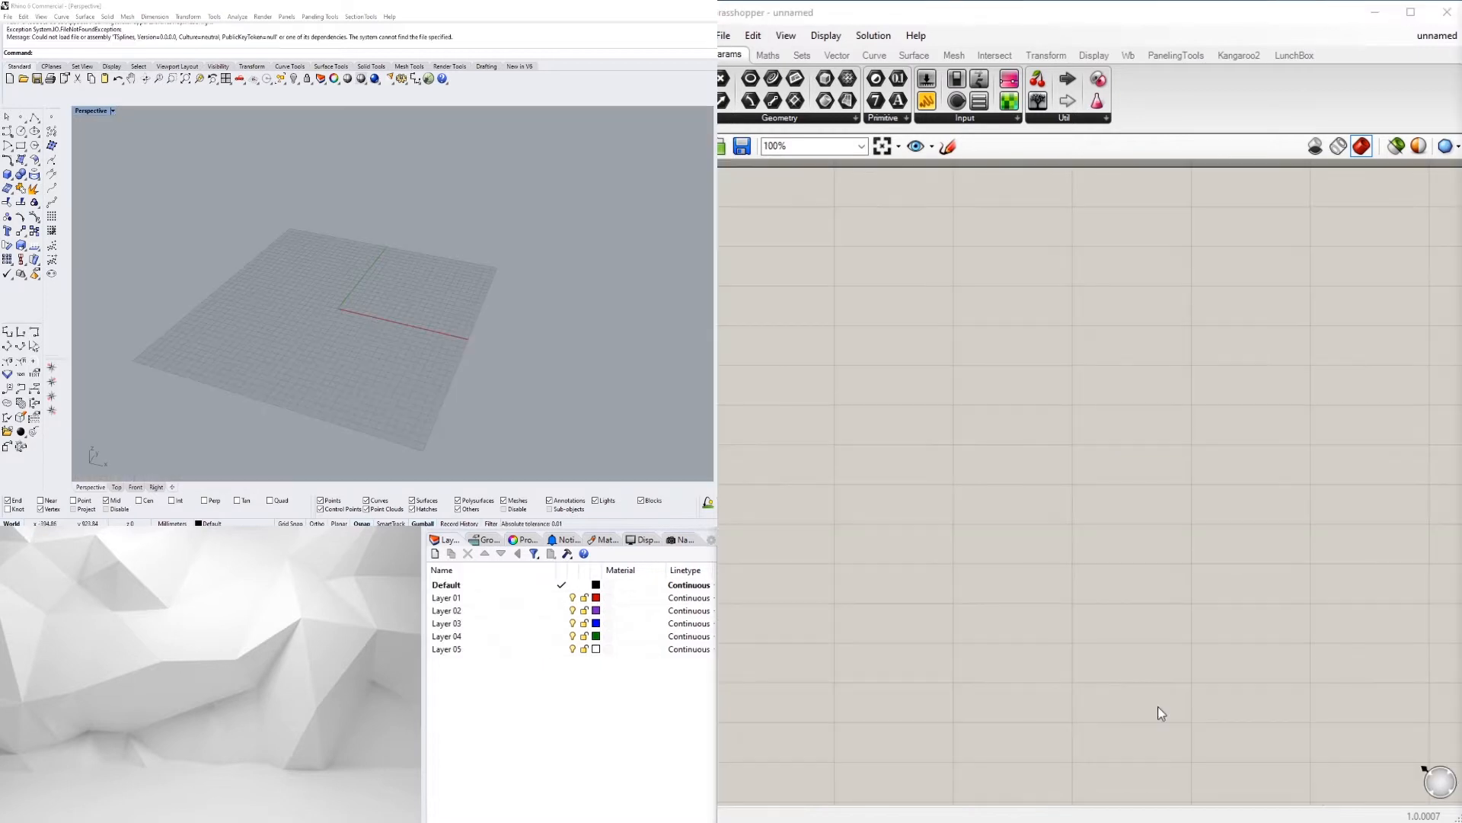
Step: Place a Circle component that takes a plane and a radius on the empty Grasshopper canvas
{"action": "left_click", "coordinate": [158, 203]}
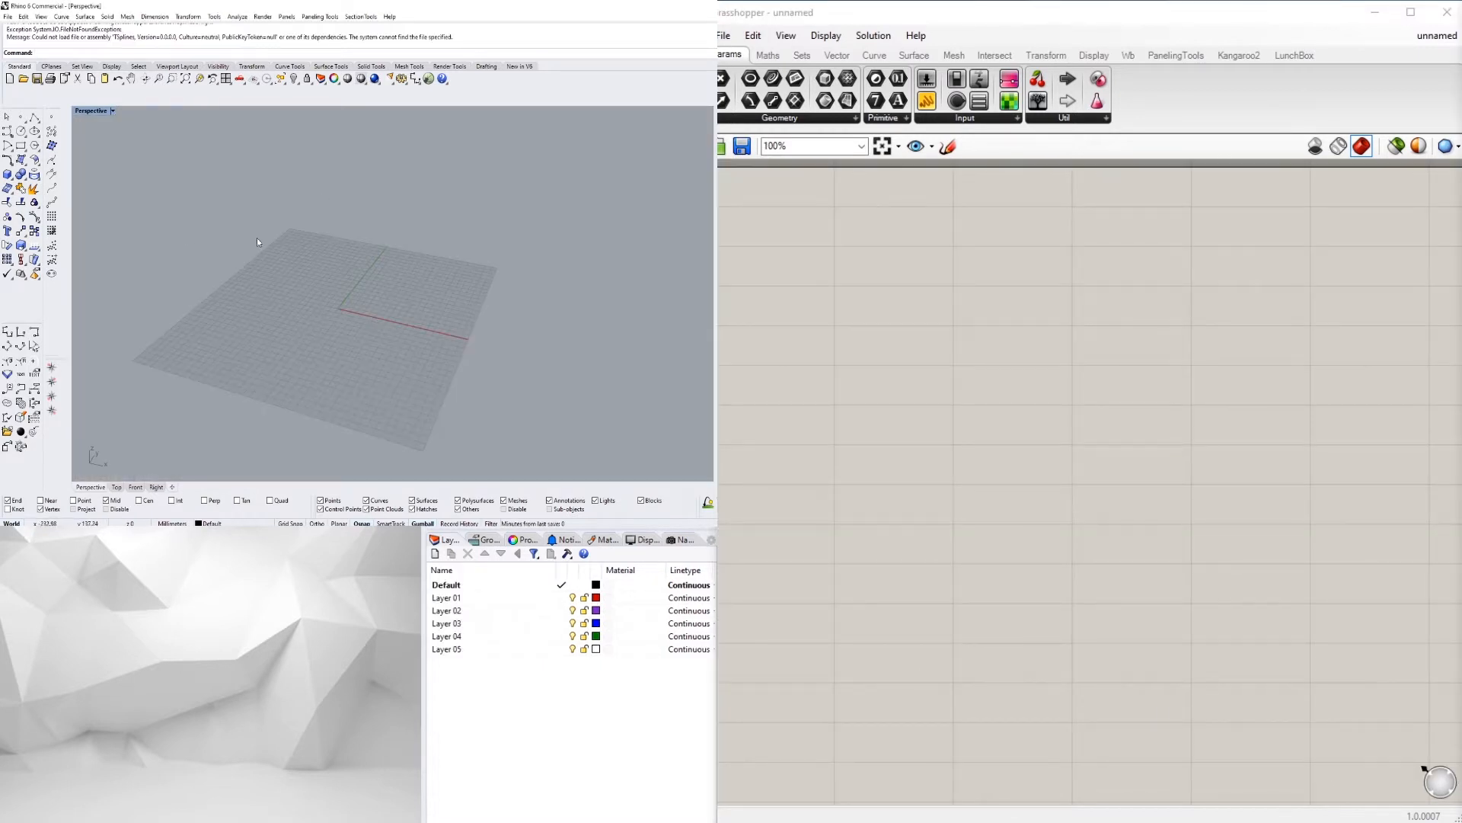
{"action": "right_click_drag", "start_coordinate": [302, 295], "coordinate": [306, 280]}
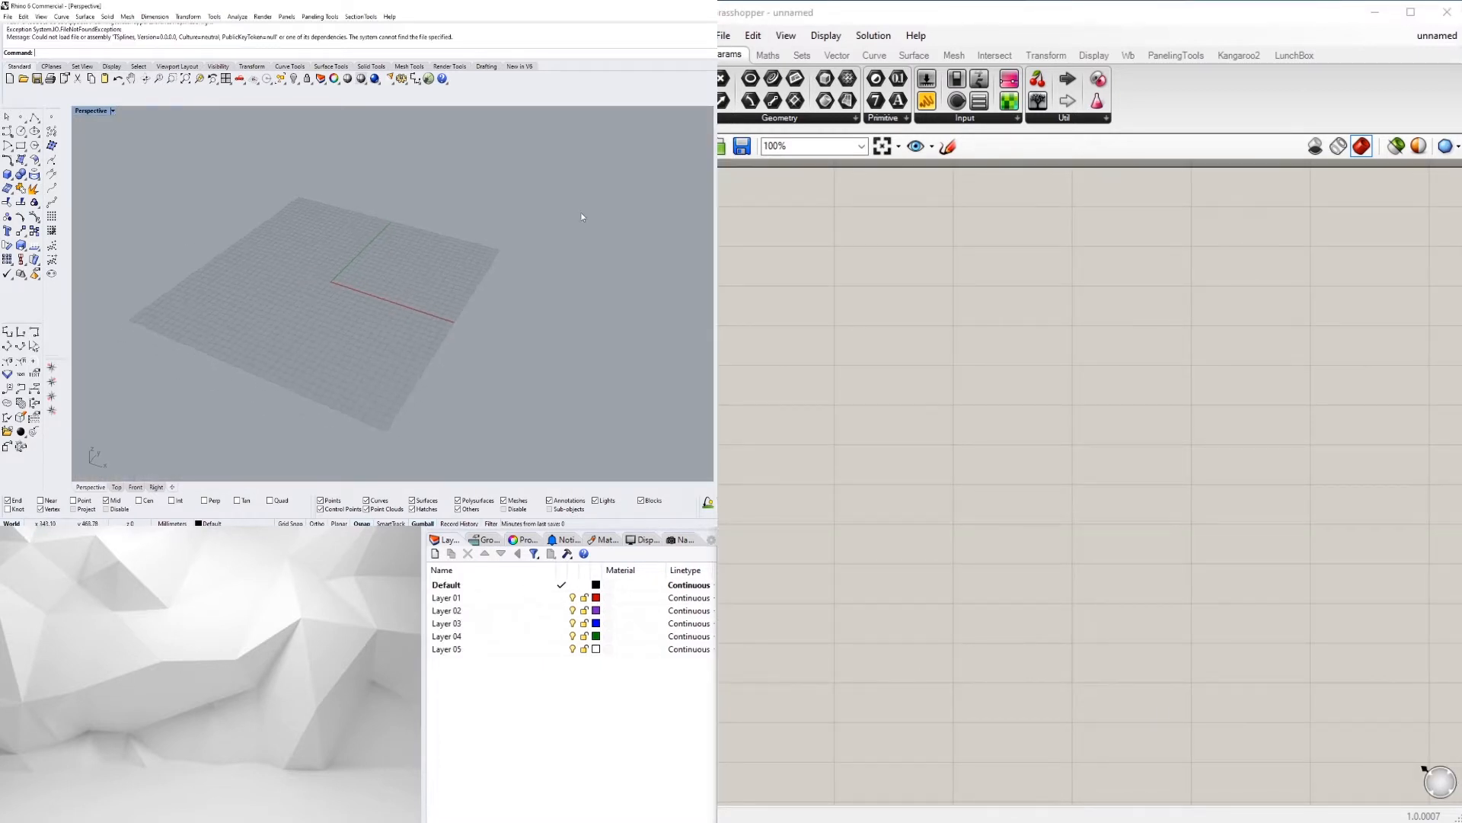
{"action": "scroll", "coordinate": [582, 217], "scroll_direction": "up", "scroll_amount": 5}
{"action": "double_click", "coordinate": [1095, 303]}
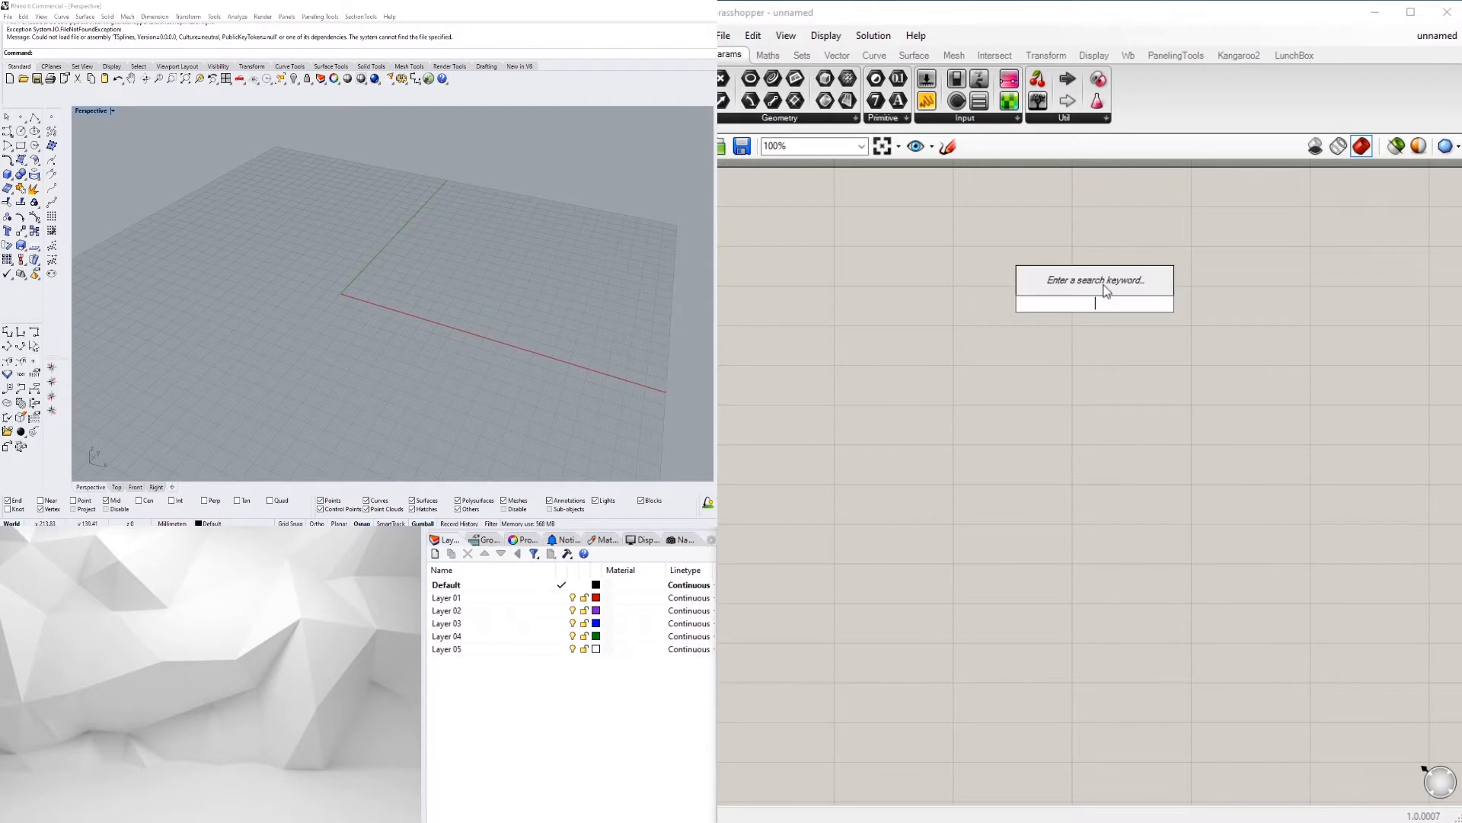
{"action": "type", "text": "cir"}
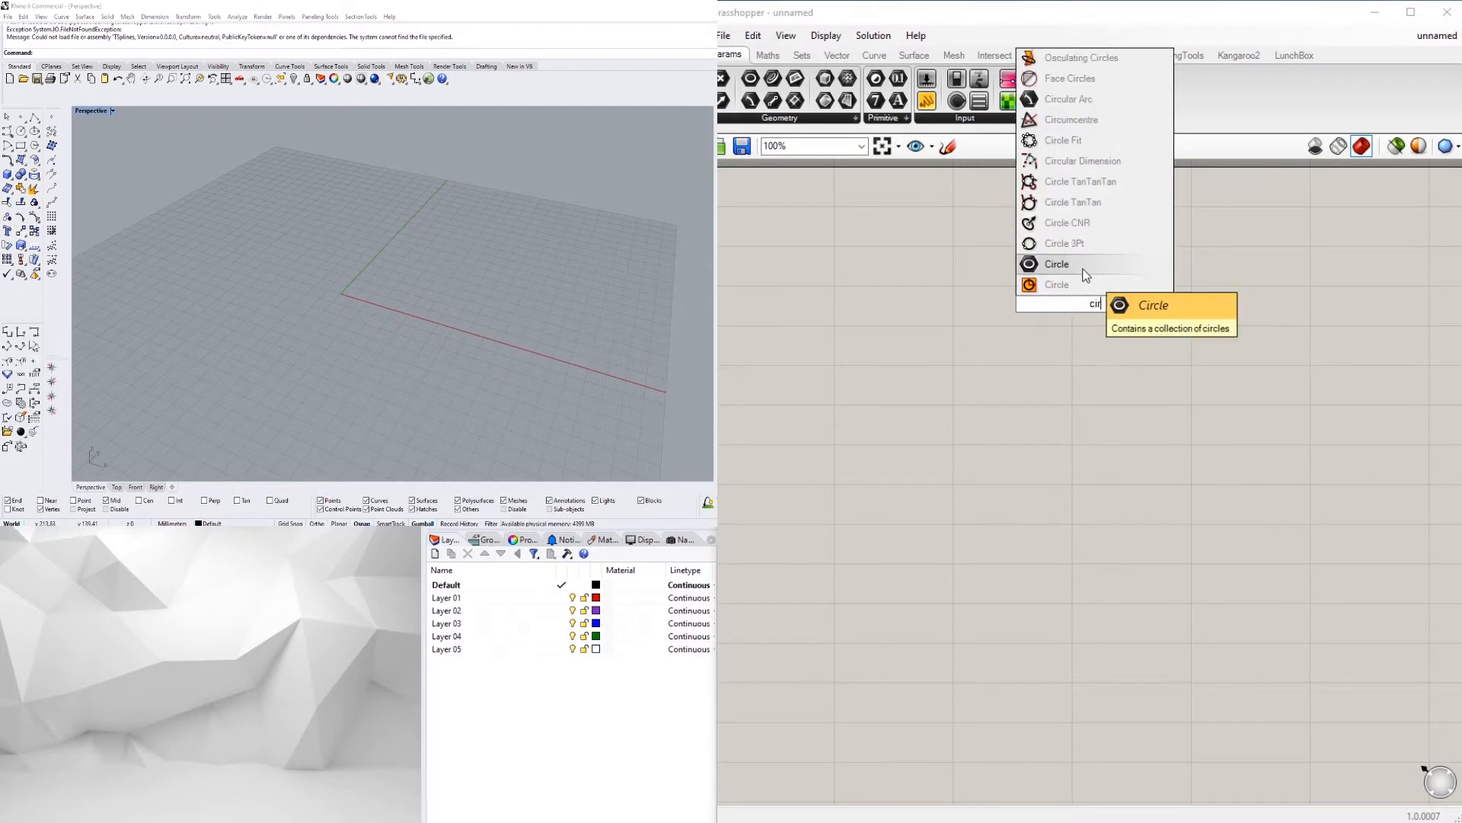
{"action": "key", "text": "Return"}
{"action": "left_click", "coordinate": [1104, 319]}
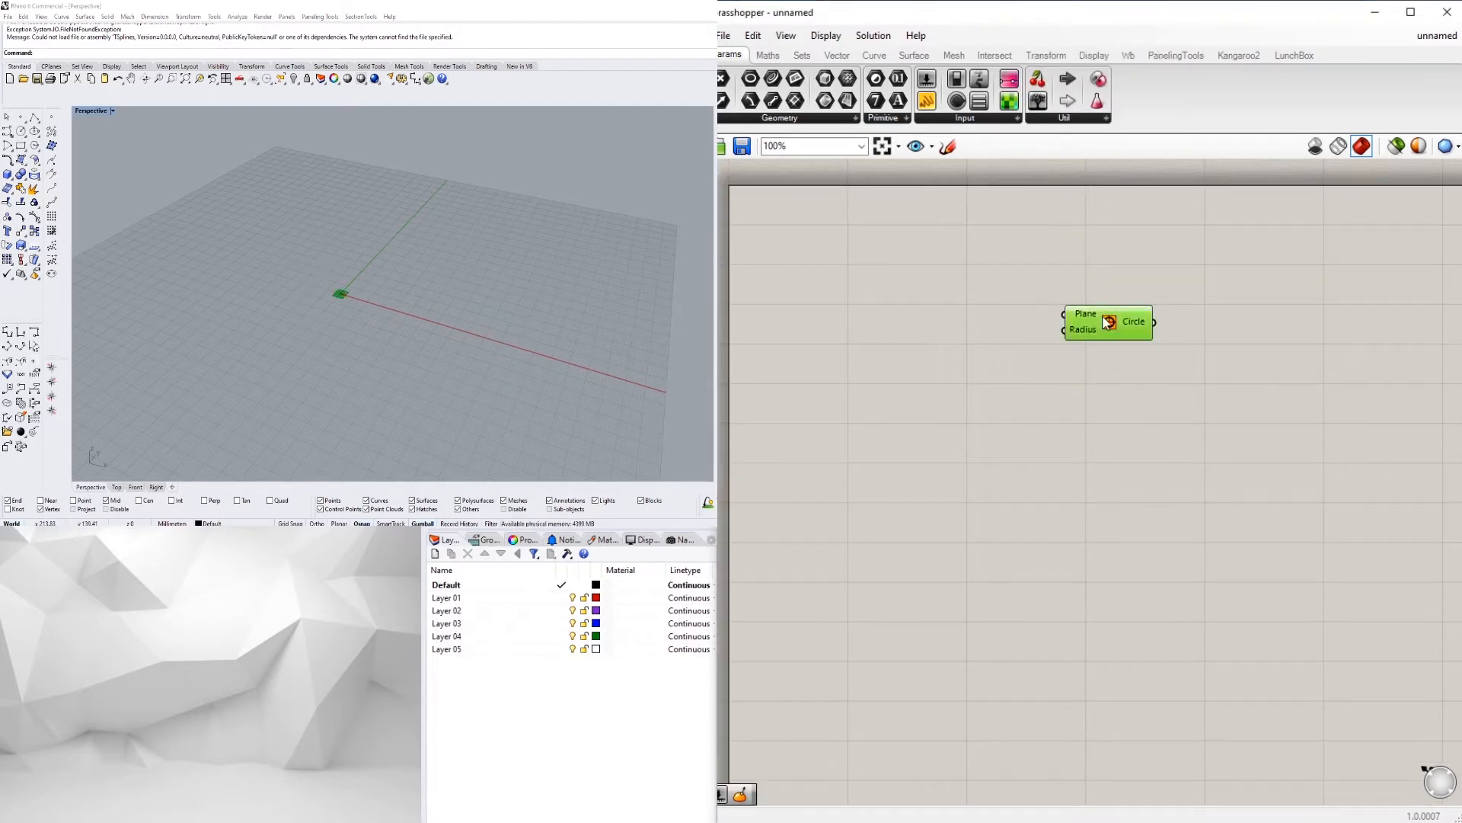
Step: Add a number slider with the value 100 and connect it to the circle's Radius input
{"action": "double_click", "coordinate": [972, 340]}
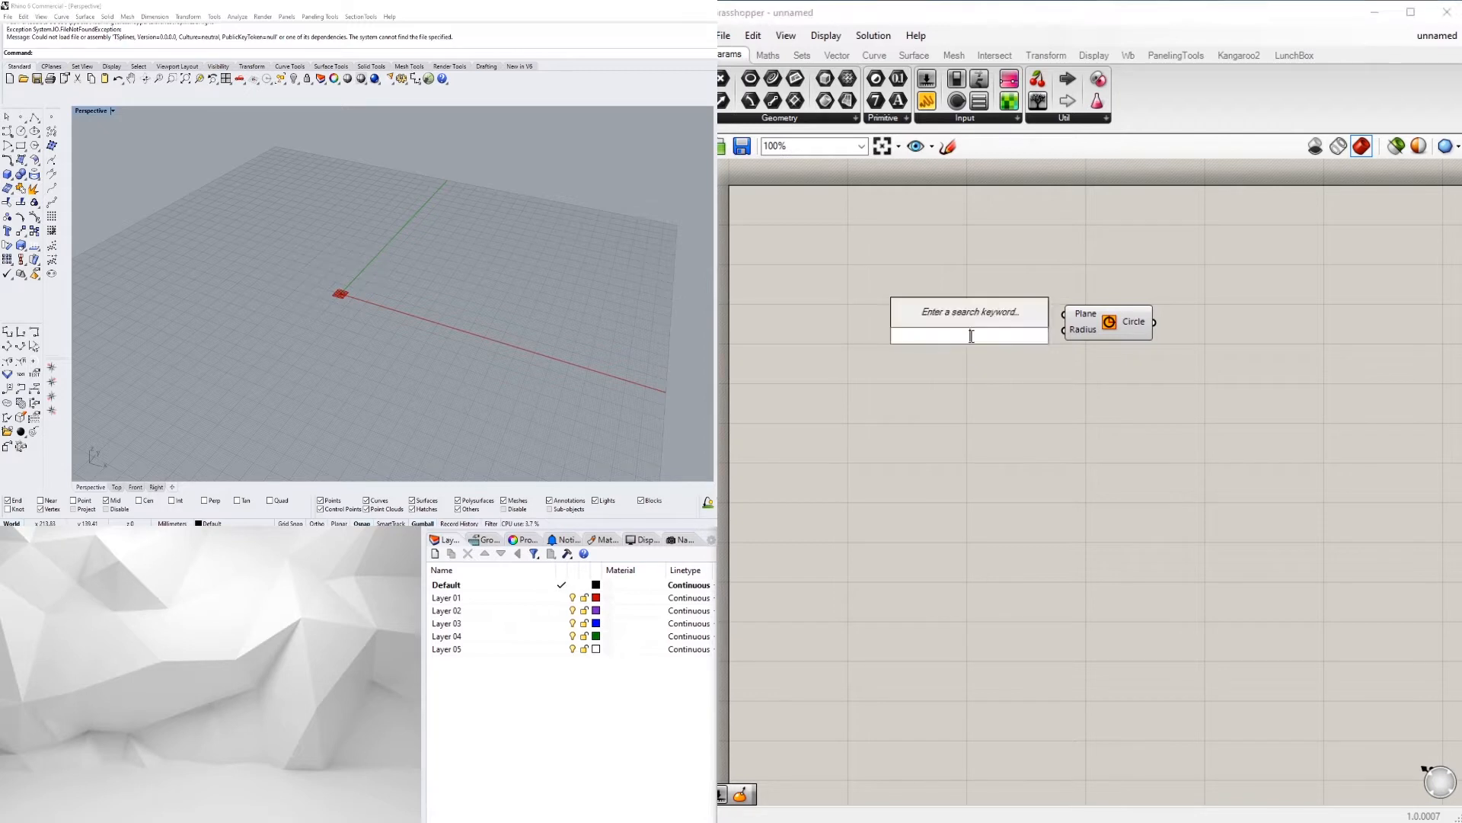
{"action": "type", "text": "100"}
{"action": "key", "text": "Return"}
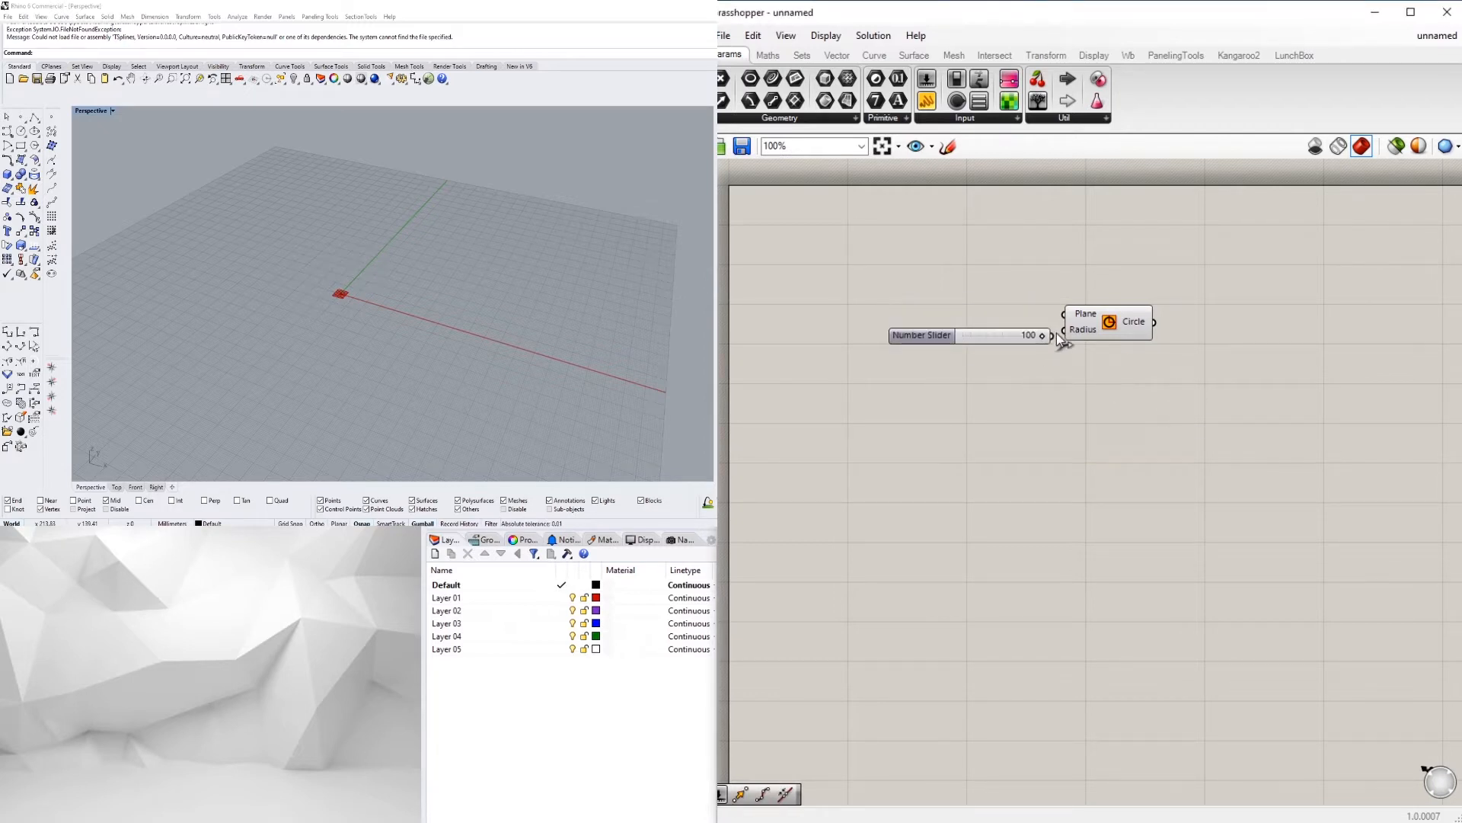
{"action": "left_click_drag", "start_coordinate": [1052, 335], "coordinate": [1124, 330]}
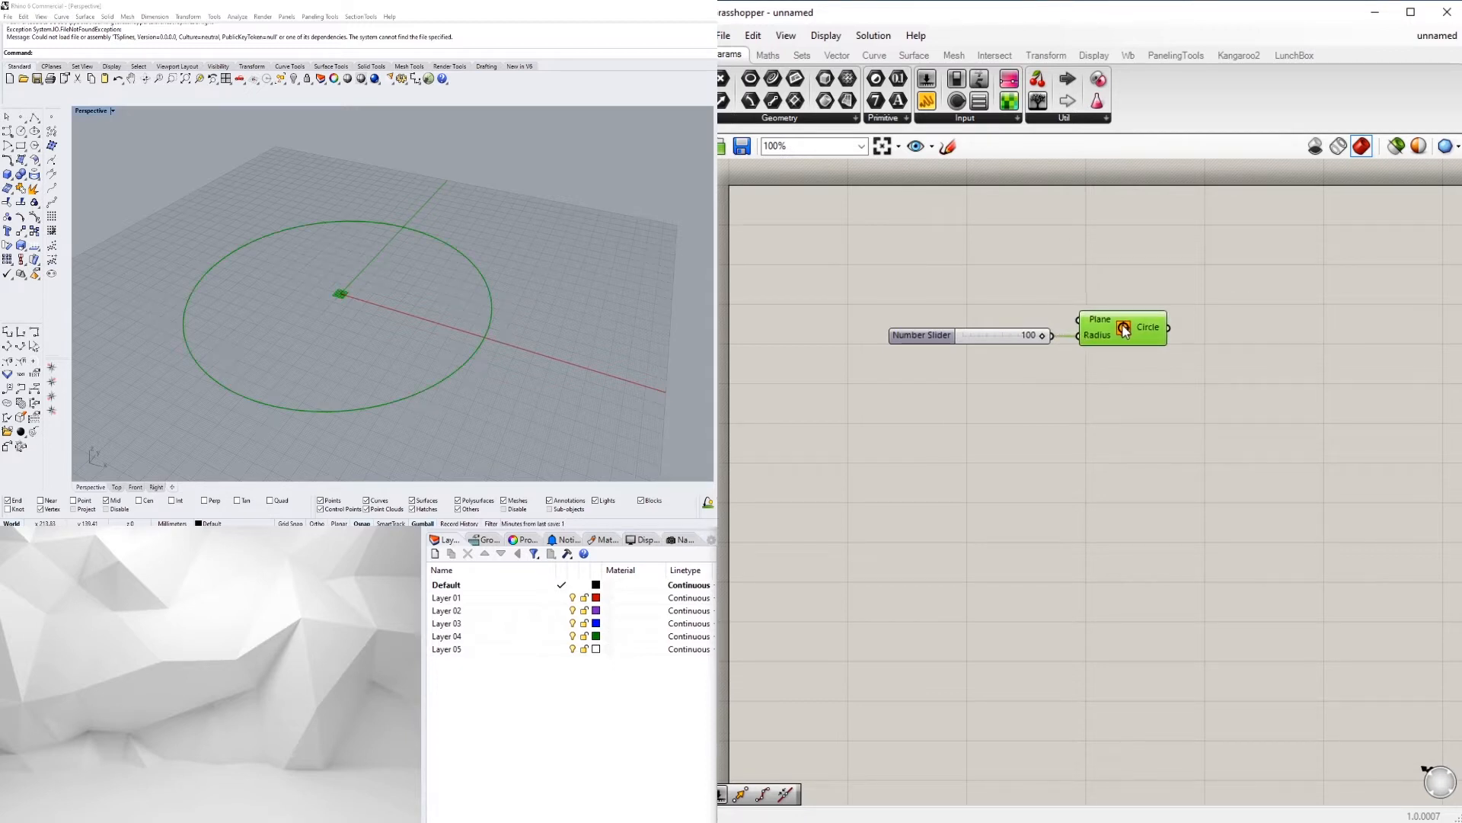
{"action": "left_click", "coordinate": [1117, 295]}
{"action": "mouse_move", "coordinate": [495, 274]}
{"action": "right_mouse_down"}
{"action": "mouse_move", "coordinate": [497, 237]}
{"action": "mouse_move", "coordinate": [501, 270]}
{"action": "right_mouse_up"}
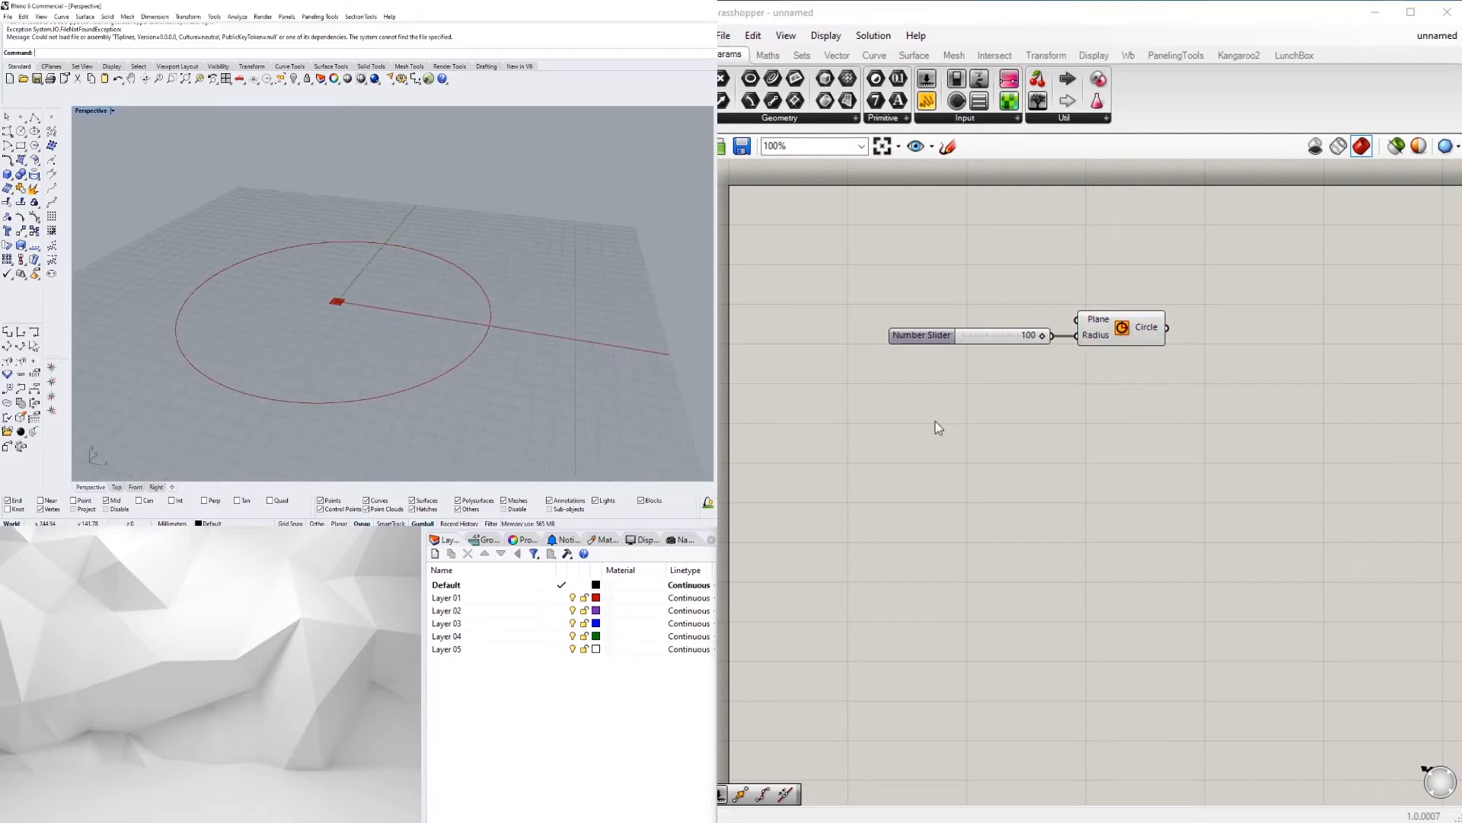
{"action": "double_click", "coordinate": [1271, 351]}
{"action": "type", "text": "a"}
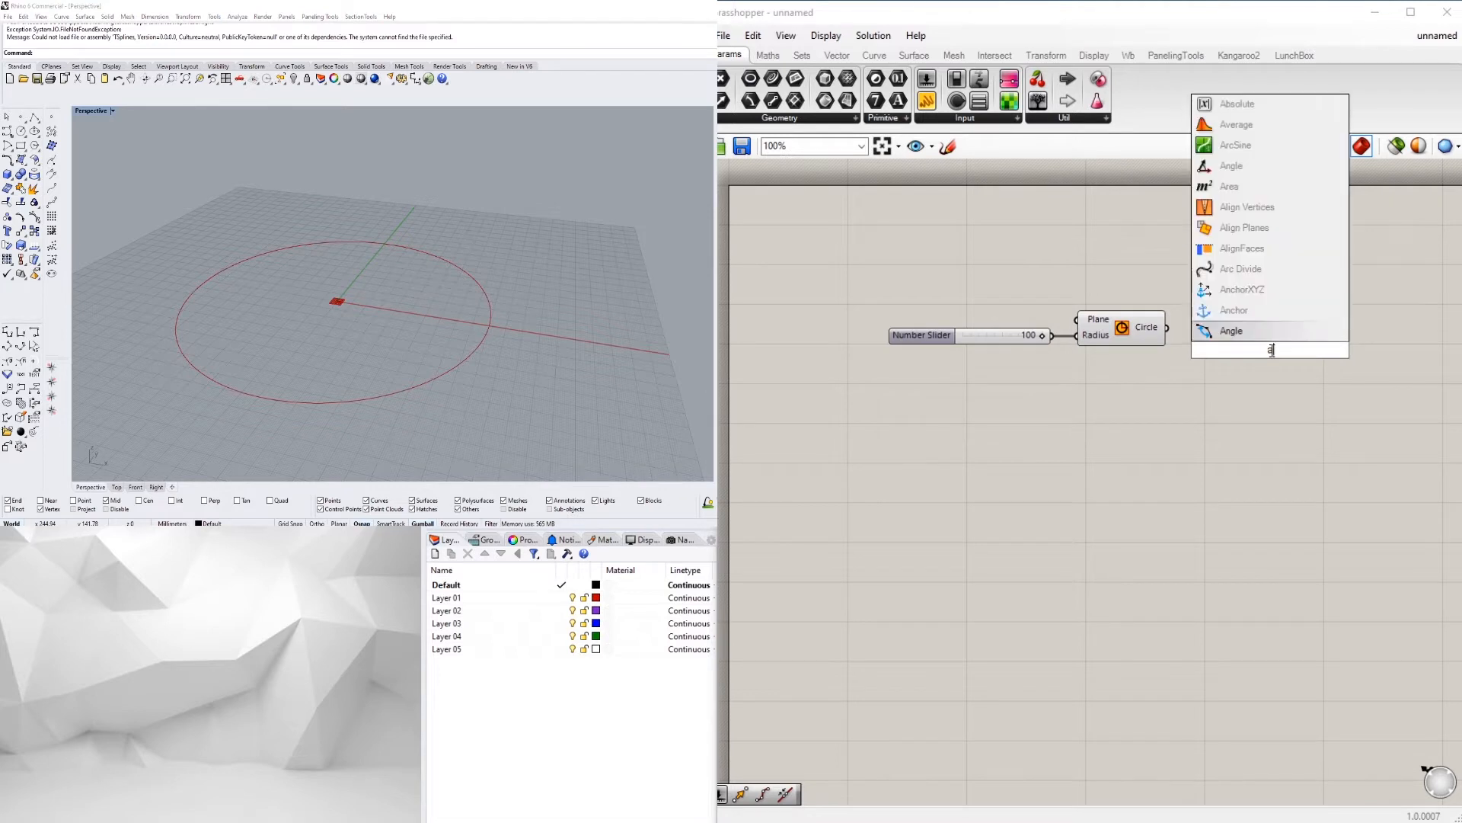
{"action": "key", "text": "Escape"}
Step: Add a Point parameter and feed it from the Circle output to obtain the circle's centre
{"action": "double_click", "coordinate": [1234, 334]}
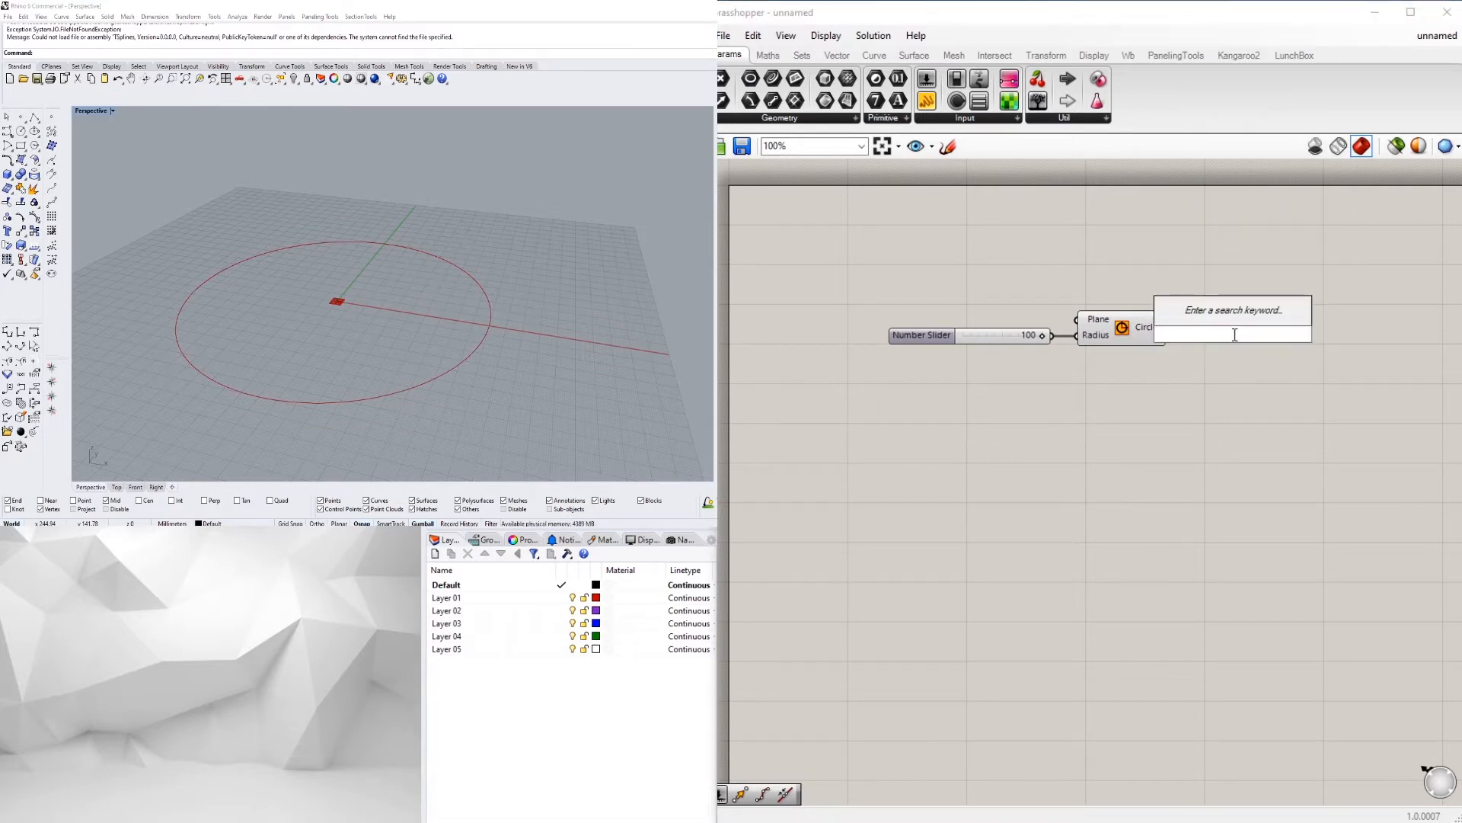
{"action": "type", "text": "point"}
{"action": "left_click", "coordinate": [1214, 312]}
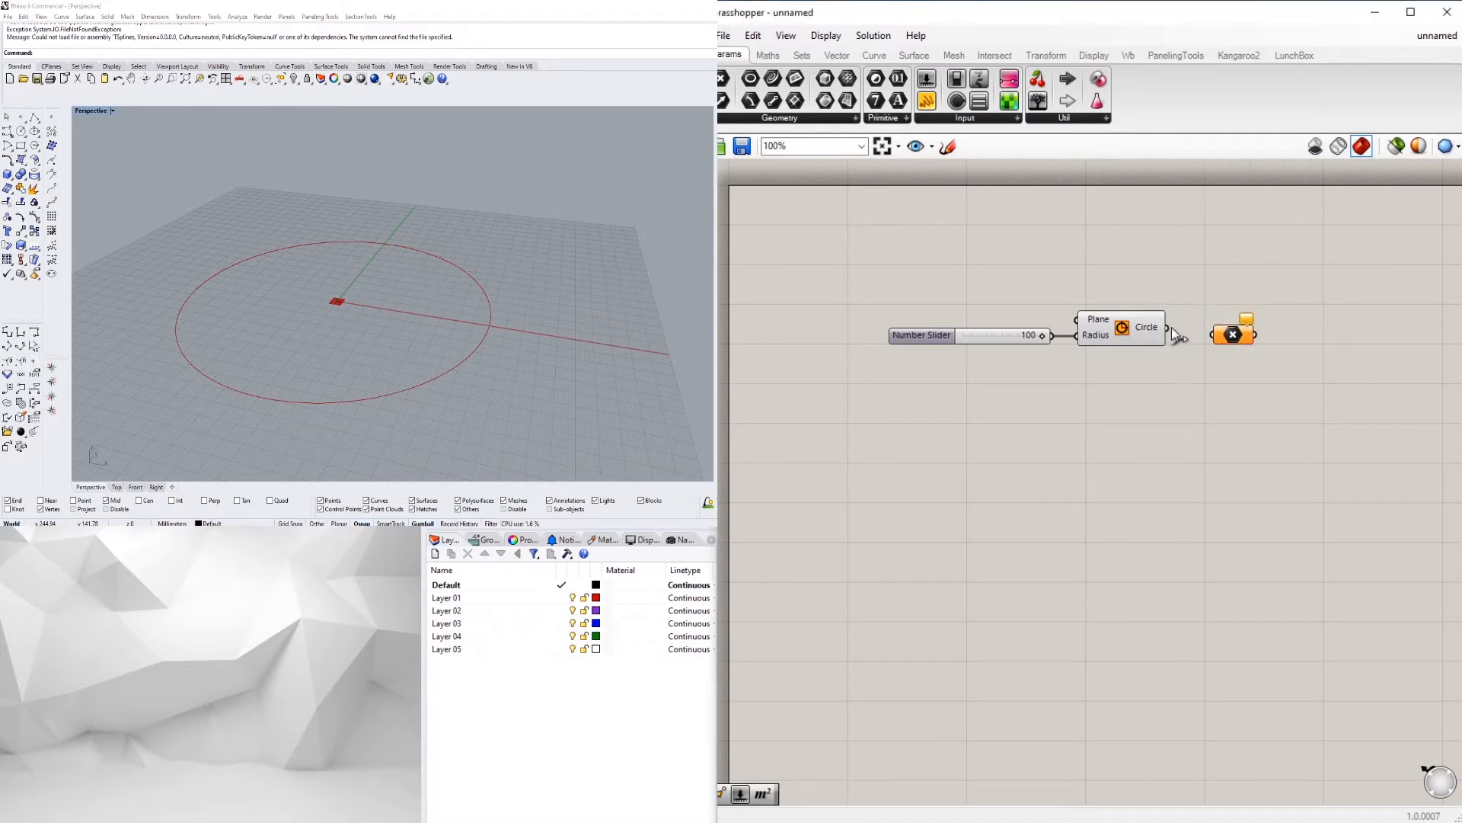
{"action": "left_click_drag", "start_coordinate": [1168, 327], "coordinate": [1217, 311]}
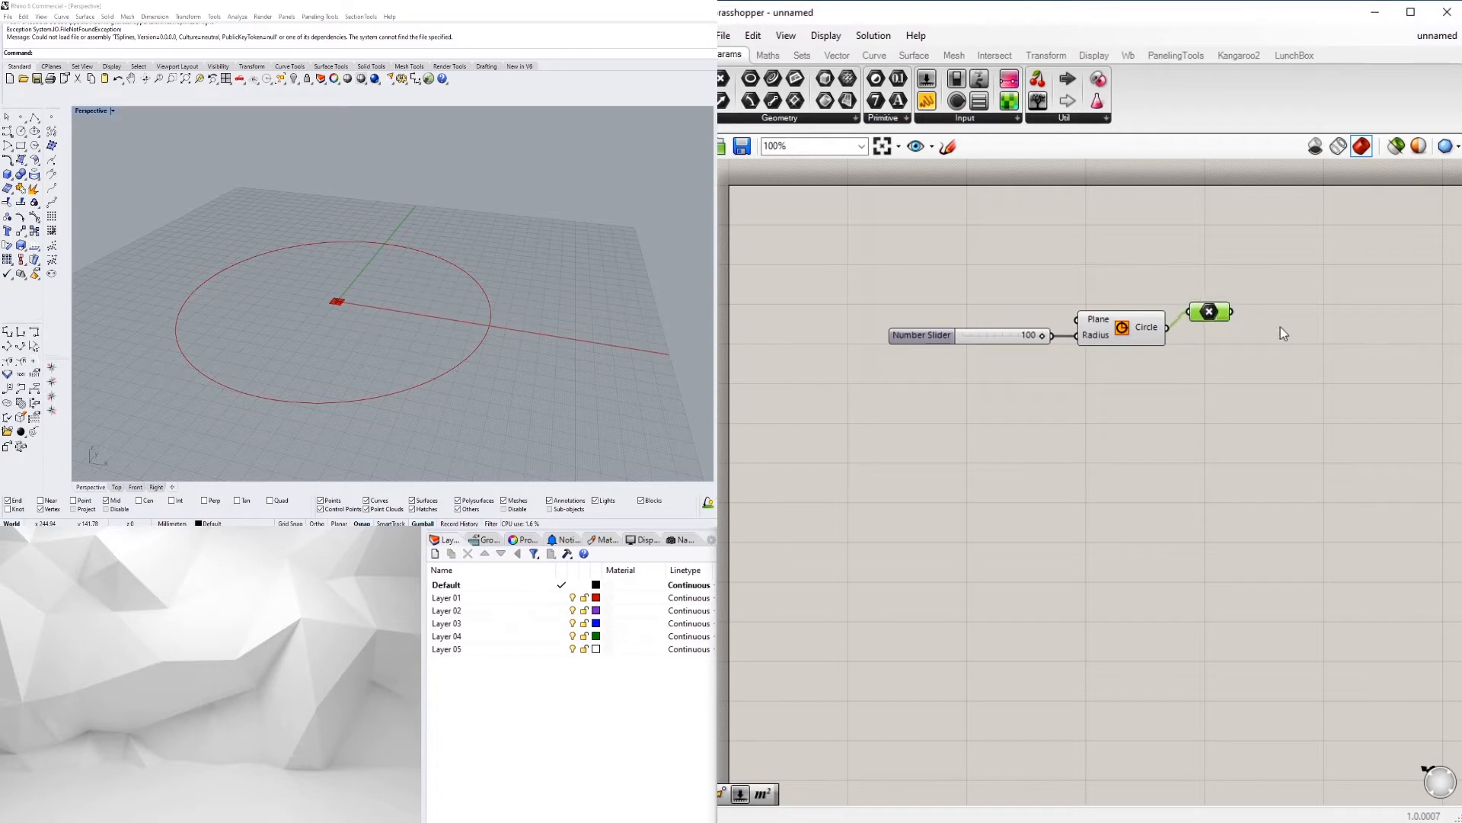
Step: Add a Move component and use the centre point as its Geometry input
{"action": "double_click", "coordinate": [1280, 326]}
{"action": "type", "text": "move"}
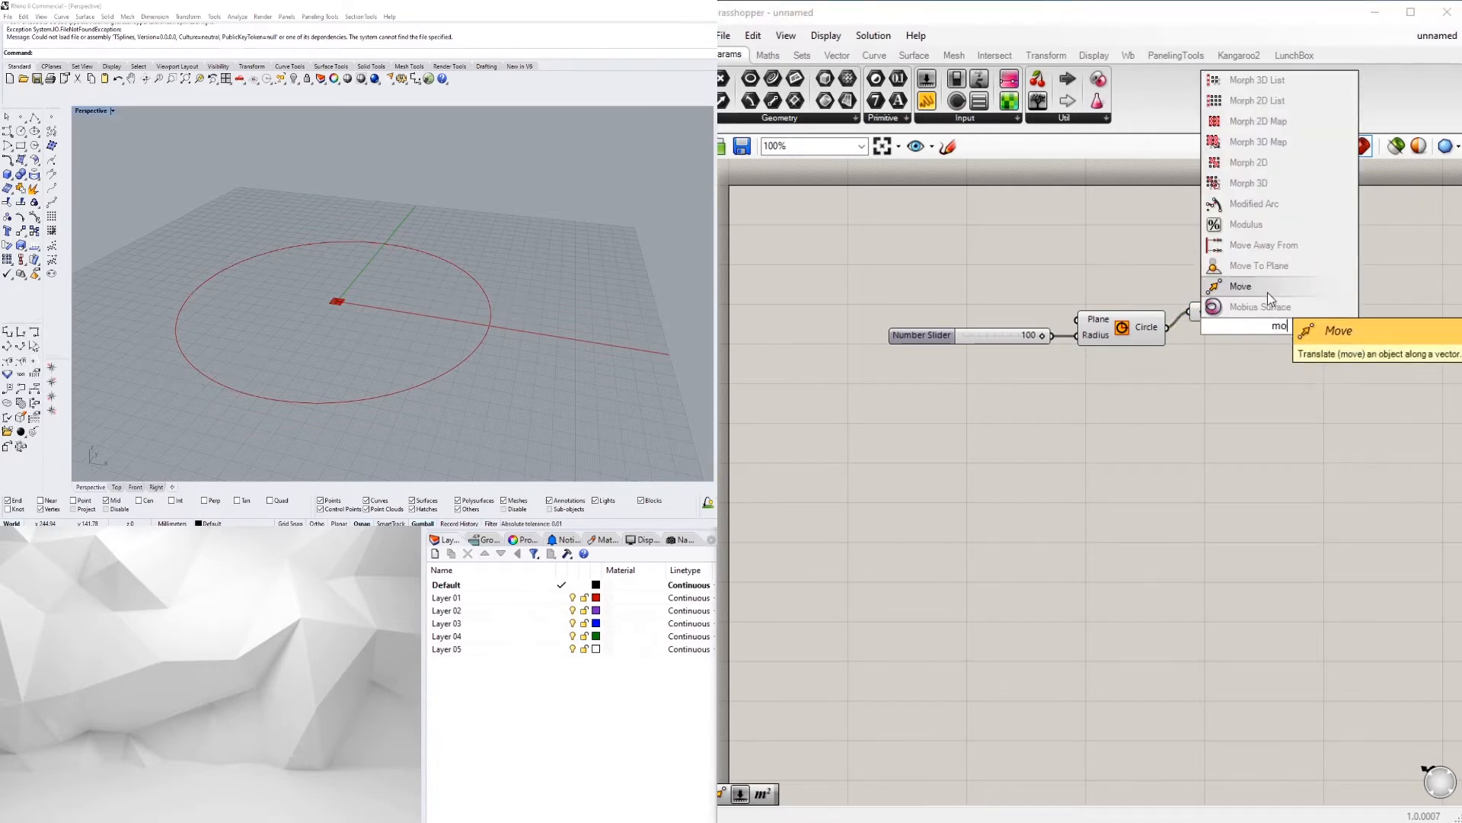
{"action": "left_click", "coordinate": [1264, 294]}
Step: Add a Unit Z vector, connect it to the Move component's Motion input, and tidy the component layout
{"action": "double_click", "coordinate": [1168, 391]}
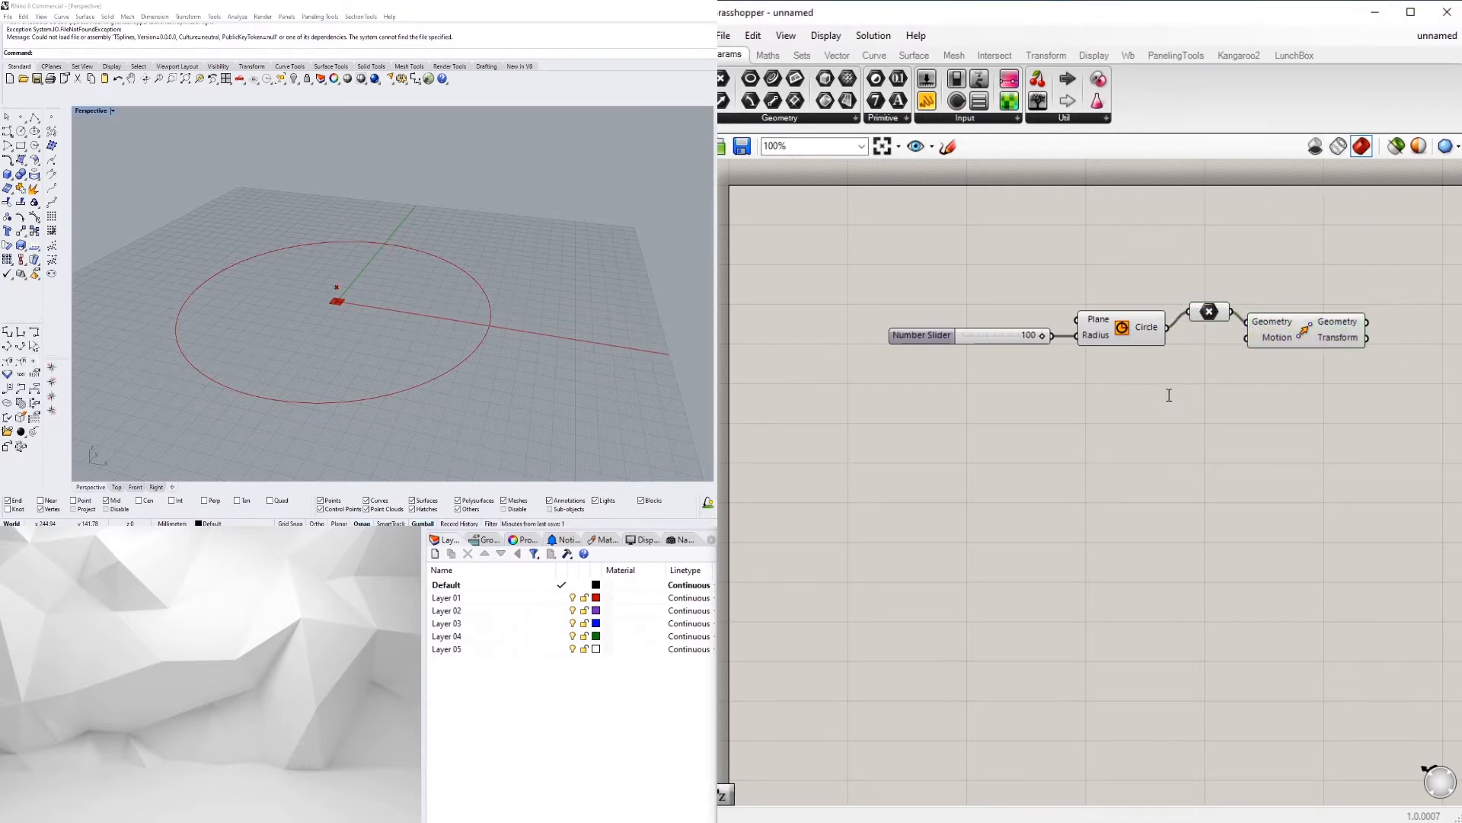
{"action": "type", "text": "z"}
{"action": "left_click", "coordinate": [1182, 373]}
{"action": "left_click_drag", "start_coordinate": [1150, 398], "coordinate": [1123, 370]}
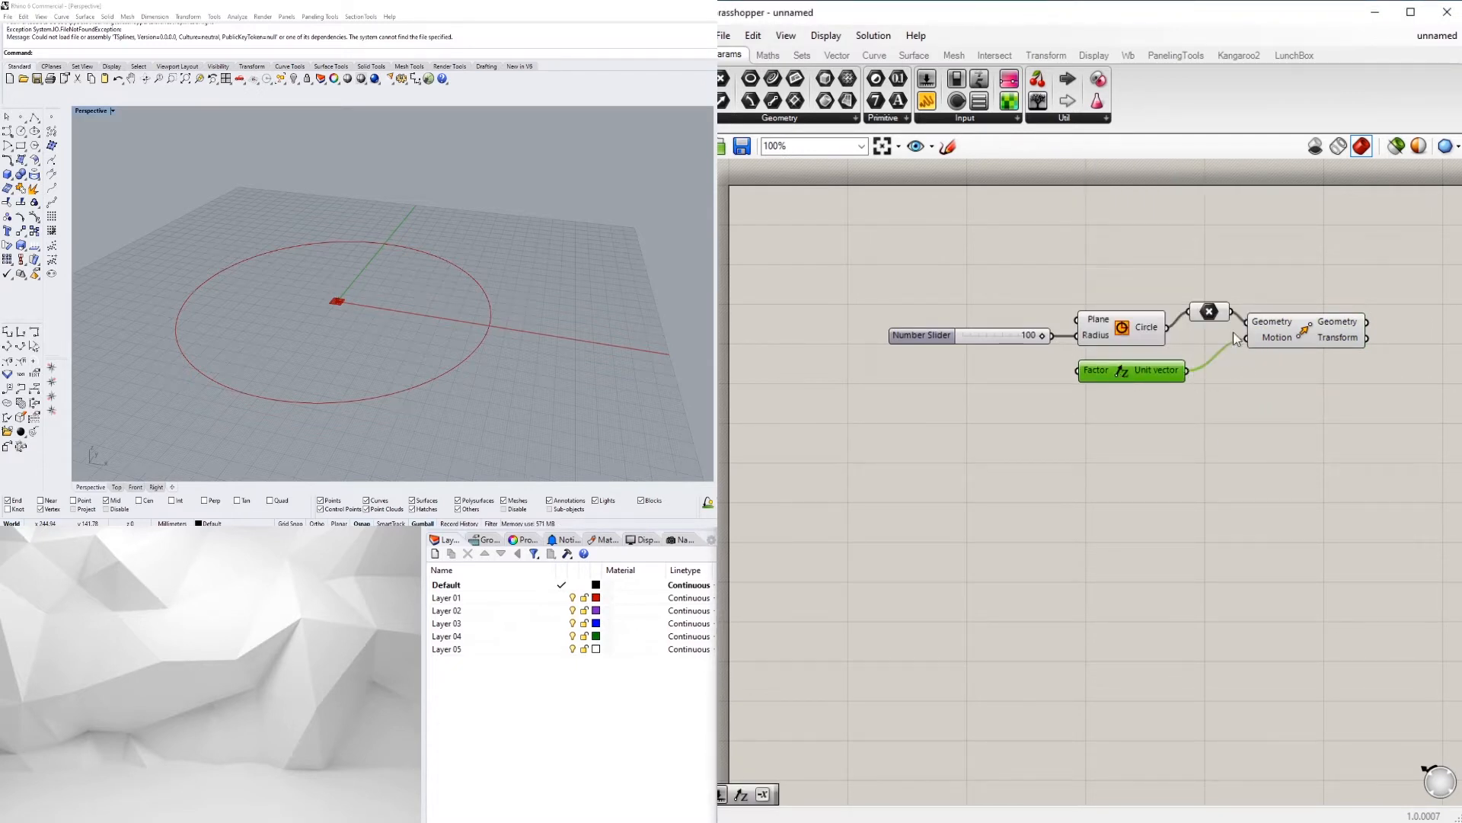
{"action": "left_click_drag", "start_coordinate": [1209, 315], "coordinate": [1280, 348]}
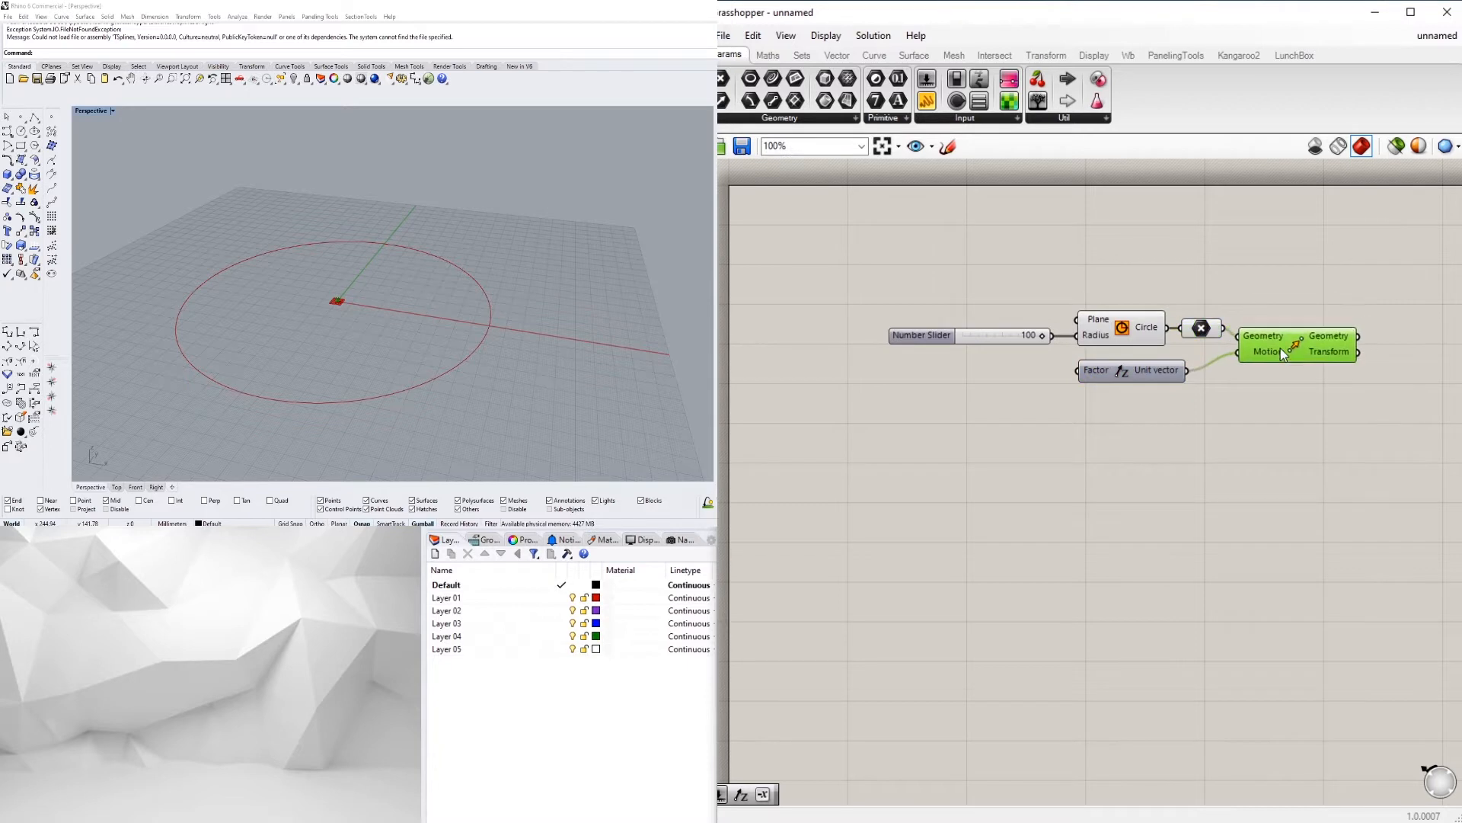
{"action": "left_click", "coordinate": [1203, 386]}
{"action": "left_click_drag", "start_coordinate": [1164, 376], "coordinate": [1194, 373]}
{"action": "left_click", "coordinate": [1088, 385]}
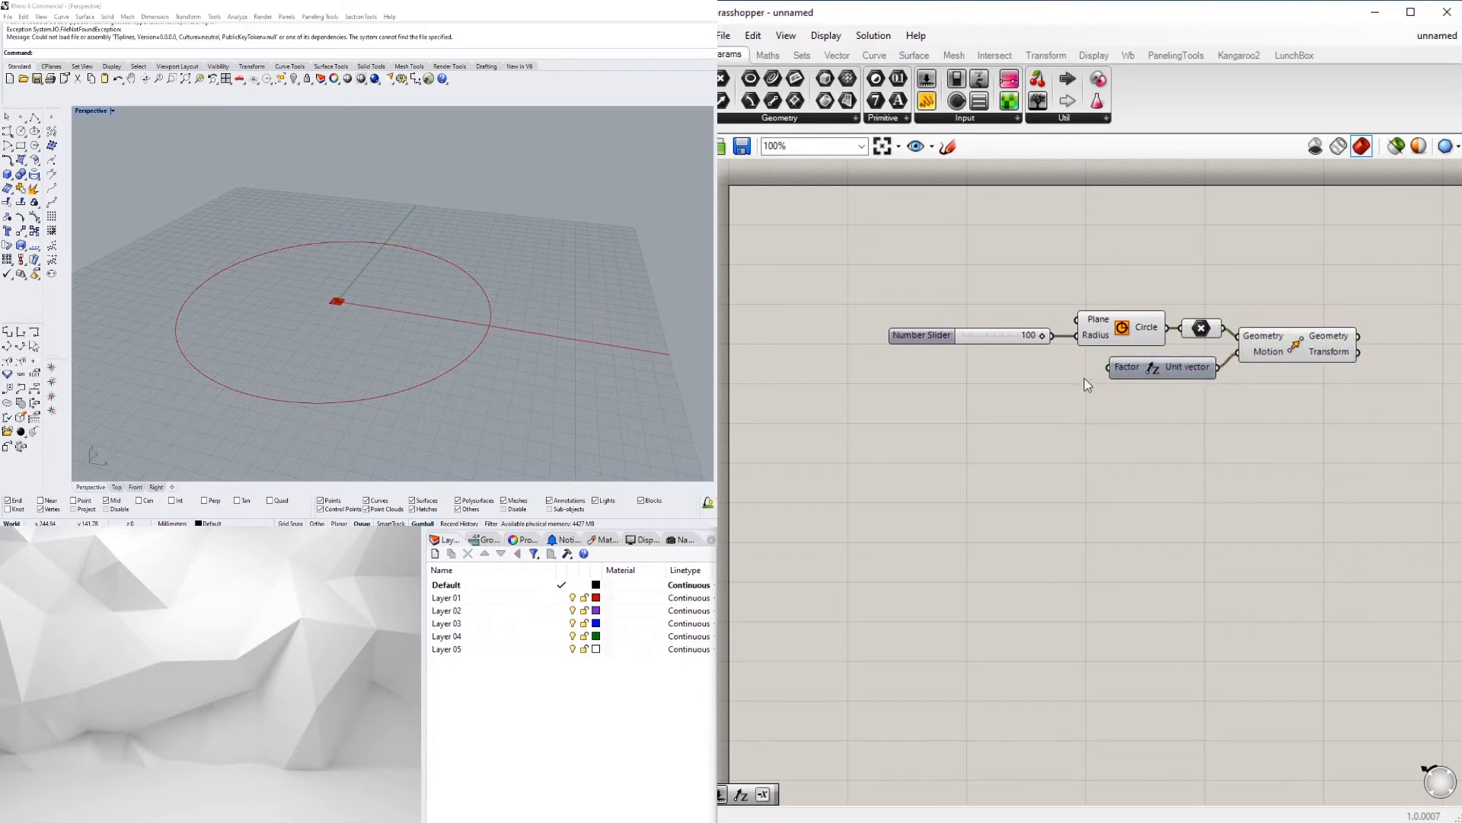
Step: Duplicate the 100 slider below the original and connect the copy to the Unit Z Factor input
{"action": "left_click_drag", "start_coordinate": [921, 341], "coordinate": [955, 373], "text": "alt"}
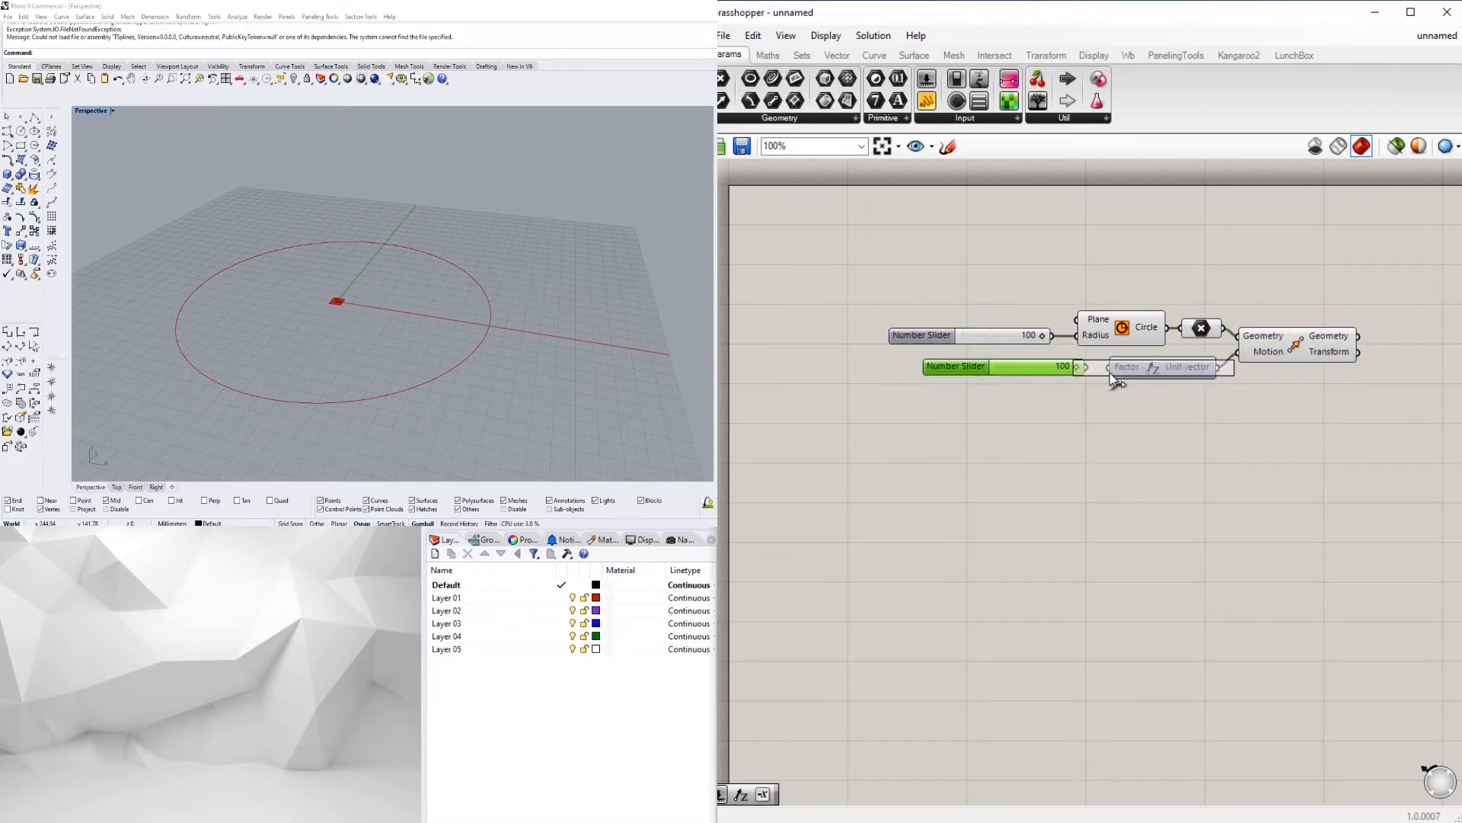
{"action": "left_click_drag", "start_coordinate": [1161, 368], "coordinate": [1153, 368]}
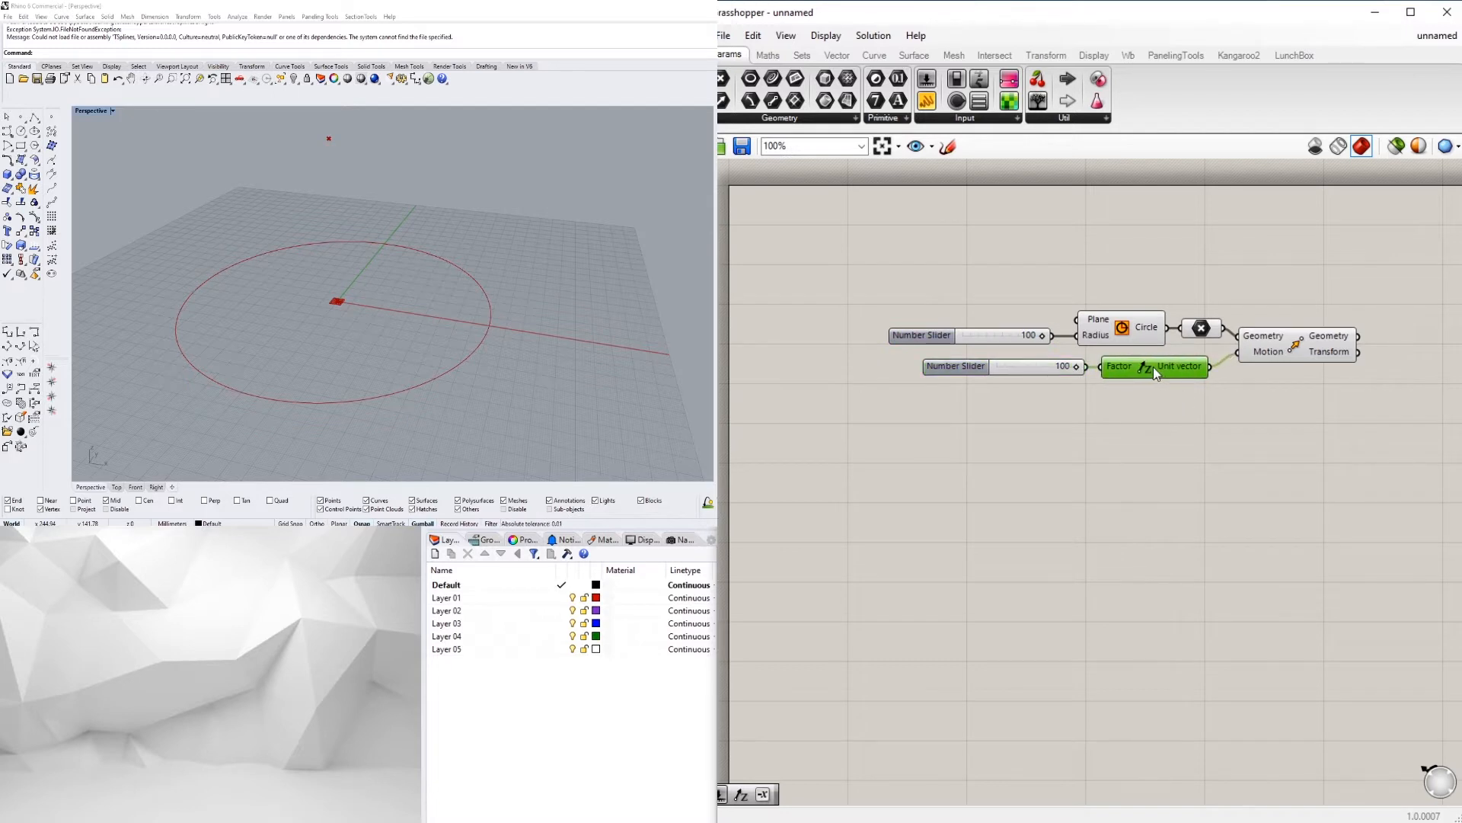
{"action": "left_click", "coordinate": [1198, 399]}
{"action": "right_click_drag", "start_coordinate": [374, 264], "coordinate": [386, 255]}
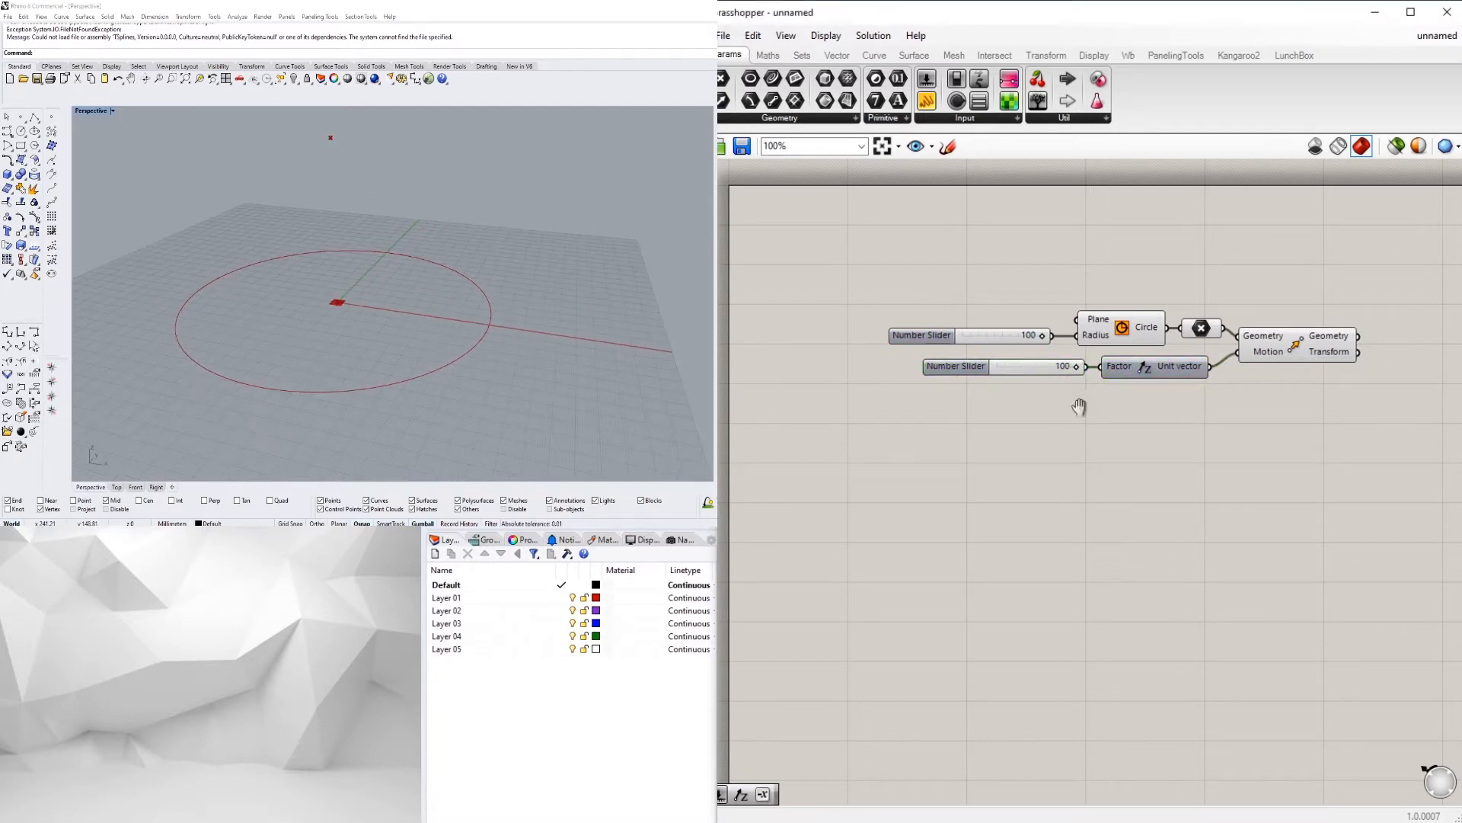
Step: Add a Line component running from the centre point as Start Point to the moved point as End Point
{"action": "right_click_drag", "start_coordinate": [1080, 408], "coordinate": [966, 463]}
{"action": "double_click", "coordinate": [1287, 367]}
{"action": "type", "text": "li"}
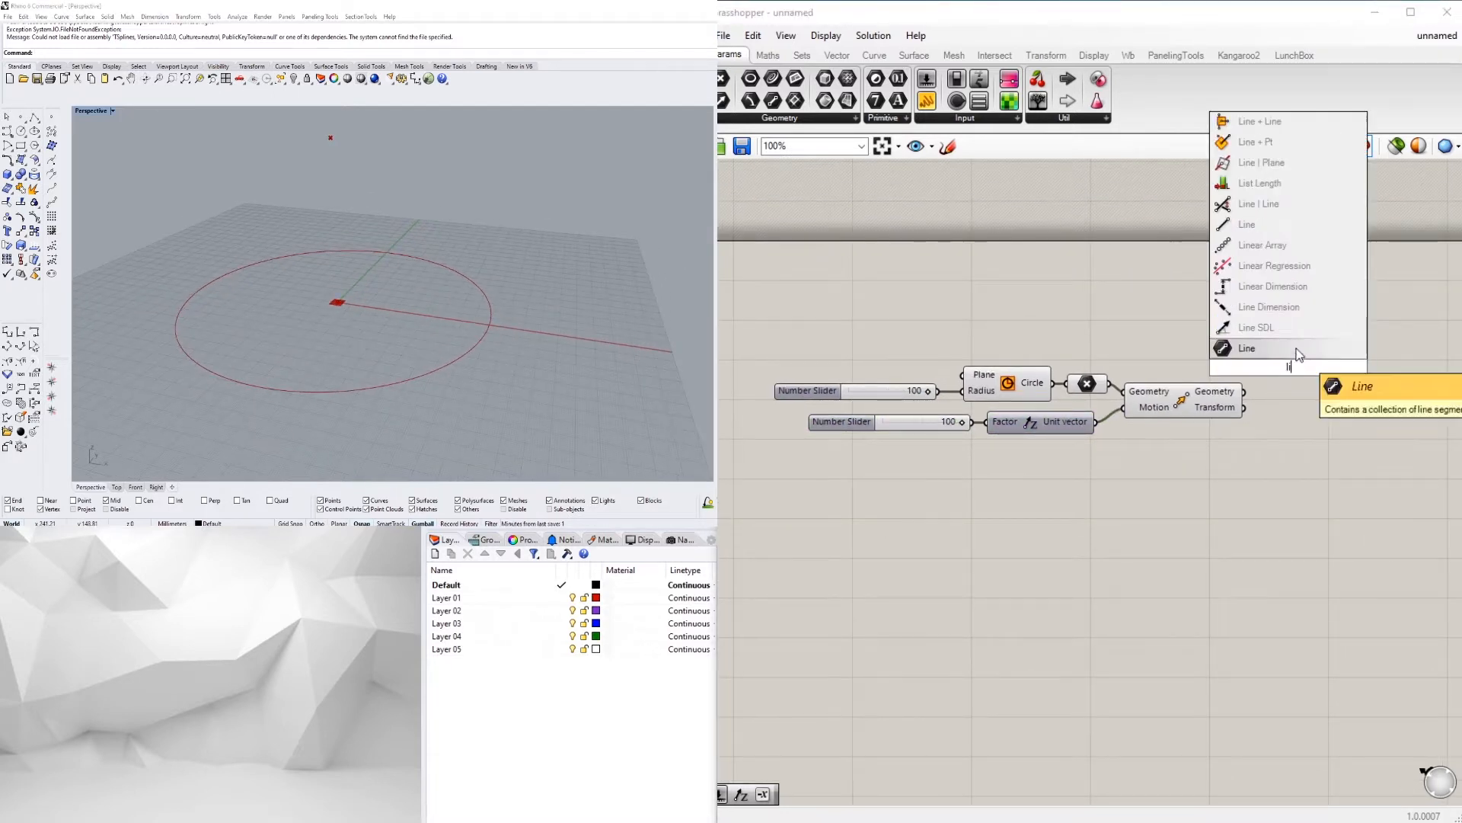
{"action": "left_click", "coordinate": [1237, 226]}
{"action": "left_click_drag", "start_coordinate": [1112, 383], "coordinate": [1266, 379]}
{"action": "left_click", "coordinate": [1289, 429]}
{"action": "scroll", "coordinate": [1290, 434], "scroll_direction": "down", "scroll_amount": 3}
{"action": "right_click_drag", "start_coordinate": [1290, 434], "coordinate": [1168, 463]}
{"action": "scroll", "coordinate": [1173, 463], "scroll_direction": "up", "scroll_amount": 2}
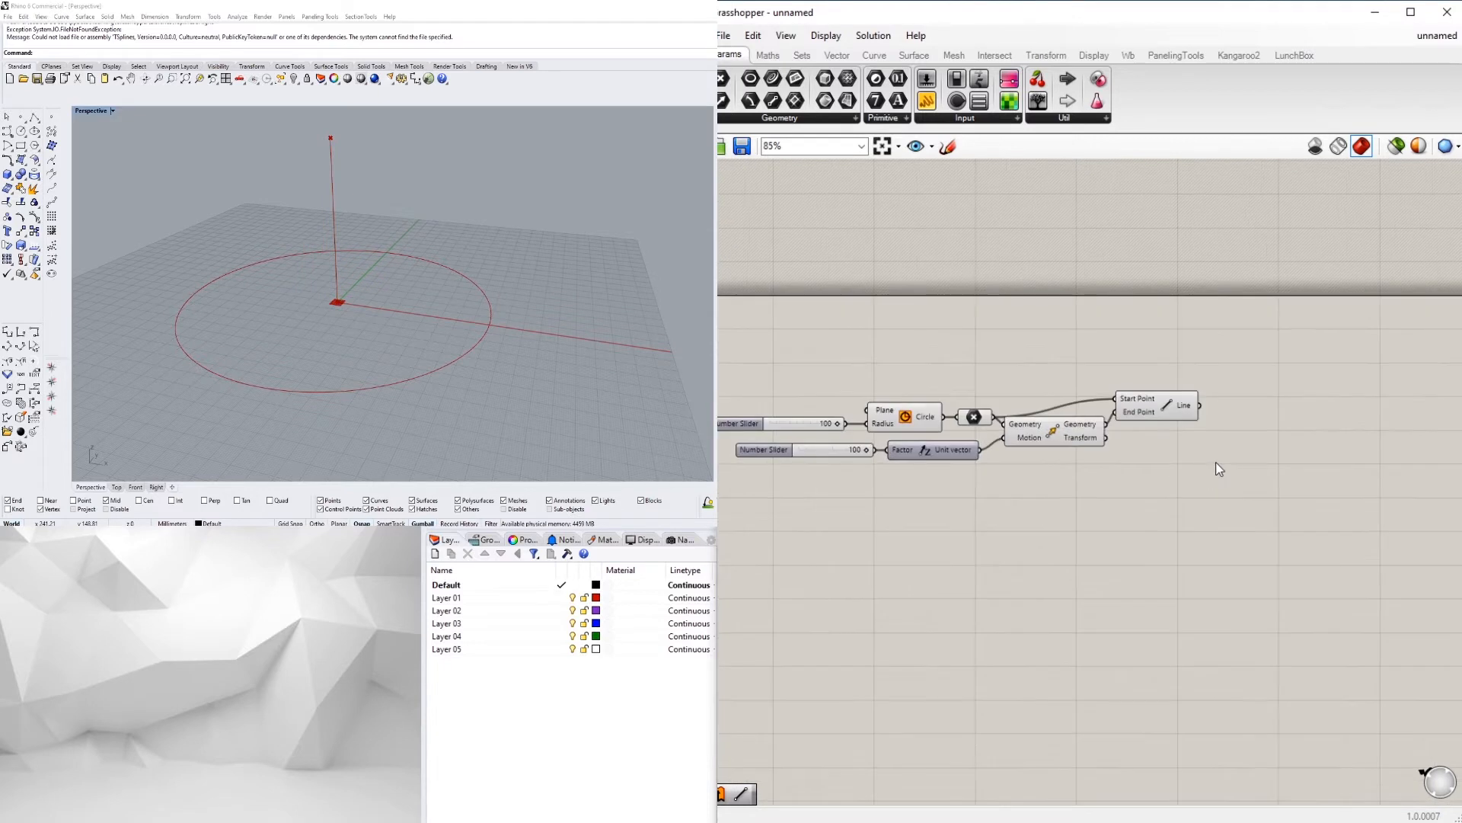
Step: Add an End Points component, connect the circle to its Curve input, and place it above the centre point component
{"action": "double_click", "coordinate": [1215, 465]}
{"action": "type", "text": "end"}
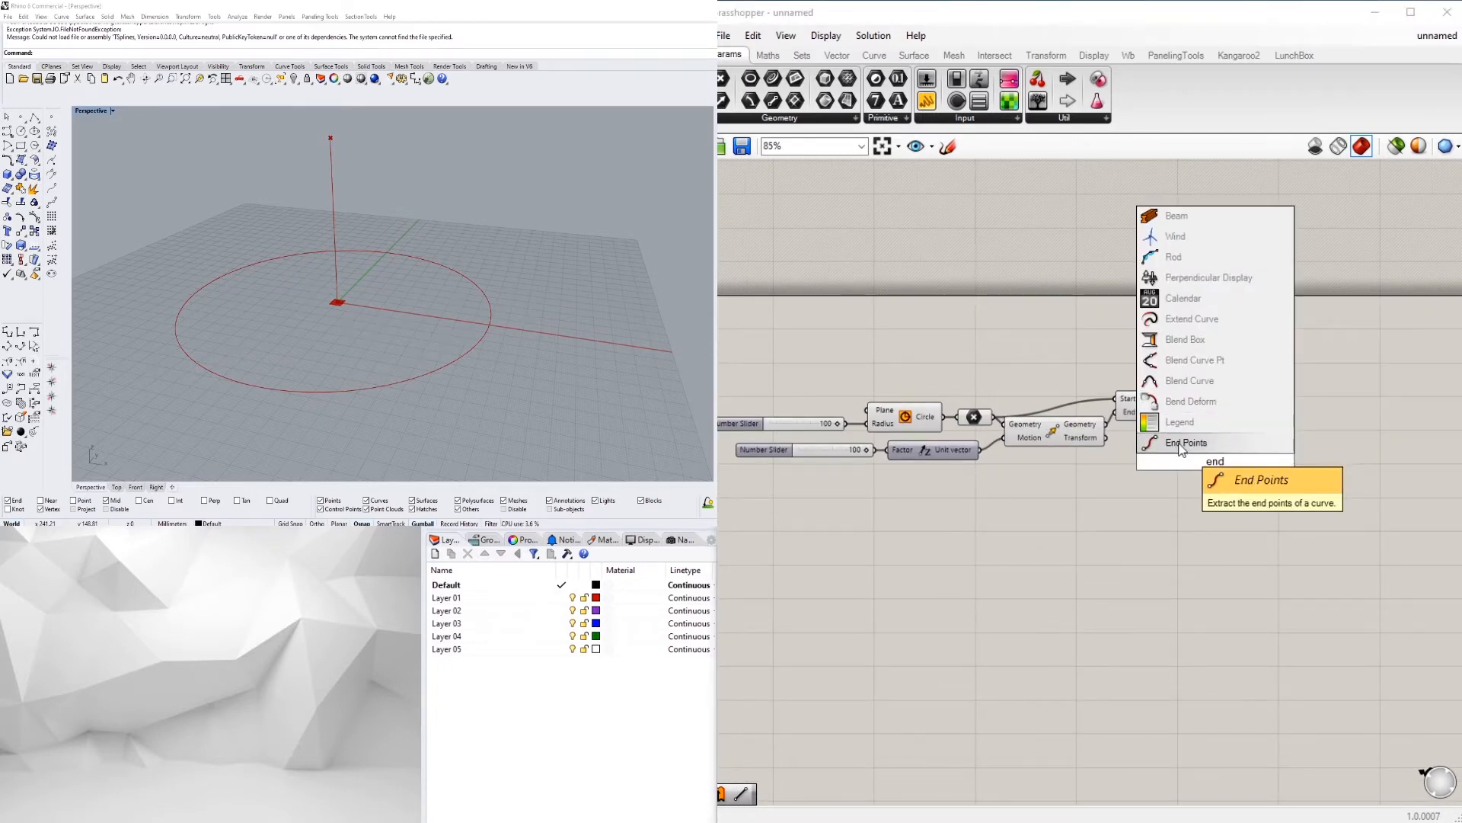
{"action": "left_click", "coordinate": [1173, 442]}
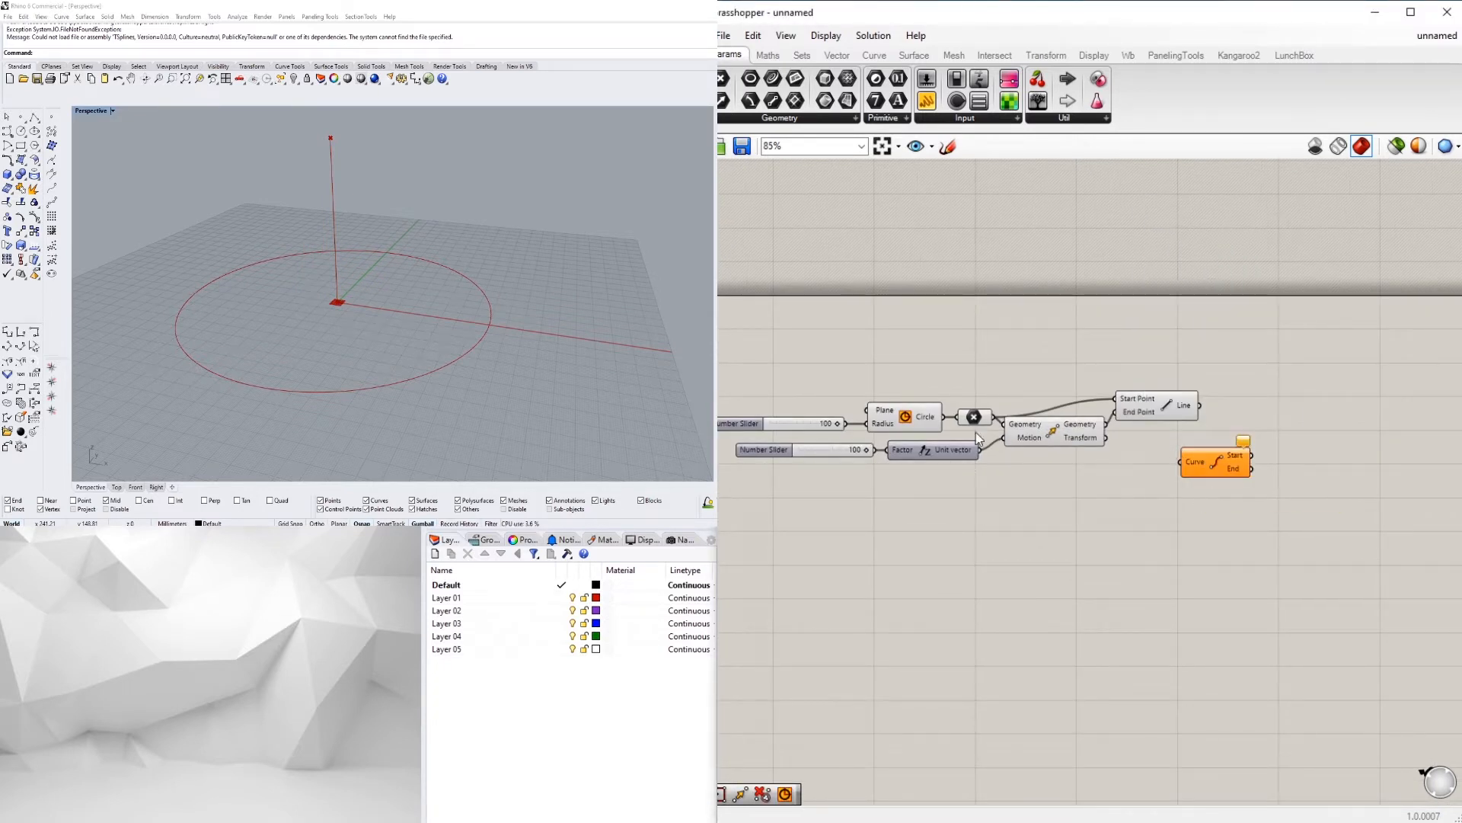
{"action": "left_click_drag", "start_coordinate": [1217, 478], "coordinate": [1014, 367]}
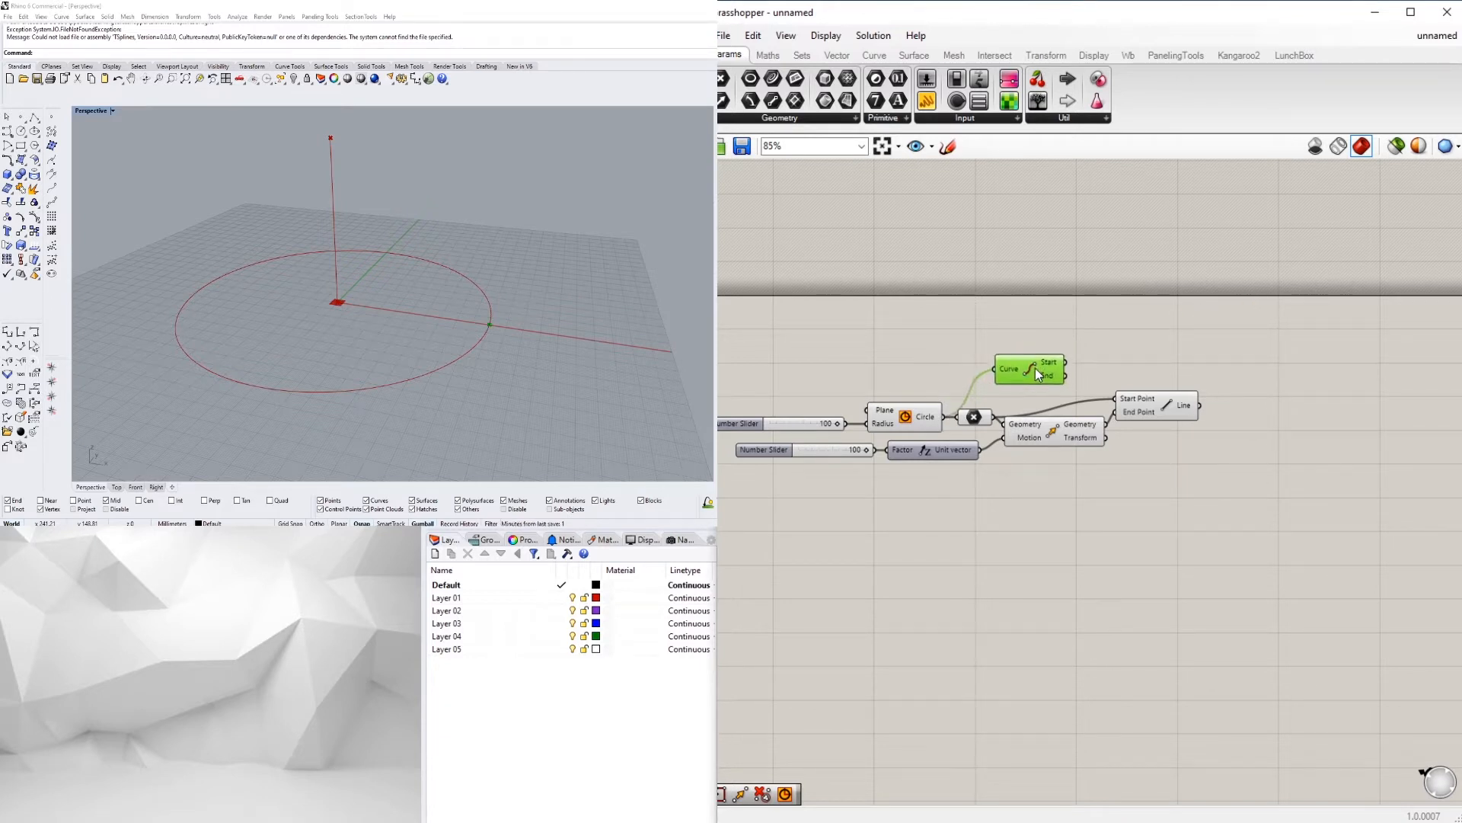
{"action": "left_click", "coordinate": [1172, 363]}
{"action": "left_click", "coordinate": [1140, 400]}
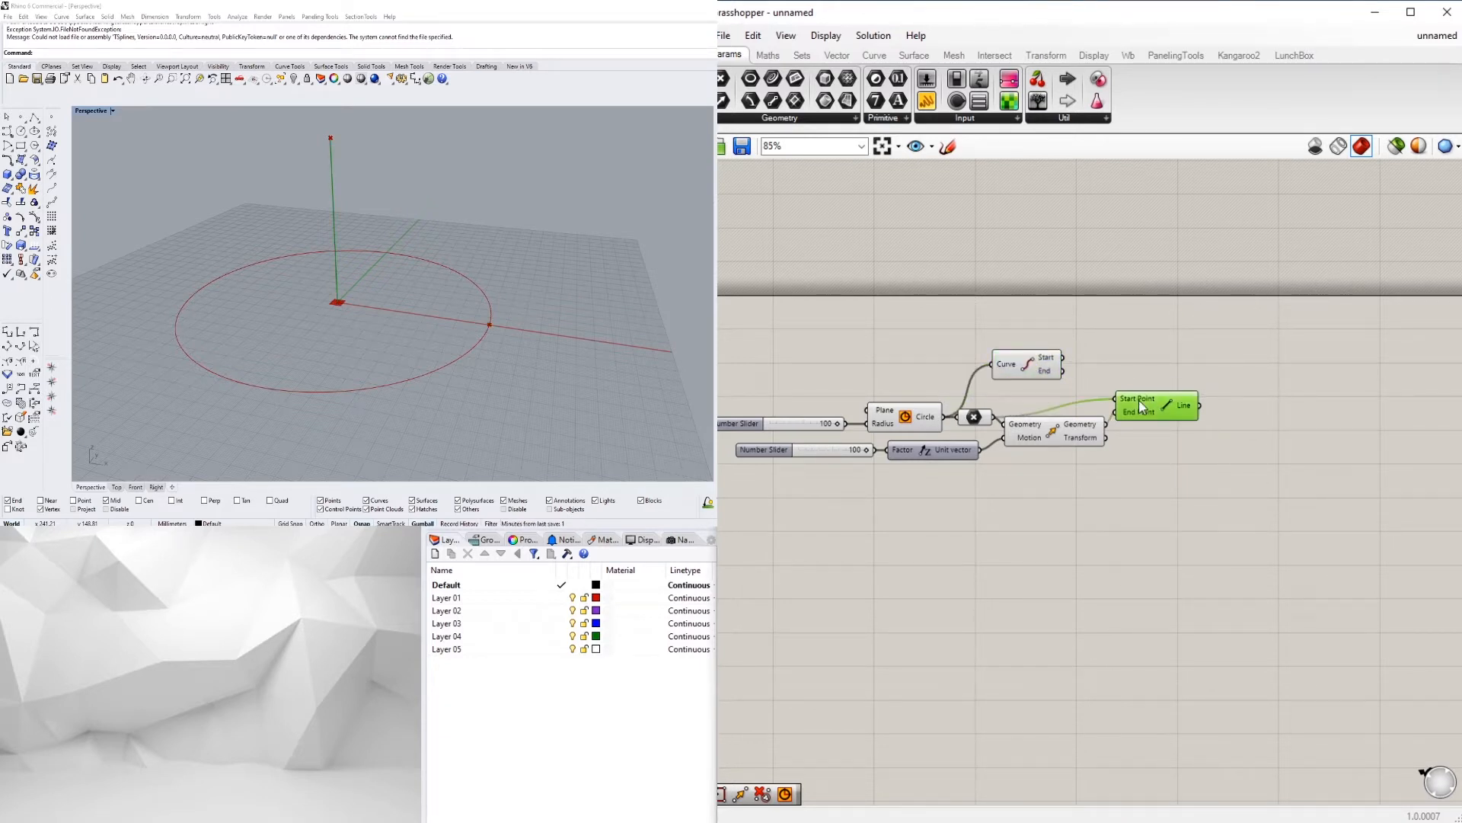
Step: Add a second Circle component and connect the Start output of End Points to its Plane input
{"action": "double_click", "coordinate": [1235, 363]}
{"action": "type", "text": "cir"}
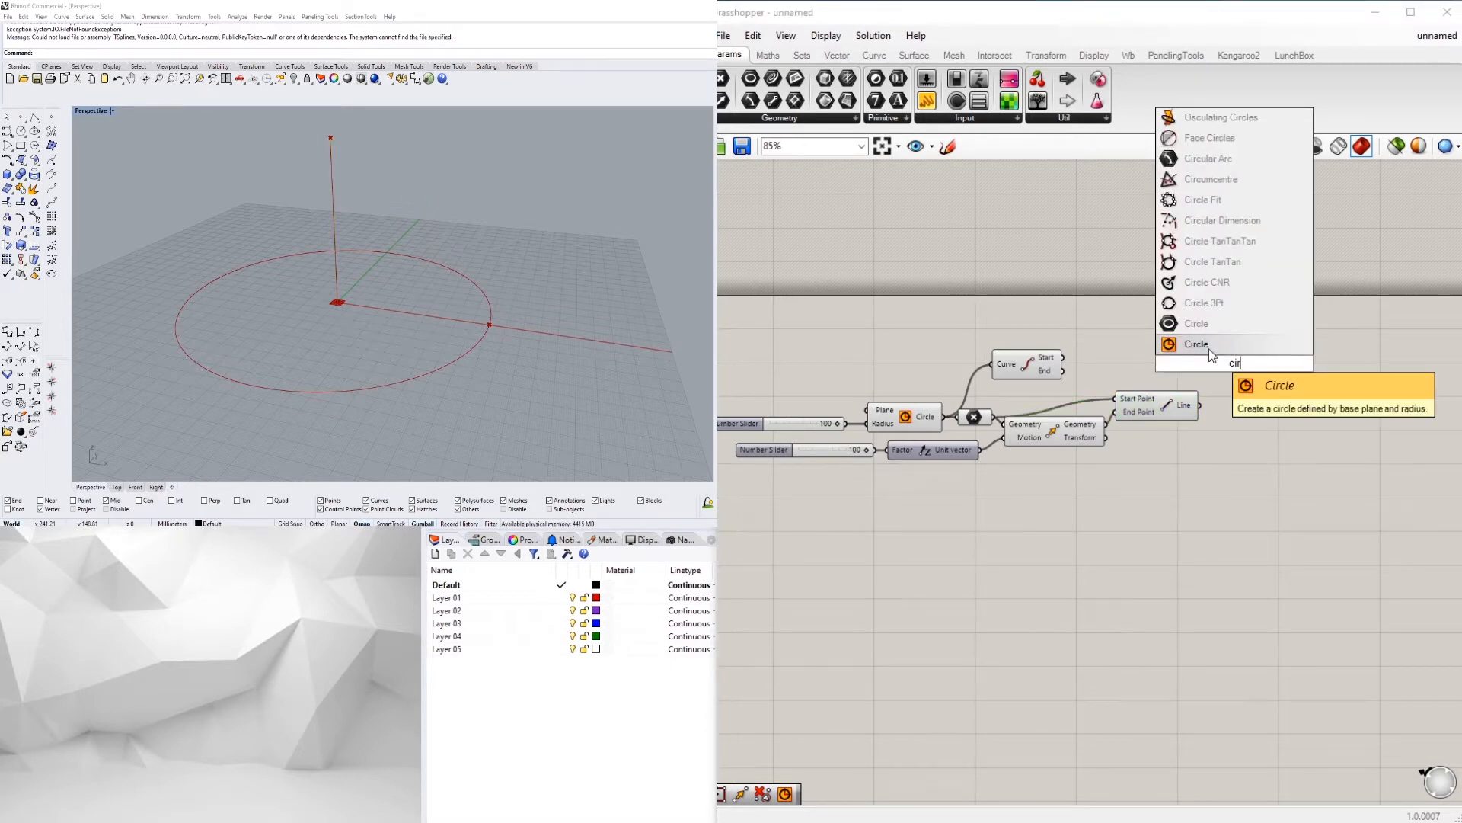
{"action": "left_click", "coordinate": [1209, 345]}
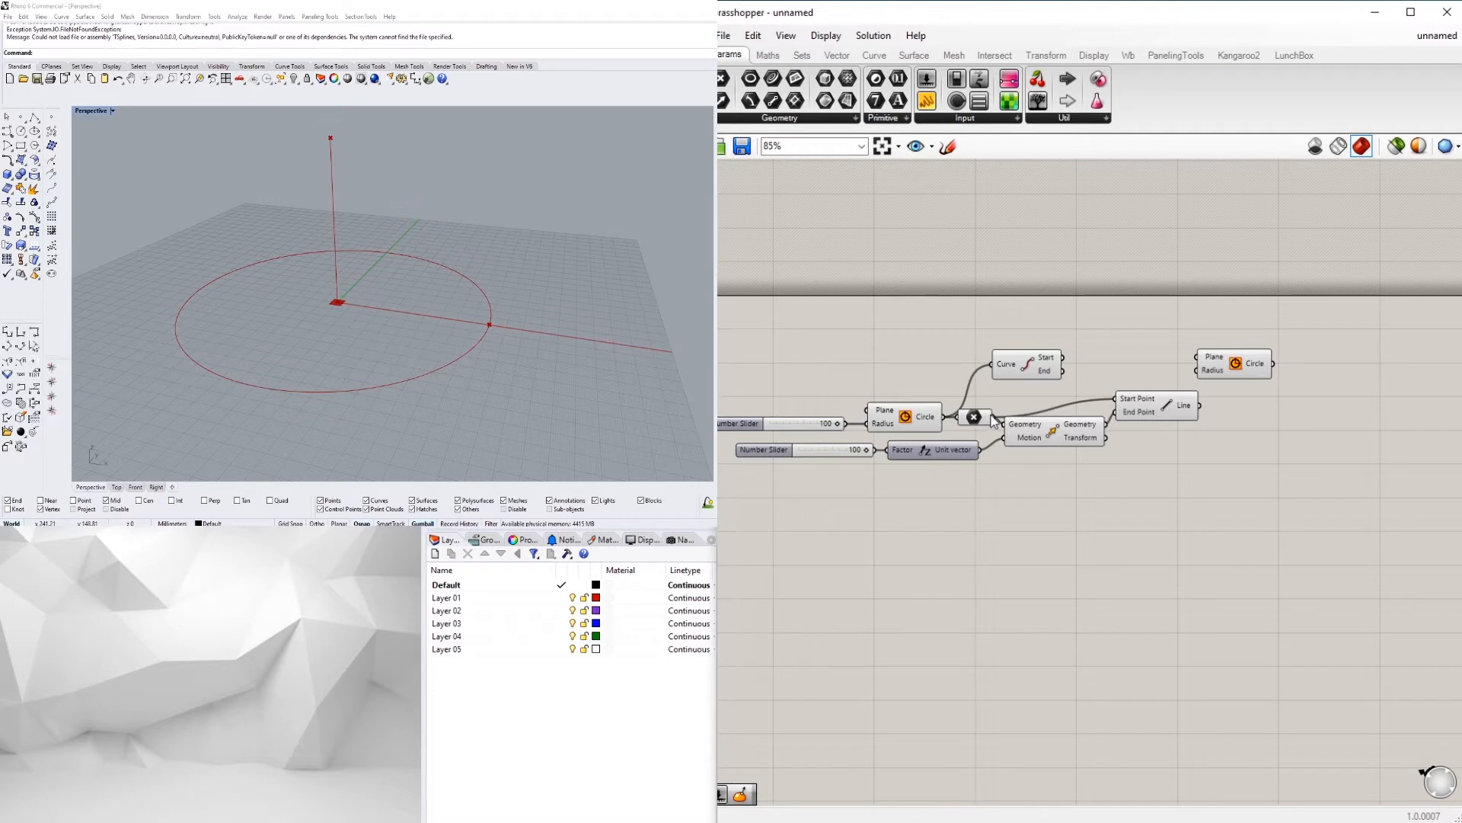
{"action": "left_click_drag", "start_coordinate": [995, 424], "coordinate": [1276, 362]}
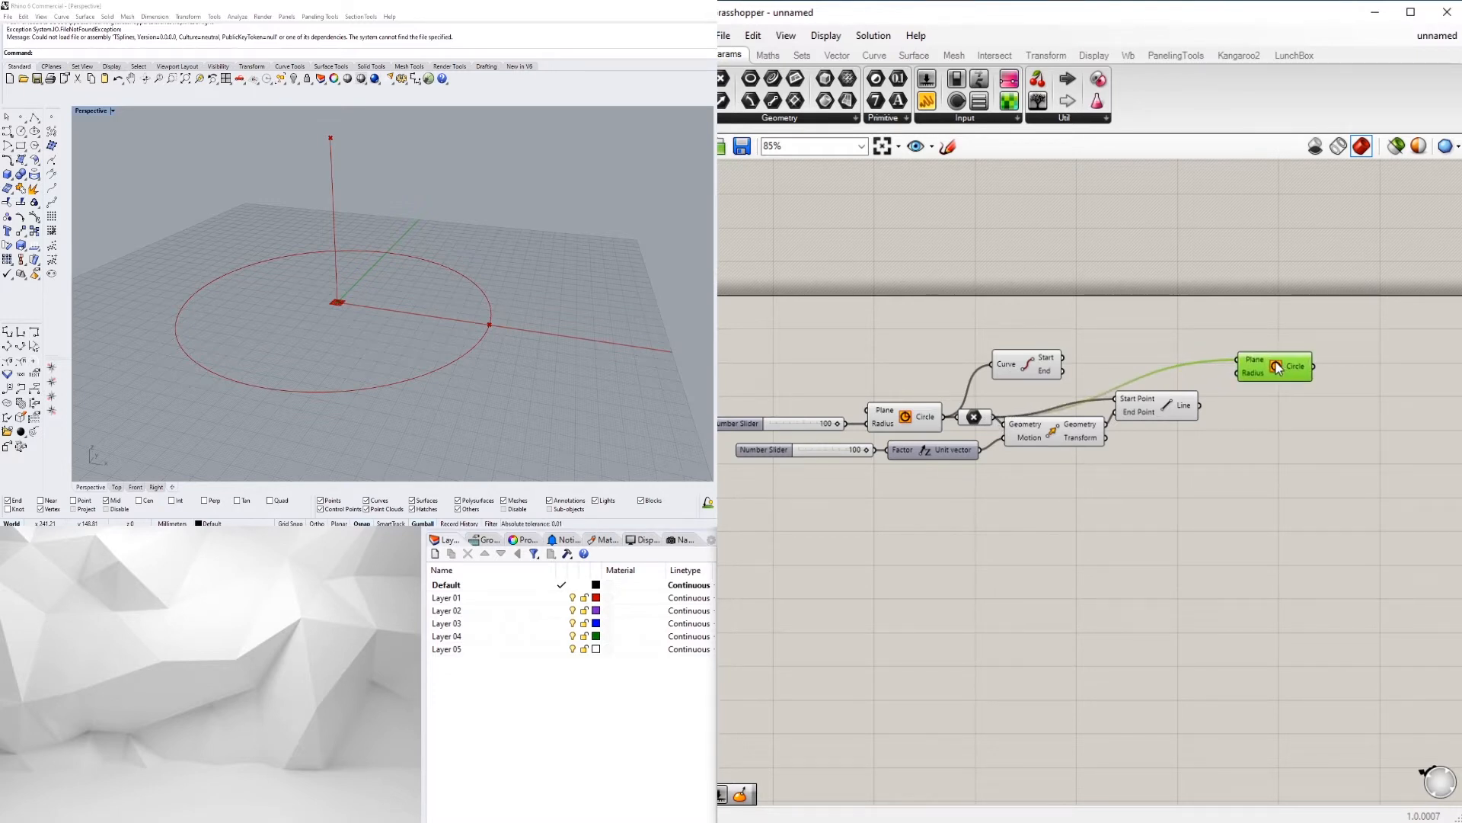
{"action": "left_click", "coordinate": [1019, 364]}
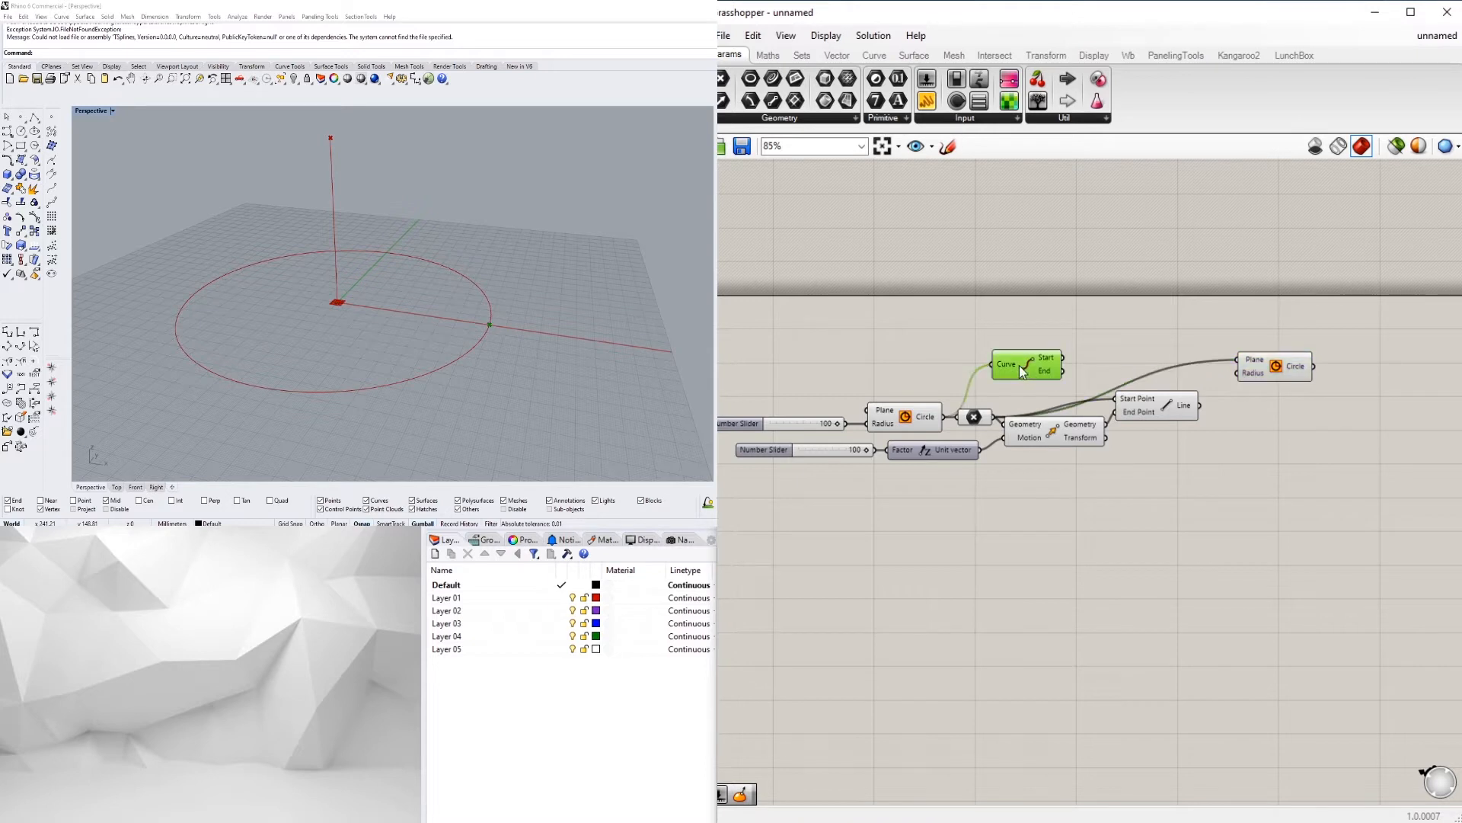
{"action": "double_click", "coordinate": [1129, 318]}
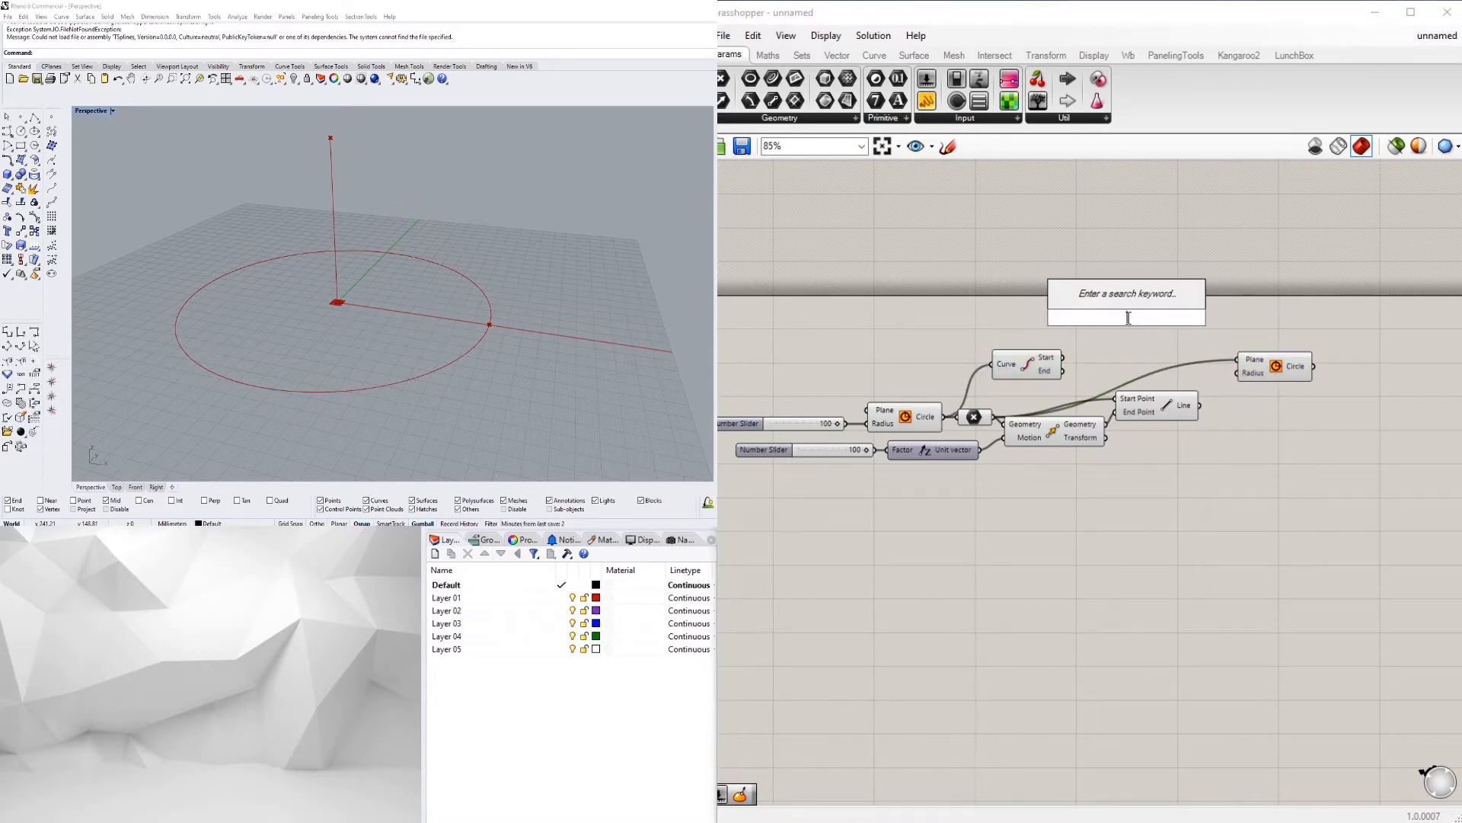
{"action": "left_click", "coordinate": [1271, 371]}
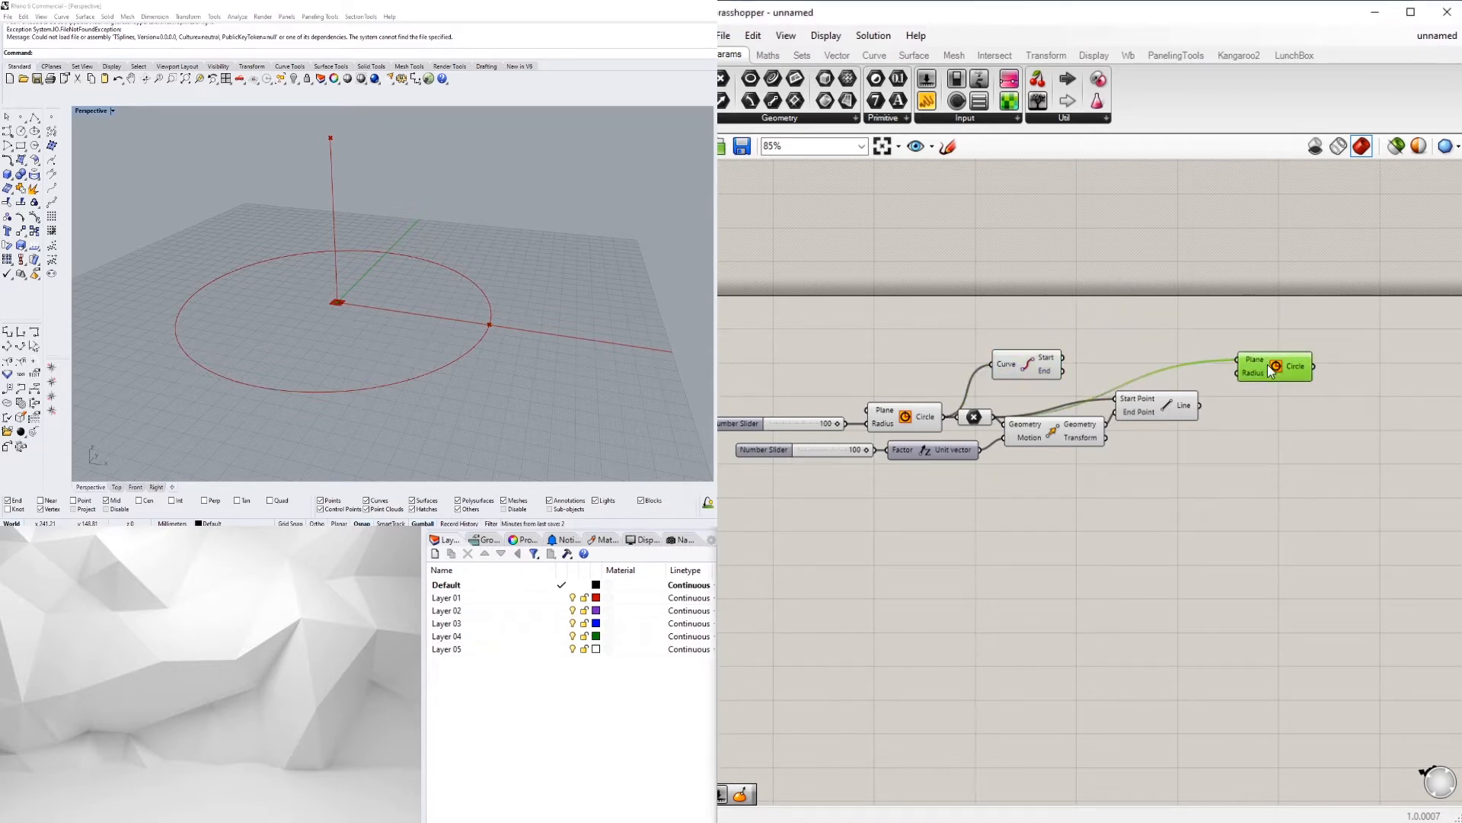
{"action": "left_click", "coordinate": [981, 419]}
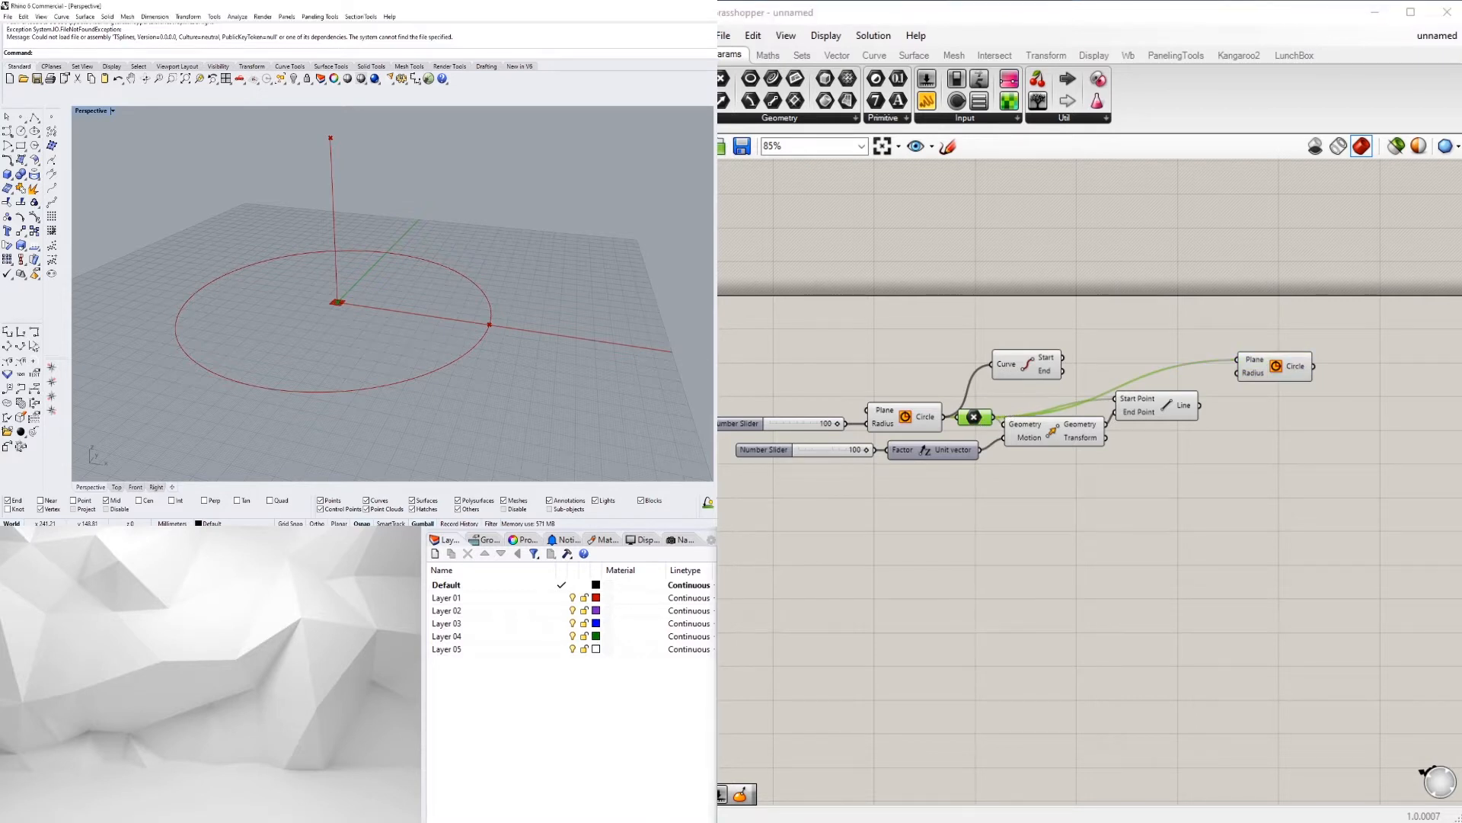
{"action": "scroll", "coordinate": [490, 345], "scroll_direction": "up", "scroll_amount": 2}
{"action": "left_click_drag", "start_coordinate": [1054, 358], "coordinate": [1152, 350]}
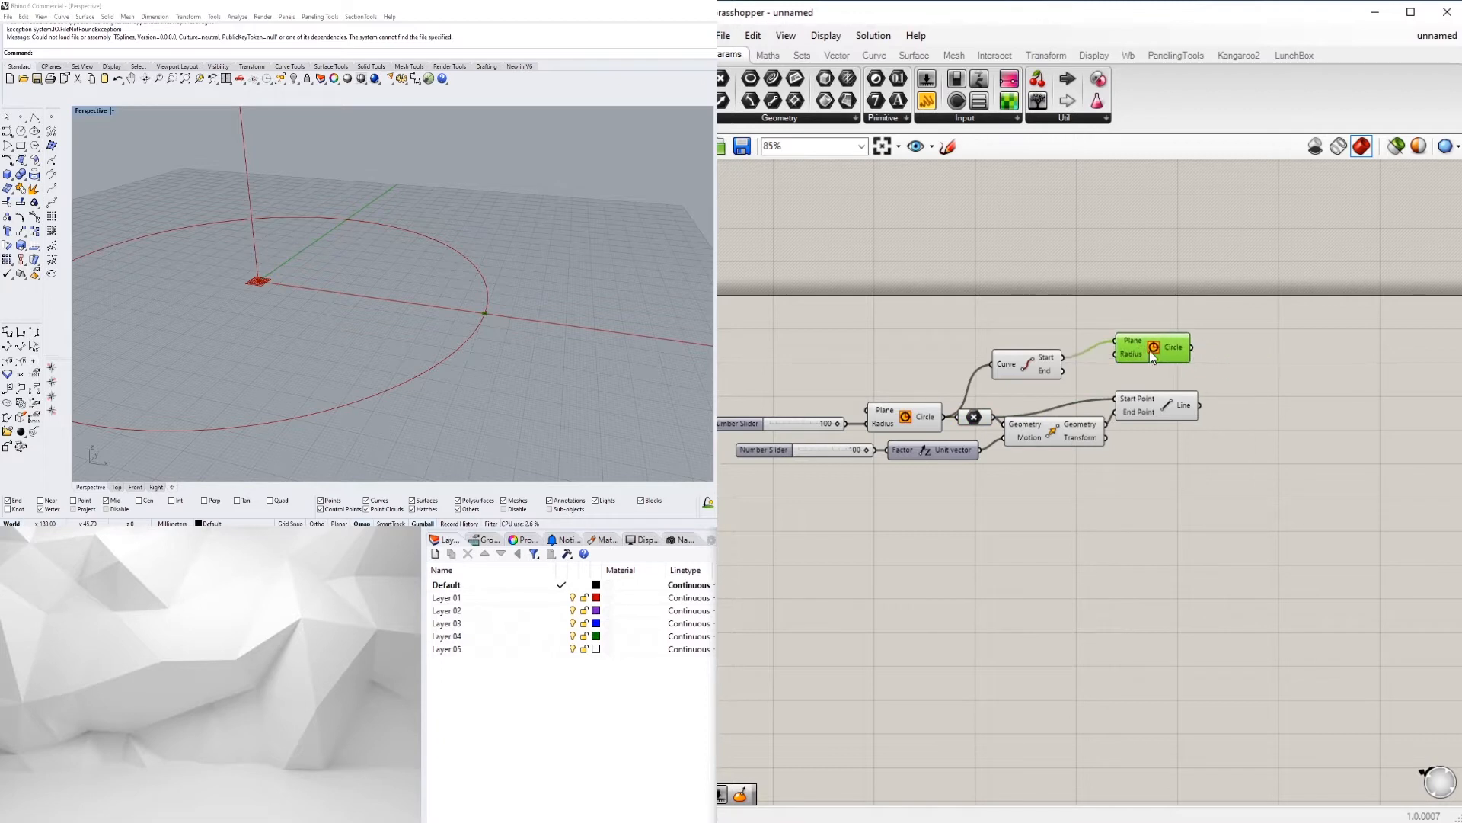
Step: Add a number slider with the value 5 and connect it to the second Circle's Radius input
{"action": "double_click", "coordinate": [943, 316]}
{"action": "type", "text": "5"}
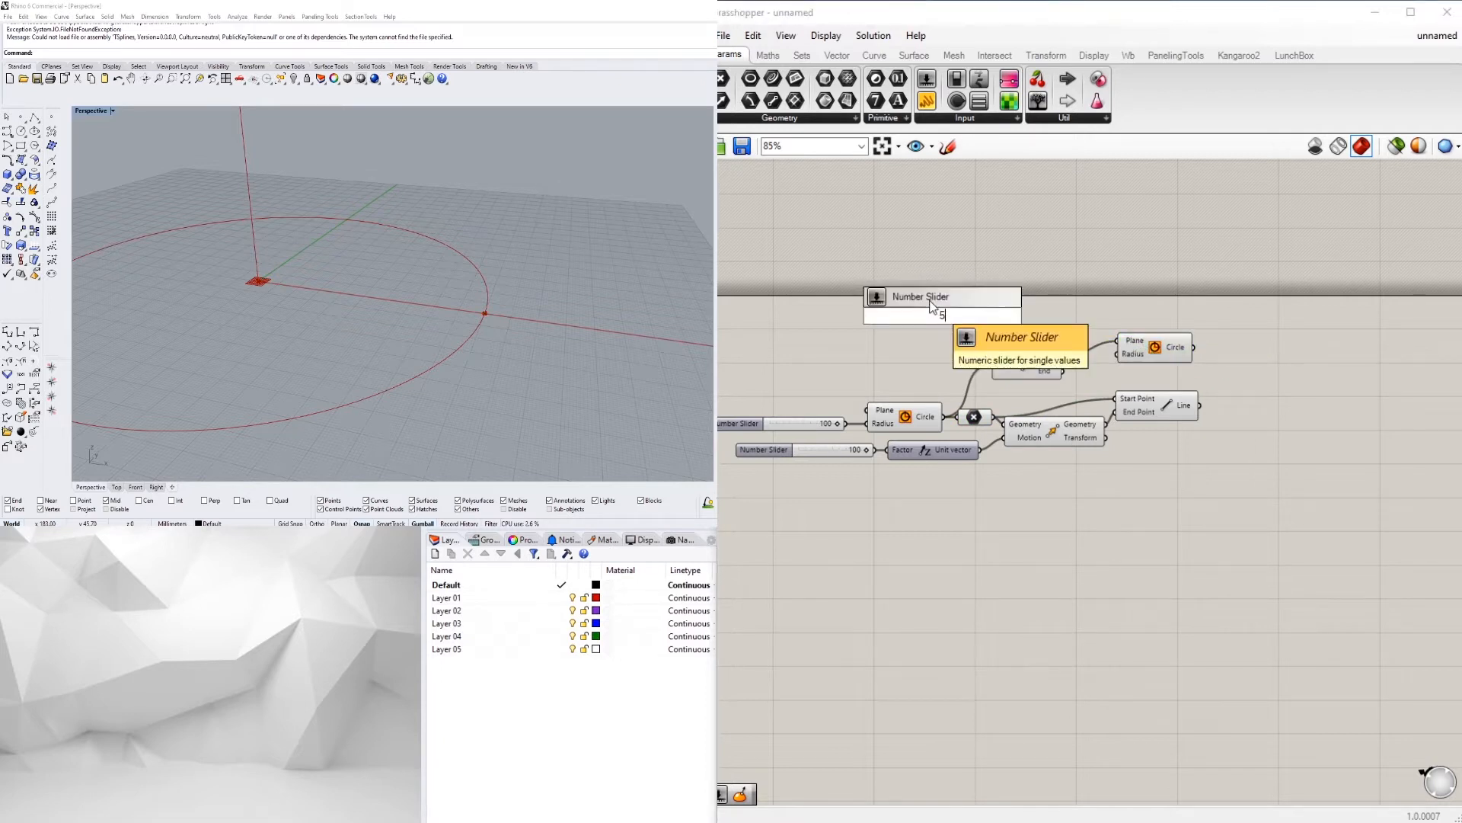
{"action": "key", "text": "Return"}
{"action": "left_click_drag", "start_coordinate": [901, 324], "coordinate": [954, 333]}
{"action": "left_click_drag", "start_coordinate": [1116, 355], "coordinate": [1172, 355]}
{"action": "left_click", "coordinate": [1191, 322]}
{"action": "scroll", "coordinate": [491, 327], "scroll_direction": "down", "scroll_amount": 4}
{"action": "right_click_drag", "start_coordinate": [491, 328], "coordinate": [527, 353]}
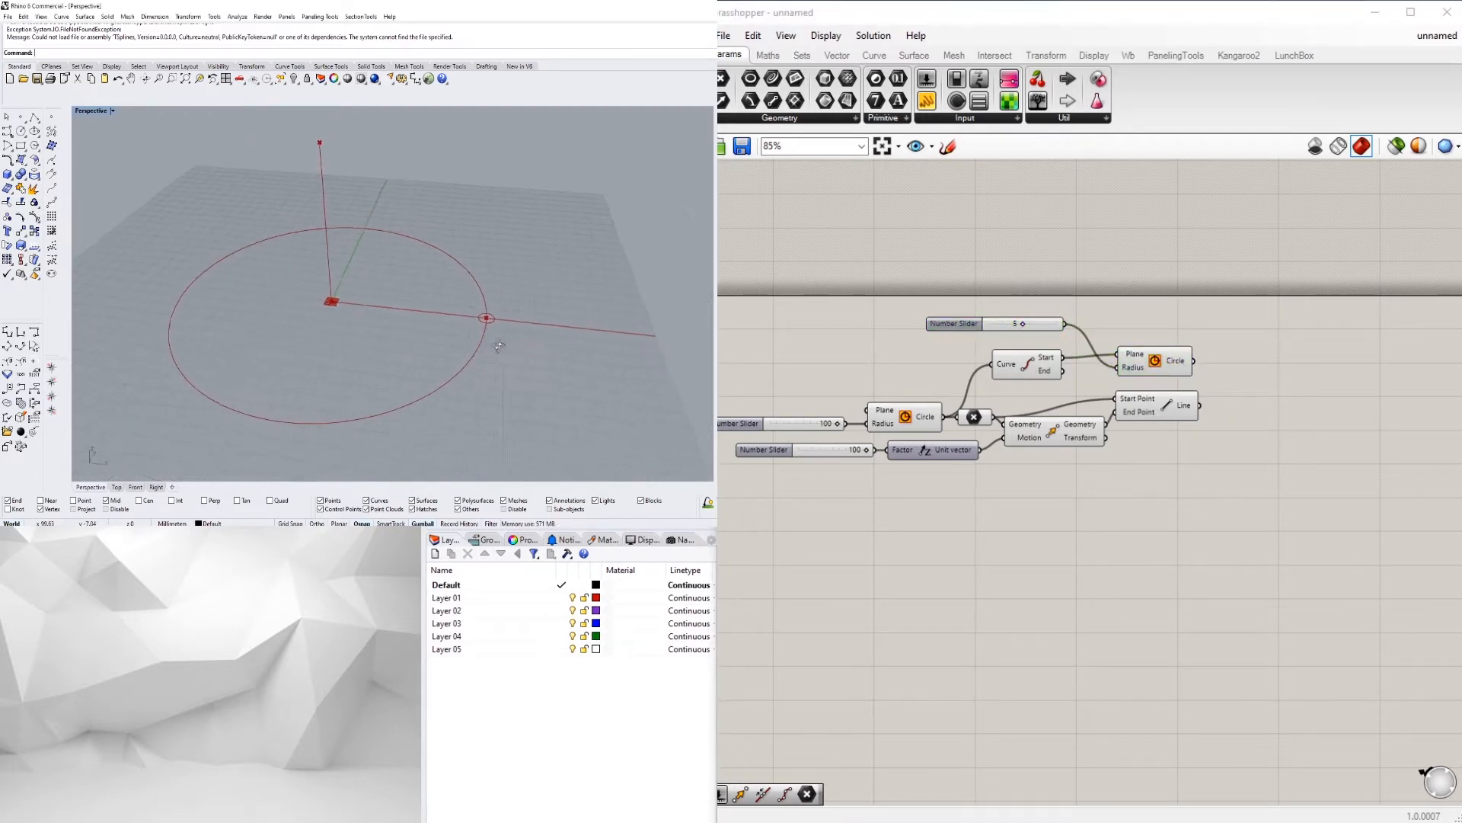
{"action": "scroll", "coordinate": [1094, 335], "scroll_direction": "up", "scroll_amount": 1}
{"action": "left_click", "coordinate": [1151, 364]}
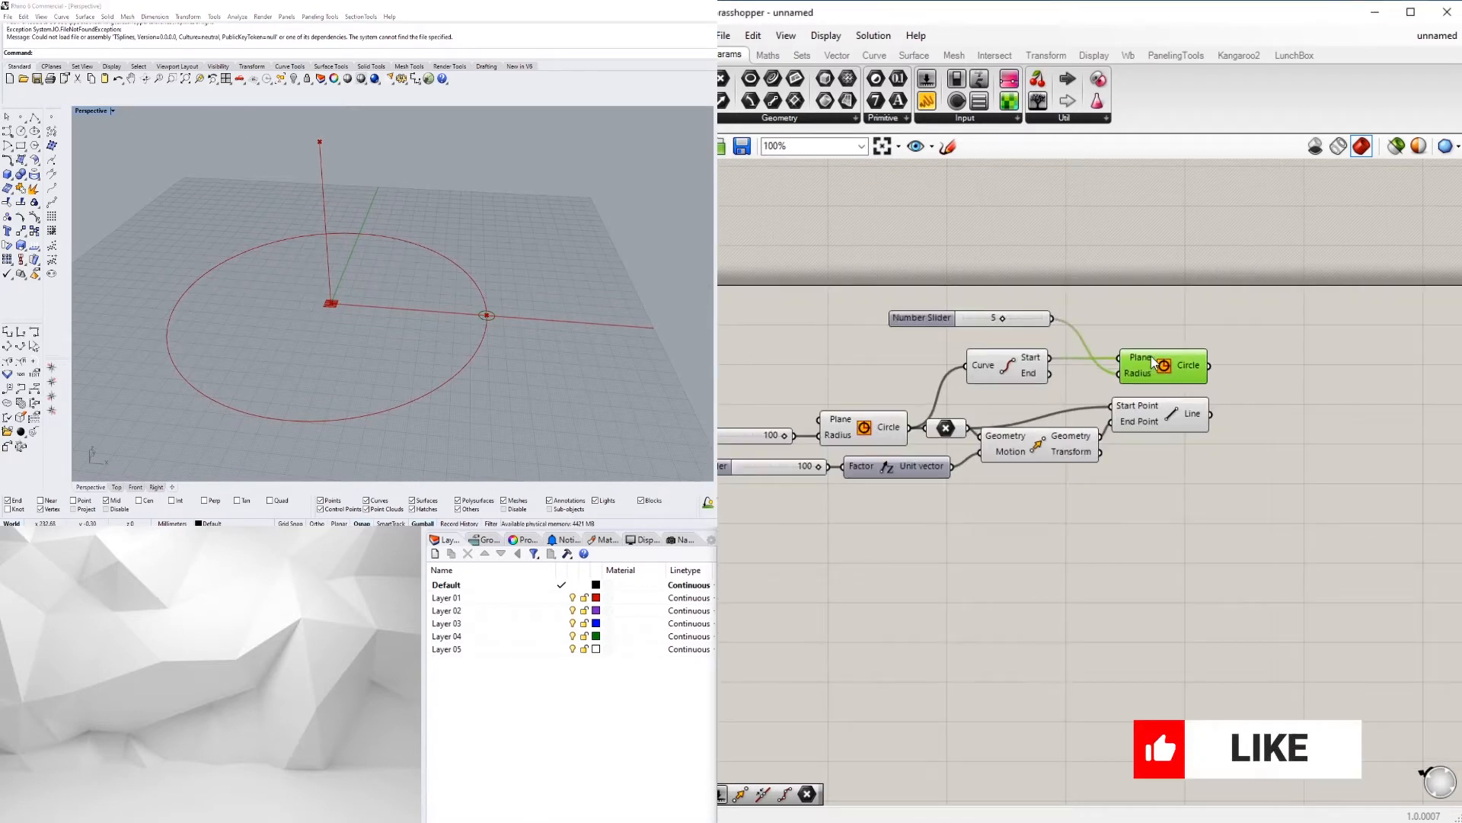
Step: Add a Polygon component, using the curve's Start point as its Plane and the 5 slider as its Radius
{"action": "double_click", "coordinate": [1146, 327]}
{"action": "type", "text": "pol"}
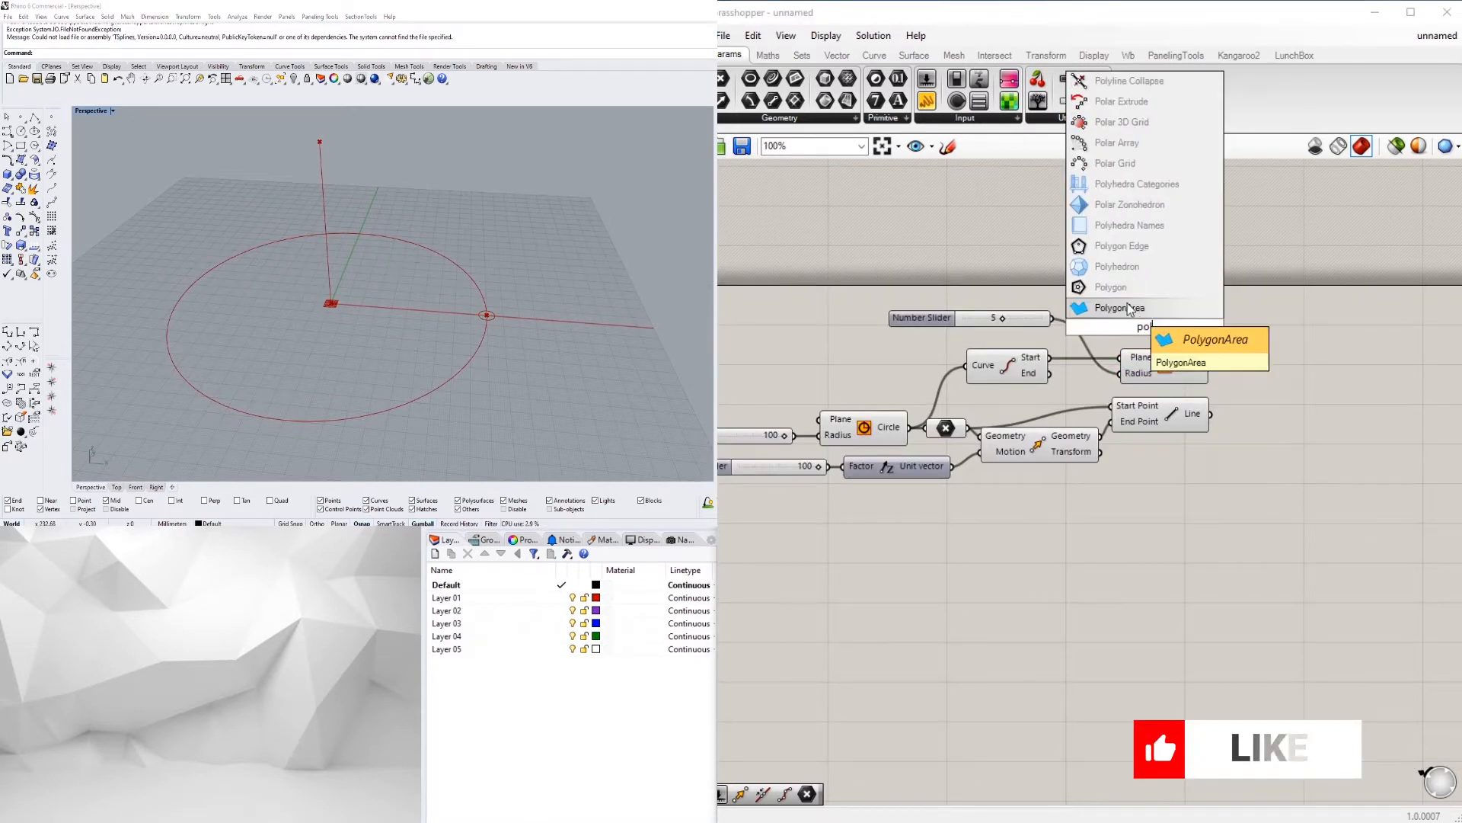
{"action": "left_click", "coordinate": [1112, 287]}
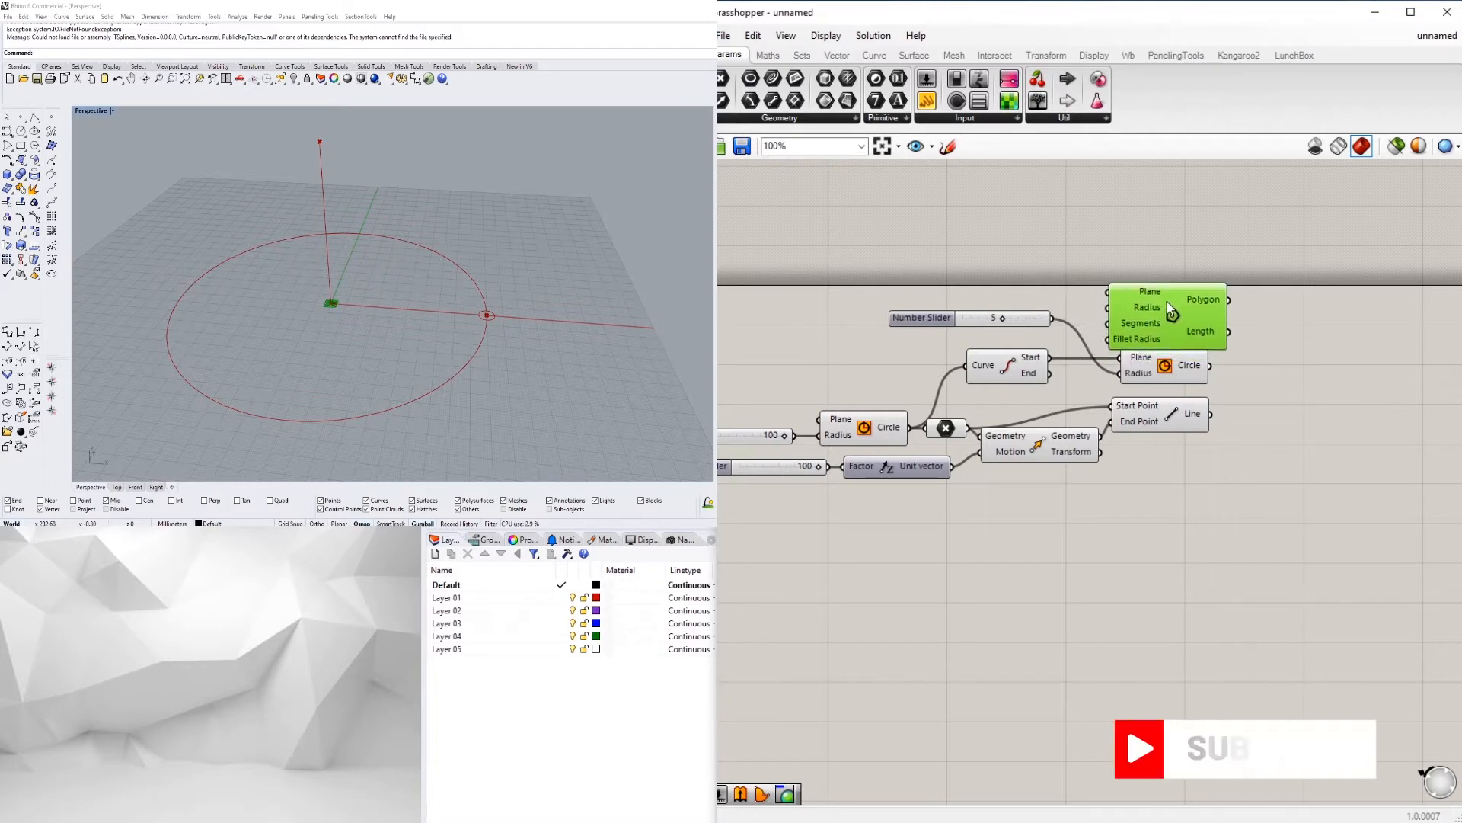
{"action": "left_click_drag", "start_coordinate": [937, 324], "coordinate": [933, 306]}
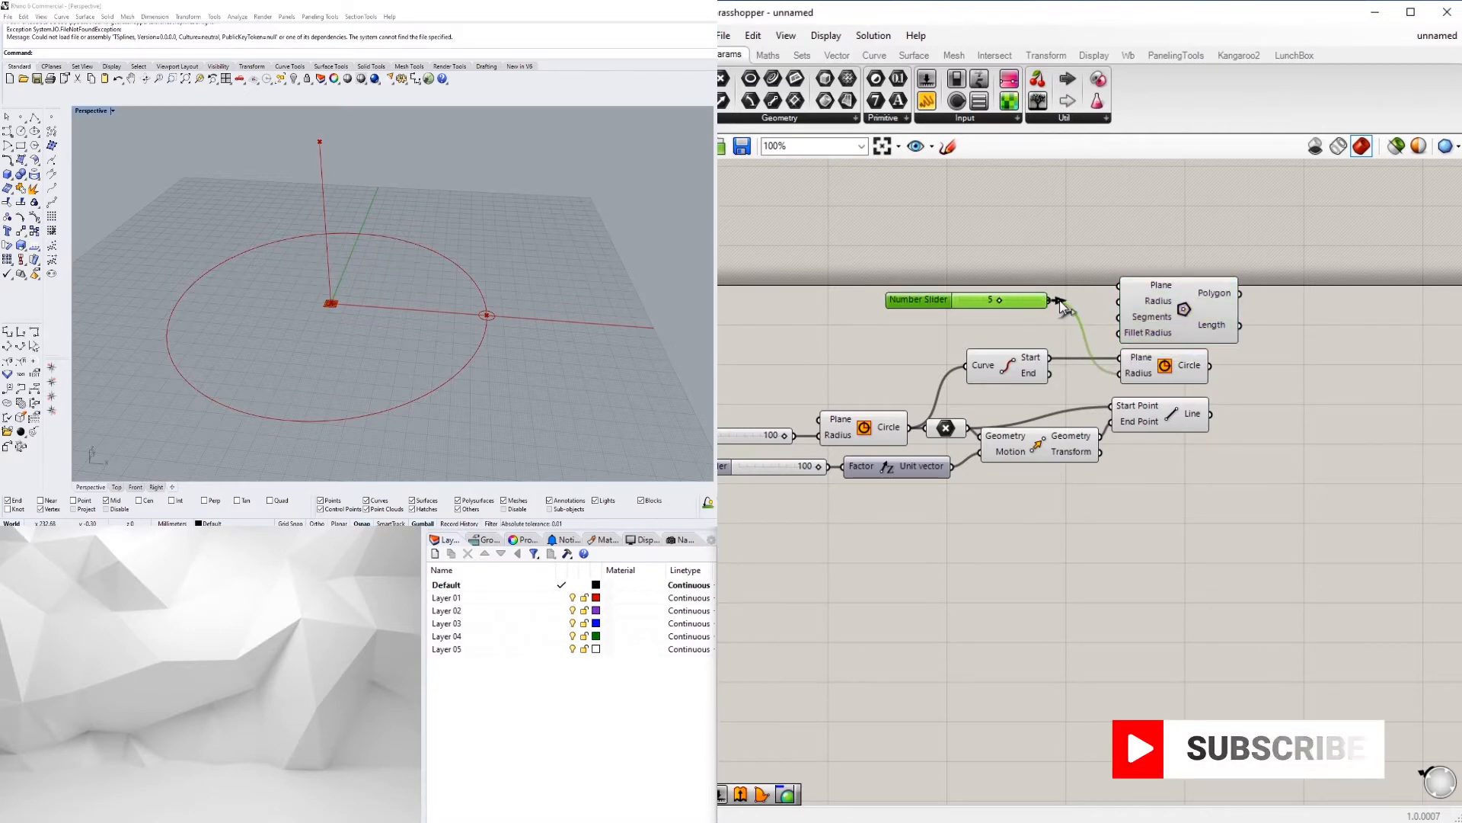
{"action": "left_click_drag", "start_coordinate": [1050, 299], "coordinate": [1123, 287]}
{"action": "left_click", "coordinate": [1166, 365]}
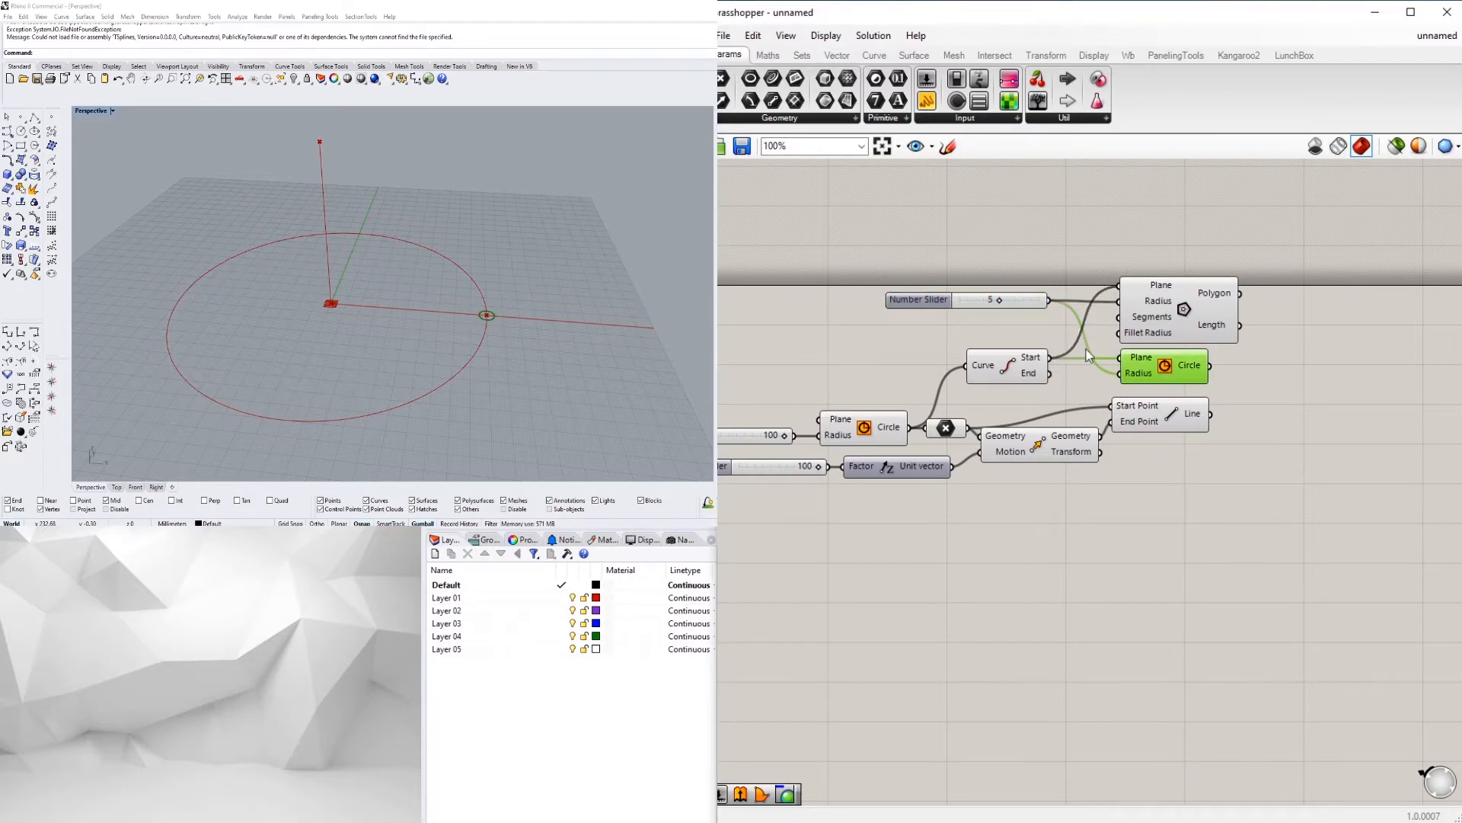
{"action": "left_click", "coordinate": [998, 341]}
Step: Duplicate the 5 slider, connect the copy to the Polygon's Segments input, and set it to 4
{"action": "scroll", "coordinate": [933, 305], "scroll_direction": "up", "scroll_amount": 3}
{"action": "left_click", "coordinate": [944, 309]}
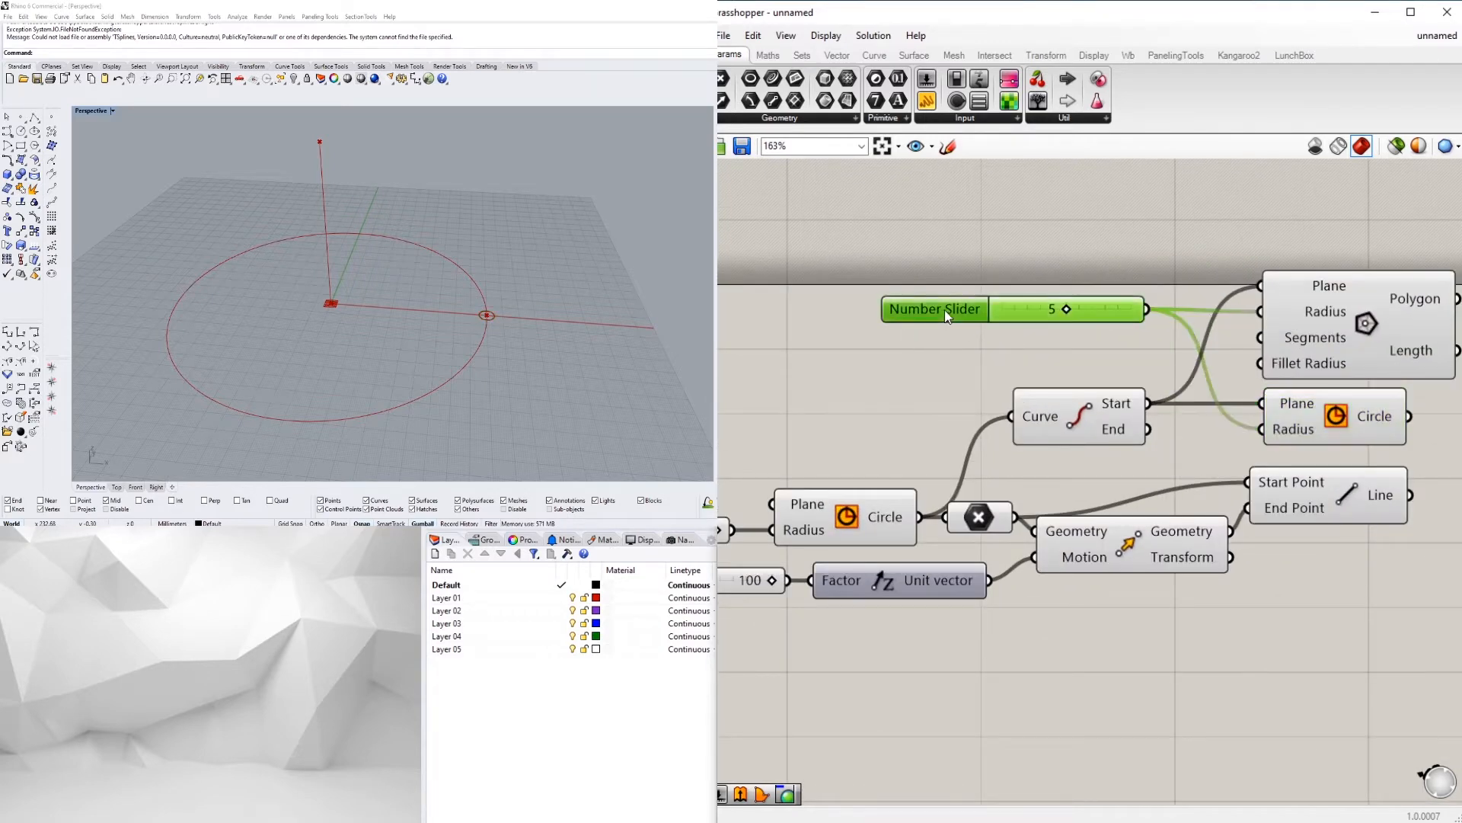
{"action": "left_click_drag", "start_coordinate": [945, 309], "coordinate": [943, 340], "text": "alt"}
{"action": "left_click_drag", "start_coordinate": [1146, 339], "coordinate": [1264, 338]}
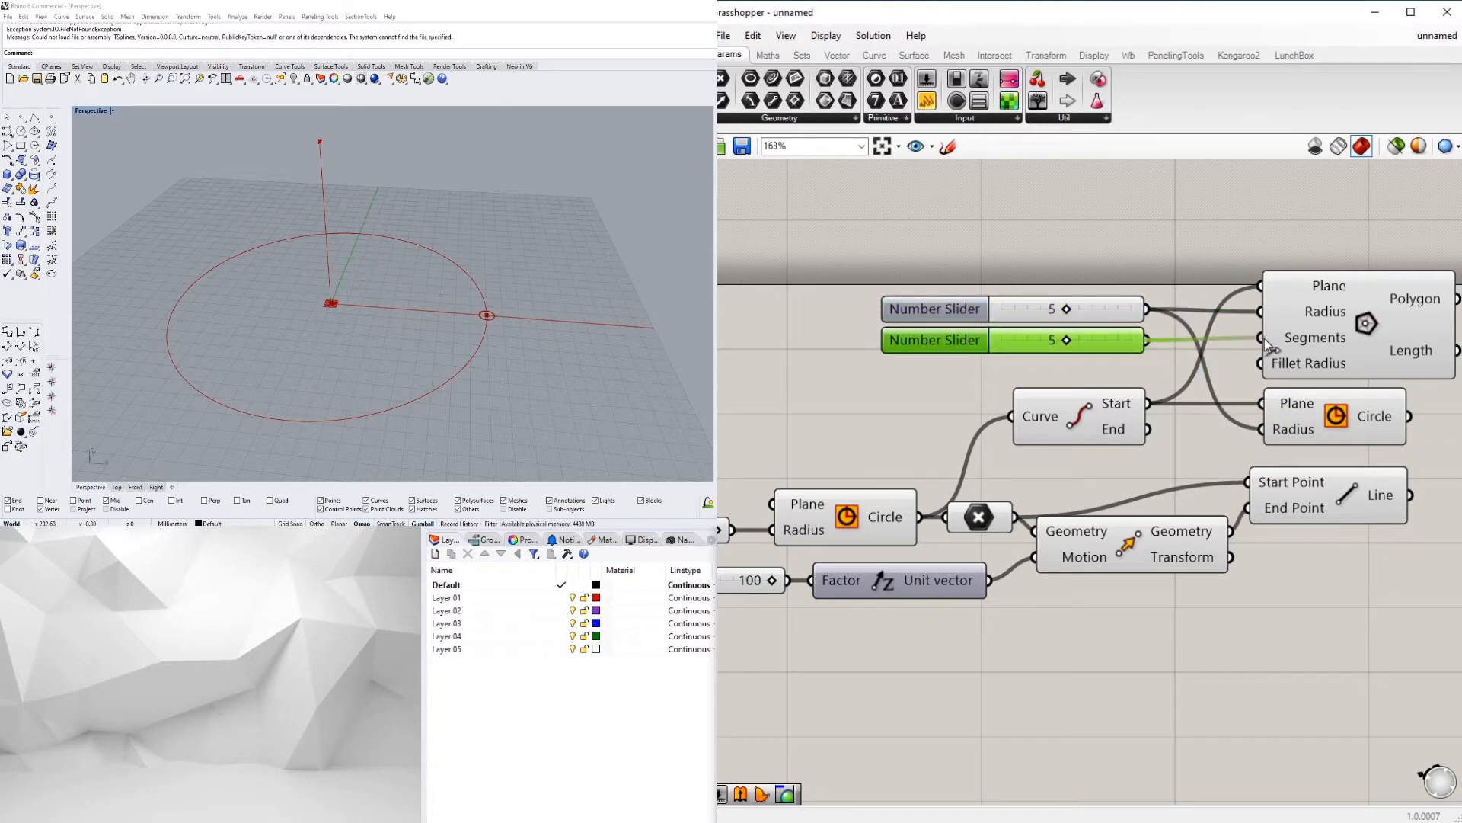
{"action": "scroll", "coordinate": [1096, 324], "scroll_direction": "up", "scroll_amount": 3}
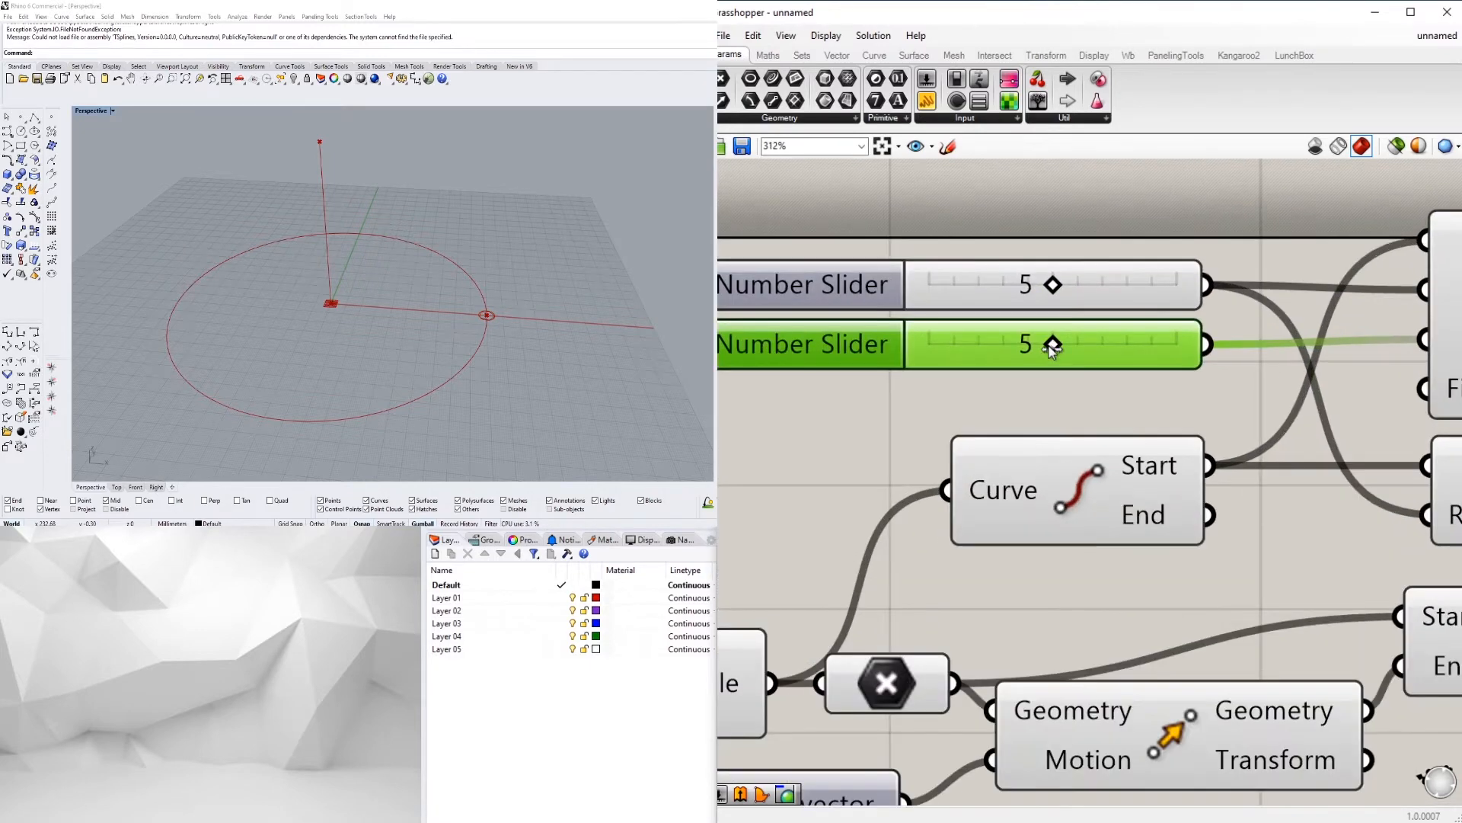
{"action": "left_click", "coordinate": [1072, 231]}
{"action": "scroll", "coordinate": [1073, 230], "scroll_direction": "down", "scroll_amount": 5}
{"action": "right_click_drag", "start_coordinate": [1072, 231], "coordinate": [989, 275]}
{"action": "left_click", "coordinate": [1241, 303]}
Step: Duplicate the 4 slider, connect the copy to the Polygon's Fillet Radius input, and set it to 0
{"action": "scroll", "coordinate": [1072, 355], "scroll_direction": "up", "scroll_amount": 1}
{"action": "left_click_drag", "start_coordinate": [859, 335], "coordinate": [862, 364], "text": "alt"}
{"action": "scroll", "coordinate": [984, 339], "scroll_direction": "up", "scroll_amount": 3}
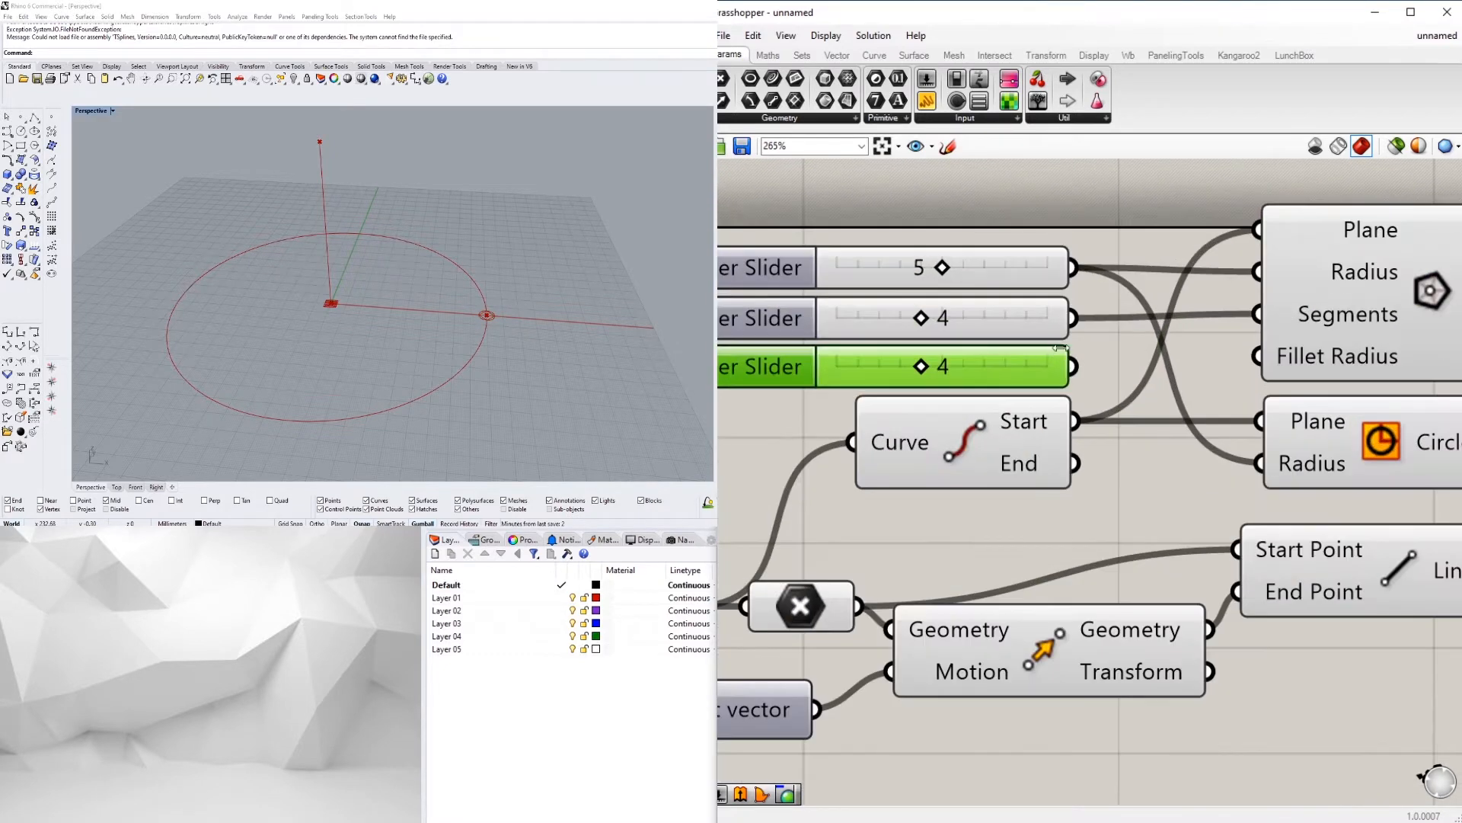
{"action": "left_click_drag", "start_coordinate": [1073, 366], "coordinate": [1259, 356]}
{"action": "left_click_drag", "start_coordinate": [921, 367], "coordinate": [807, 381]}
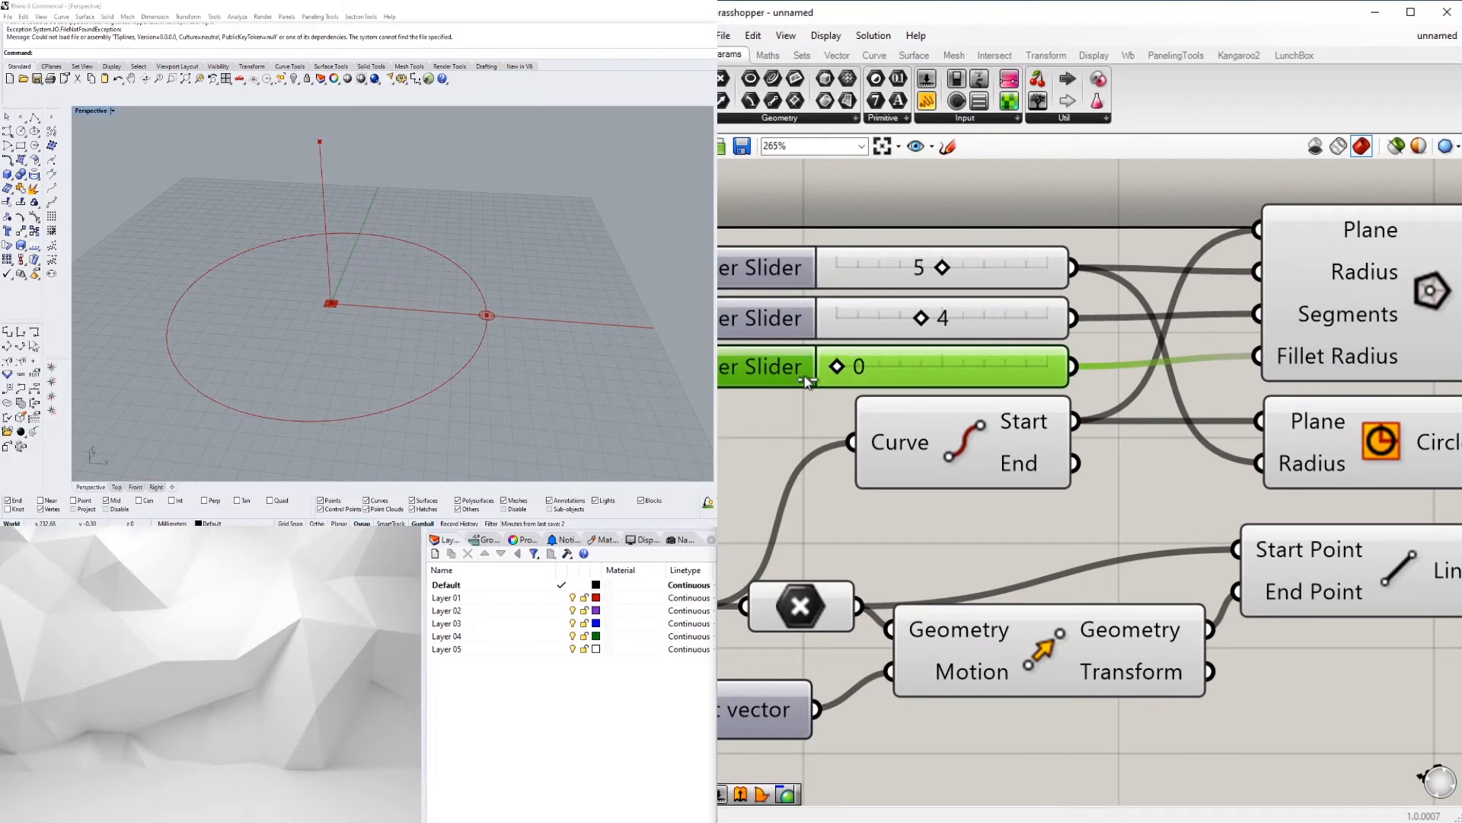
{"action": "scroll", "coordinate": [903, 253], "scroll_direction": "down", "scroll_amount": 4}
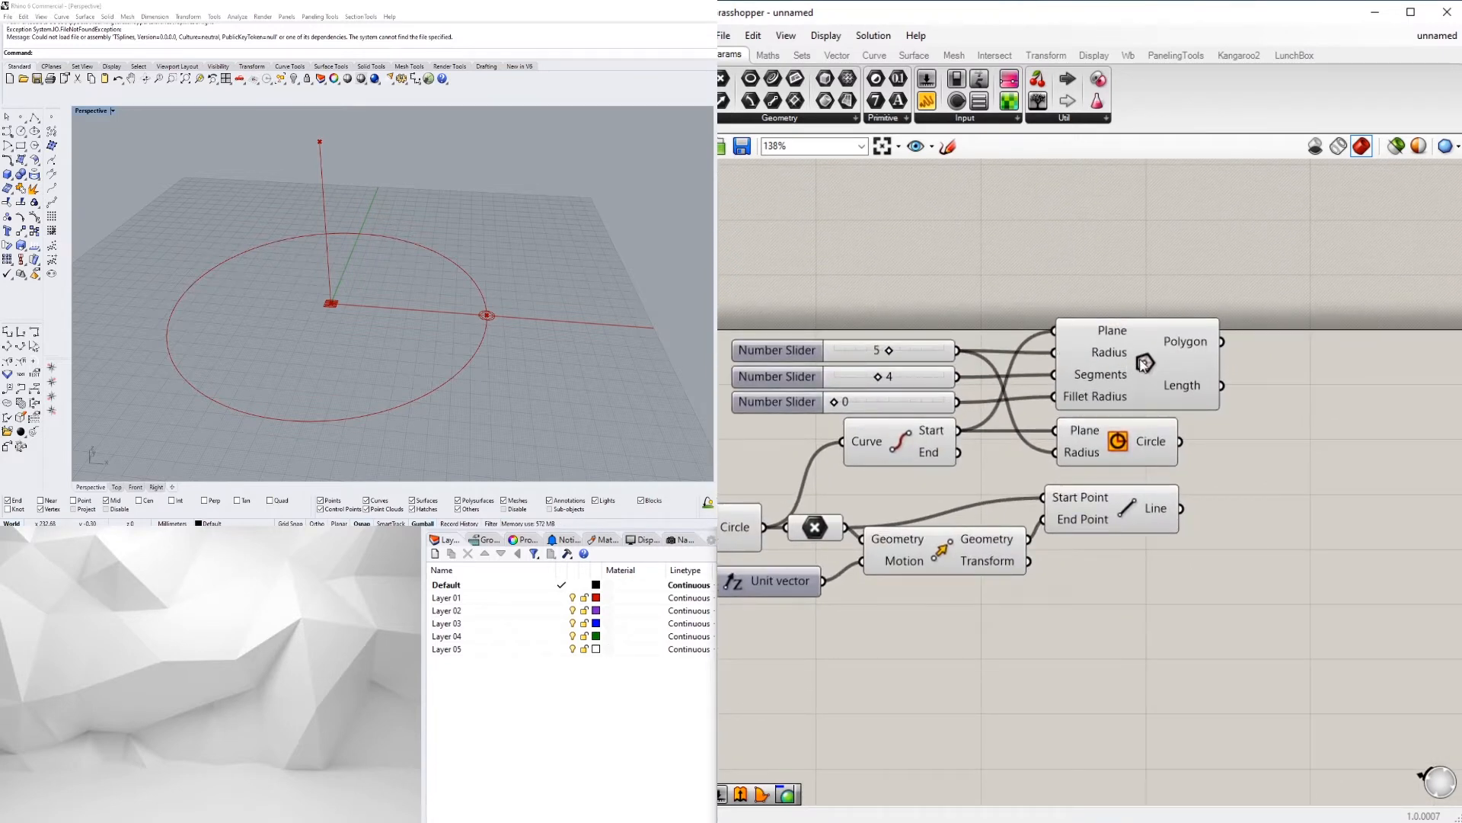
Step: Line up the Polygon component above the second Circle component
{"action": "left_click", "coordinate": [1144, 364]}
{"action": "scroll", "coordinate": [1139, 411], "scroll_direction": "down", "scroll_amount": 3}
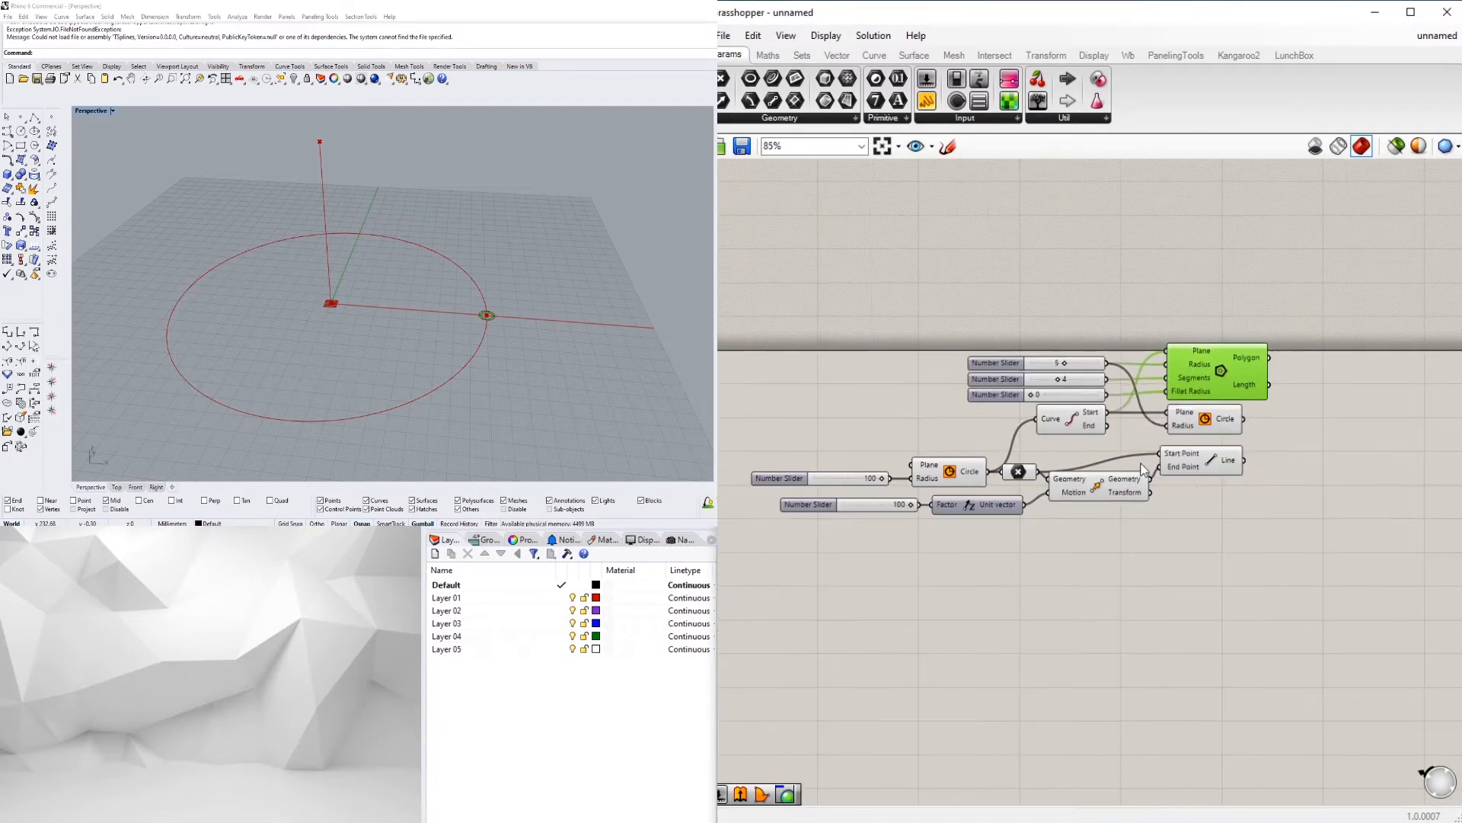
{"action": "scroll", "coordinate": [1082, 415], "scroll_direction": "up", "scroll_amount": 3}
{"action": "left_click", "coordinate": [1038, 434]}
{"action": "left_click", "coordinate": [1283, 412]}
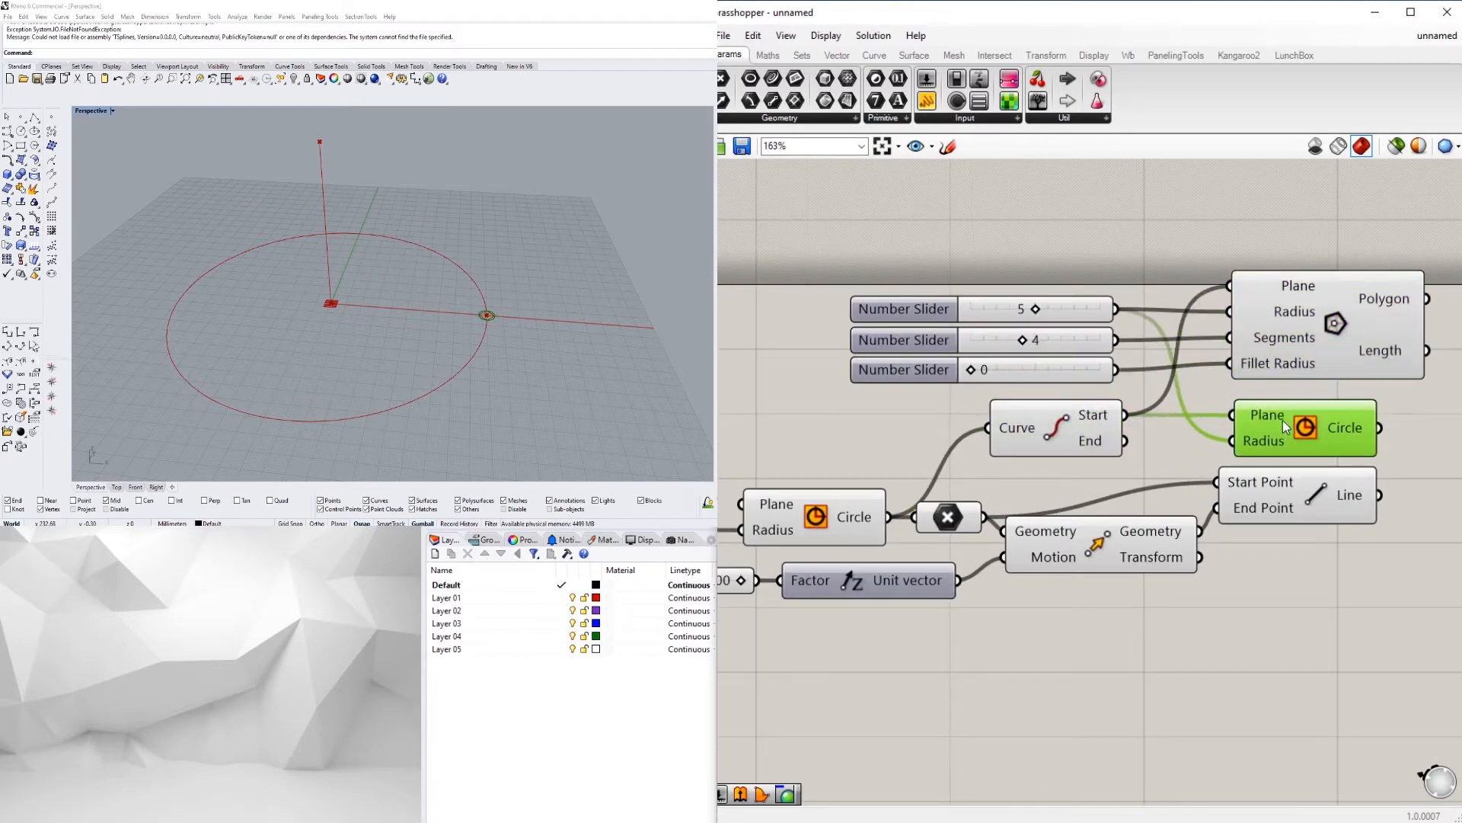
{"action": "left_click_drag", "start_coordinate": [1303, 345], "coordinate": [1301, 315]}
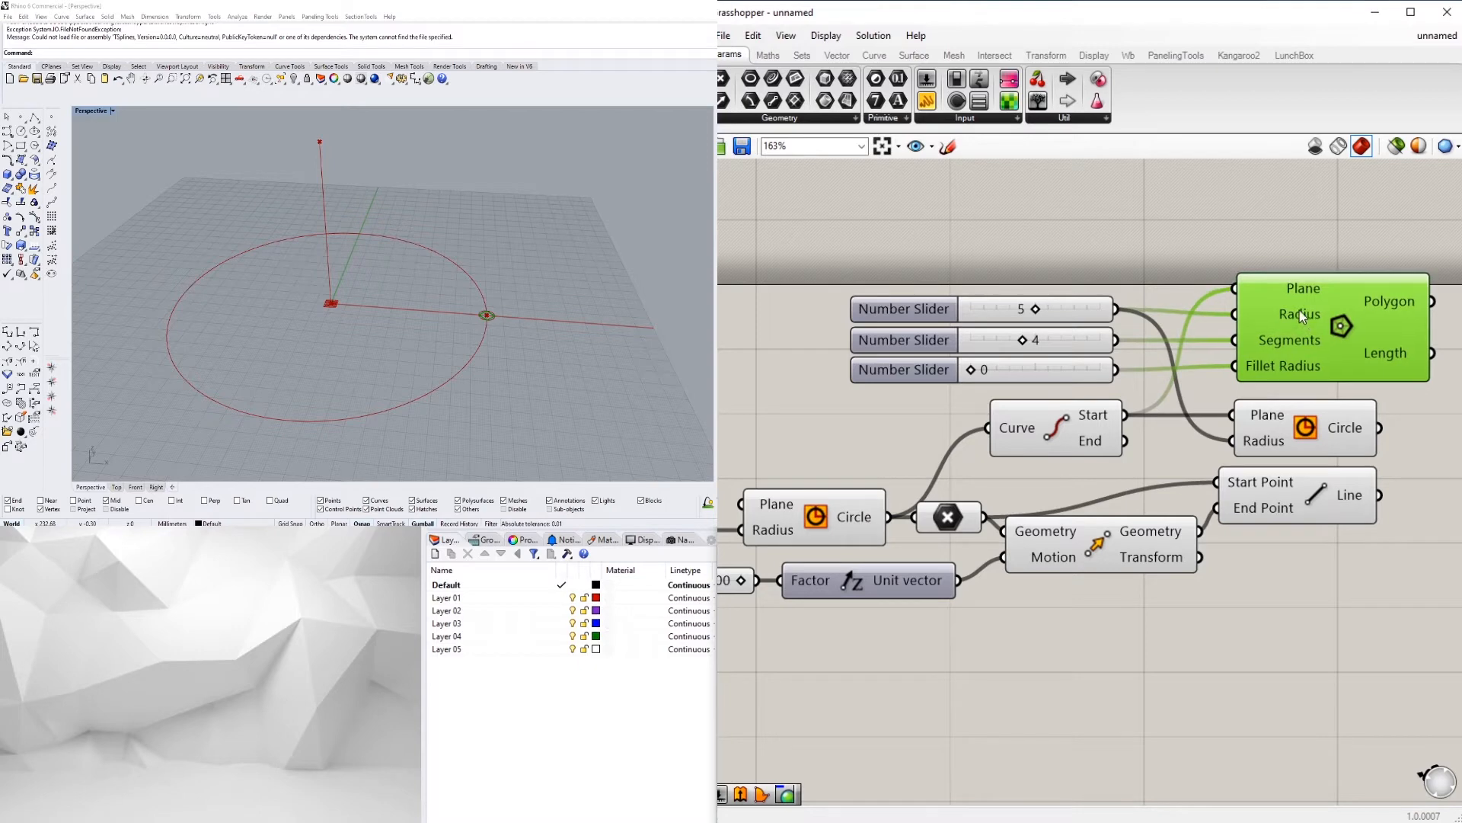
Step: Select the whole definition and move it further inside the canvas boundary
{"action": "scroll", "coordinate": [1300, 309], "scroll_direction": "down", "scroll_amount": 6}
{"action": "left_click_drag", "start_coordinate": [1364, 534], "coordinate": [889, 329]}
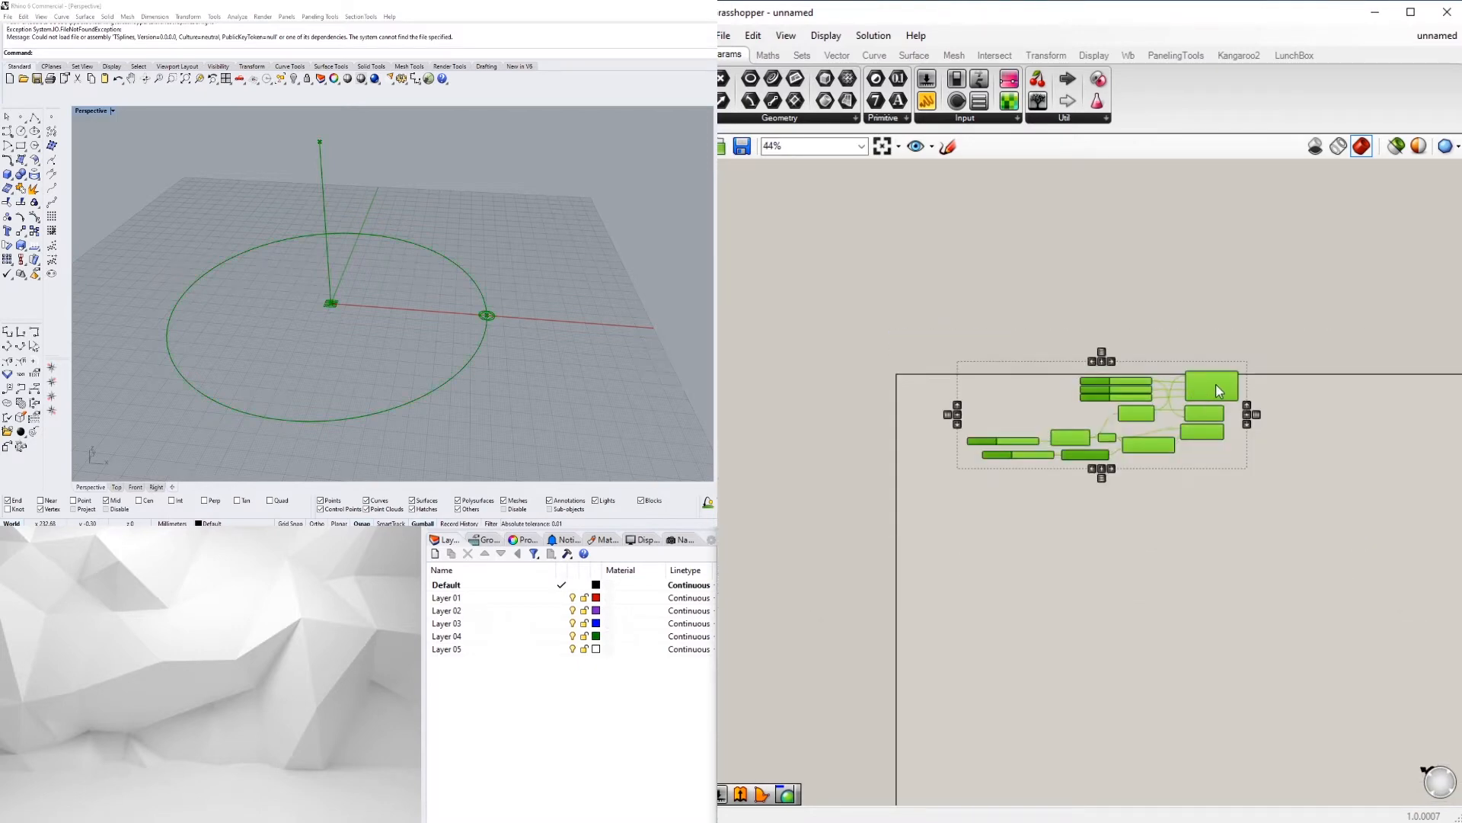
{"action": "left_click_drag", "start_coordinate": [1216, 384], "coordinate": [1167, 401]}
{"action": "left_click", "coordinate": [944, 482]}
Step: Align the two 100 sliders with each other, and left-align the first Circle with the Unit Z component
{"action": "scroll", "coordinate": [945, 481], "scroll_direction": "up", "scroll_amount": 5}
{"action": "left_click_drag", "start_coordinate": [1021, 544], "coordinate": [882, 306]}
{"action": "left_click", "coordinate": [973, 477]}
{"action": "left_click_drag", "start_coordinate": [1167, 504], "coordinate": [1095, 381]}
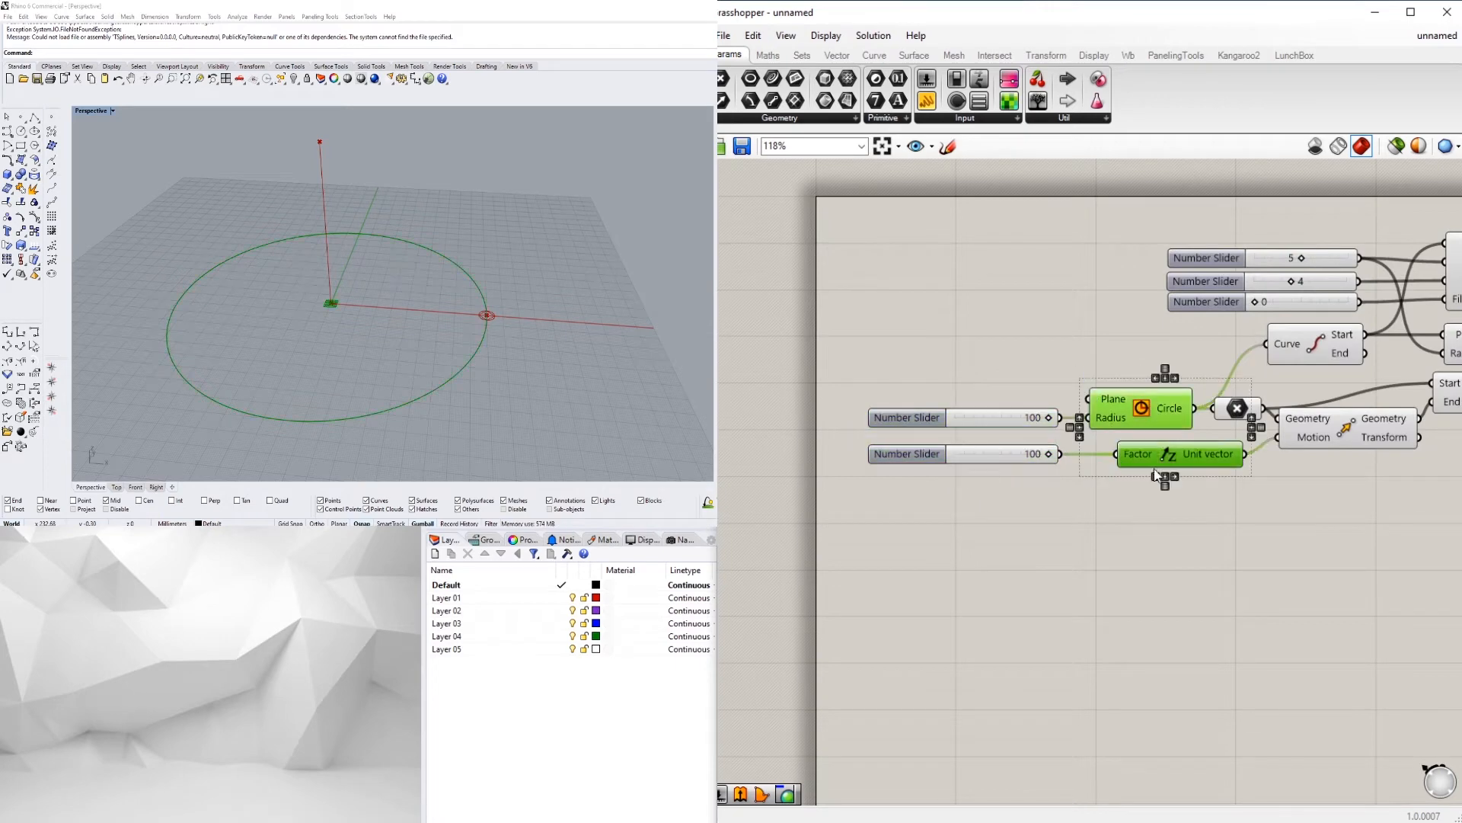
{"action": "left_click", "coordinate": [1156, 476]}
{"action": "left_click", "coordinate": [1293, 504]}
Step: Lower the Move component level with Unit Z and space the Line component further away from it
{"action": "right_click_drag", "start_coordinate": [1294, 504], "coordinate": [1190, 541]}
{"action": "scroll", "coordinate": [1185, 506], "scroll_direction": "up", "scroll_amount": 2}
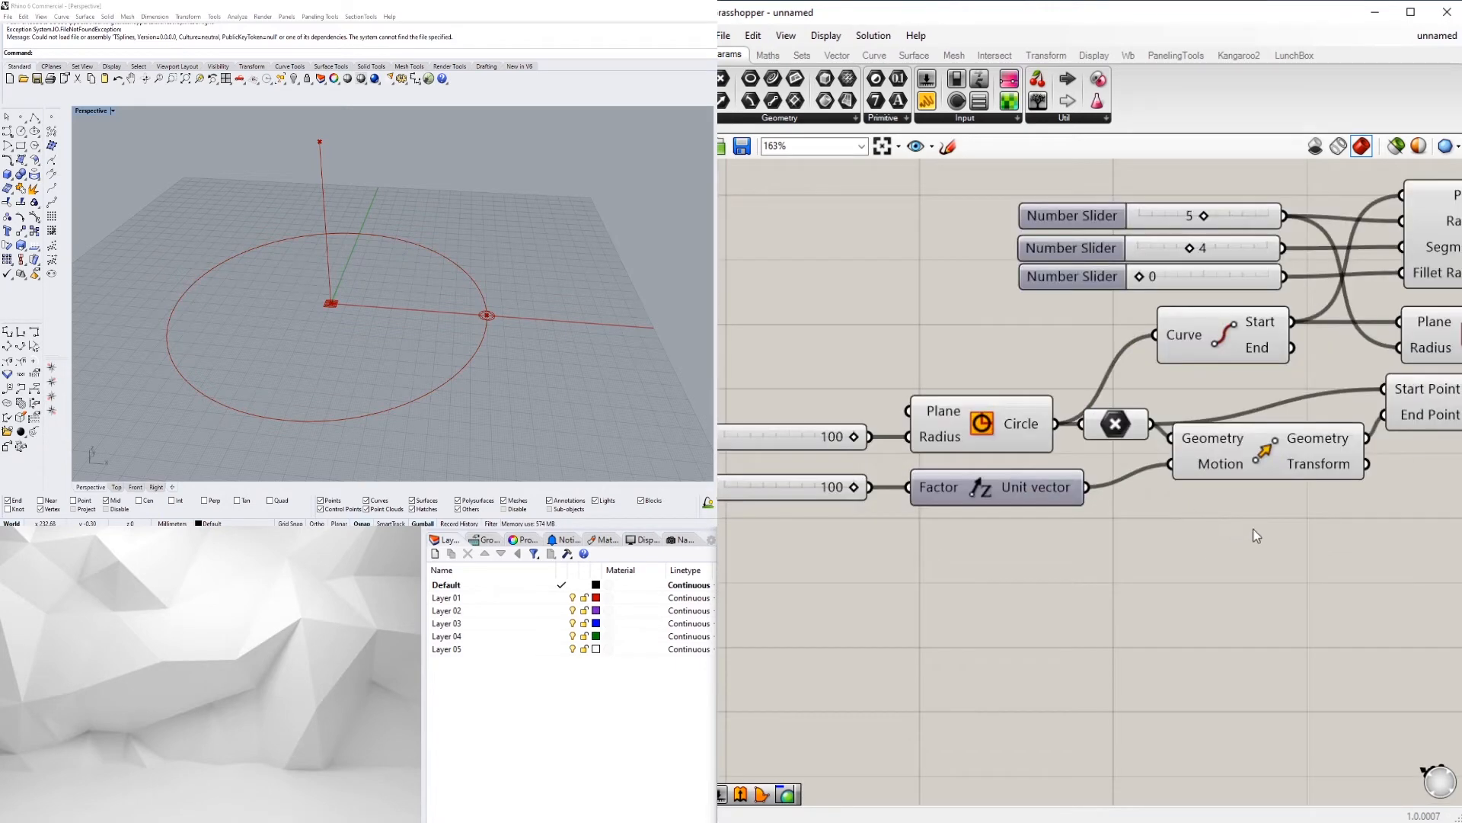
{"action": "scroll", "coordinate": [1304, 523], "scroll_direction": "up", "scroll_amount": 2}
{"action": "right_click_drag", "start_coordinate": [1304, 523], "coordinate": [1187, 543]}
{"action": "left_click_drag", "start_coordinate": [1199, 545], "coordinate": [932, 426]}
{"action": "left_click", "coordinate": [1082, 391]}
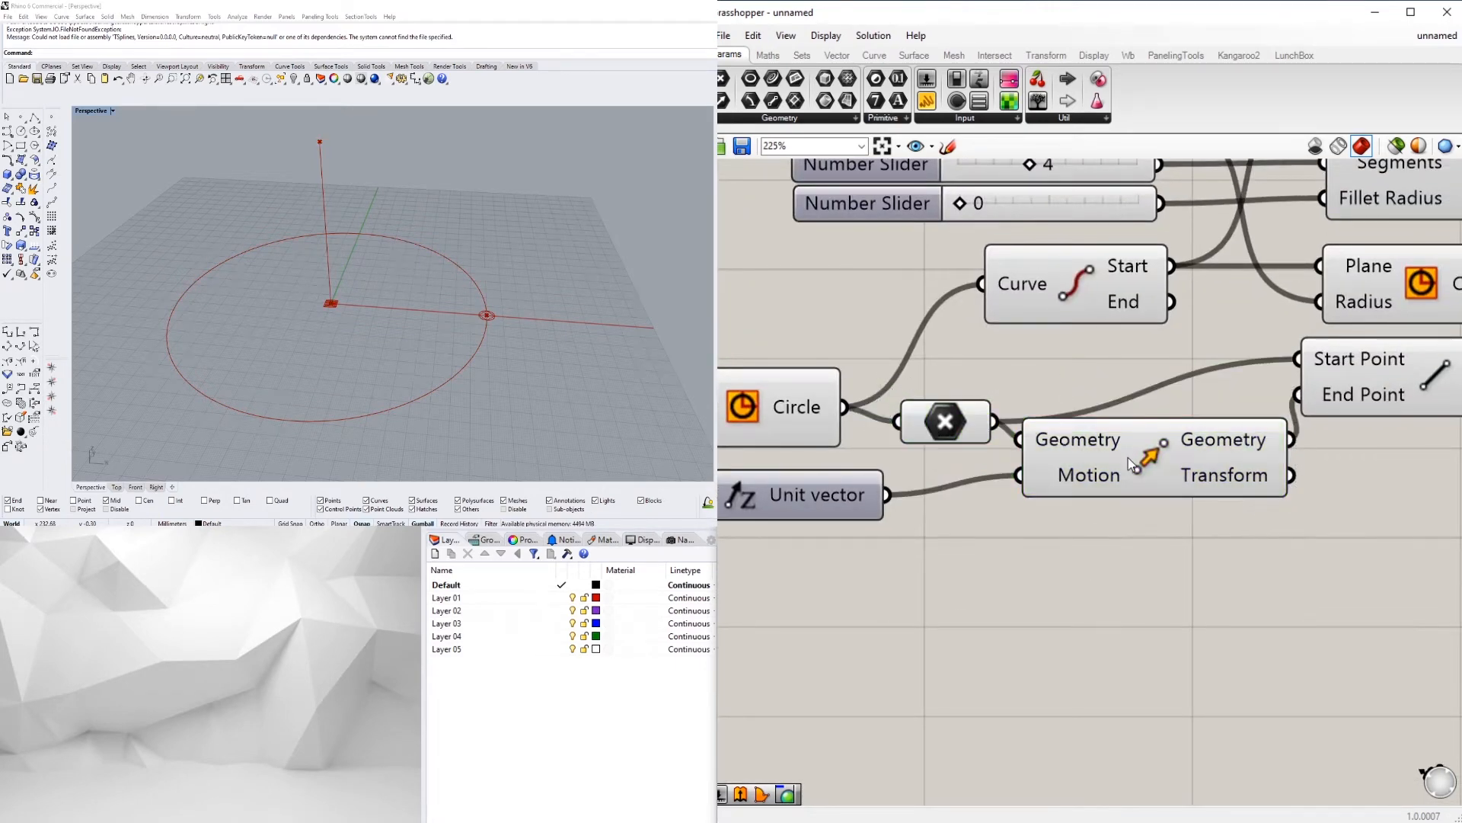
{"action": "left_click_drag", "start_coordinate": [1127, 457], "coordinate": [1120, 477]}
{"action": "left_click", "coordinate": [1287, 550]}
{"action": "right_click_drag", "start_coordinate": [1287, 550], "coordinate": [1066, 564]}
{"action": "left_click_drag", "start_coordinate": [1191, 400], "coordinate": [1222, 424]}
{"action": "left_click", "coordinate": [1291, 520]}
Step: Right-align the Polygon, second Circle and Line components
{"action": "scroll", "coordinate": [1295, 520], "scroll_direction": "down", "scroll_amount": 2}
{"action": "right_click_drag", "start_coordinate": [1299, 520], "coordinate": [1241, 562]}
{"action": "left_click_drag", "start_coordinate": [1331, 598], "coordinate": [1206, 288]}
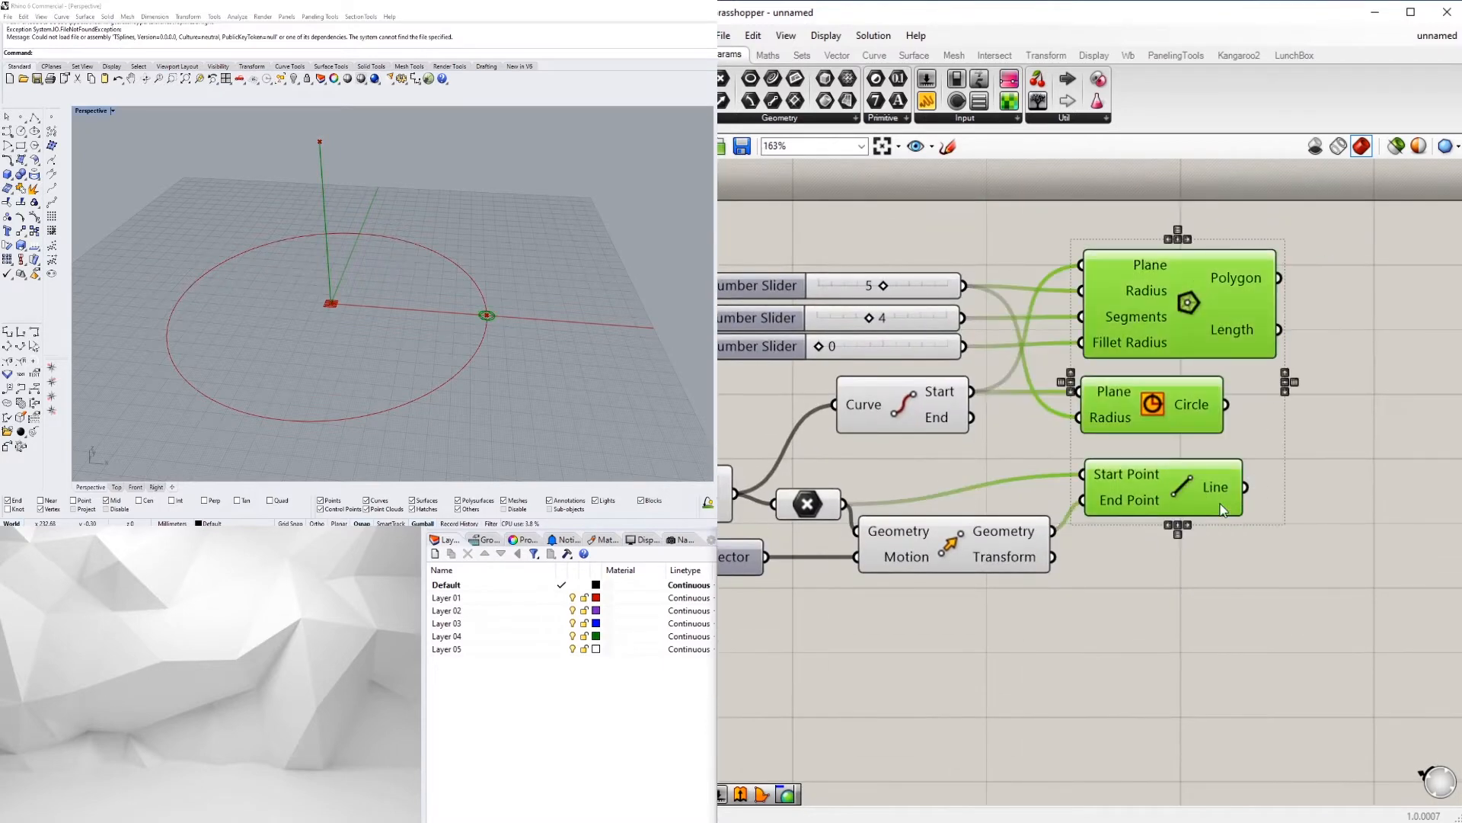
{"action": "left_click", "coordinate": [1189, 525]}
{"action": "left_click", "coordinate": [1212, 455]}
{"action": "right_click_drag", "start_coordinate": [1116, 465], "coordinate": [1163, 492]}
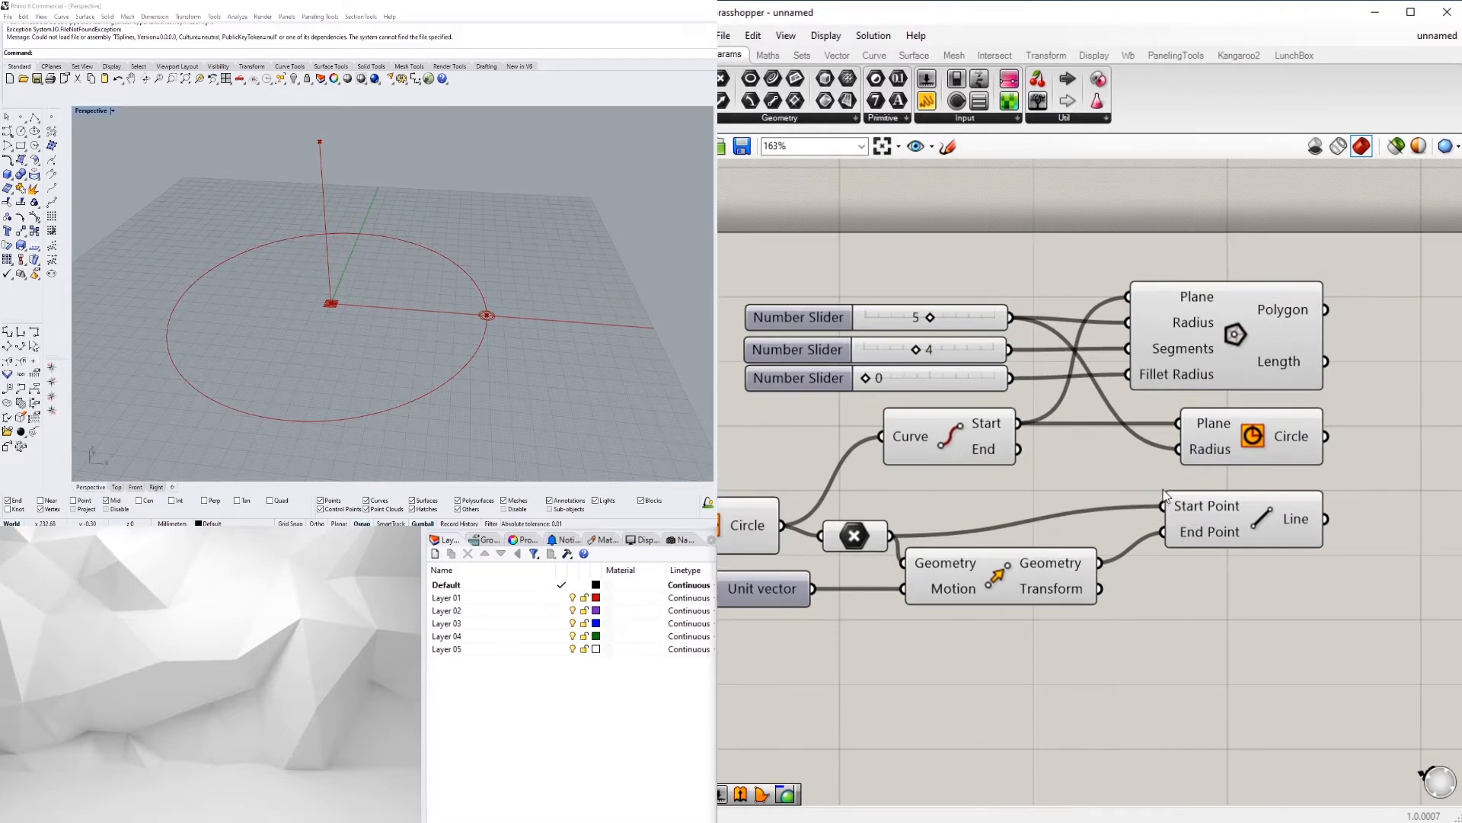
{"action": "left_click", "coordinate": [600, 778]}
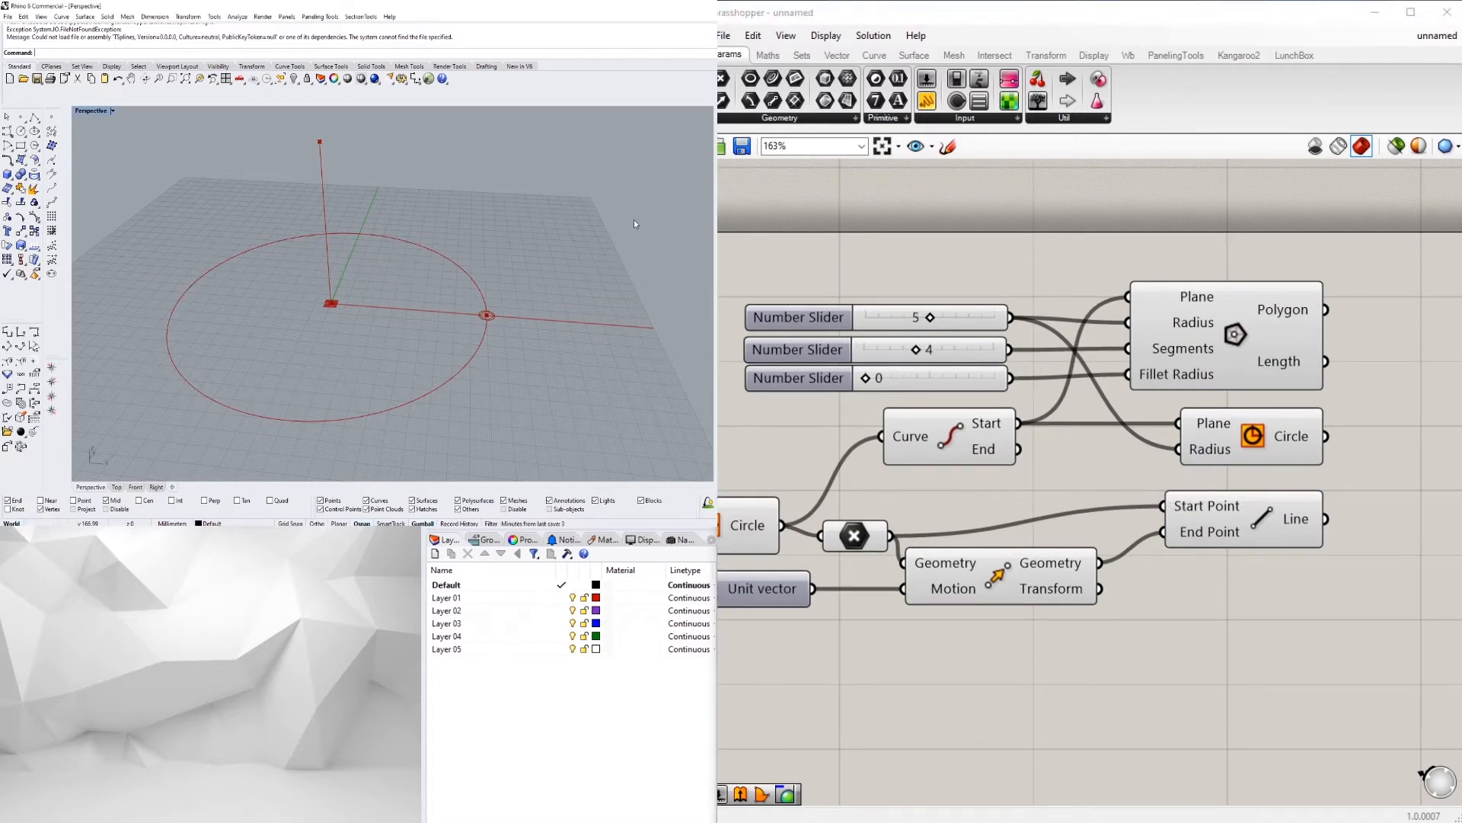
Step: Add a Boundary Surfaces component and feed the small Circle's output into its Edges input
{"action": "right_click_drag", "start_coordinate": [1105, 341], "coordinate": [958, 372]}
{"action": "left_click", "coordinate": [1057, 371]}
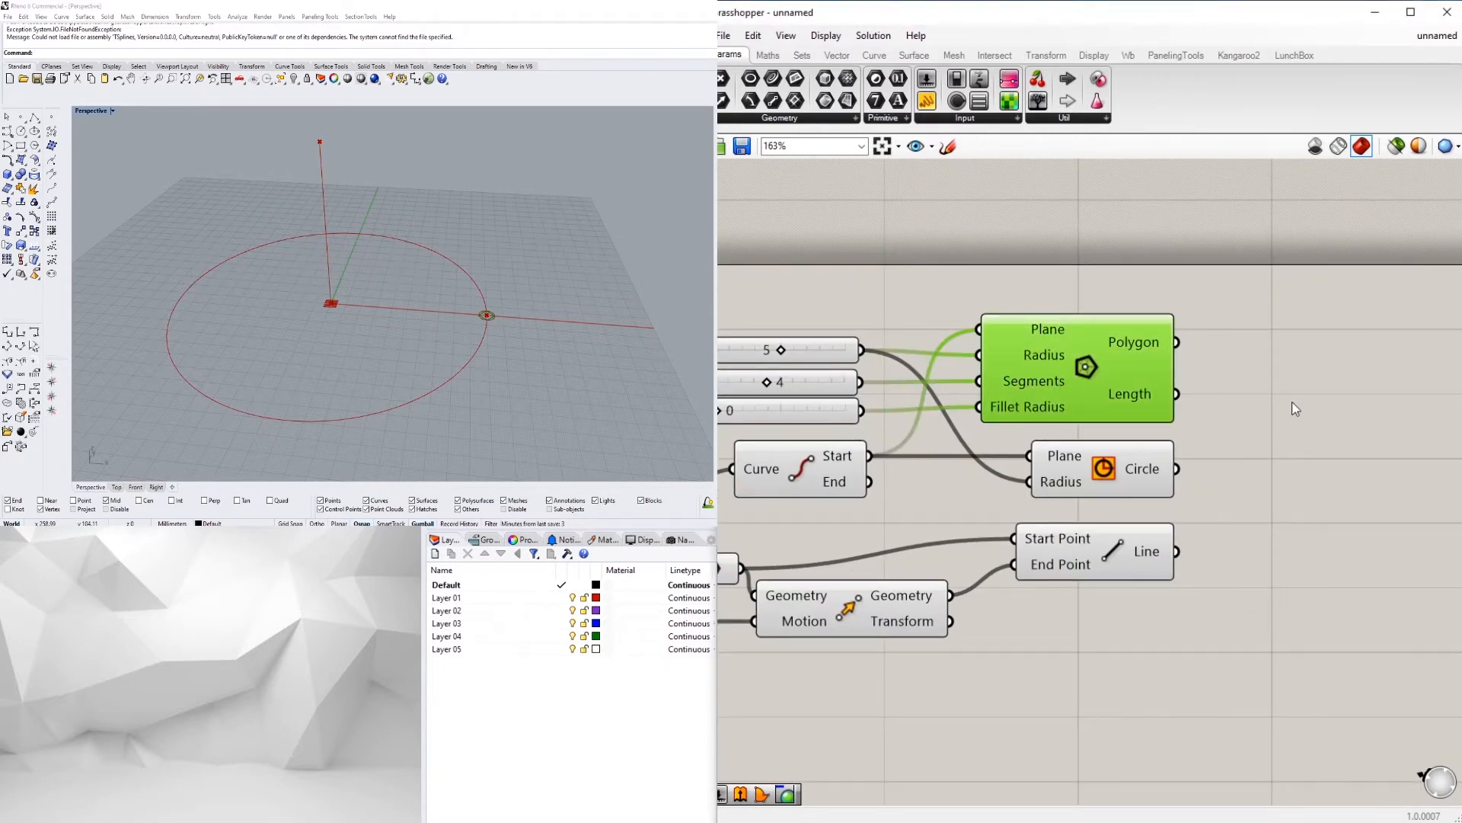
{"action": "right_click_drag", "start_coordinate": [1283, 370], "coordinate": [1239, 383]}
{"action": "double_click", "coordinate": [1239, 383]}
{"action": "type", "text": "boun"}
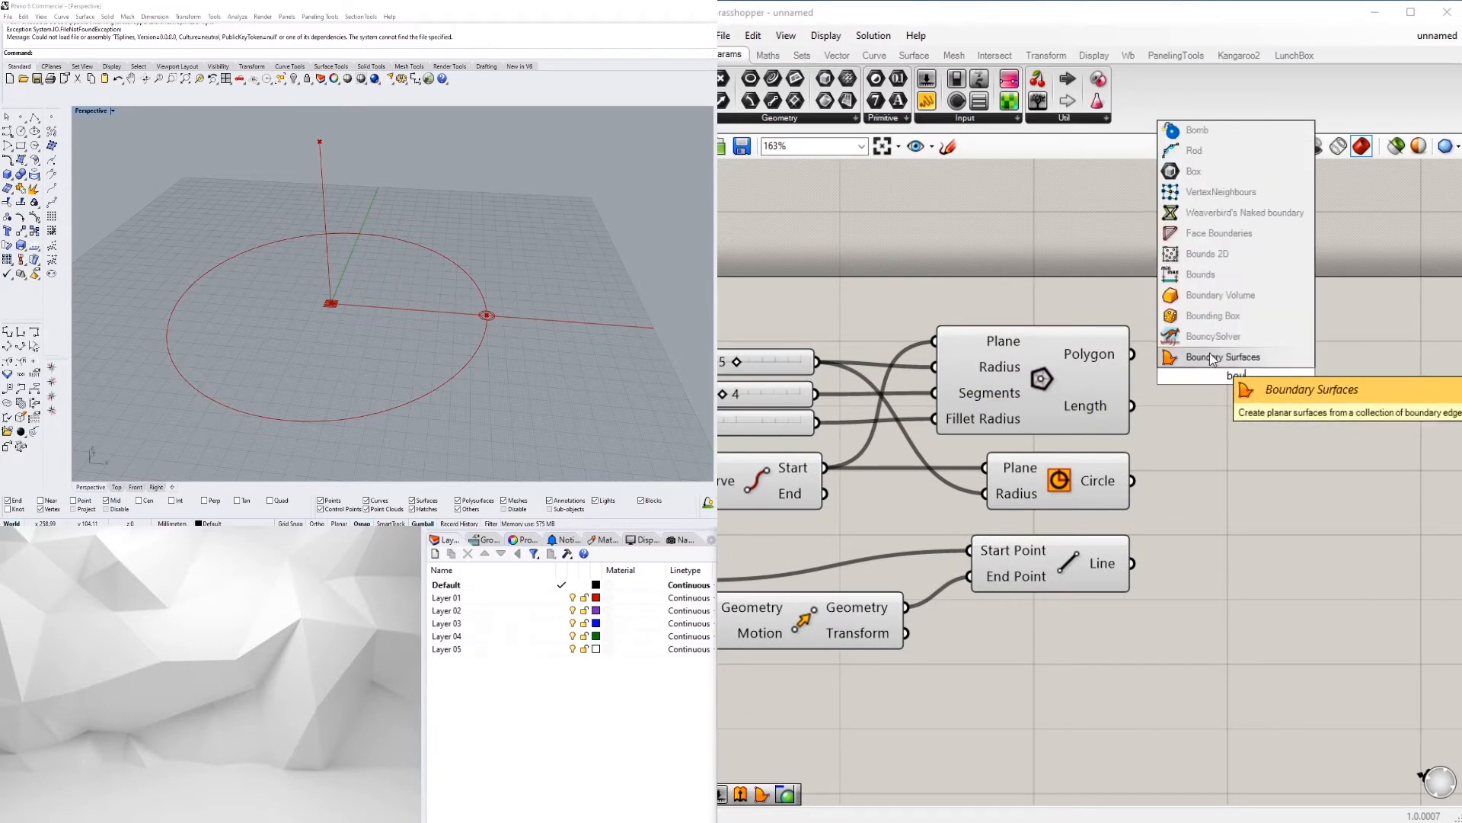
{"action": "left_click", "coordinate": [1211, 355]}
{"action": "left_click_drag", "start_coordinate": [1133, 481], "coordinate": [1216, 481]}
Step: Turn off the preview of the Polygon component
{"action": "left_click", "coordinate": [998, 355]}
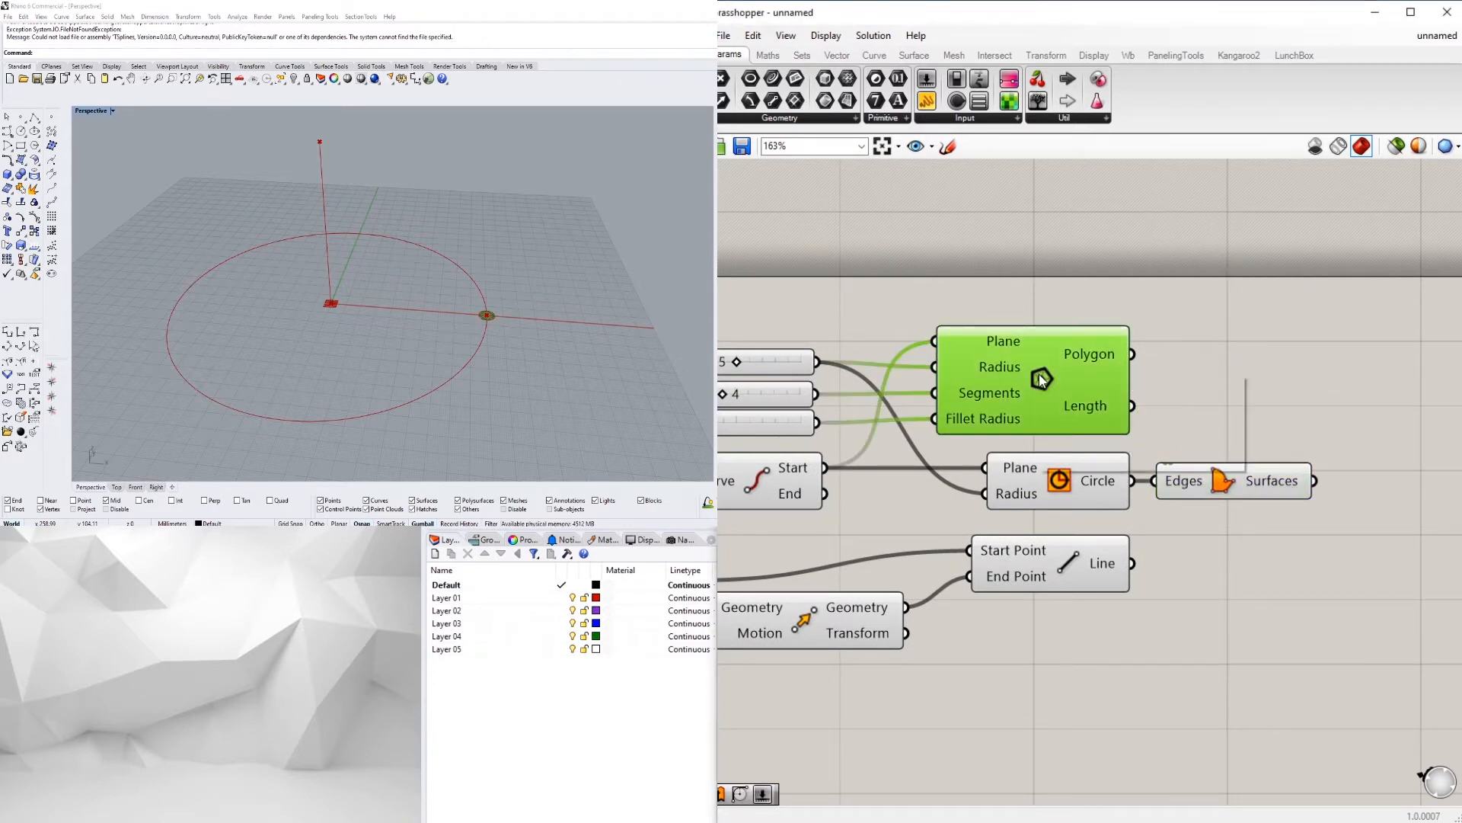
{"action": "right_click", "coordinate": [1040, 376]}
{"action": "left_click", "coordinate": [1082, 404]}
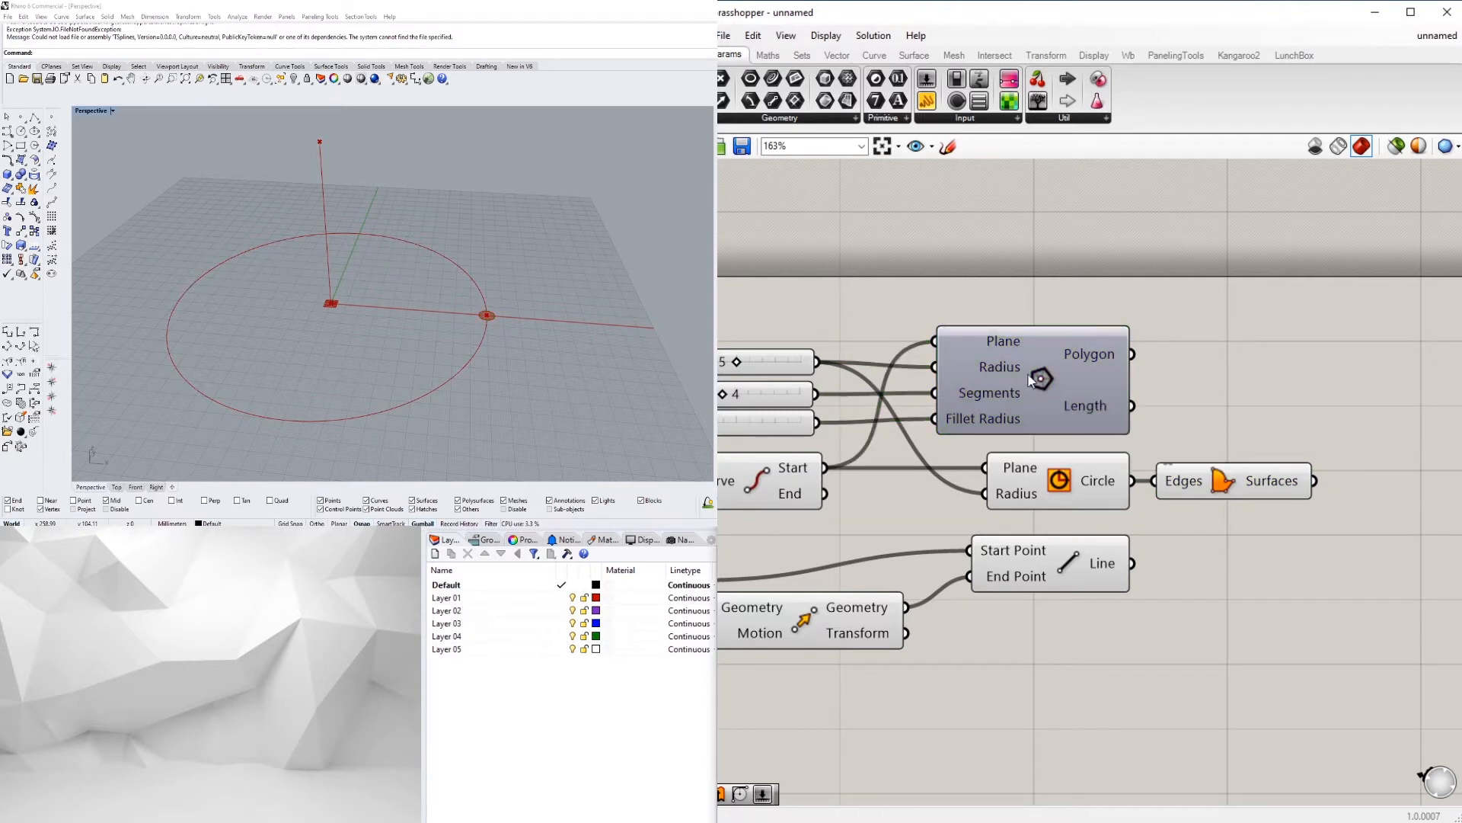
{"action": "right_click", "coordinate": [1041, 376]}
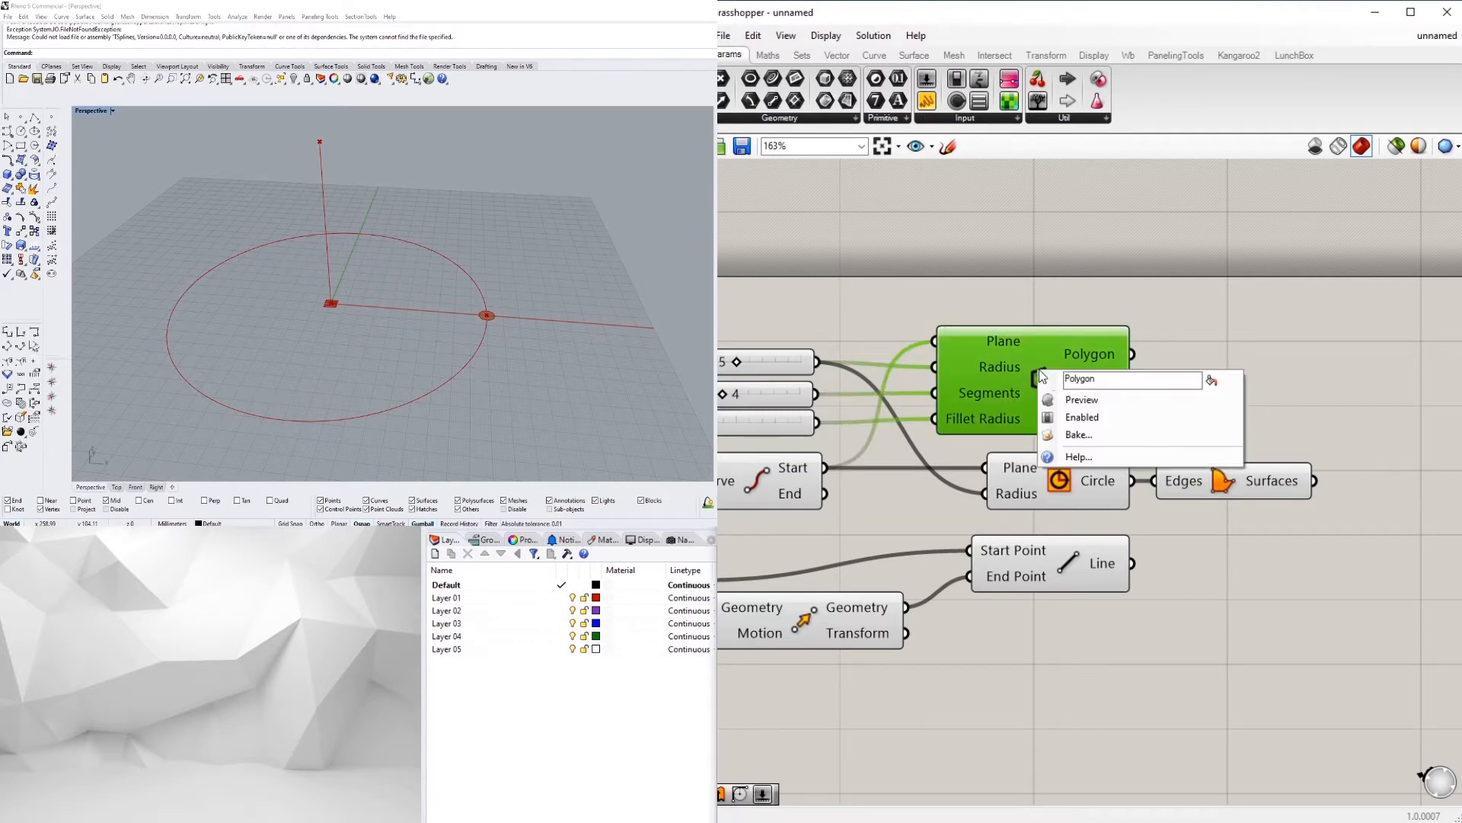
{"action": "left_click", "coordinate": [1062, 419]}
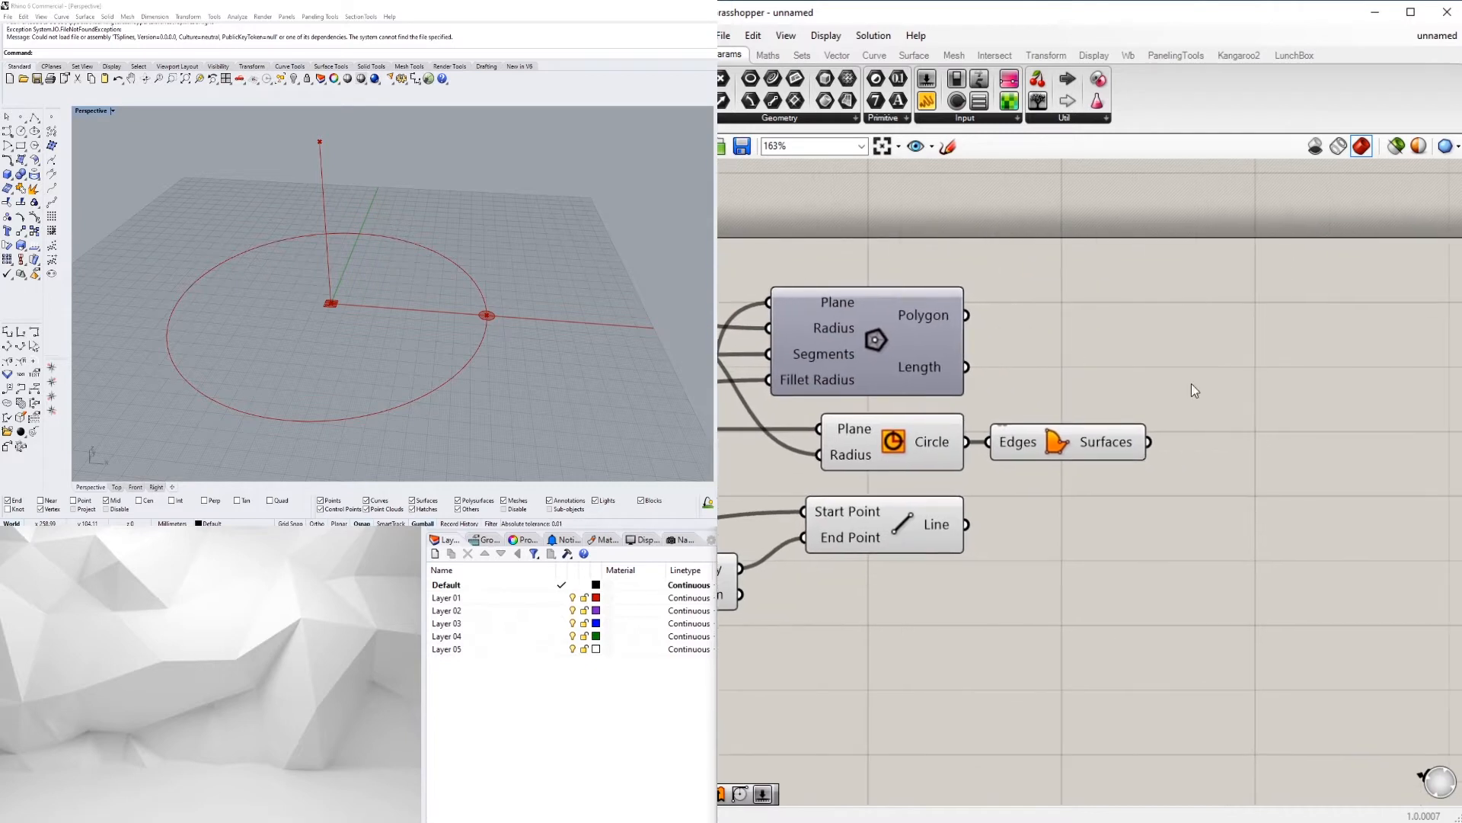
{"action": "double_click", "coordinate": [1296, 448]}
{"action": "type", "text": "extr"}
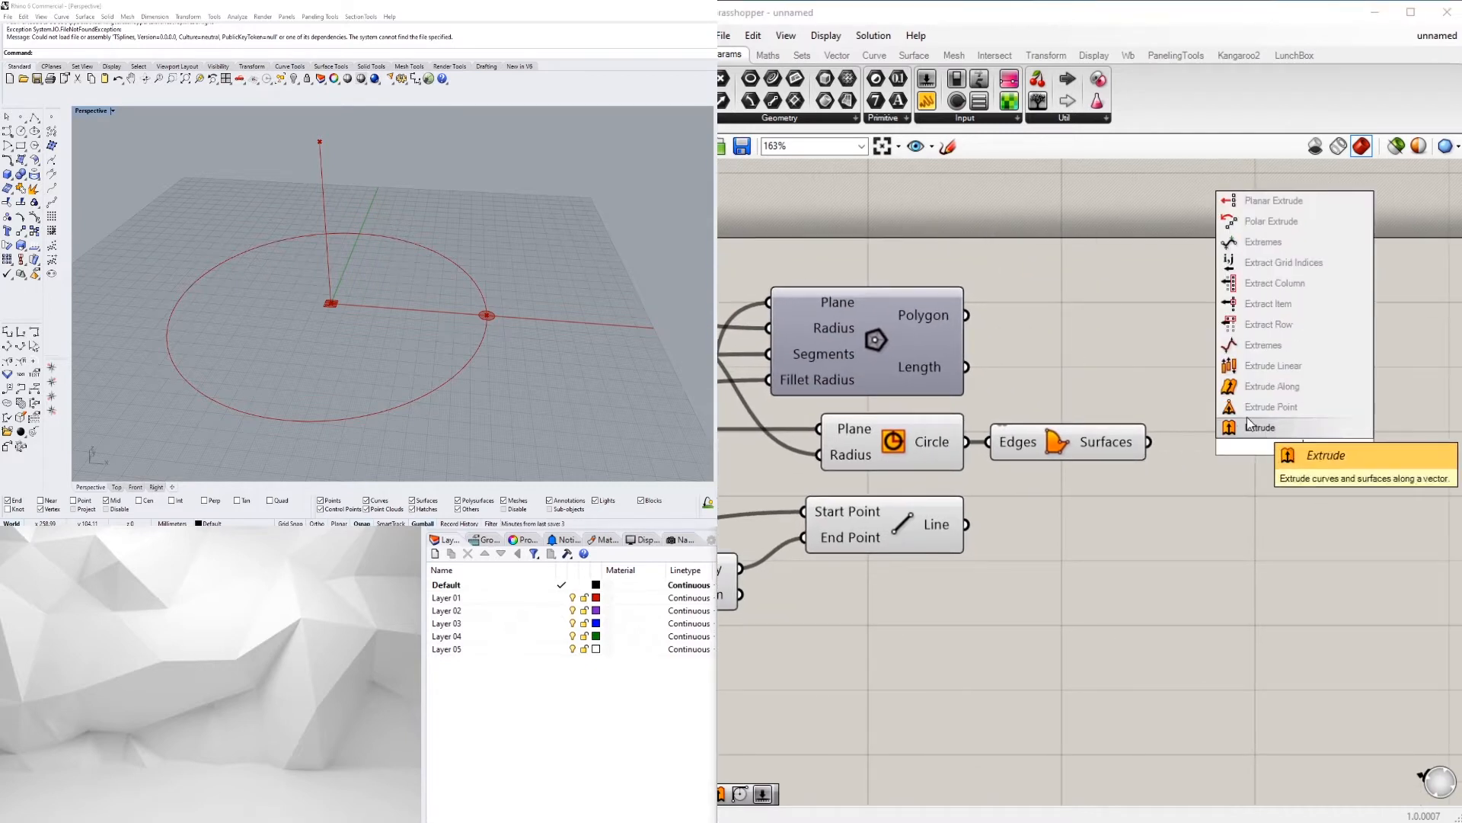
{"action": "left_click", "coordinate": [1240, 414]}
{"action": "key", "text": "Delete"}
Step: Add an Extrude component beside Boundary Surfaces and connect the Surfaces output to its Base input
{"action": "double_click", "coordinate": [1266, 439]}
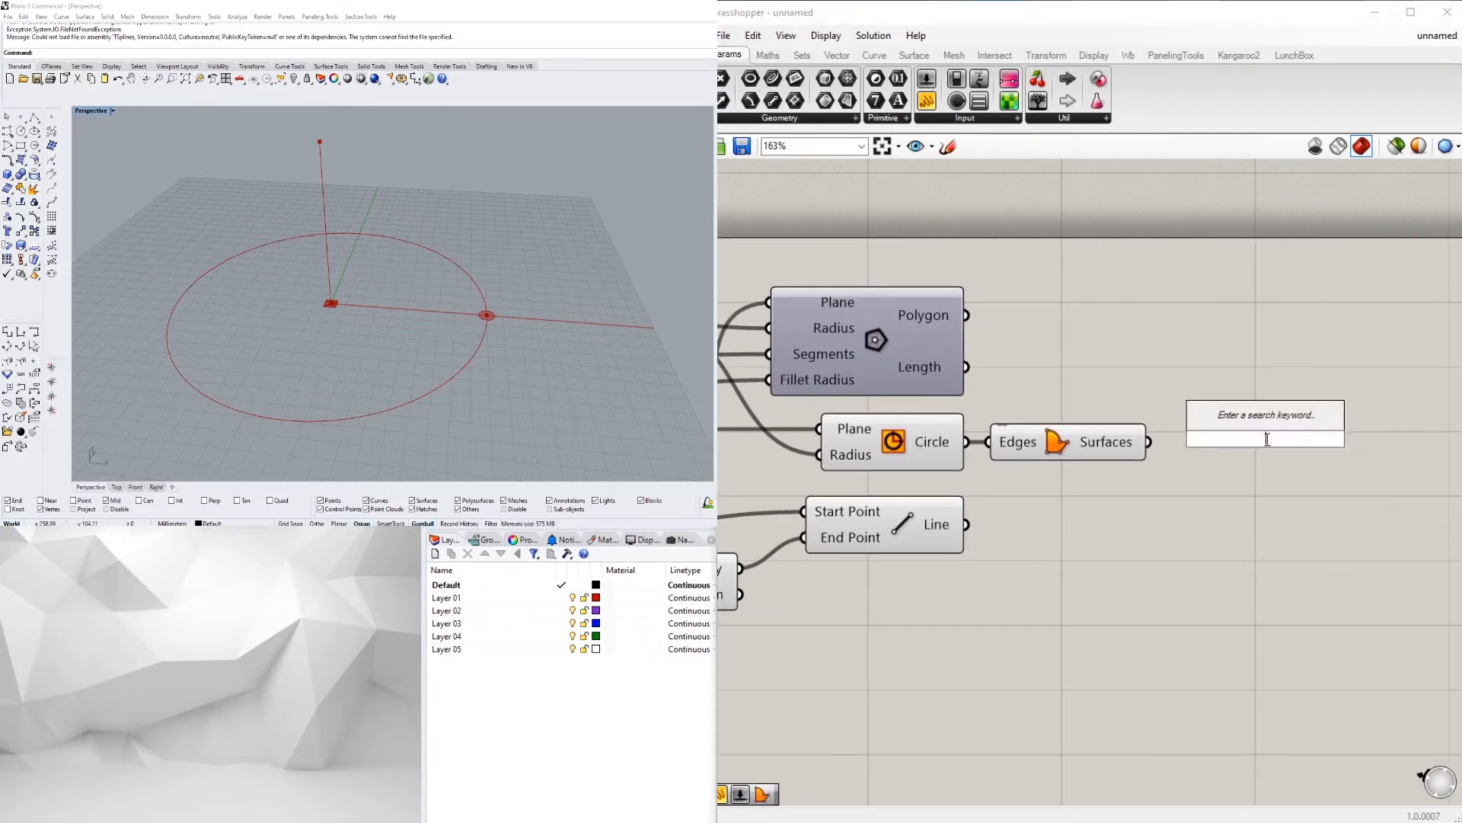
{"action": "type", "text": "extr"}
{"action": "left_click", "coordinate": [1255, 417]}
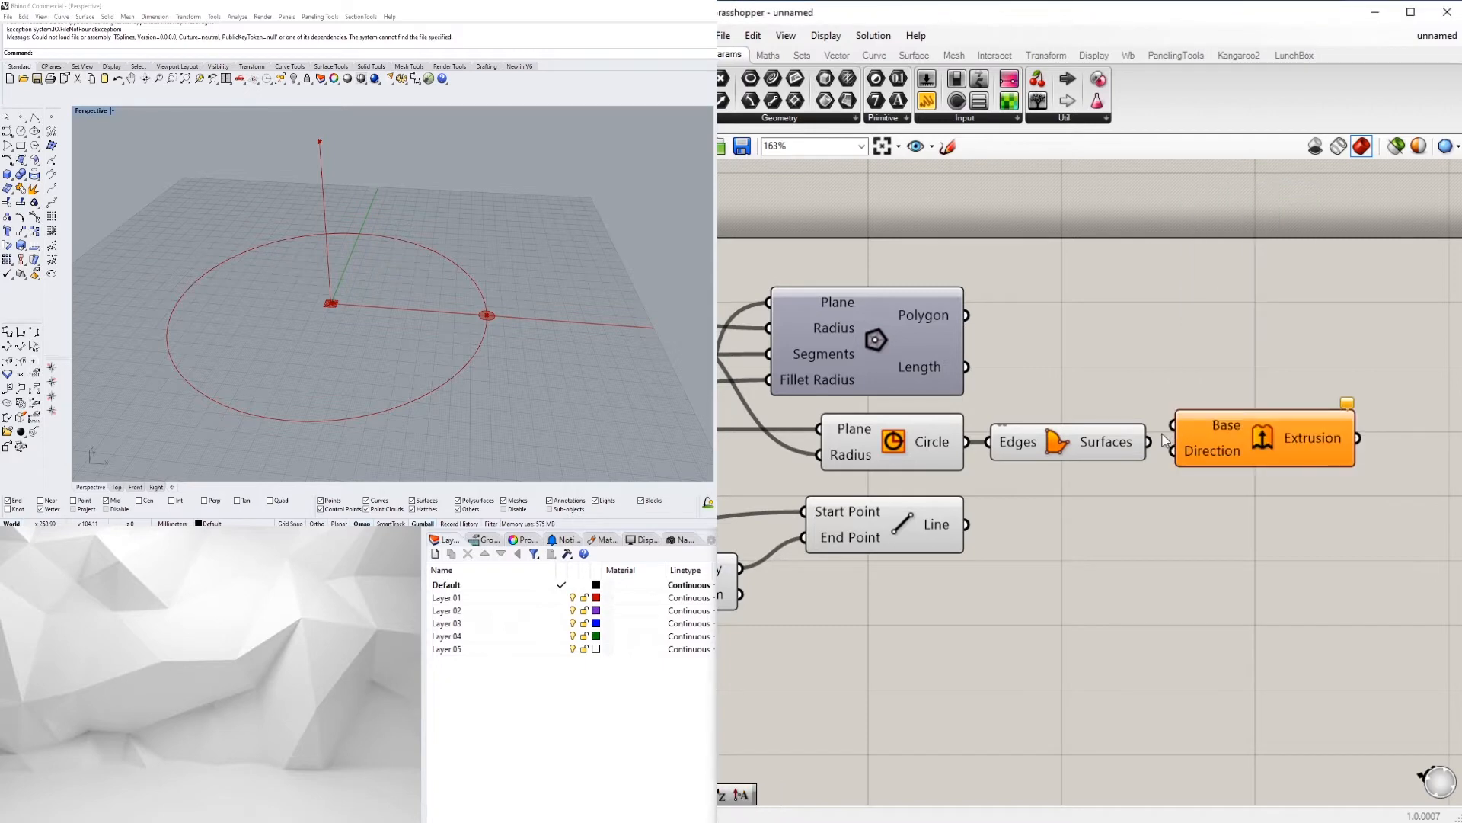
{"action": "left_click_drag", "start_coordinate": [1179, 431], "coordinate": [1178, 430]}
{"action": "left_click", "coordinate": [1205, 507]}
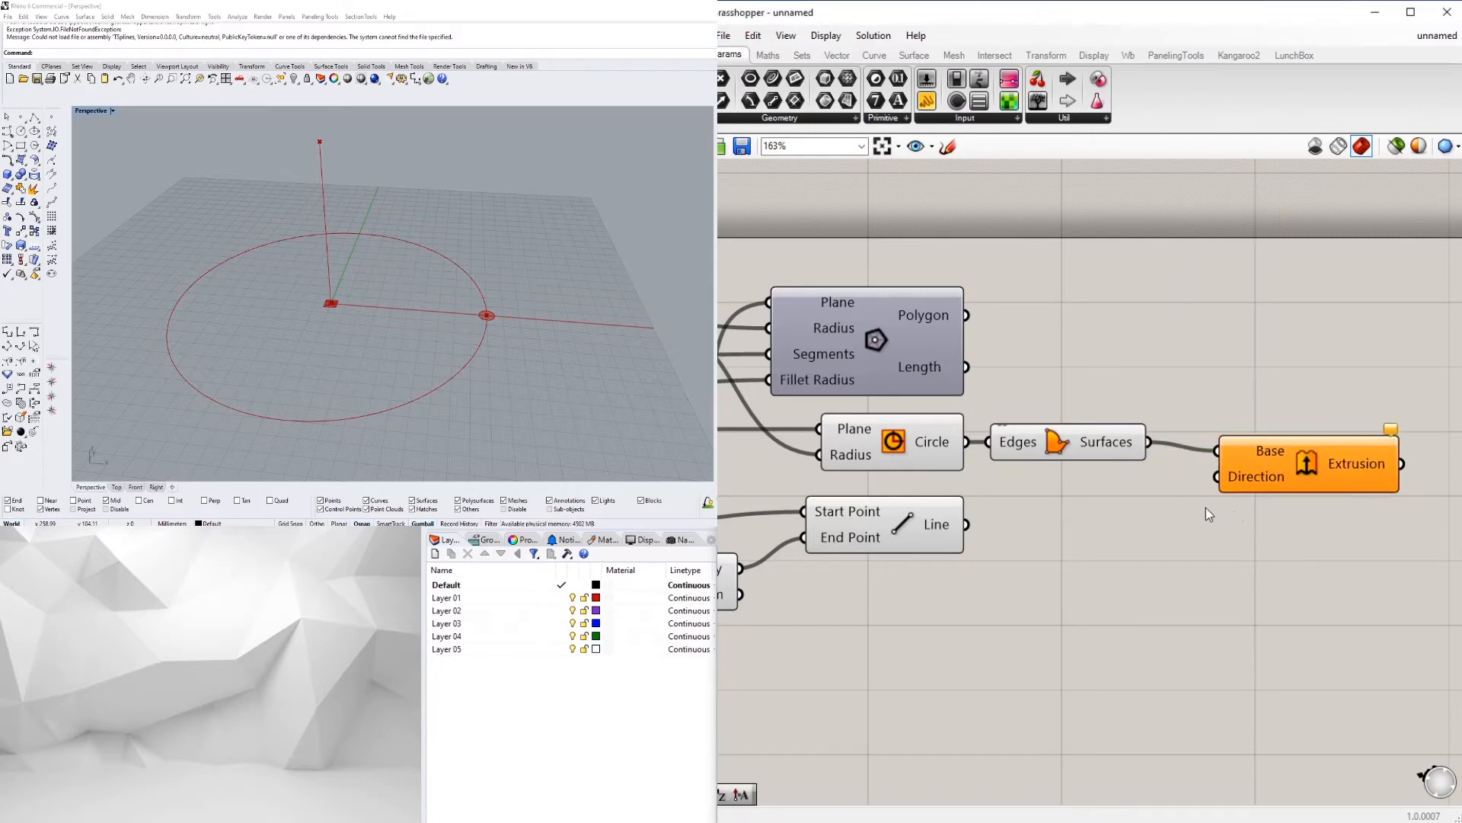
{"action": "scroll", "coordinate": [1204, 507], "scroll_direction": "down", "scroll_amount": 3}
{"action": "double_click", "coordinate": [1261, 492]}
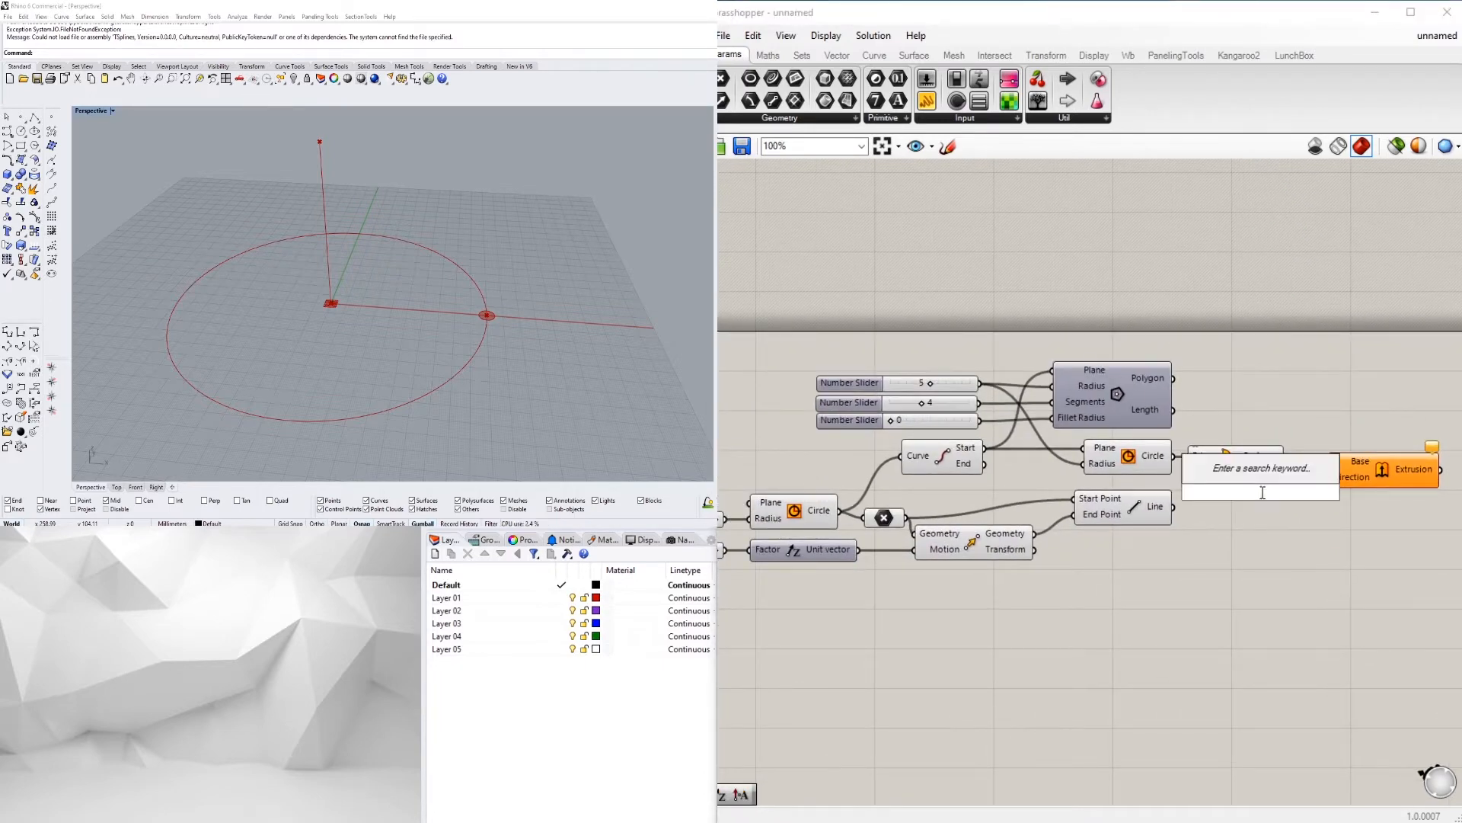
{"action": "type", "text": "unit z"}
{"action": "key", "text": "Return"}
{"action": "mouse_move", "coordinate": [1253, 492]}
{"action": "left_mouse_down"}
{"action": "mouse_move", "coordinate": [1312, 491]}
{"action": "mouse_move", "coordinate": [1261, 514]}
{"action": "left_mouse_up"}
{"action": "right_click_drag", "start_coordinate": [880, 589], "coordinate": [959, 567]}
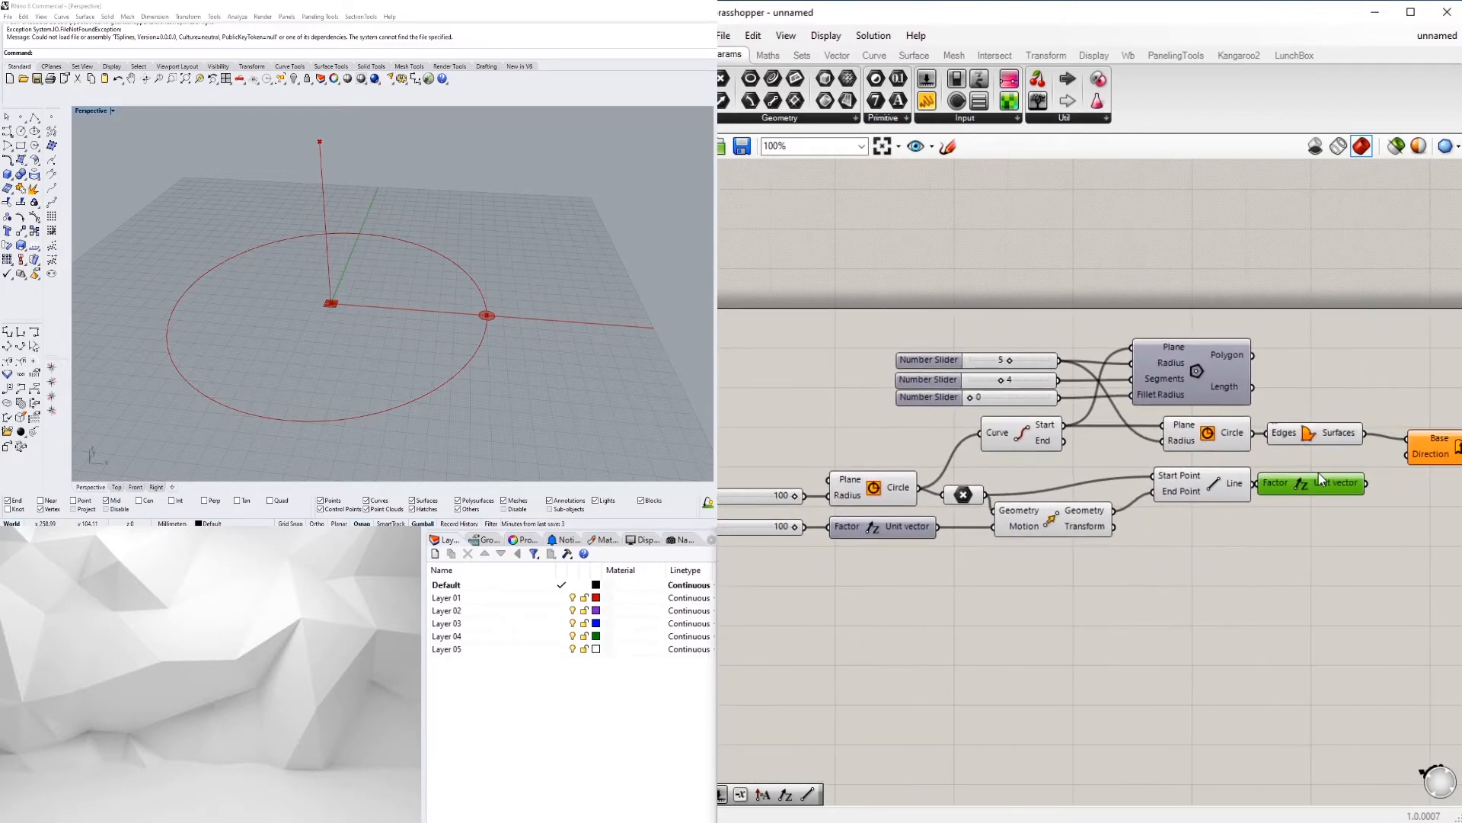
{"action": "key", "text": "Delete"}
Step: Connect the existing Unit Z vector to Extrude's Direction input, and lower the Move and Line components clear of the wire
{"action": "left_click_drag", "start_coordinate": [937, 526], "coordinate": [1405, 455]}
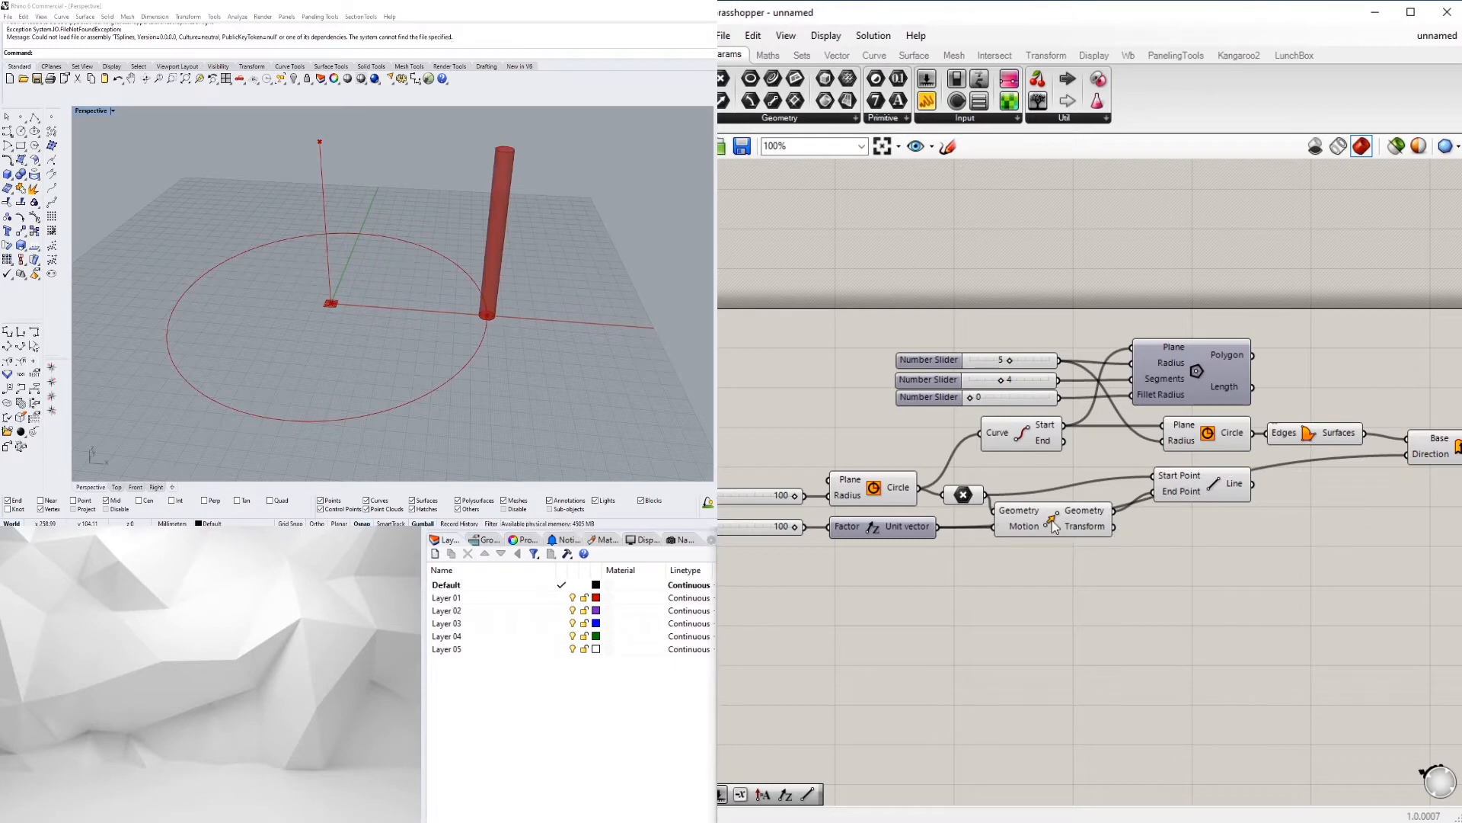
{"action": "left_click_drag", "start_coordinate": [1052, 526], "coordinate": [1061, 558]}
{"action": "left_click_drag", "start_coordinate": [1190, 491], "coordinate": [1169, 524]}
{"action": "left_click", "coordinate": [1240, 605]}
Step: Shift the Move and Line components together slightly up and further from the Unit Z component
{"action": "scroll", "coordinate": [1155, 564], "scroll_direction": "up", "scroll_amount": 2}
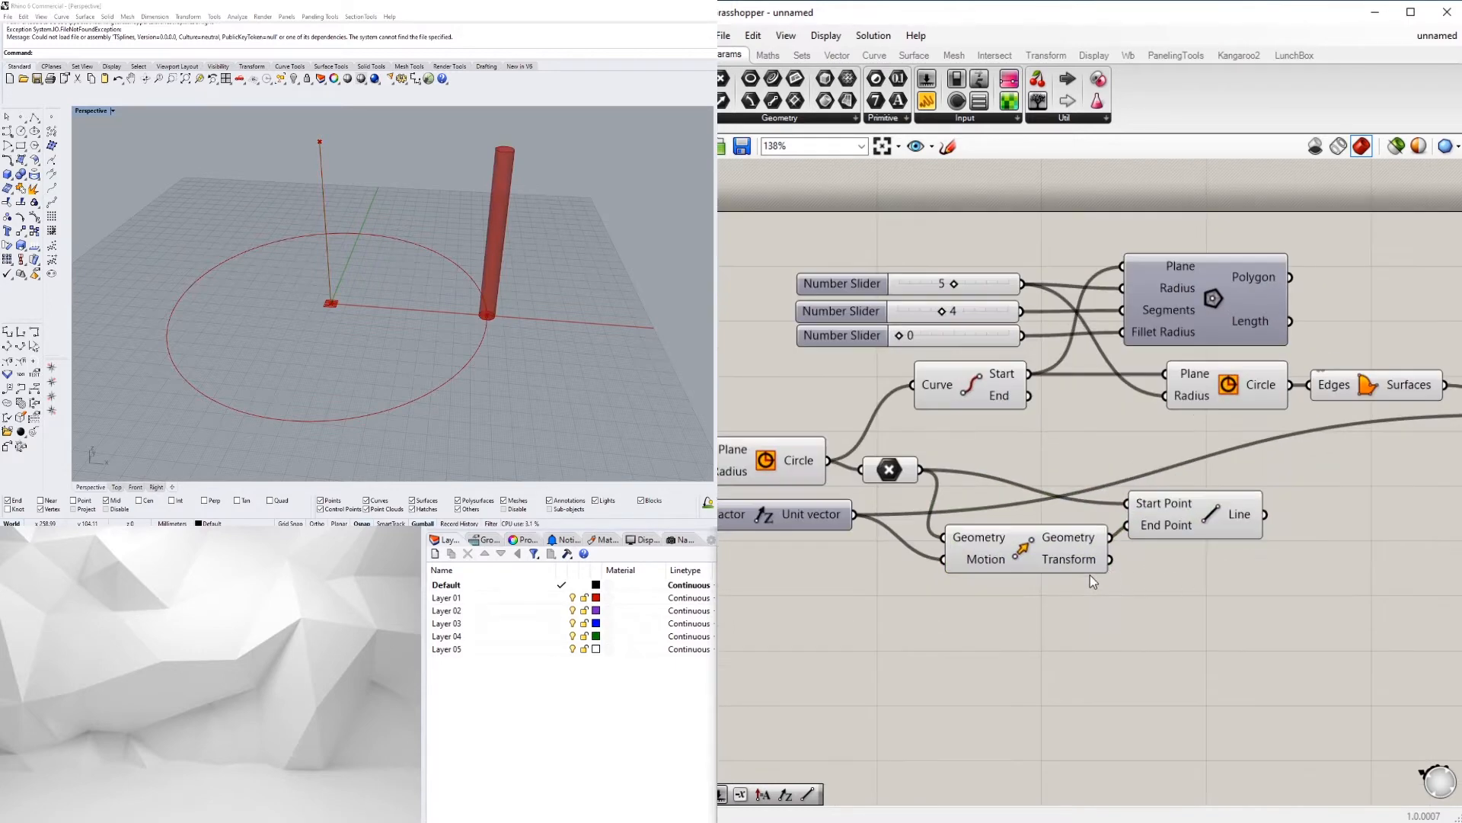
{"action": "left_click_drag", "start_coordinate": [1237, 613], "coordinate": [1093, 519]}
{"action": "left_click_drag", "start_coordinate": [1068, 543], "coordinate": [1098, 536]}
{"action": "left_click", "coordinate": [1150, 588]}
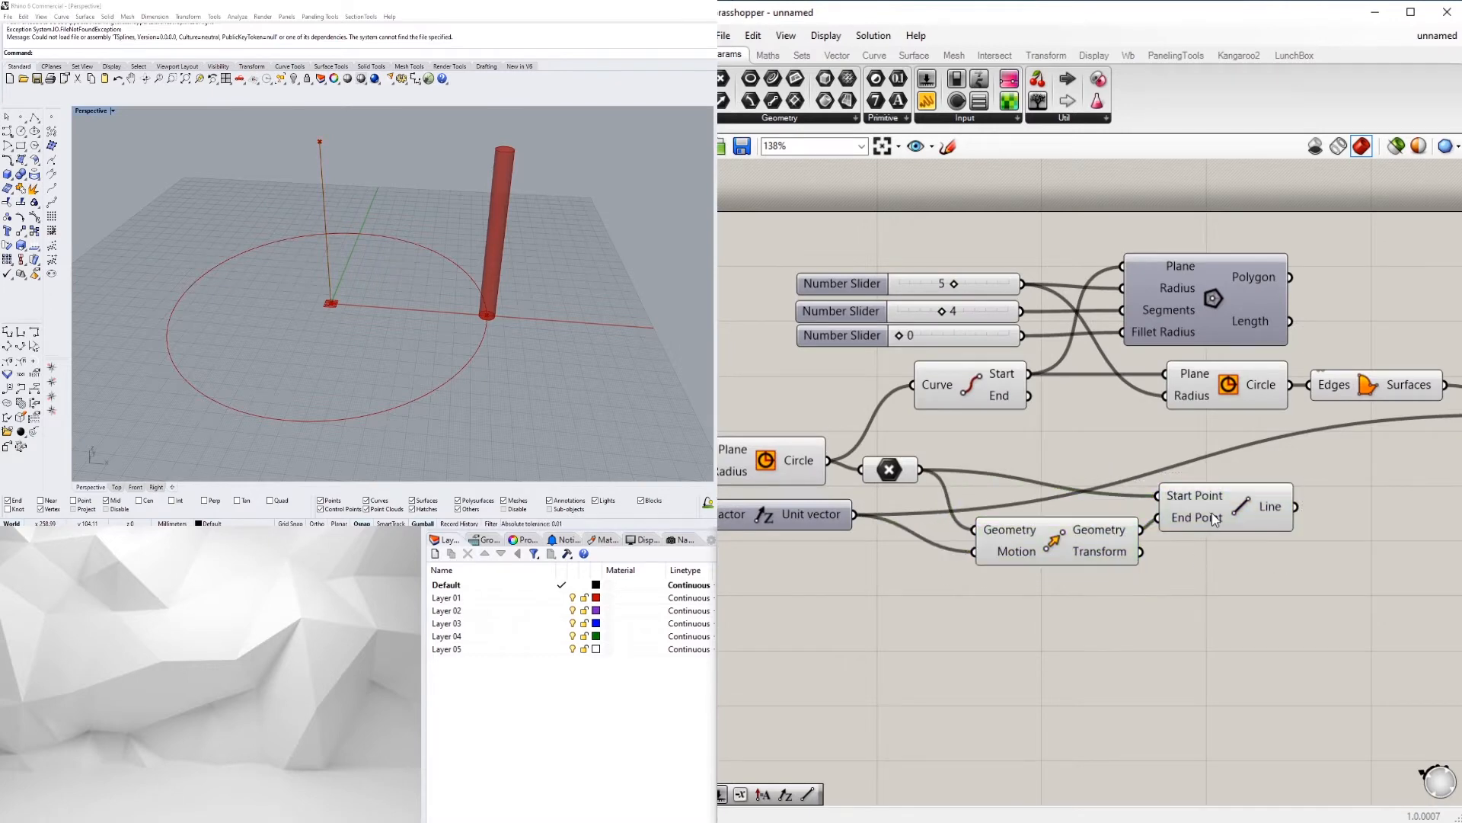
{"action": "left_click", "coordinate": [1214, 516]}
{"action": "left_click", "coordinate": [1249, 583]}
{"action": "scroll", "coordinate": [1152, 602], "scroll_direction": "down", "scroll_amount": 3}
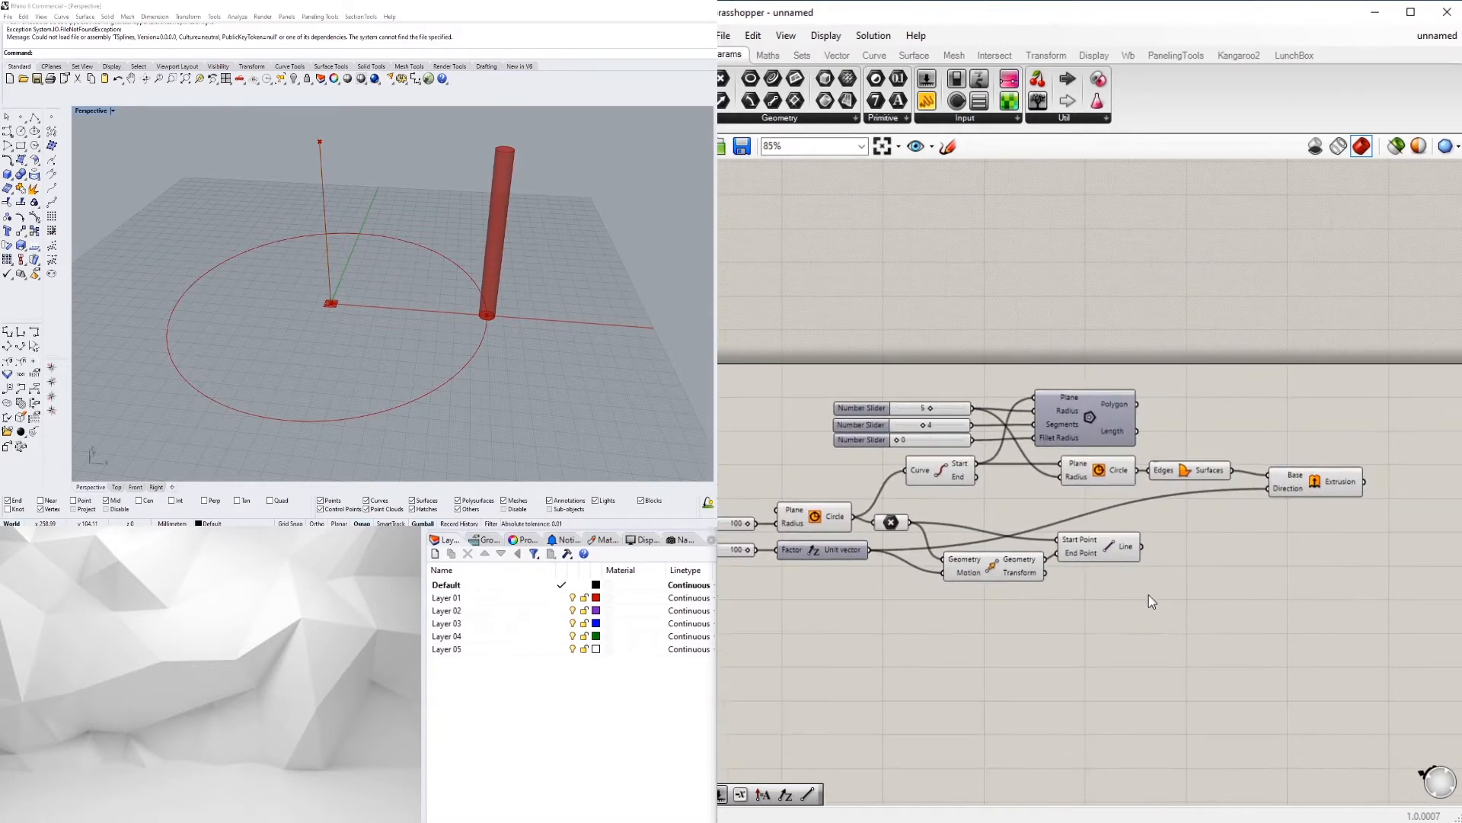
Step: Adjust the positions of the Point parameter and the End Points component between the first Circle and its downstream components
{"action": "scroll", "coordinate": [952, 556], "scroll_direction": "up", "scroll_amount": 2}
{"action": "left_click_drag", "start_coordinate": [872, 511], "coordinate": [883, 521]}
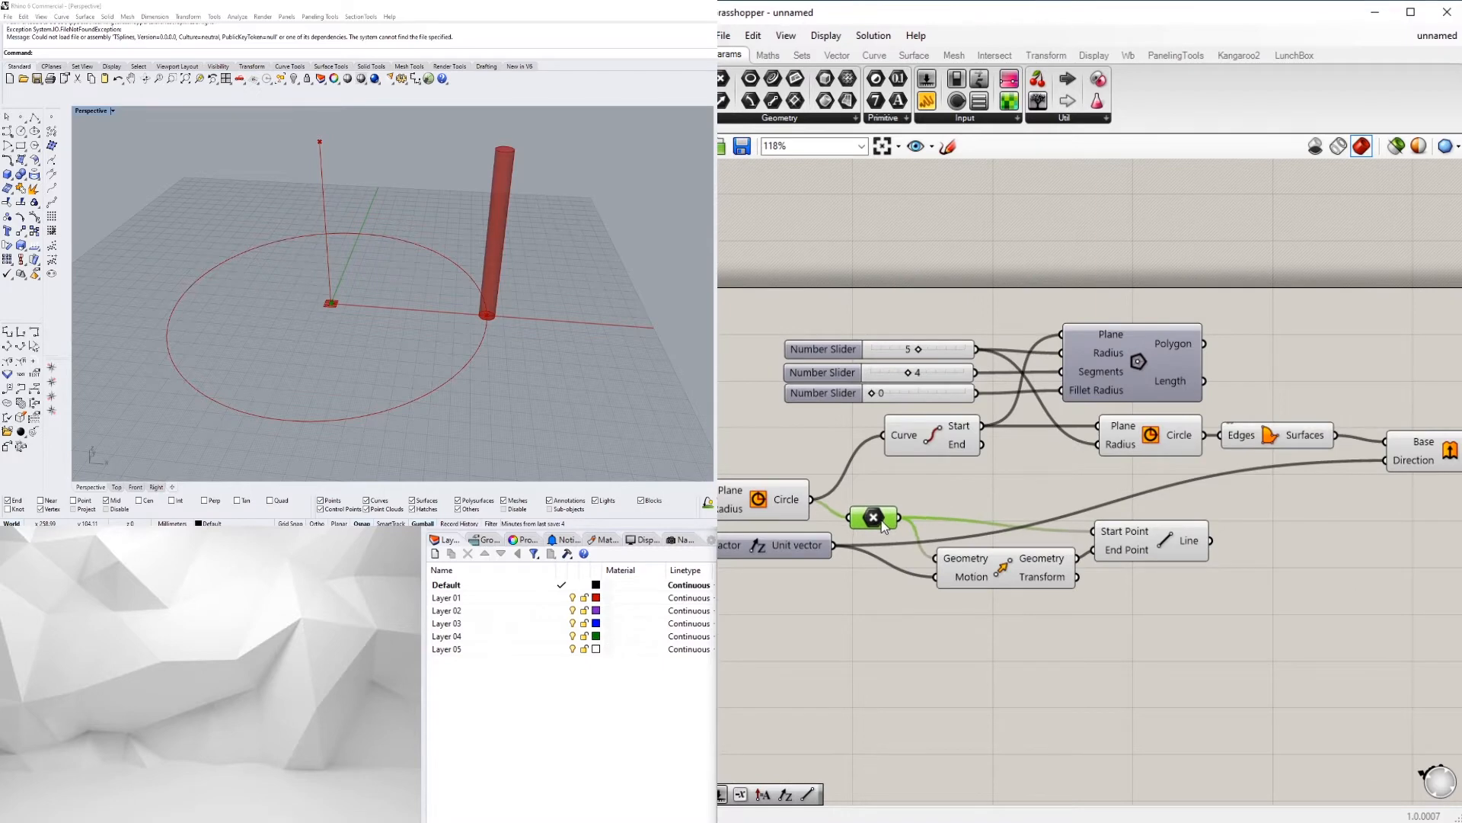
{"action": "left_click", "coordinate": [979, 470]}
{"action": "right_click_drag", "start_coordinate": [1219, 490], "coordinate": [1251, 518]}
{"action": "left_click_drag", "start_coordinate": [950, 459], "coordinate": [918, 490]}
{"action": "scroll", "coordinate": [1208, 437], "scroll_direction": "up", "scroll_amount": 2}
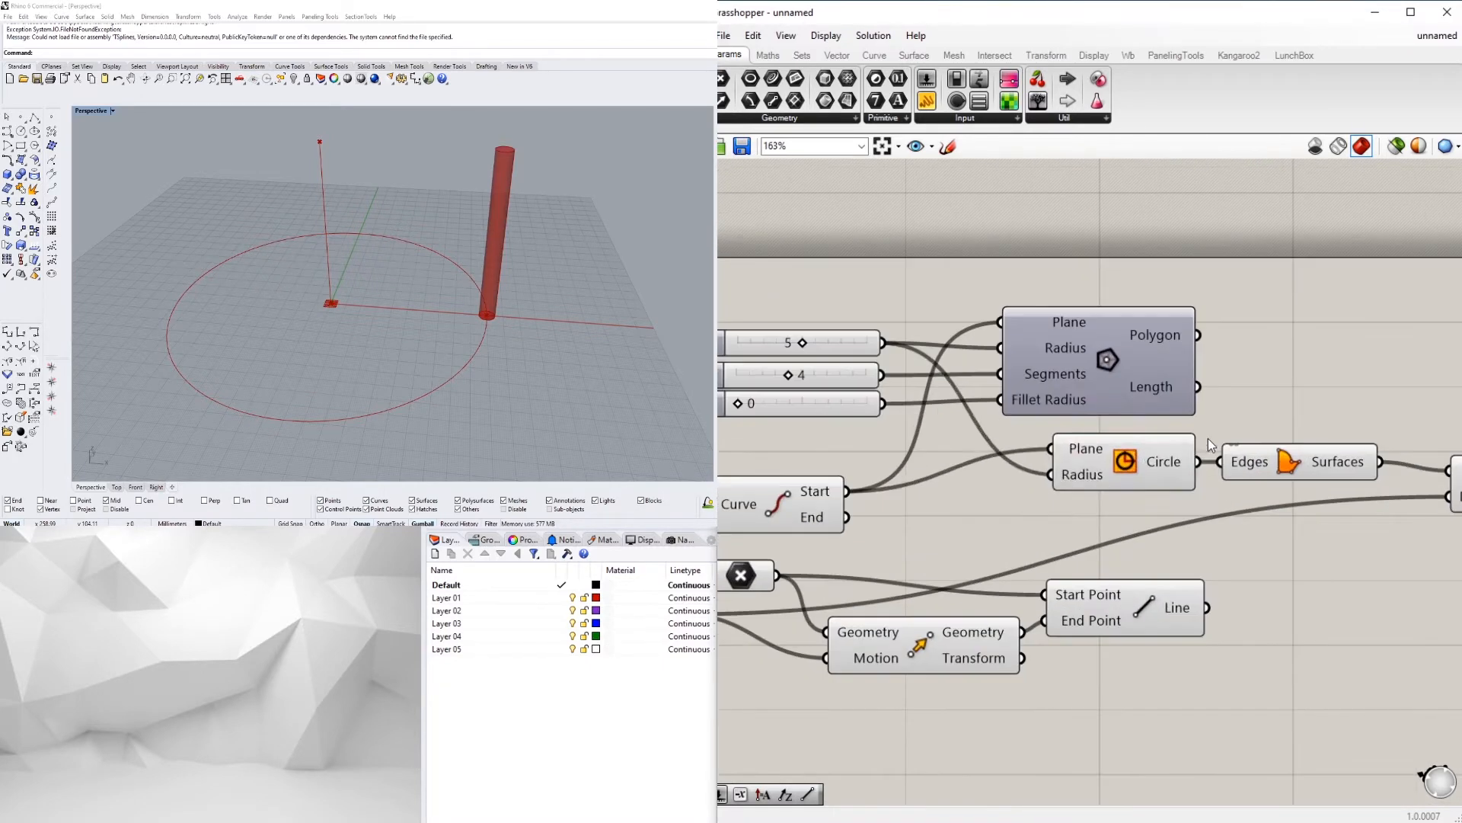
Step: Rearrange the second Circle, Boundary Surfaces and Extrude components into an evenly spaced chain
{"action": "left_click_drag", "start_coordinate": [1153, 455], "coordinate": [1075, 481]}
{"action": "right_click_drag", "start_coordinate": [1299, 490], "coordinate": [1200, 472]}
{"action": "left_click_drag", "start_coordinate": [1195, 450], "coordinate": [1184, 532]}
{"action": "left_click", "coordinate": [1225, 425]}
{"action": "right_click_drag", "start_coordinate": [1225, 424], "coordinate": [1018, 424]}
{"action": "left_click_drag", "start_coordinate": [1238, 461], "coordinate": [1237, 534]}
{"action": "left_click", "coordinate": [943, 550]}
{"action": "left_click_drag", "start_coordinate": [943, 526], "coordinate": [905, 486]}
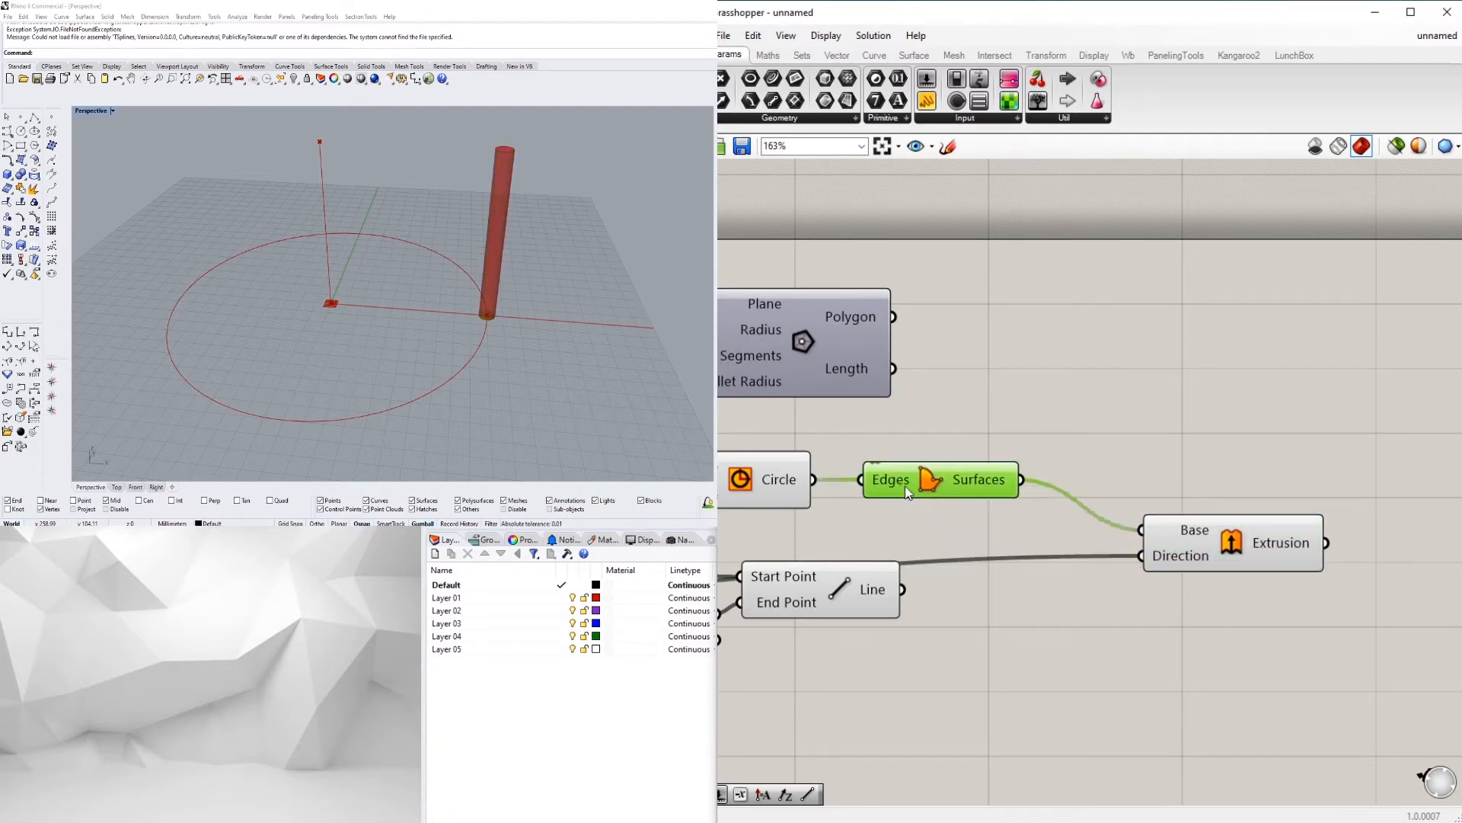
{"action": "left_click_drag", "start_coordinate": [1271, 546], "coordinate": [1211, 516]}
{"action": "left_click", "coordinate": [1215, 598]}
Step: Group the slider feeding the first Circle's Radius and label the group SIZE
{"action": "scroll", "coordinate": [1213, 591], "scroll_direction": "down", "scroll_amount": 5}
{"action": "right_click_drag", "start_coordinate": [743, 621], "coordinate": [1173, 555]}
{"action": "right_click_drag", "start_coordinate": [757, 555], "coordinate": [766, 550]}
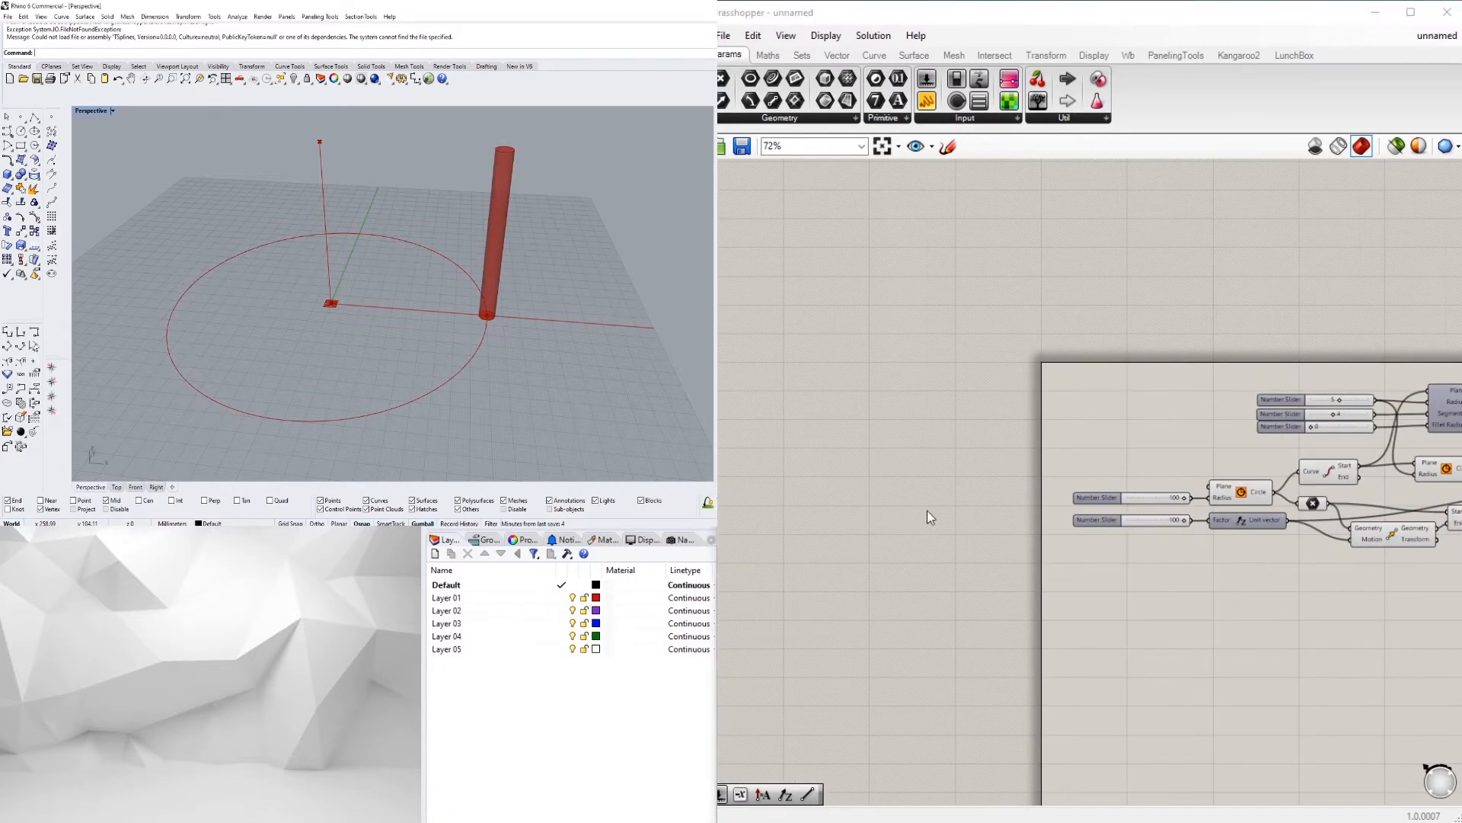
{"action": "right_click_drag", "start_coordinate": [1368, 507], "coordinate": [1216, 503]}
{"action": "scroll", "coordinate": [949, 504], "scroll_direction": "up", "scroll_amount": 4}
{"action": "left_click", "coordinate": [958, 459]}
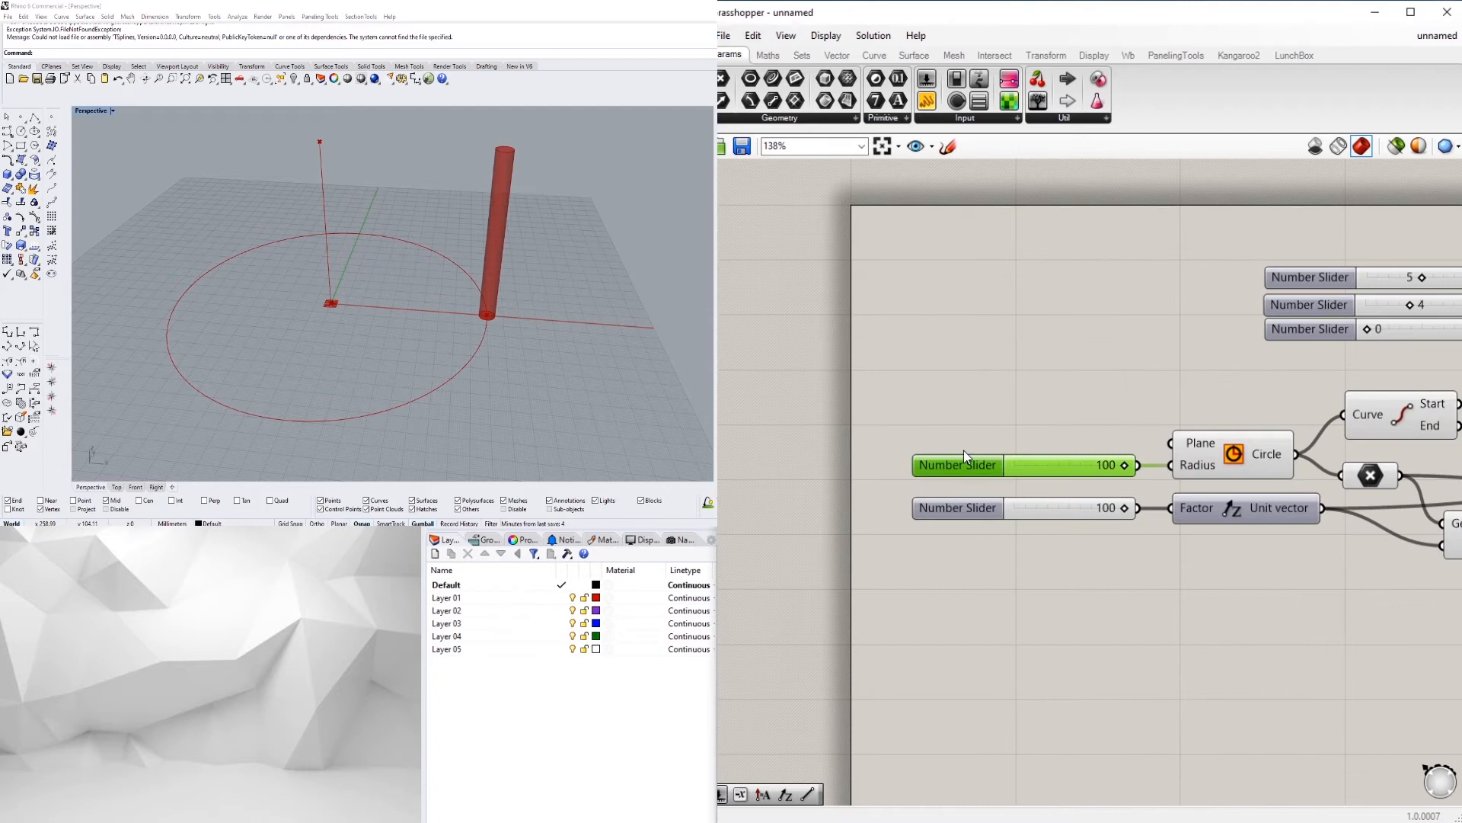
{"action": "key", "text": "ctrl+g"}
{"action": "right_click", "coordinate": [1004, 453]}
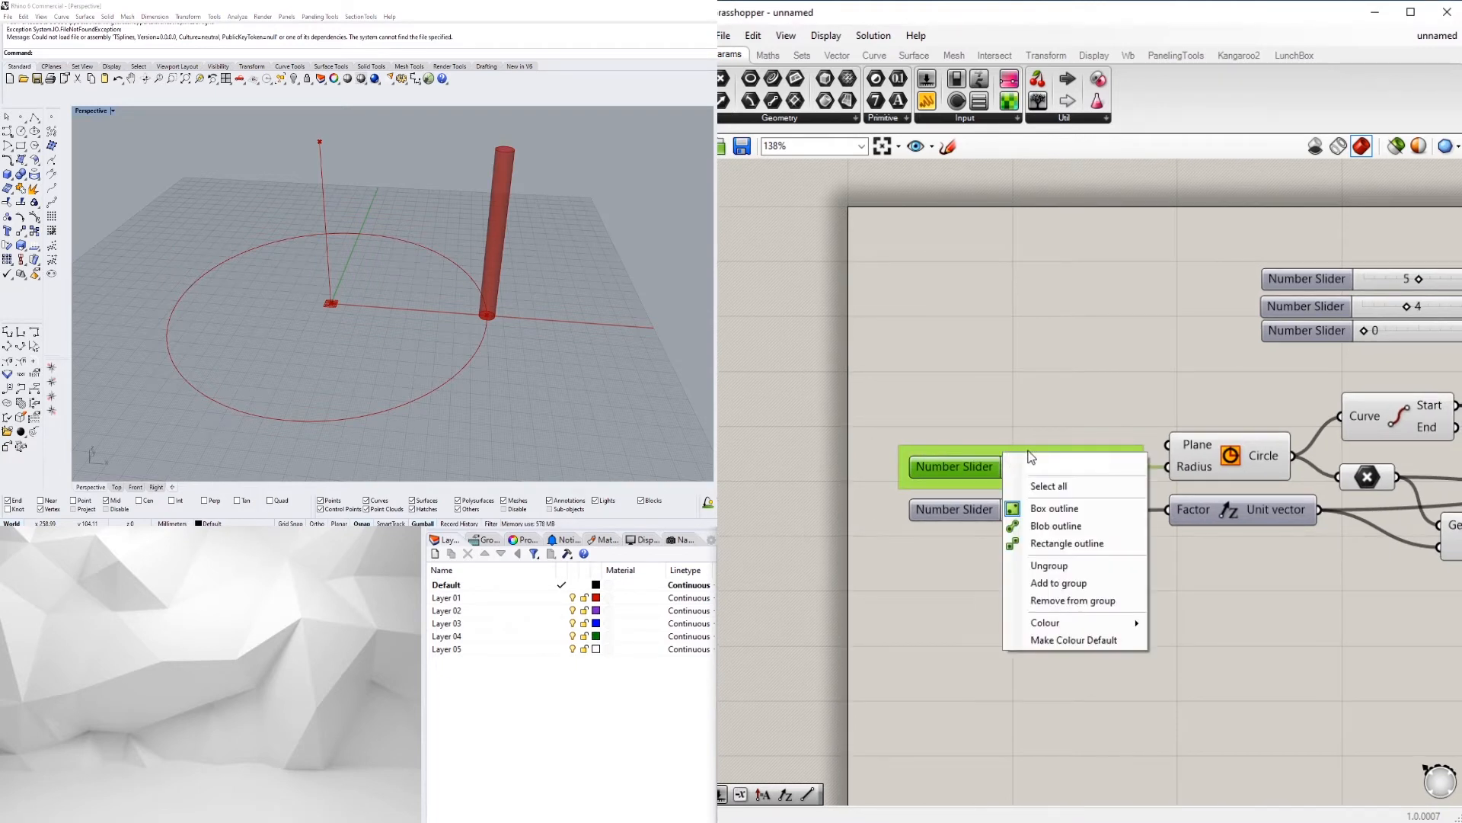
{"action": "type", "text": "siz"}
{"action": "key", "text": "BackSpace"}
{"action": "key", "text": "BackSpace"}
{"action": "type", "text": "SIZE"}
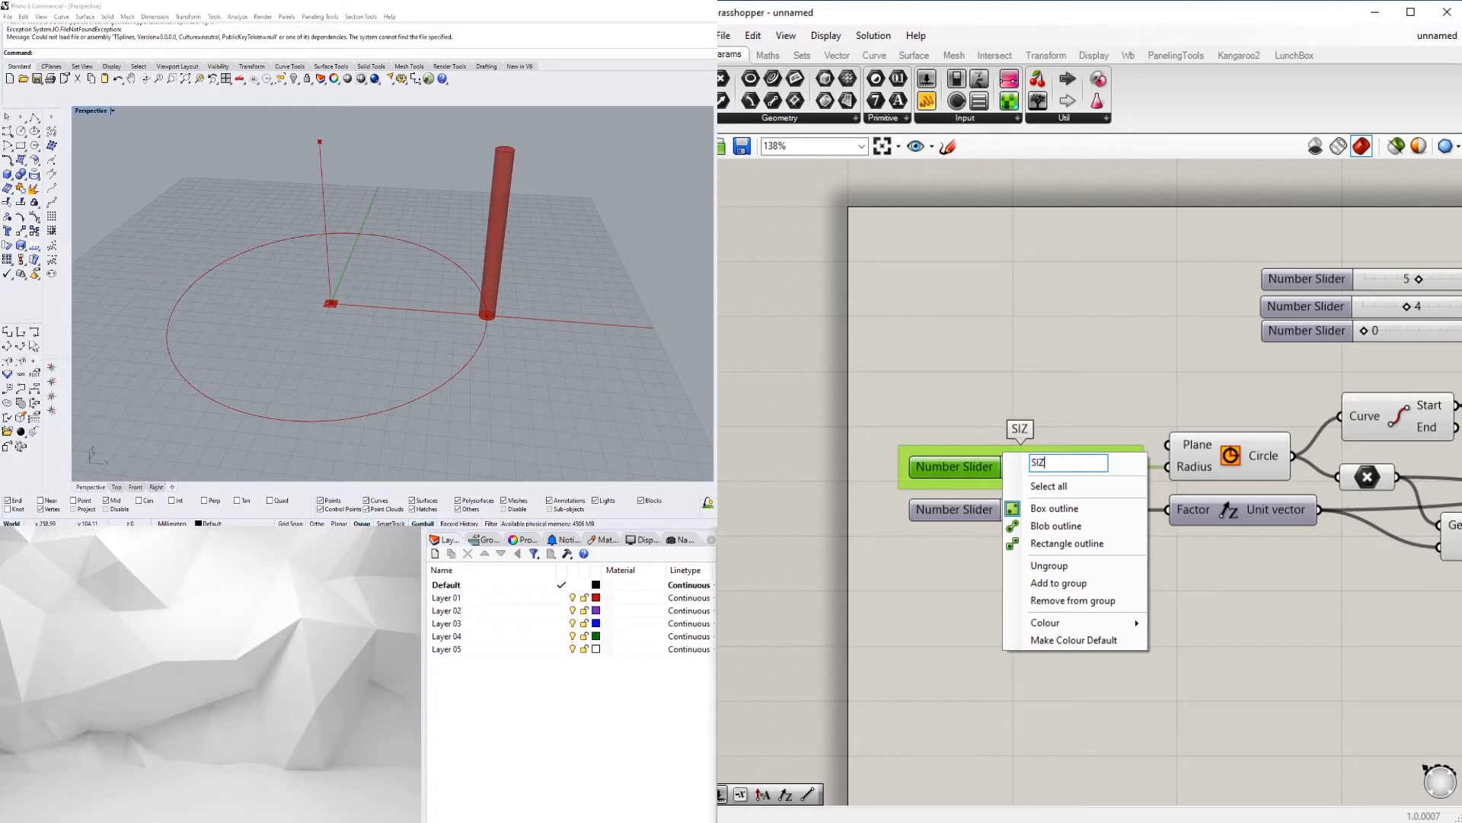
{"action": "key", "text": "Return"}
Step: Group the slider feeding Unit Z, label the group HEIGHT, and space it apart from the SIZE group
{"action": "left_click", "coordinate": [956, 517]}
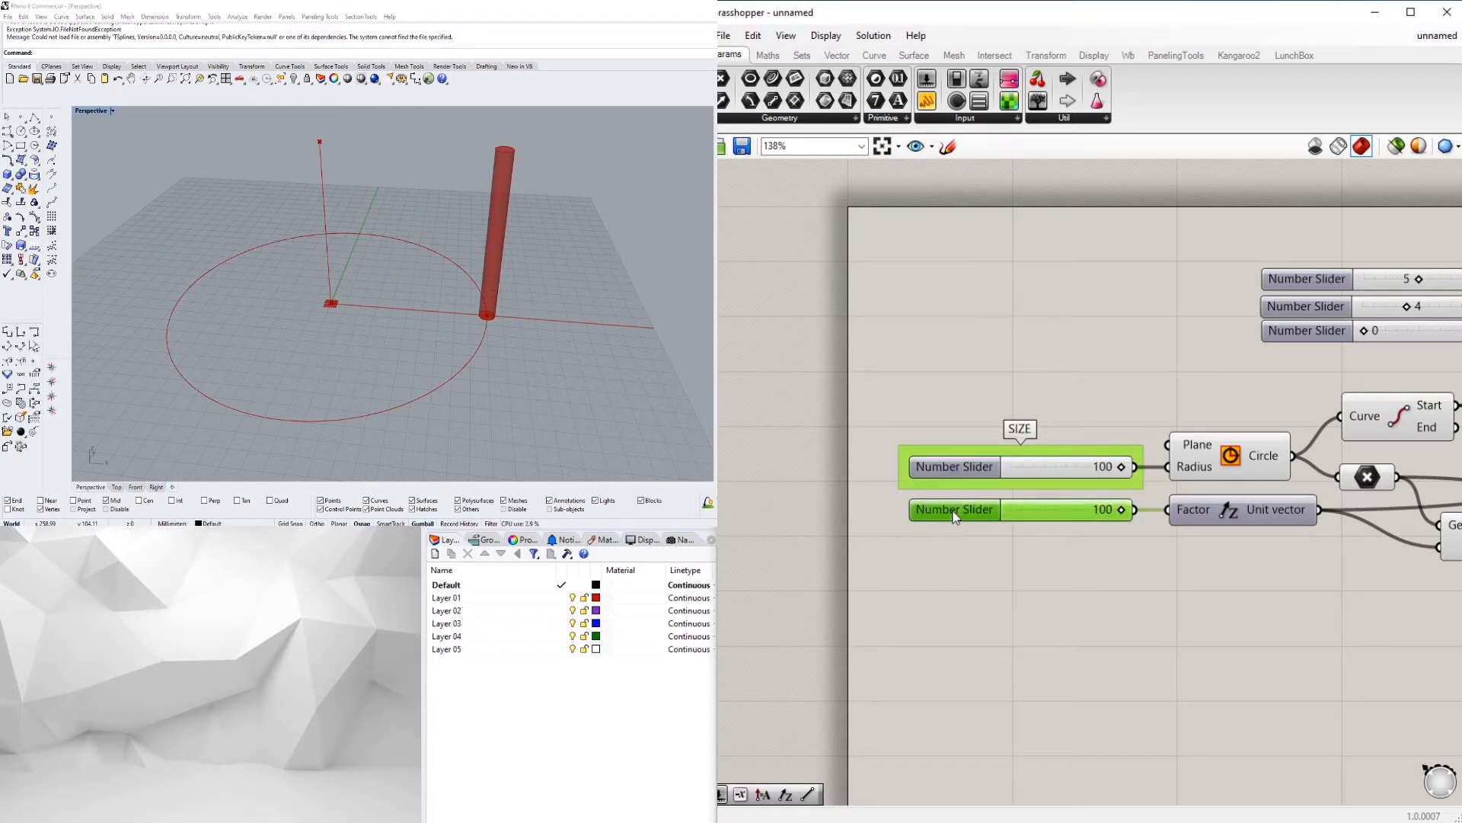
{"action": "key", "text": "ctrl+g"}
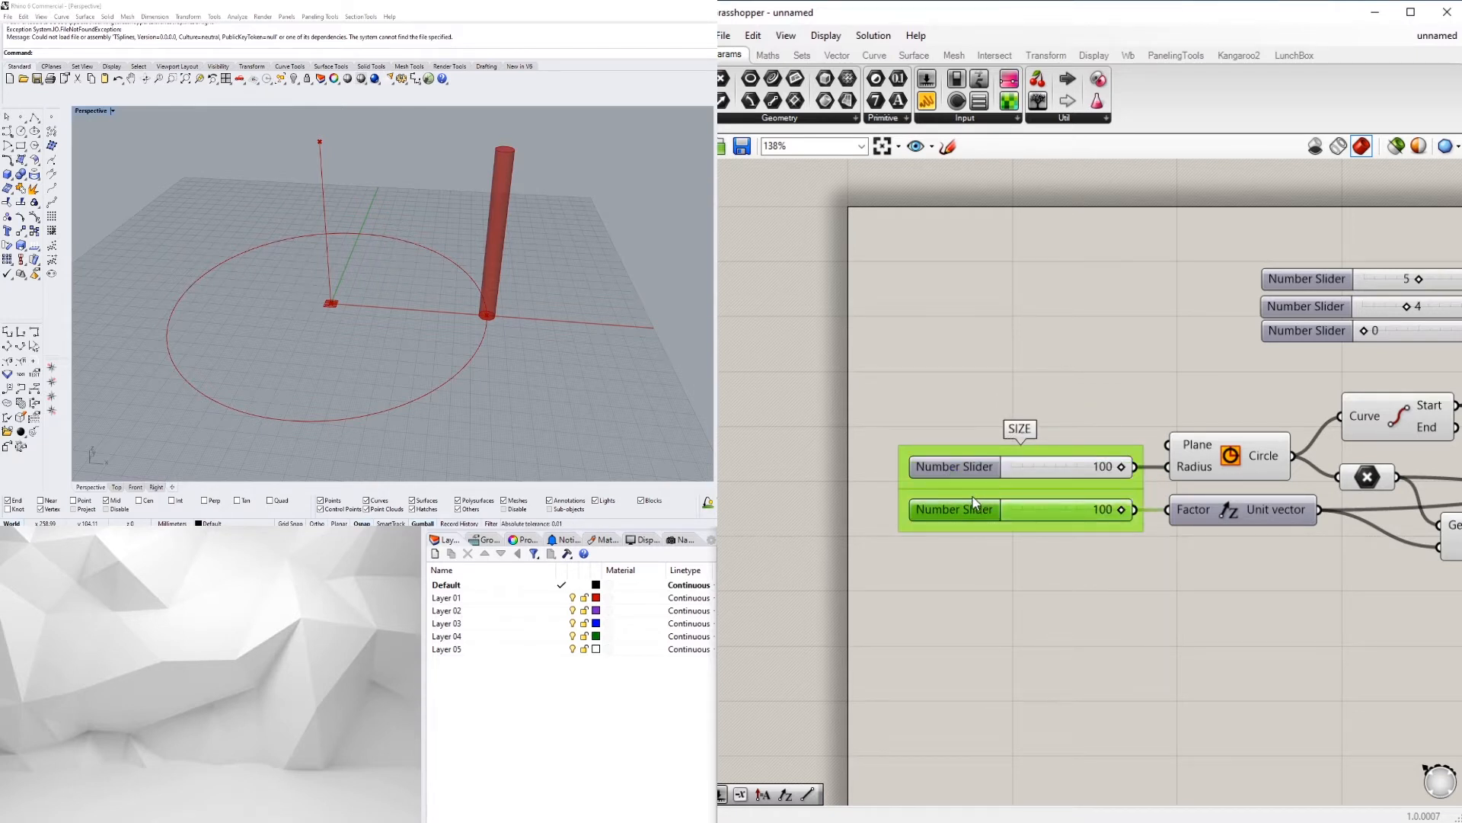
{"action": "left_click_drag", "start_coordinate": [974, 495], "coordinate": [966, 512]}
{"action": "right_click", "coordinate": [966, 512]}
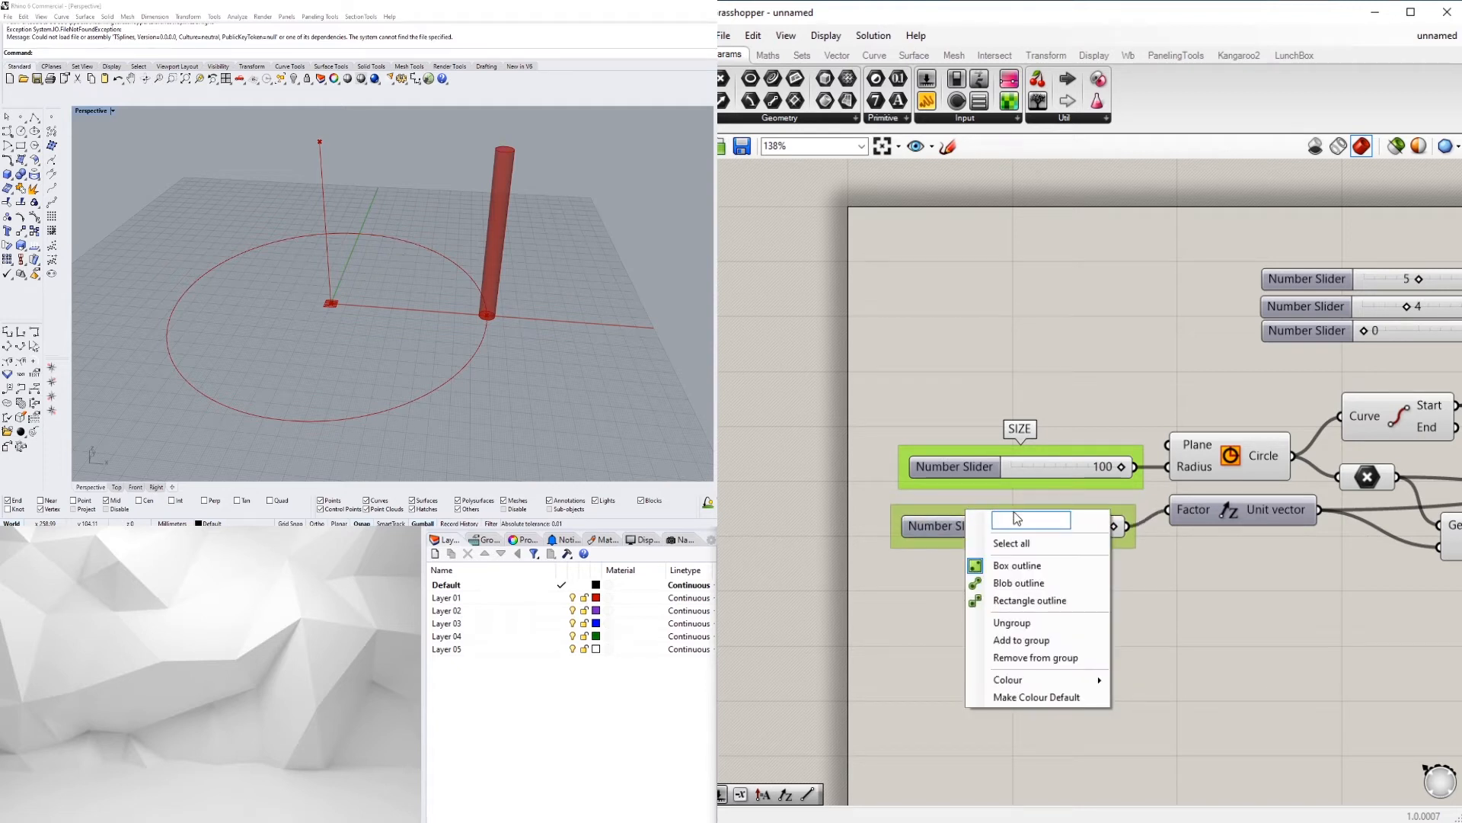
{"action": "type", "text": "HR"}
{"action": "type", "text": "IGHT"}
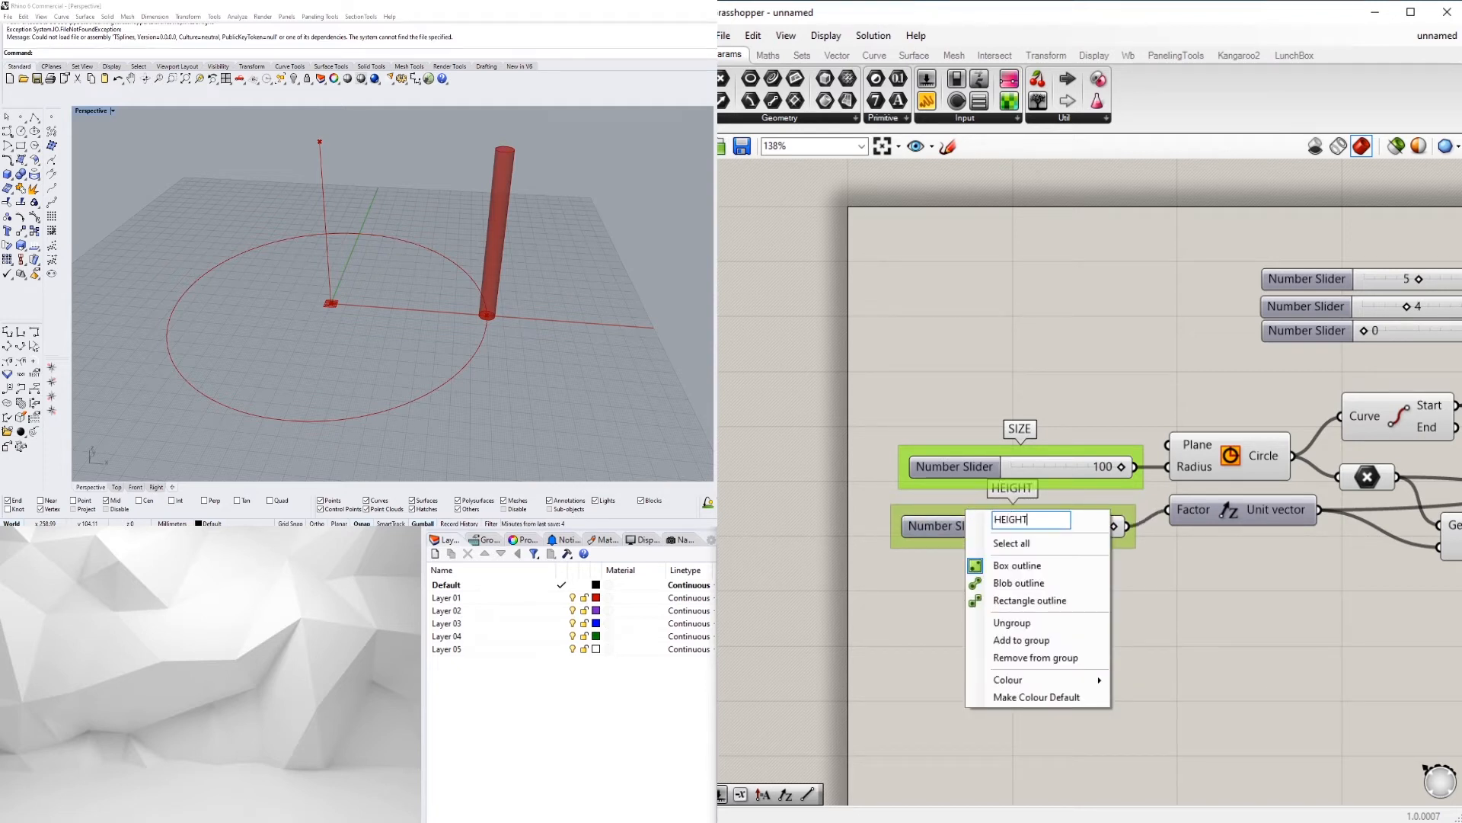
{"action": "left_click", "coordinate": [1298, 654]}
{"action": "scroll", "coordinate": [1027, 466], "scroll_direction": "up", "scroll_amount": 1}
{"action": "left_click_drag", "start_coordinate": [939, 464], "coordinate": [934, 444]}
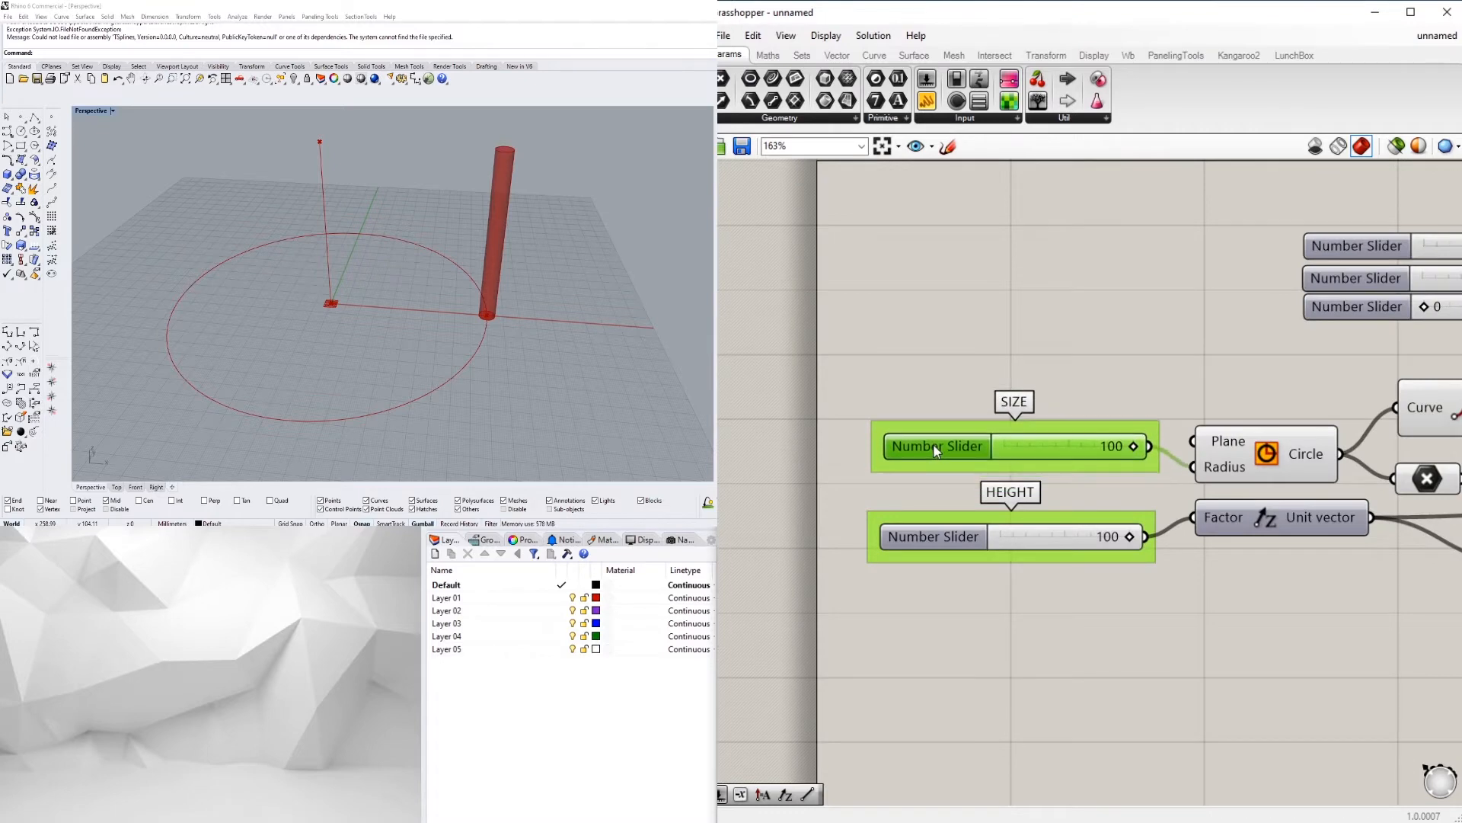
{"action": "left_click", "coordinate": [1169, 296]}
Step: Group the three sliders feeding the Polygon component and label the group POLYGON
{"action": "scroll", "coordinate": [1169, 297], "scroll_direction": "down", "scroll_amount": 4}
{"action": "right_click_drag", "start_coordinate": [1168, 298], "coordinate": [961, 363]}
{"action": "scroll", "coordinate": [1109, 320], "scroll_direction": "up", "scroll_amount": 2}
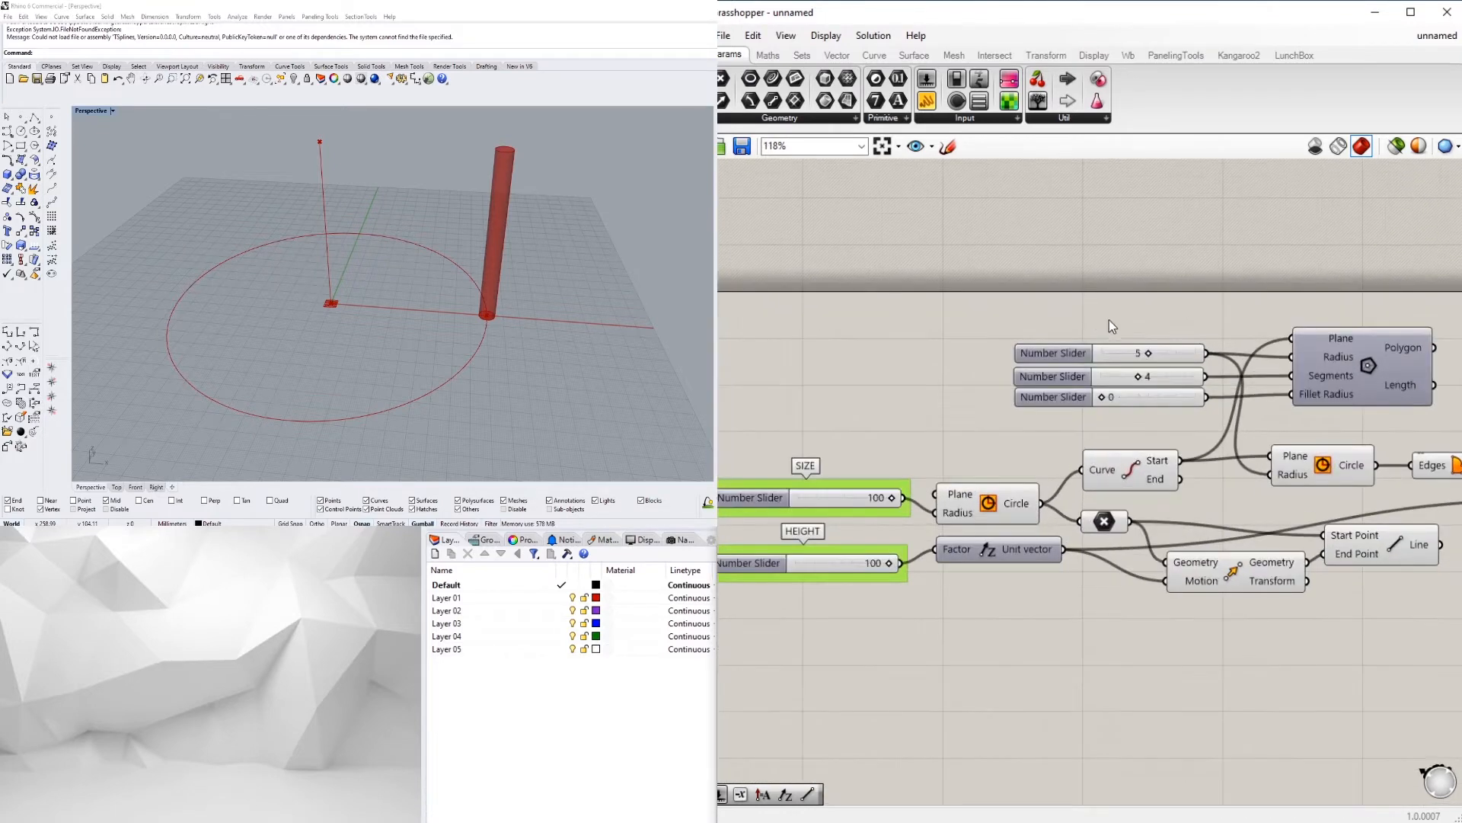
{"action": "right_click_drag", "start_coordinate": [1138, 346], "coordinate": [1135, 368]}
{"action": "scroll", "coordinate": [1076, 358], "scroll_direction": "up", "scroll_amount": 1}
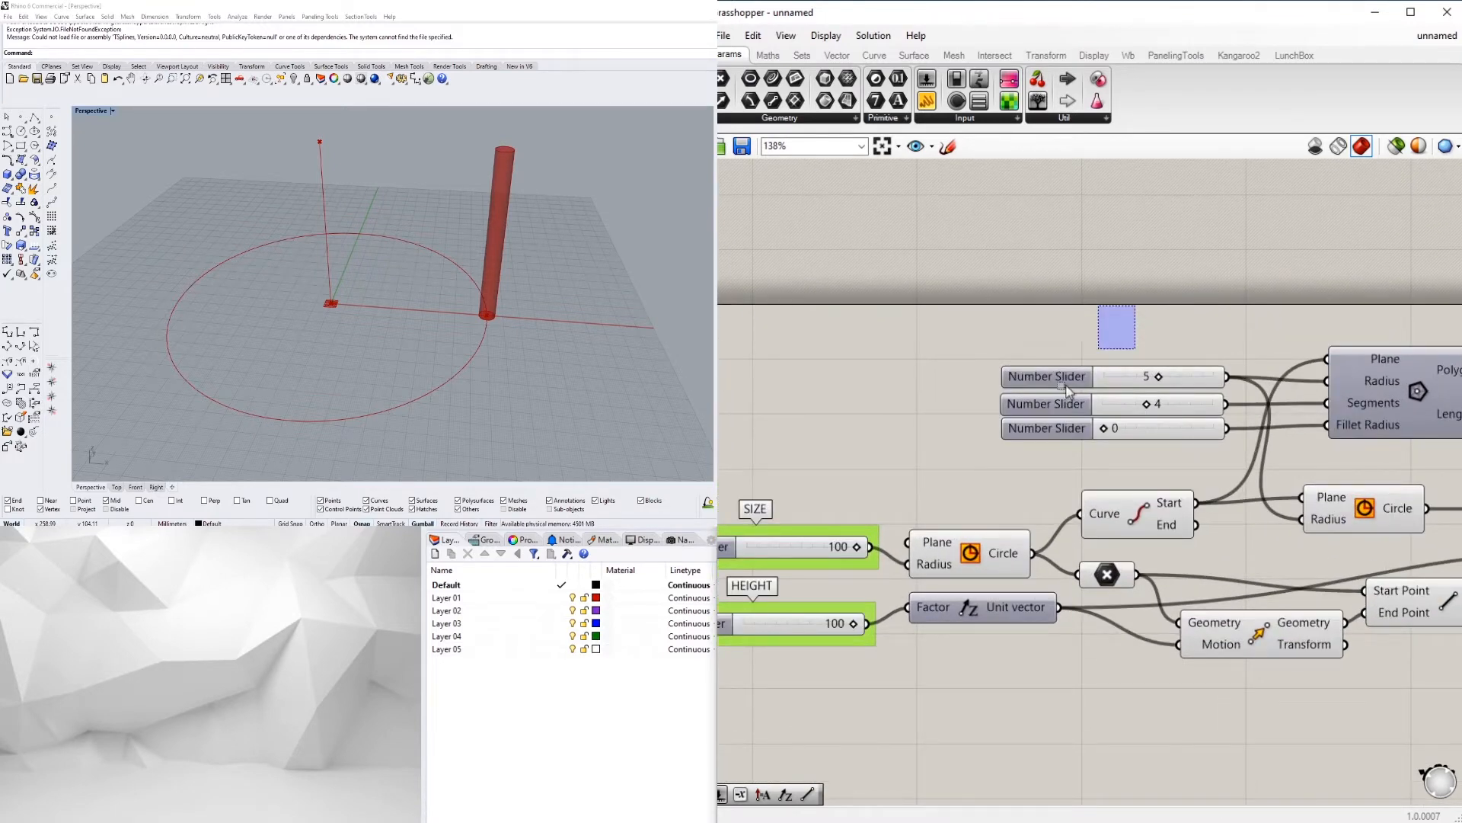
{"action": "left_click_drag", "start_coordinate": [1067, 390], "coordinate": [1001, 461]}
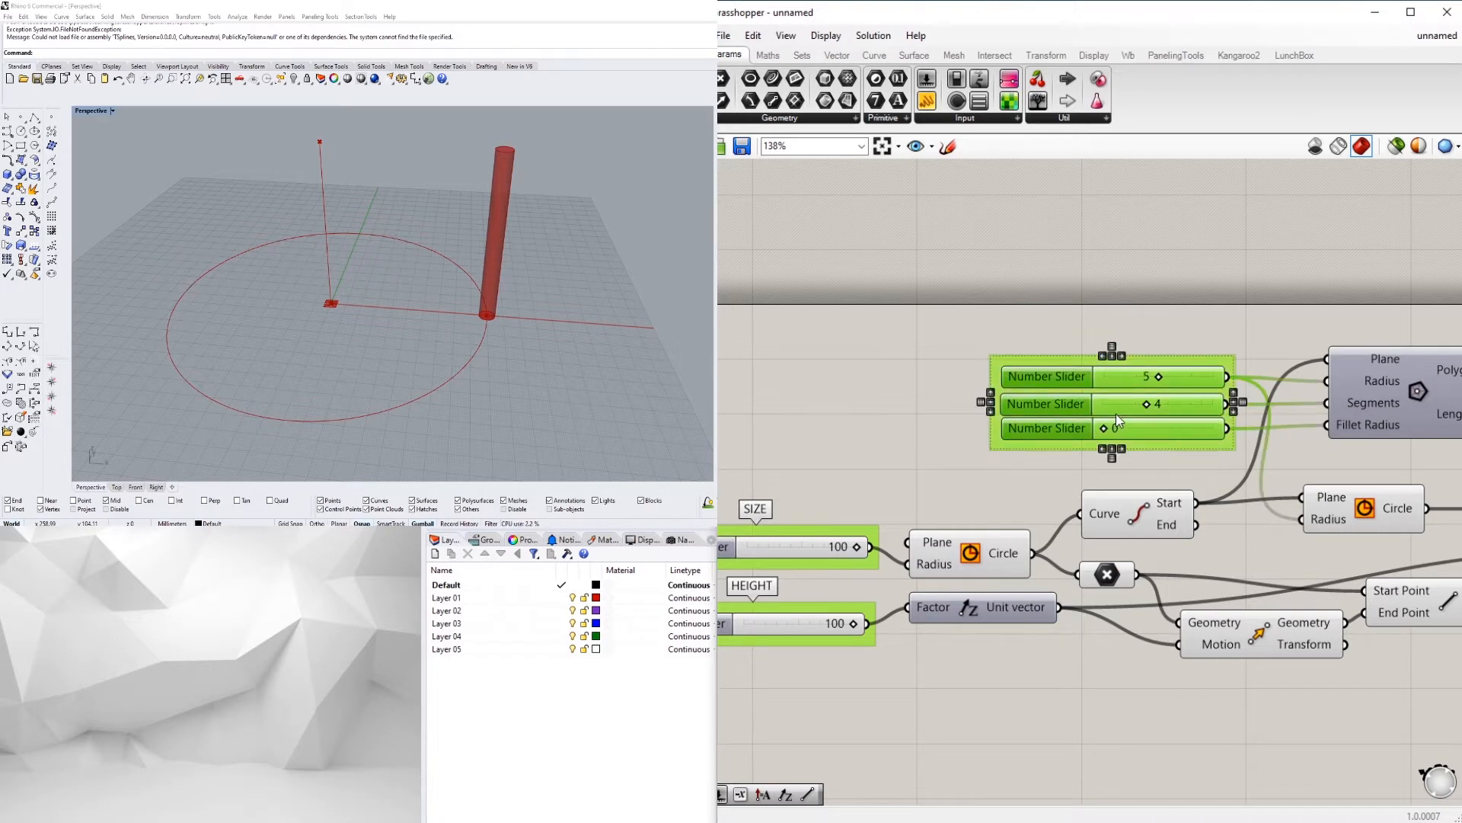
{"action": "right_click", "coordinate": [1070, 362]}
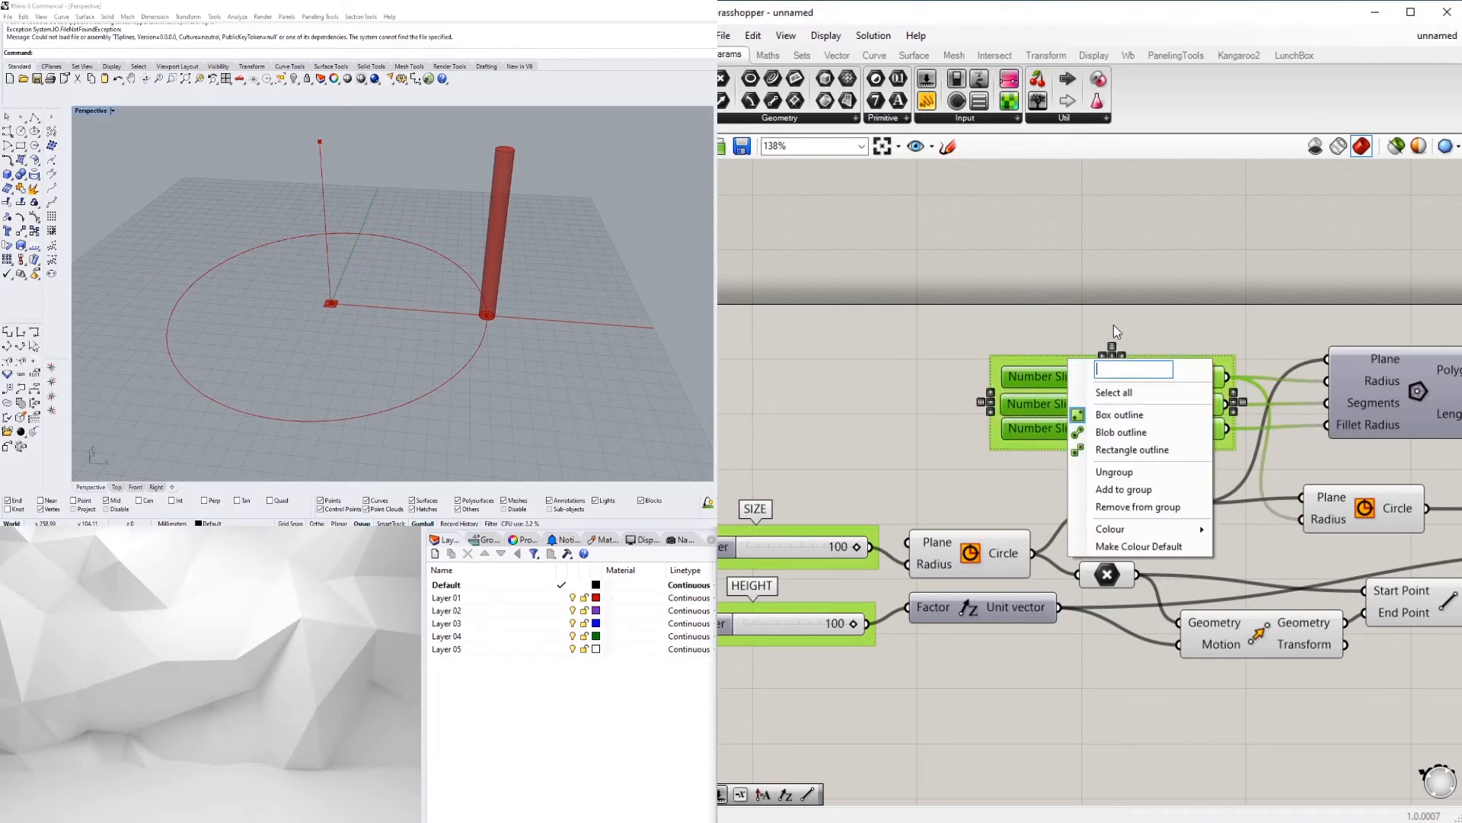
{"action": "type", "text": "POLYGON"}
{"action": "key", "text": "Return"}
{"action": "scroll", "coordinate": [1114, 325], "scroll_direction": "down", "scroll_amount": 5}
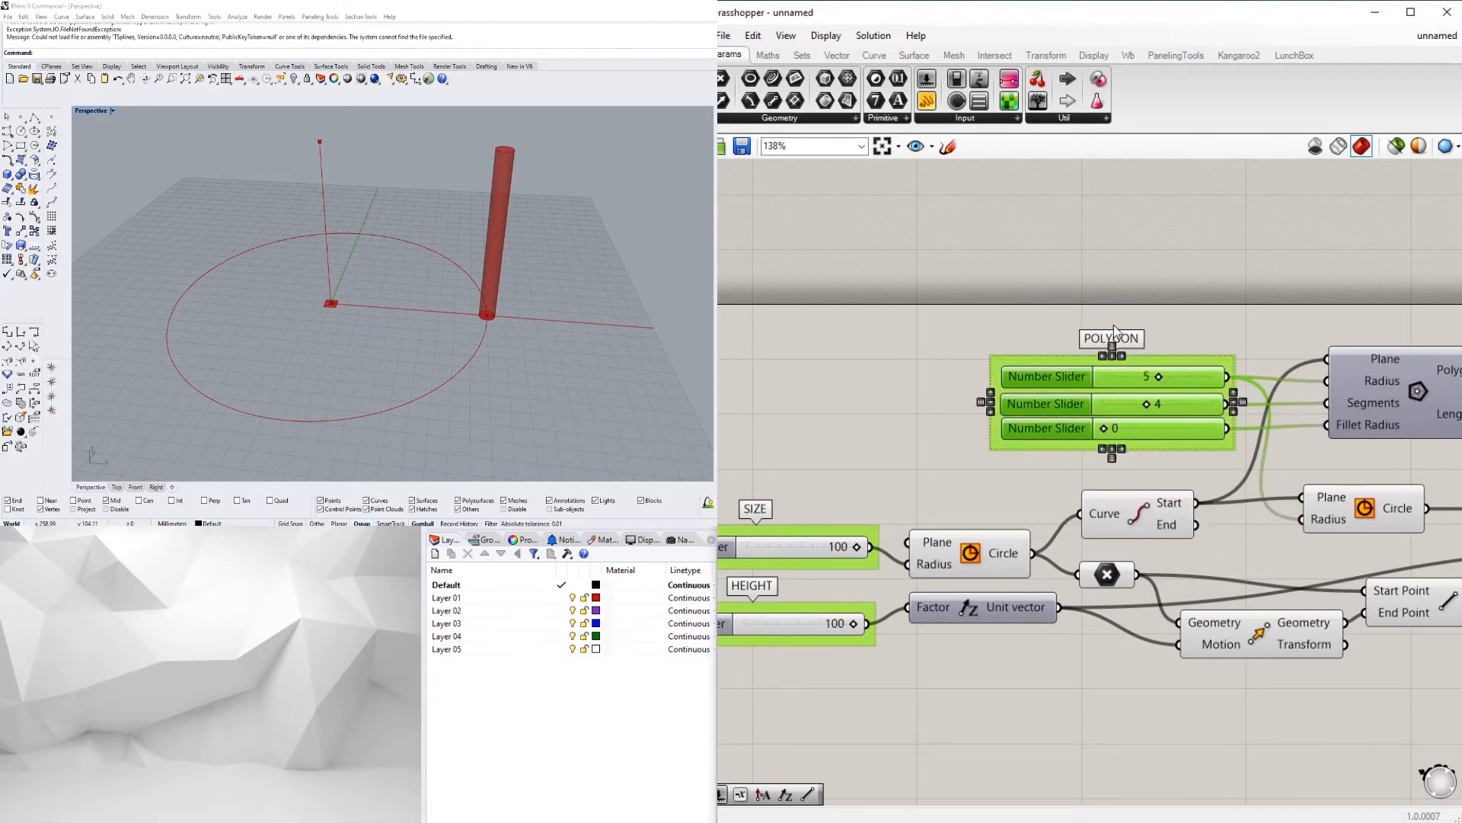
{"action": "scroll", "coordinate": [1136, 450], "scroll_direction": "up", "scroll_amount": 3}
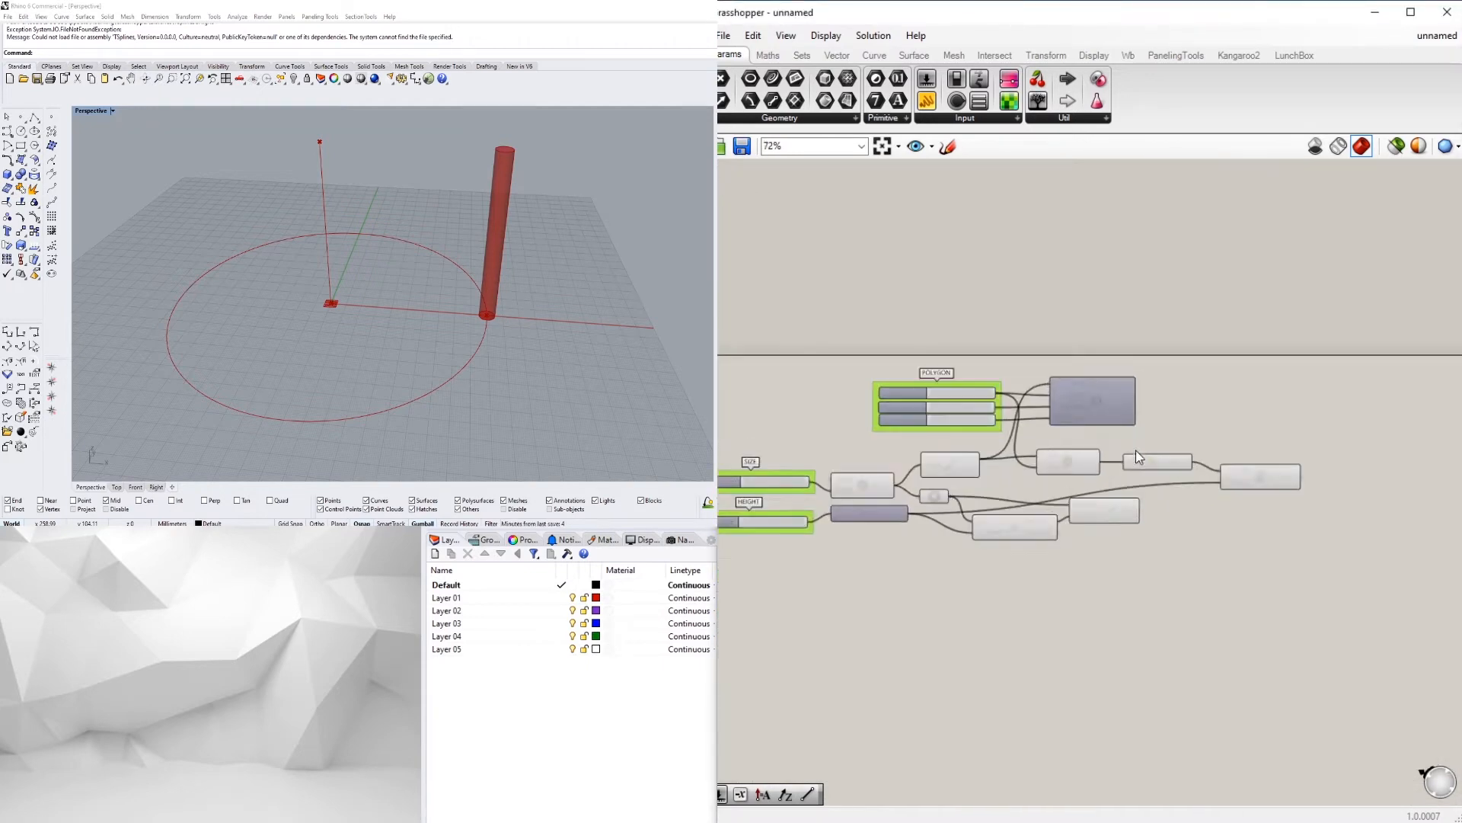
{"action": "left_click", "coordinate": [1278, 484]}
{"action": "left_click", "coordinate": [1287, 531]}
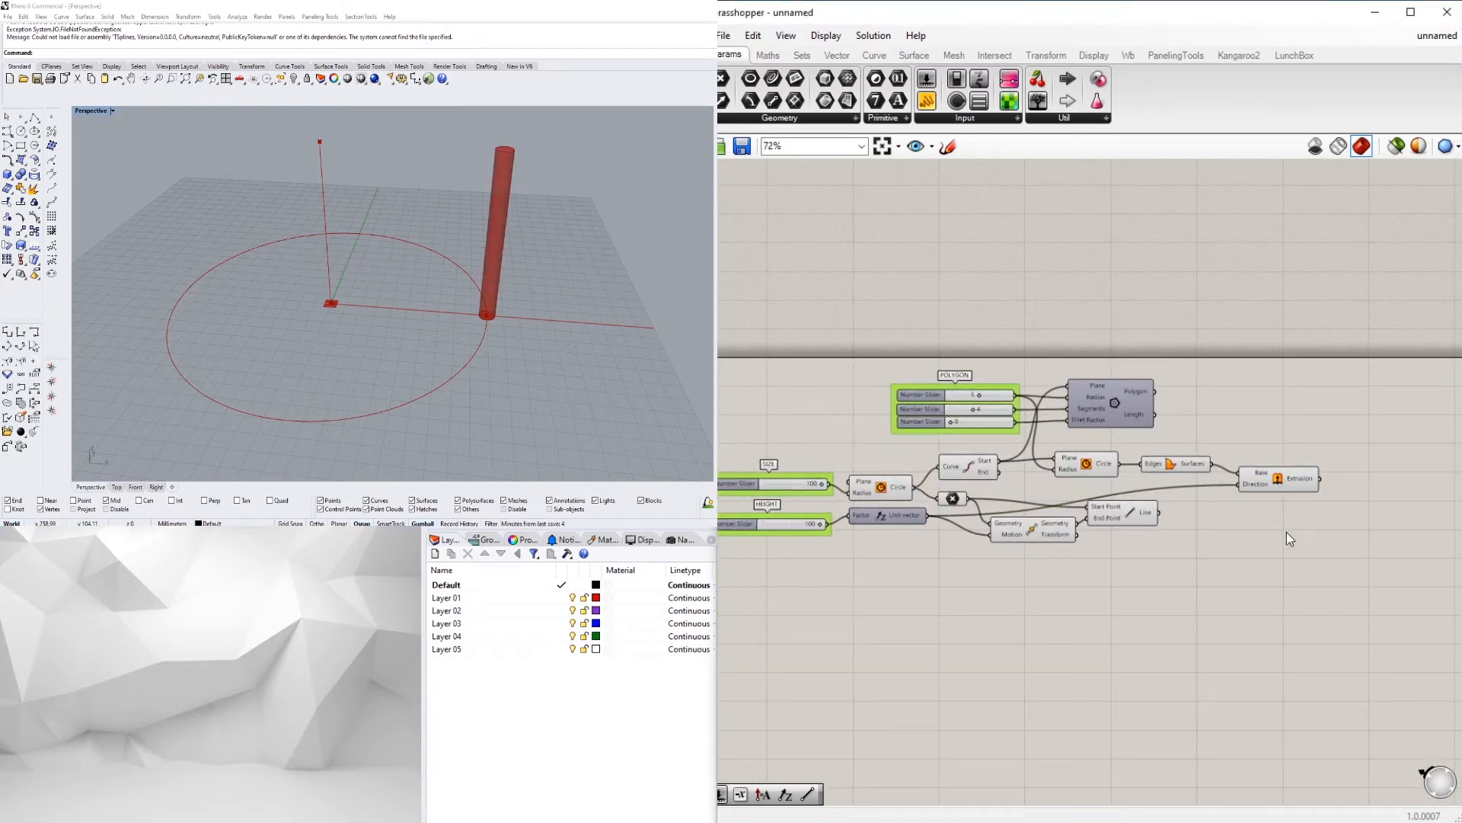
Step: Add a Twist component and feed it the Extrusion as Geometry and the Line as Axis
{"action": "double_click", "coordinate": [1217, 556]}
{"action": "type", "text": "TW"}
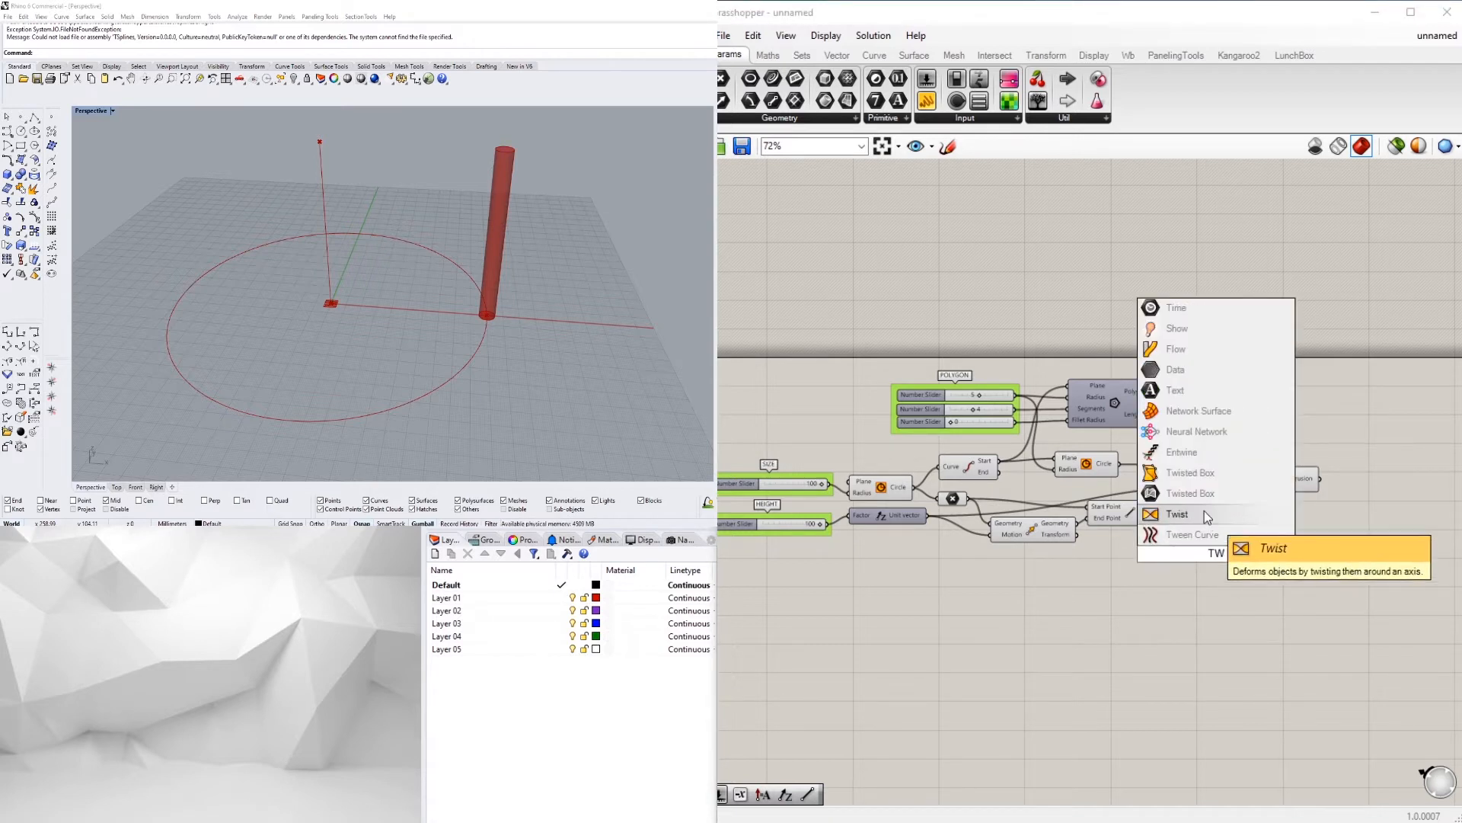
{"action": "left_click", "coordinate": [1204, 511]}
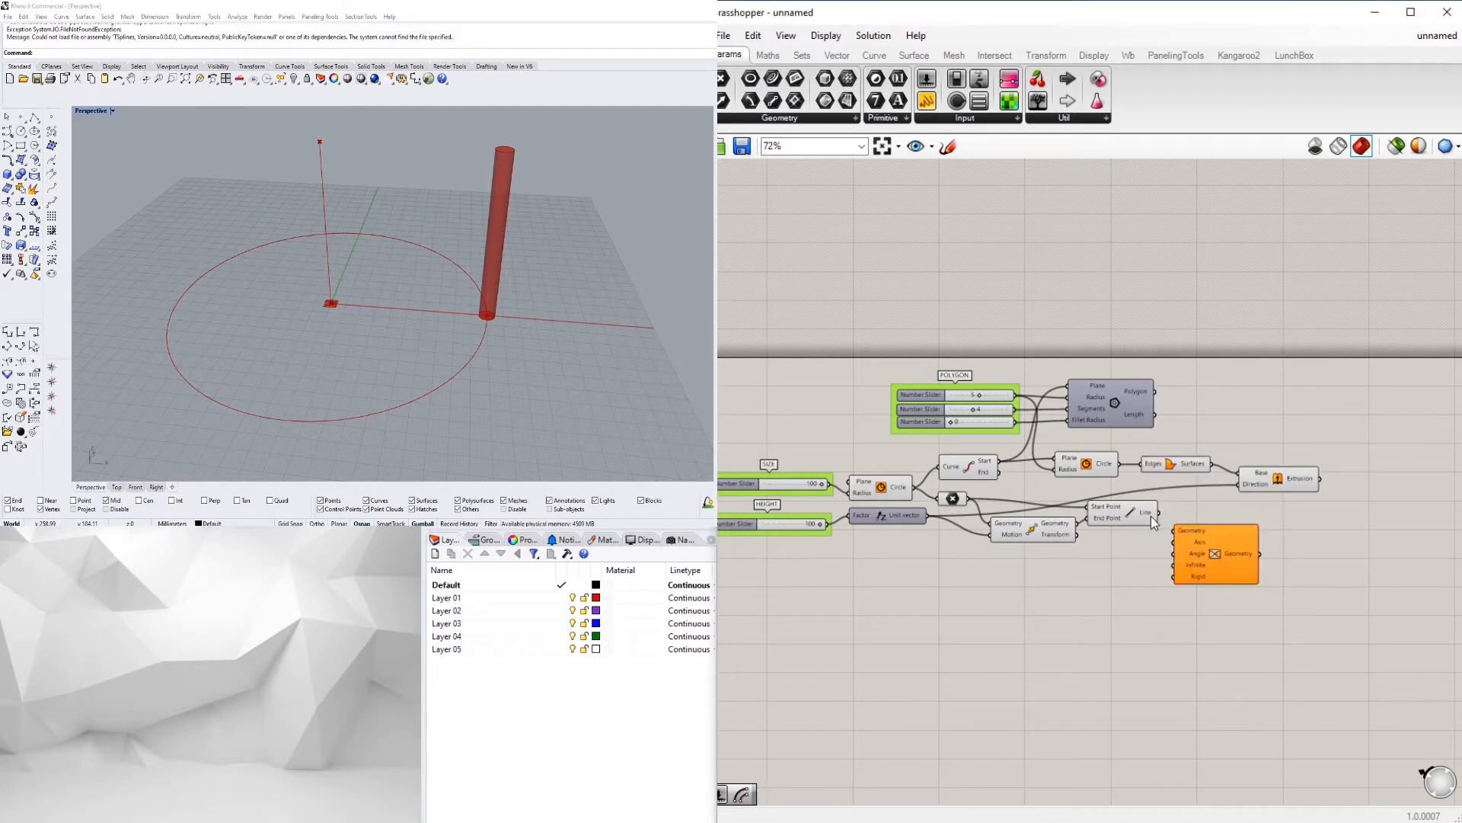
{"action": "left_click_drag", "start_coordinate": [1158, 512], "coordinate": [1373, 536]}
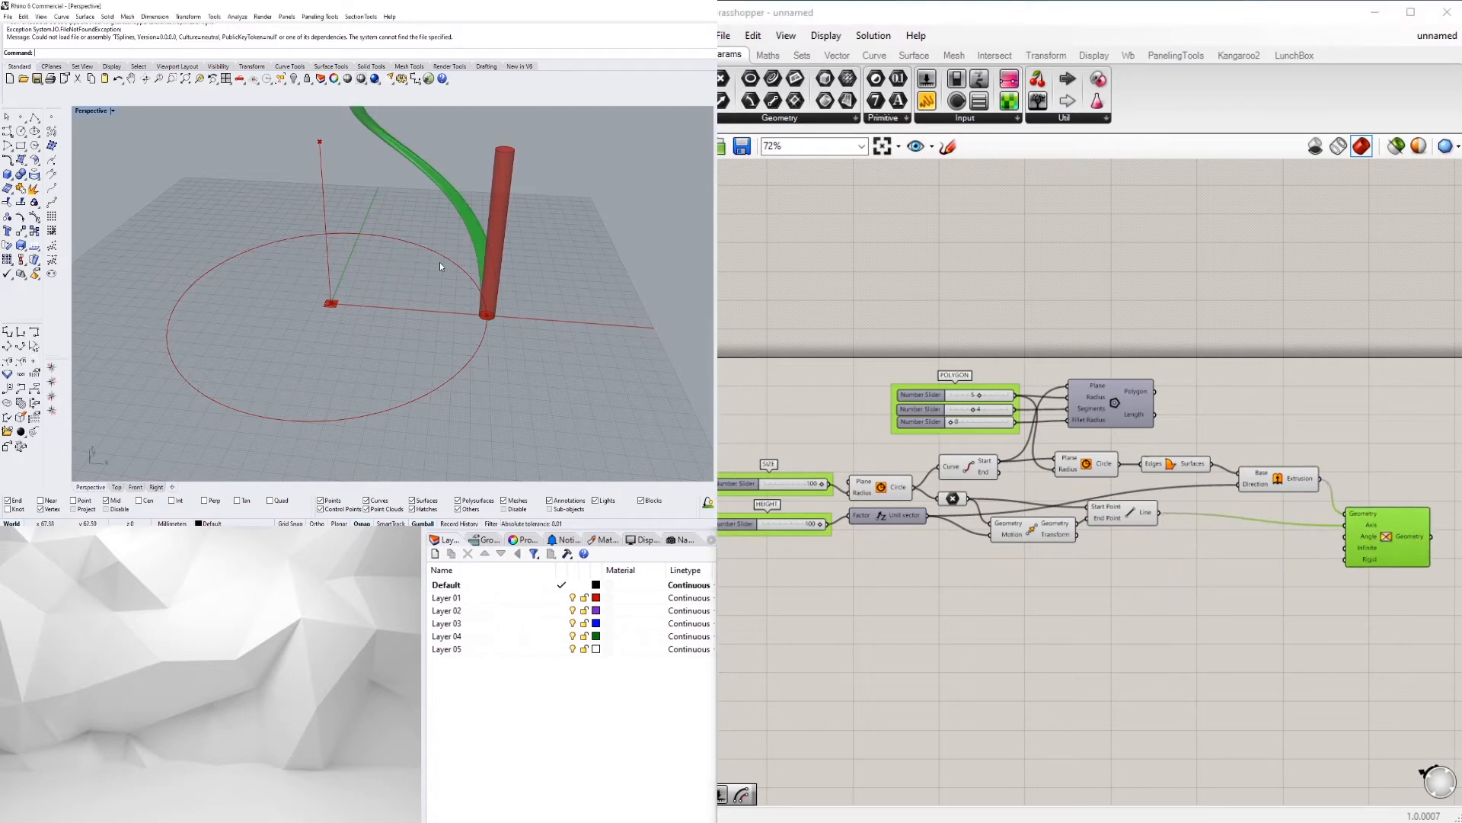
{"action": "right_click_drag", "start_coordinate": [440, 262], "coordinate": [713, 289]}
{"action": "scroll", "coordinate": [1259, 486], "scroll_direction": "up", "scroll_amount": 5}
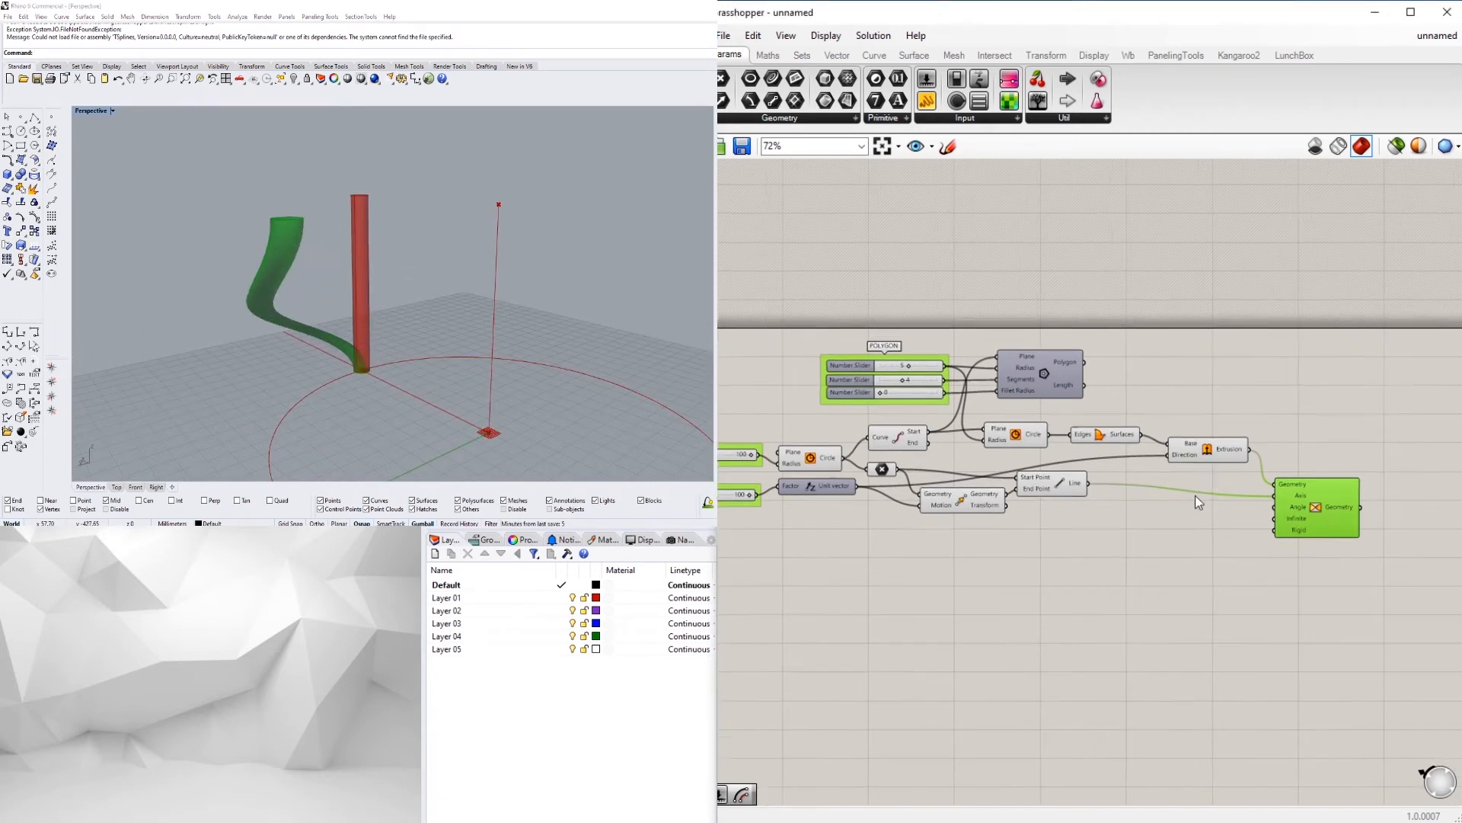
Step: Add a number slider with the value 45 and connect it to the Twist component's Angle input
{"action": "double_click", "coordinate": [1150, 527]}
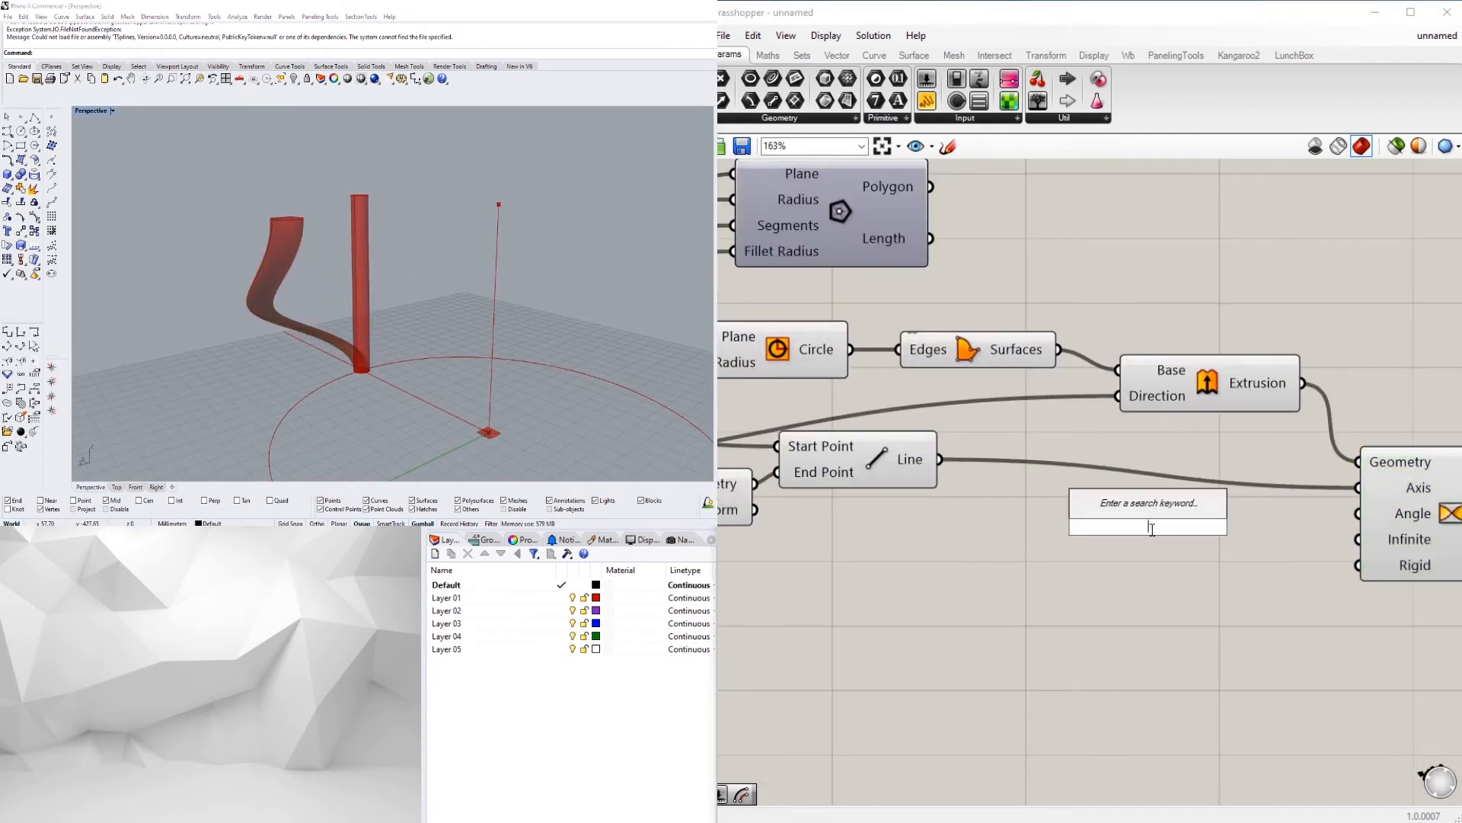
{"action": "type", "text": "45"}
{"action": "key", "text": "Return"}
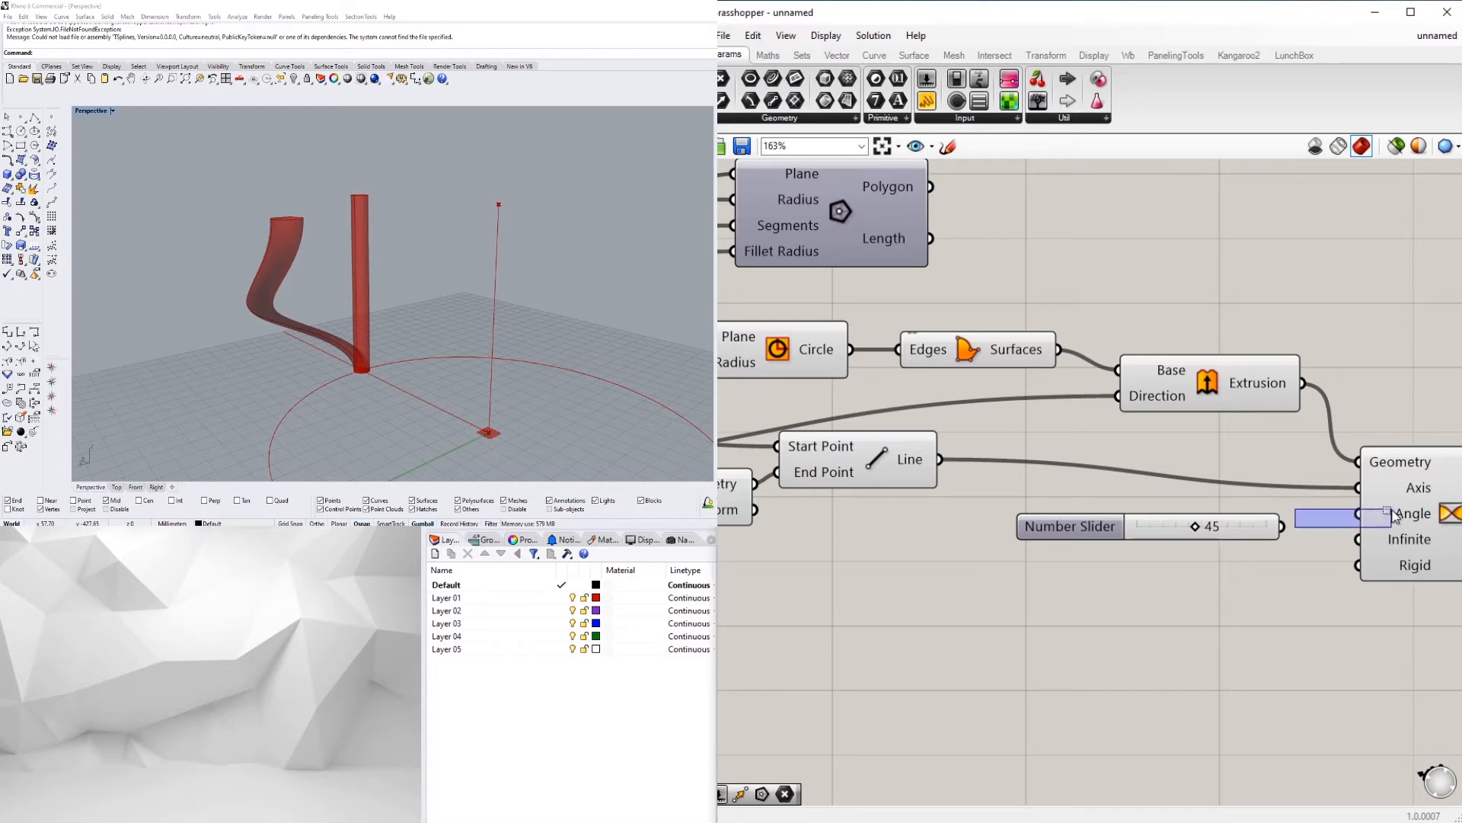
{"action": "left_click_drag", "start_coordinate": [1305, 533], "coordinate": [1363, 512]}
{"action": "right_click", "coordinate": [1390, 516]}
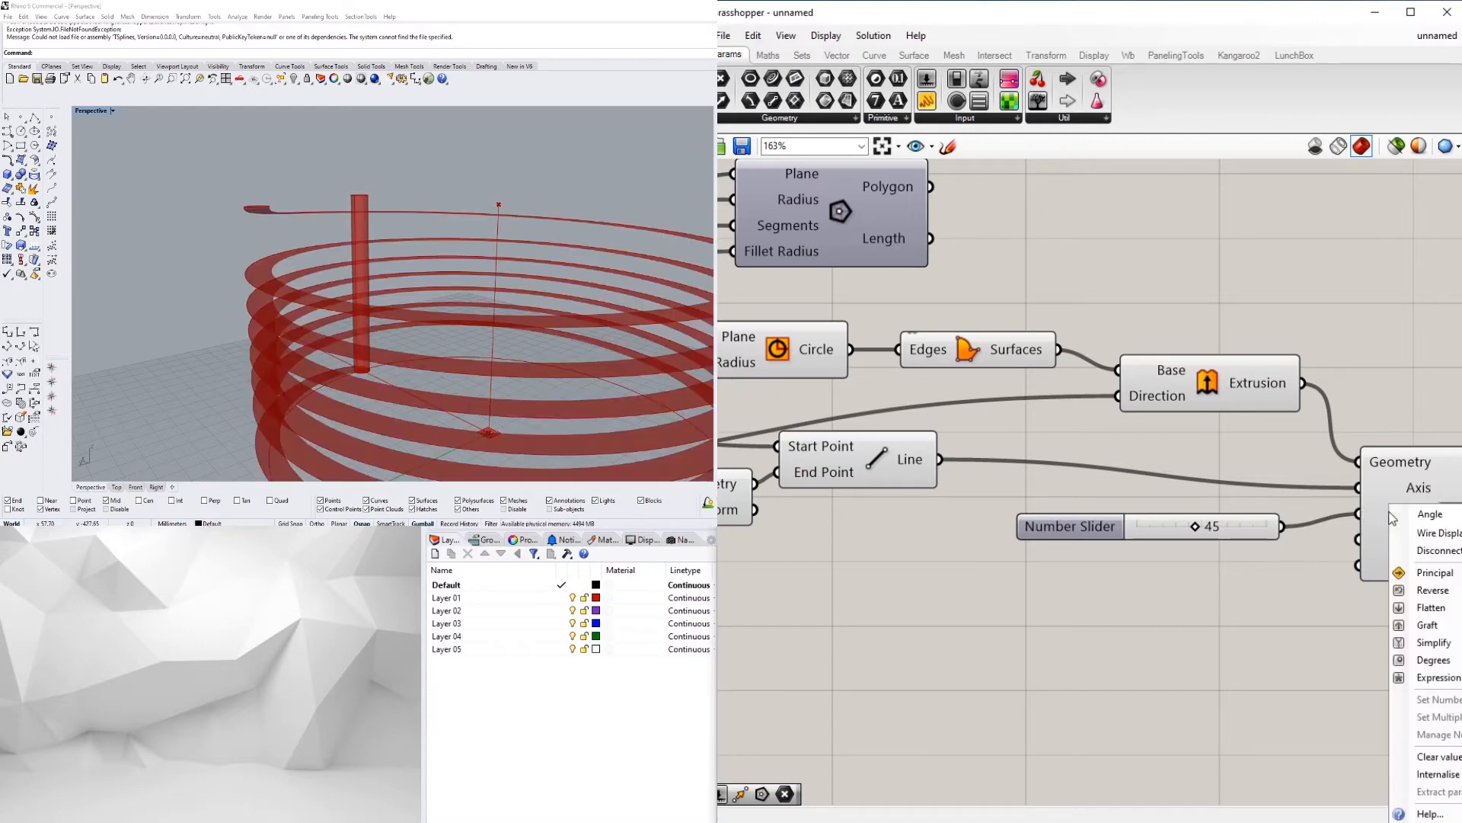
{"action": "left_click", "coordinate": [1027, 635]}
{"action": "scroll", "coordinate": [236, 304], "scroll_direction": "down", "scroll_amount": 3}
{"action": "right_click_drag", "start_coordinate": [236, 304], "coordinate": [332, 286]}
{"action": "scroll", "coordinate": [313, 266], "scroll_direction": "up", "scroll_amount": 5}
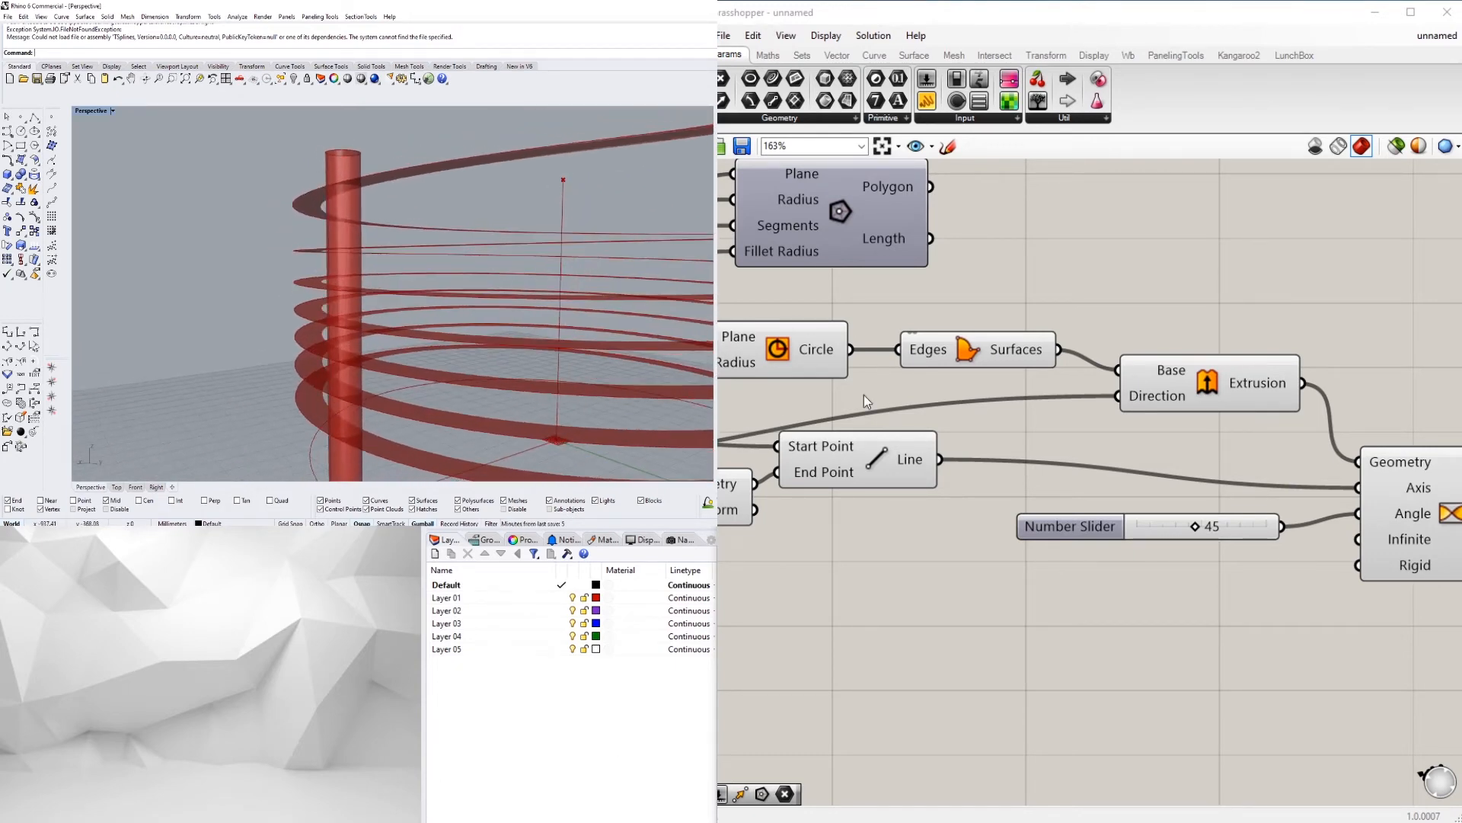
Step: Set the slider feeding the Radius inputs in the POLYGON group to 7
{"action": "scroll", "coordinate": [1070, 403], "scroll_direction": "down", "scroll_amount": 4}
{"action": "right_click_drag", "start_coordinate": [944, 427], "coordinate": [1058, 433]}
{"action": "scroll", "coordinate": [1111, 400], "scroll_direction": "up", "scroll_amount": 4}
{"action": "scroll", "coordinate": [1179, 426], "scroll_direction": "down", "scroll_amount": 4}
{"action": "right_click_drag", "start_coordinate": [1222, 405], "coordinate": [1176, 423]}
{"action": "scroll", "coordinate": [1107, 405], "scroll_direction": "up", "scroll_amount": 4}
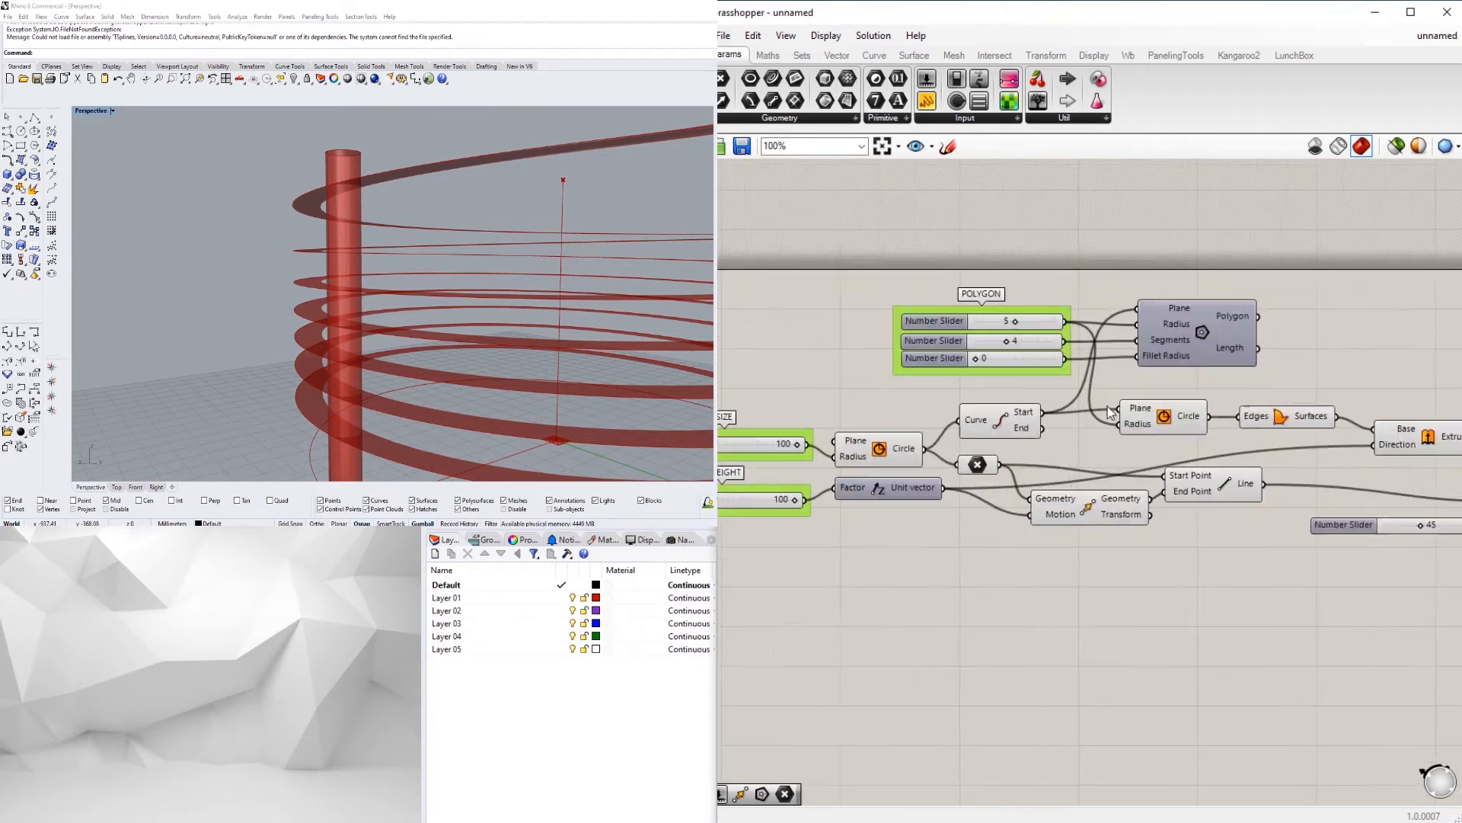
{"action": "right_click_drag", "start_coordinate": [834, 324], "coordinate": [930, 326]}
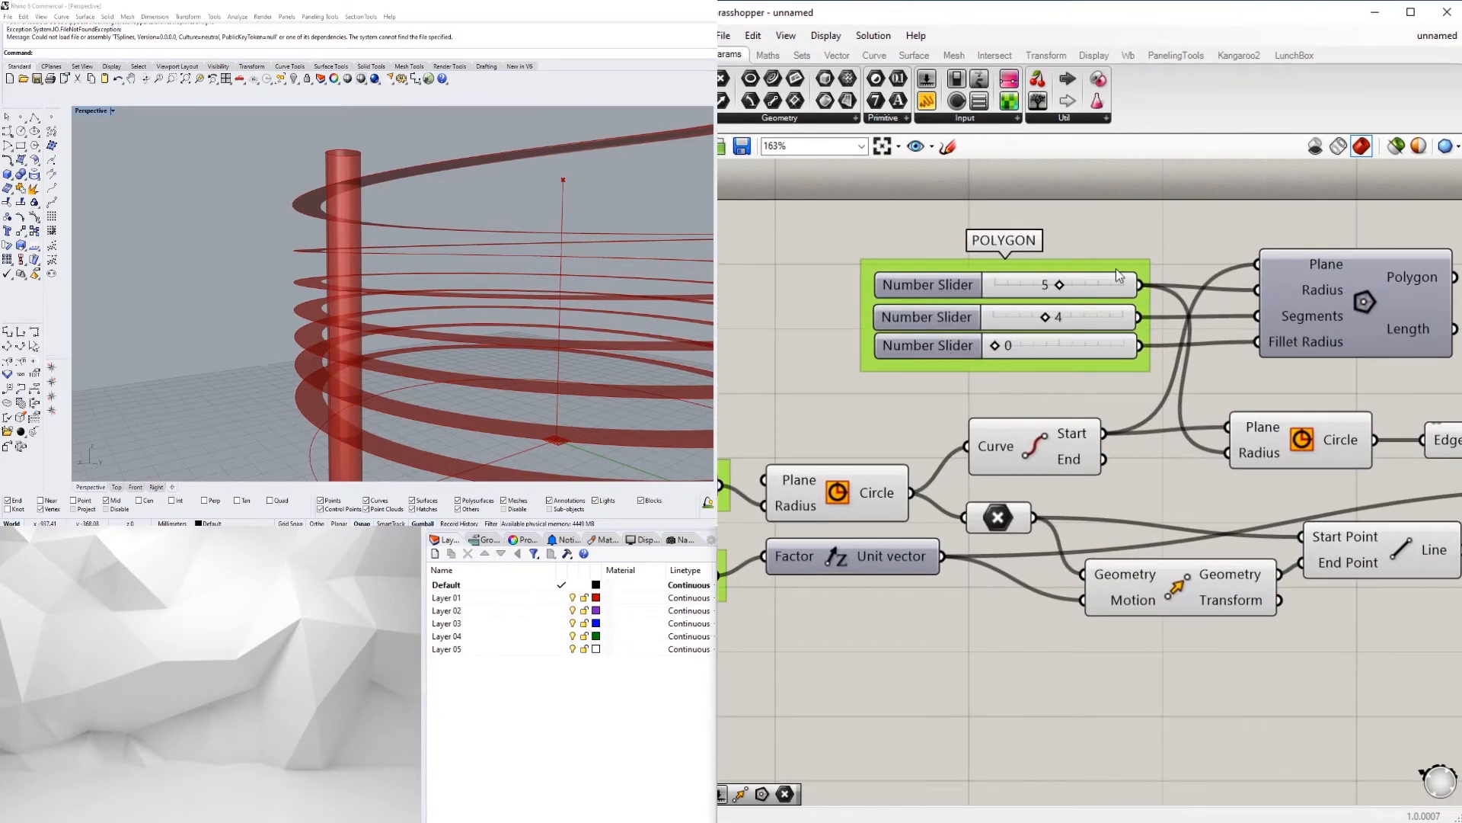
{"action": "right_click_drag", "start_coordinate": [1025, 275], "coordinate": [1044, 303]}
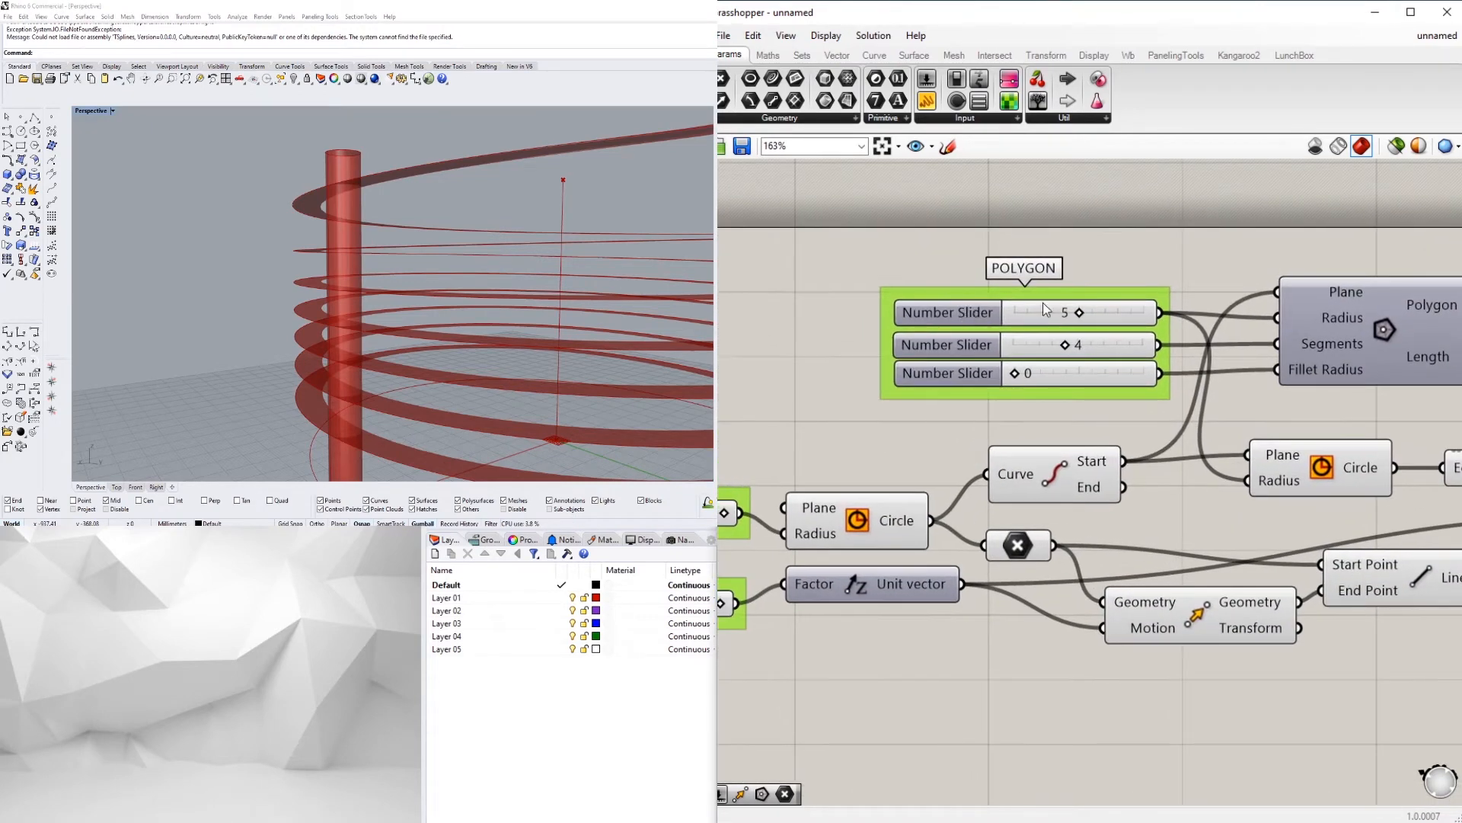
{"action": "left_click_drag", "start_coordinate": [1080, 316], "coordinate": [1095, 285]}
{"action": "scroll", "coordinate": [1137, 261], "scroll_direction": "down", "scroll_amount": 6}
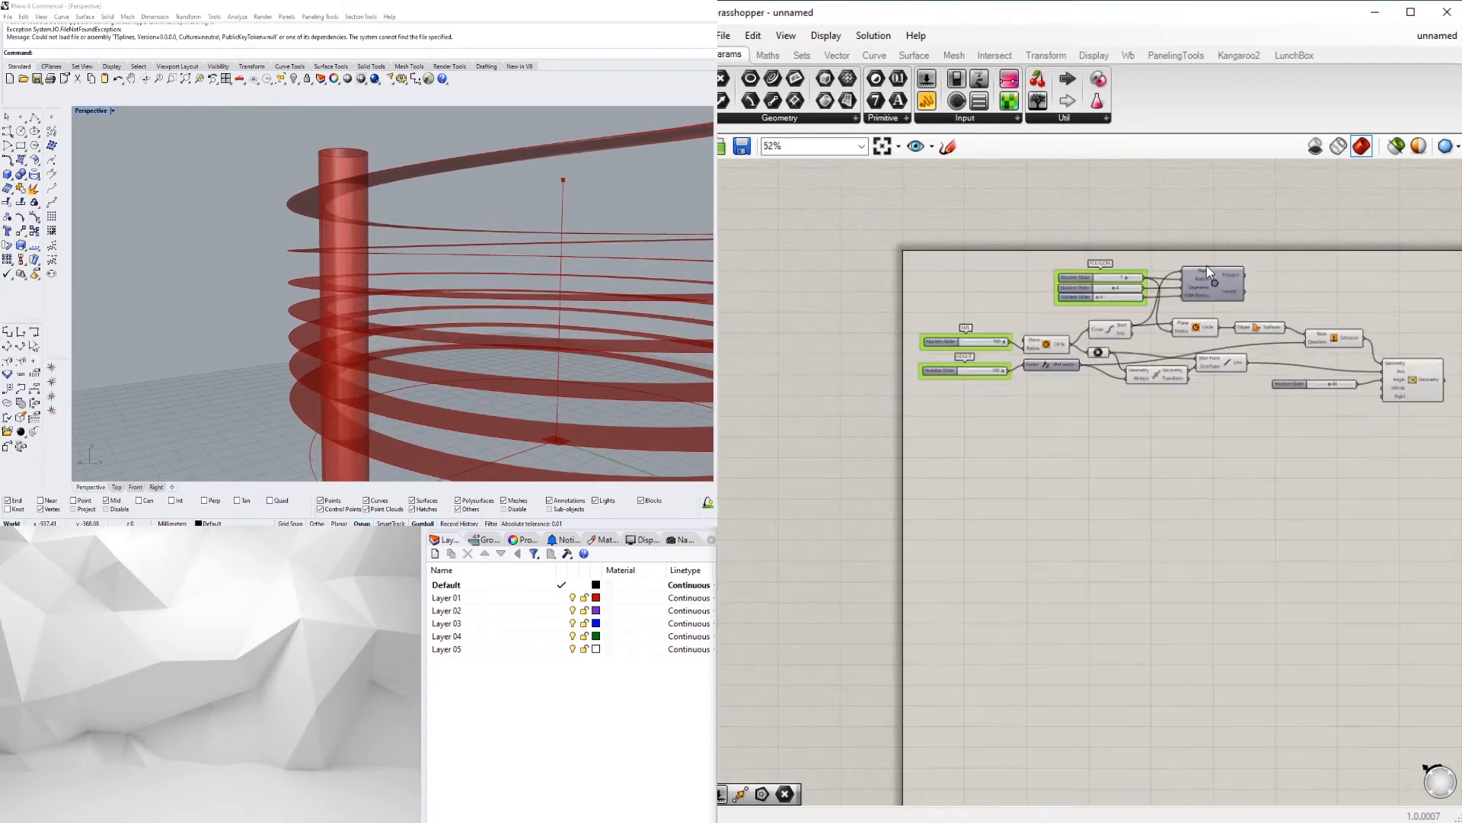
Step: Switch the Twist component's Angle input to degrees
{"action": "right_click_drag", "start_coordinate": [1339, 378], "coordinate": [1130, 436]}
{"action": "scroll", "coordinate": [1135, 439], "scroll_direction": "up", "scroll_amount": 5}
{"action": "right_click_drag", "start_coordinate": [1216, 464], "coordinate": [1244, 461]}
{"action": "left_click", "coordinate": [1026, 446]}
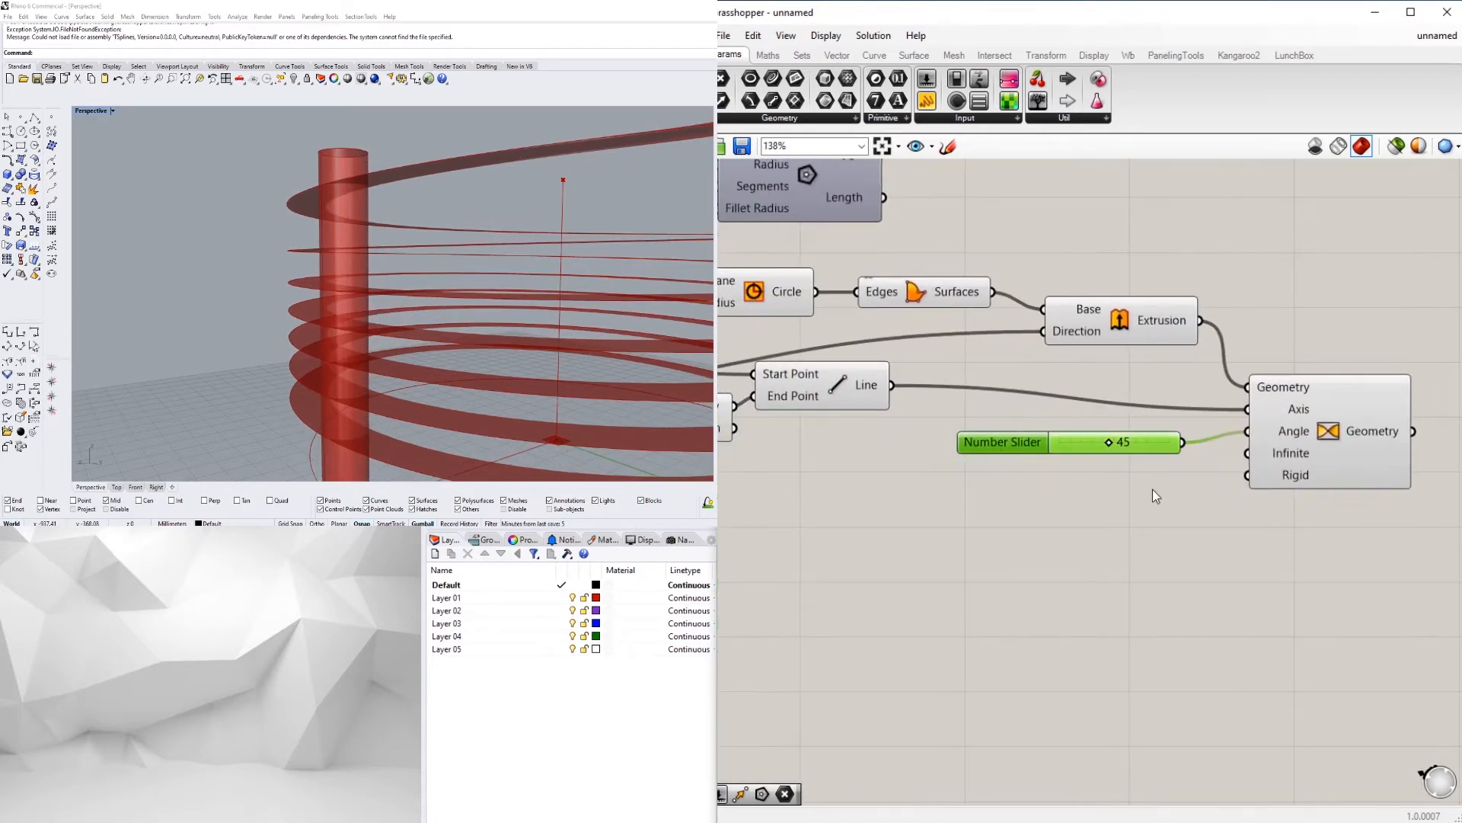
{"action": "right_click", "coordinate": [1272, 427]}
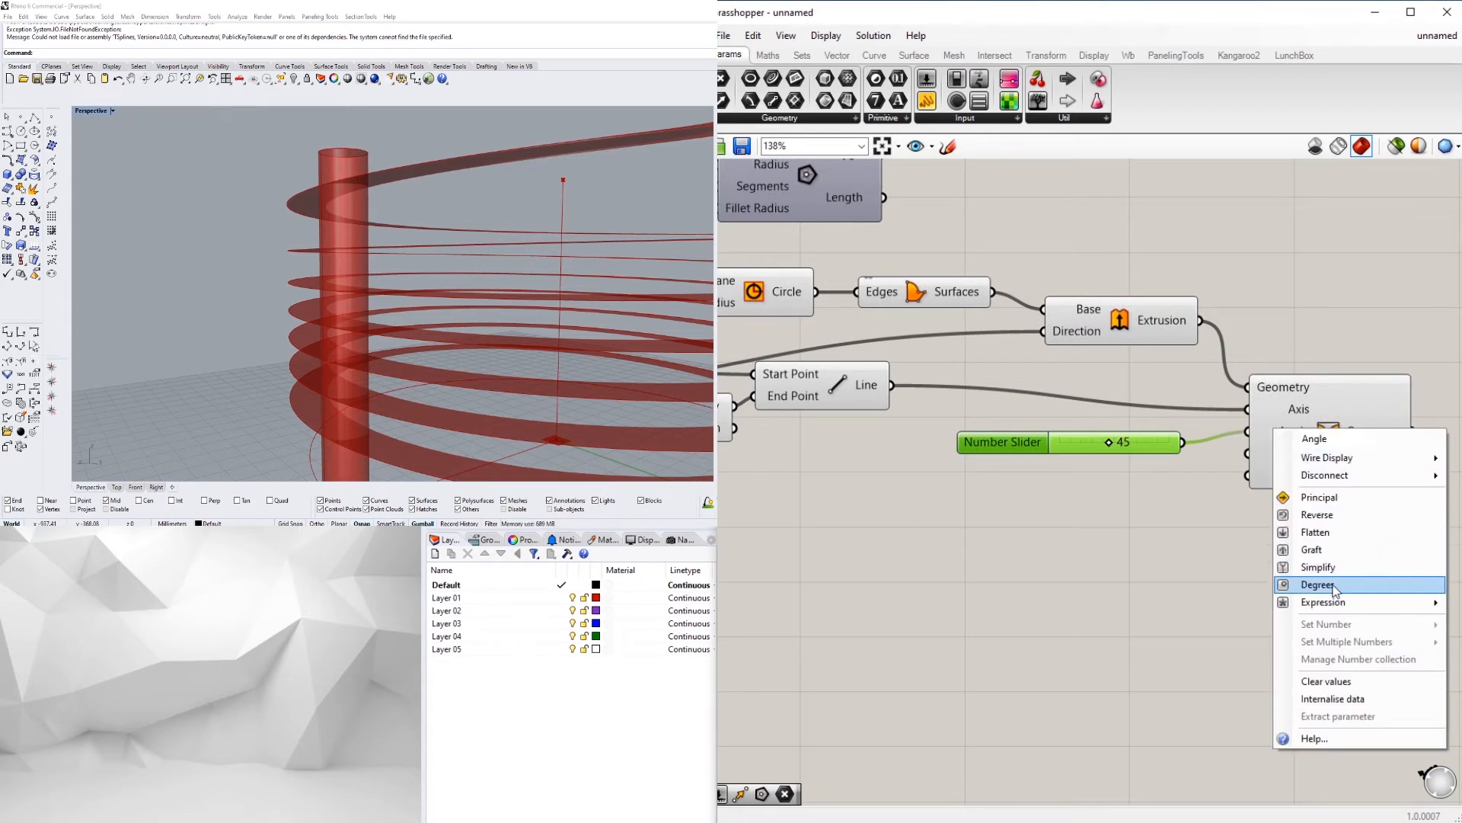
{"action": "left_click", "coordinate": [1306, 588]}
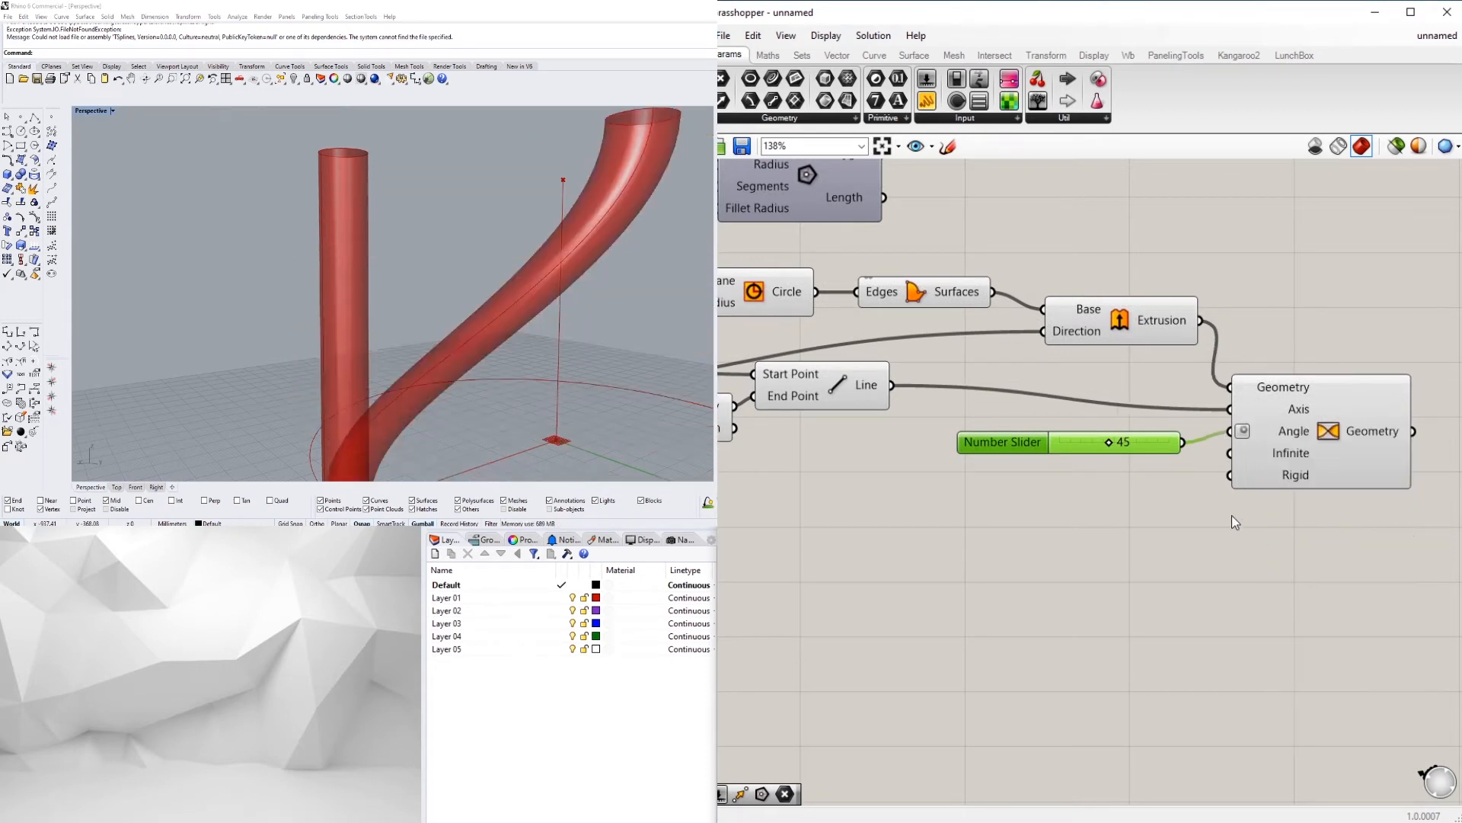
Step: Set the slider feeding the Twist angle to 10
{"action": "double_click", "coordinate": [1127, 445]}
{"action": "type", "text": "10"}
{"action": "key", "text": "Return"}
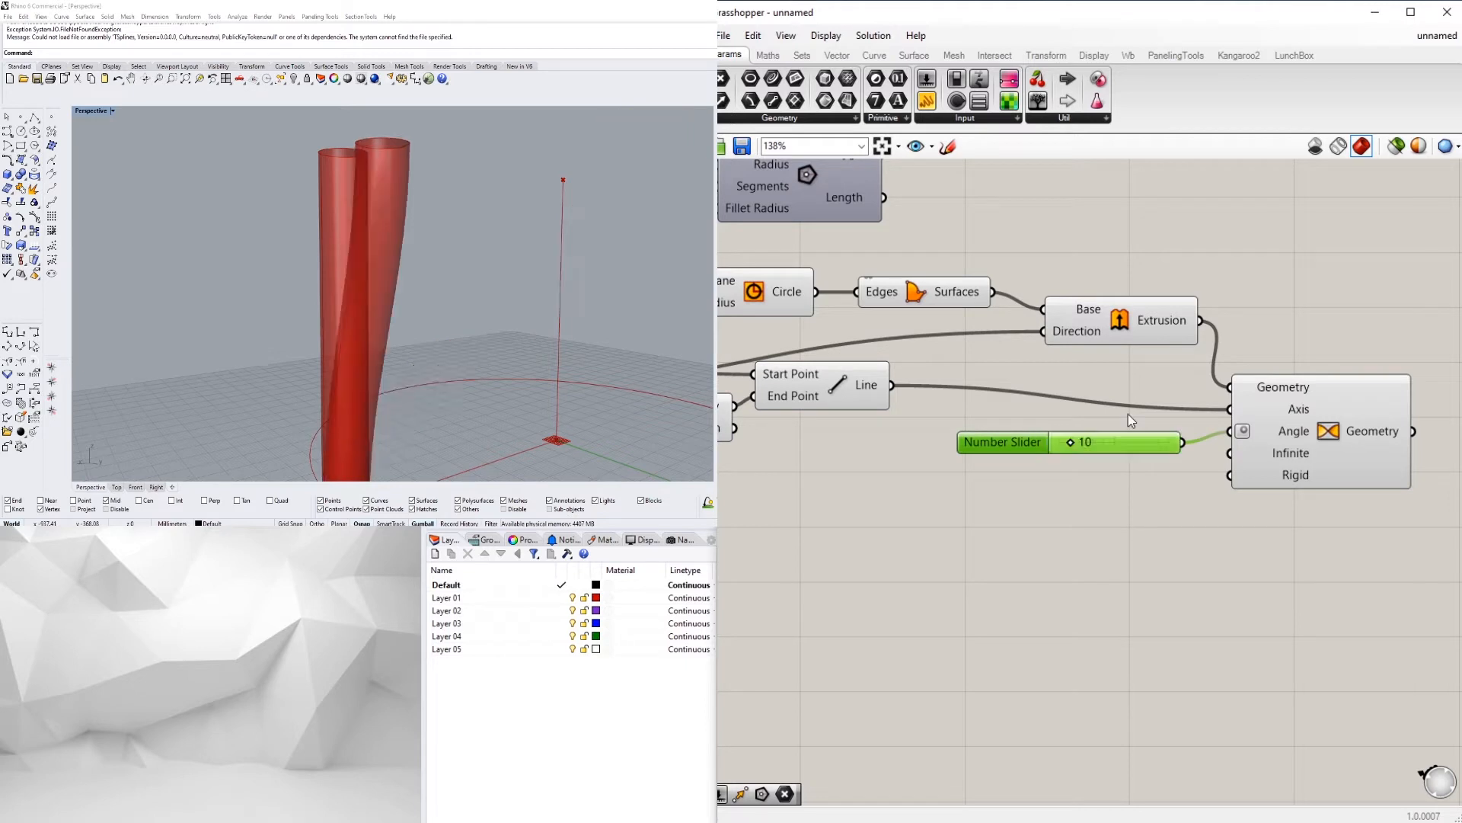
{"action": "scroll", "coordinate": [313, 220], "scroll_direction": "down", "scroll_amount": 5}
{"action": "right_click_drag", "start_coordinate": [314, 219], "coordinate": [403, 221]}
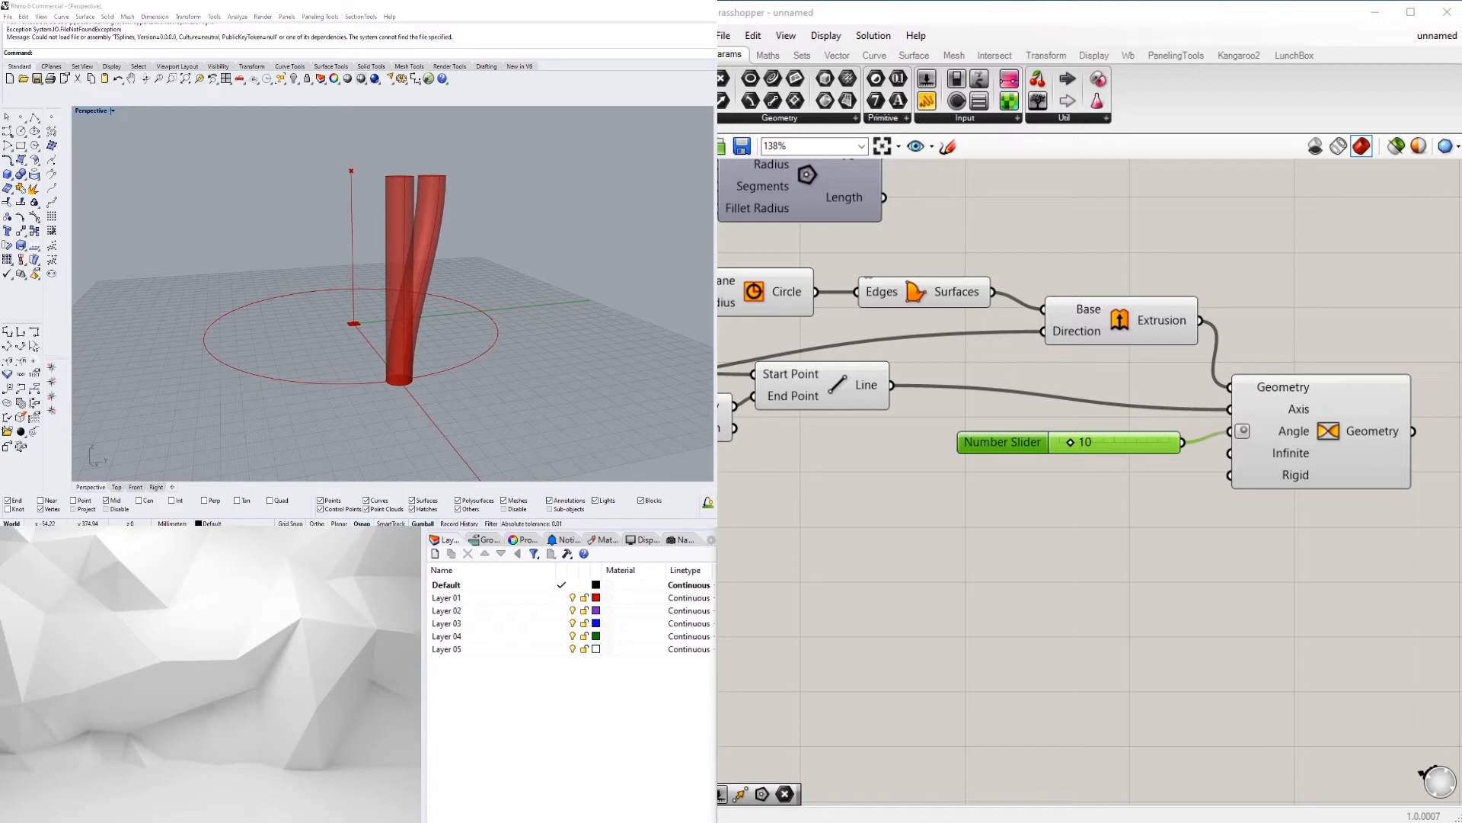
{"action": "right_click_drag", "start_coordinate": [607, 348], "coordinate": [568, 333]}
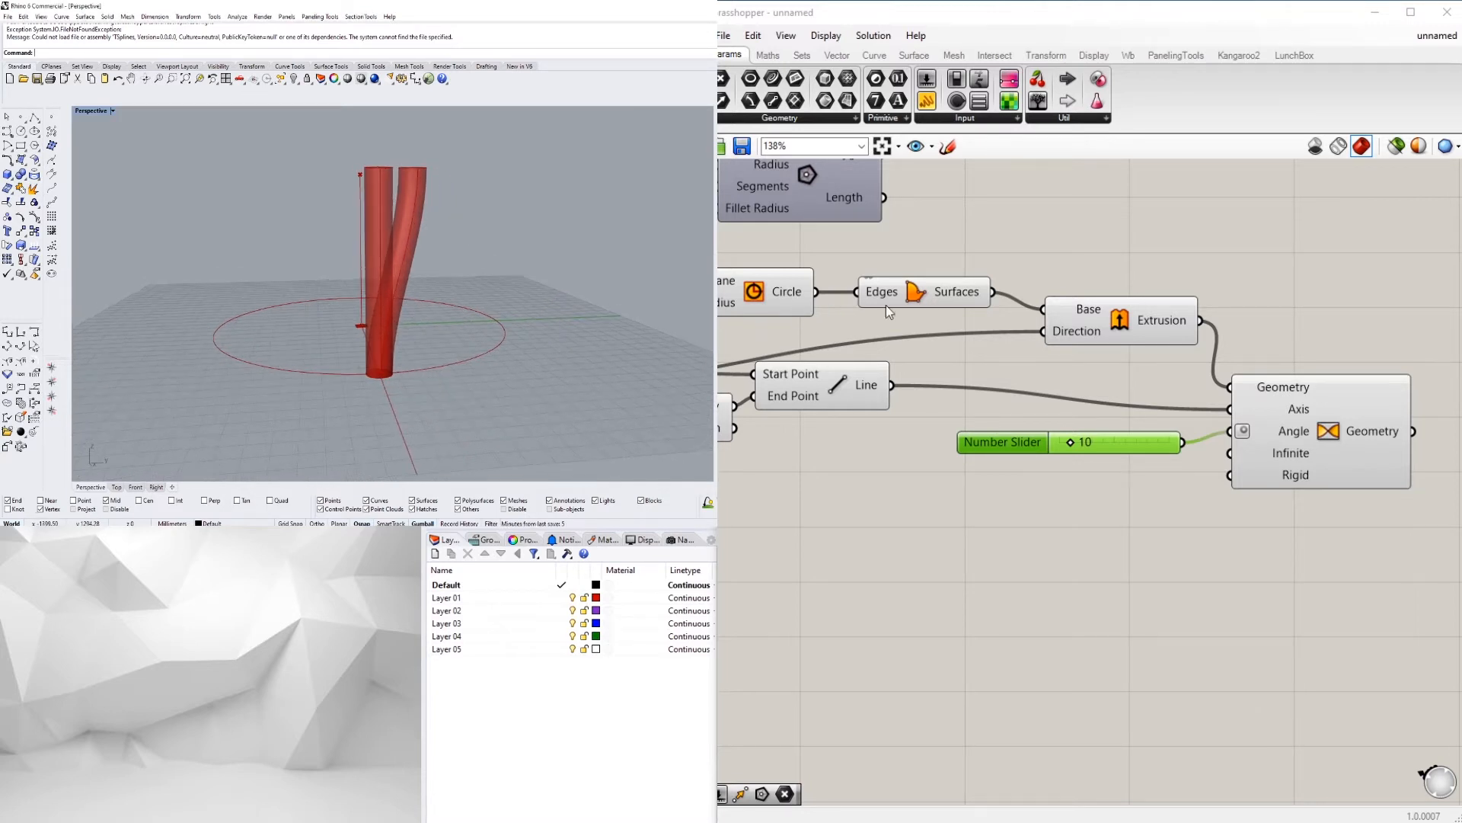
Step: Turn off the preview of the Extrude component
{"action": "right_click", "coordinate": [1112, 313]}
{"action": "left_click", "coordinate": [1131, 344]}
{"action": "left_click", "coordinate": [1201, 269]}
Step: Nudge the Twist, Line and angle slider components into a tidier layout
{"action": "left_click_drag", "start_coordinate": [1311, 414], "coordinate": [1308, 382]}
{"action": "right_click_drag", "start_coordinate": [912, 404], "coordinate": [1078, 423]}
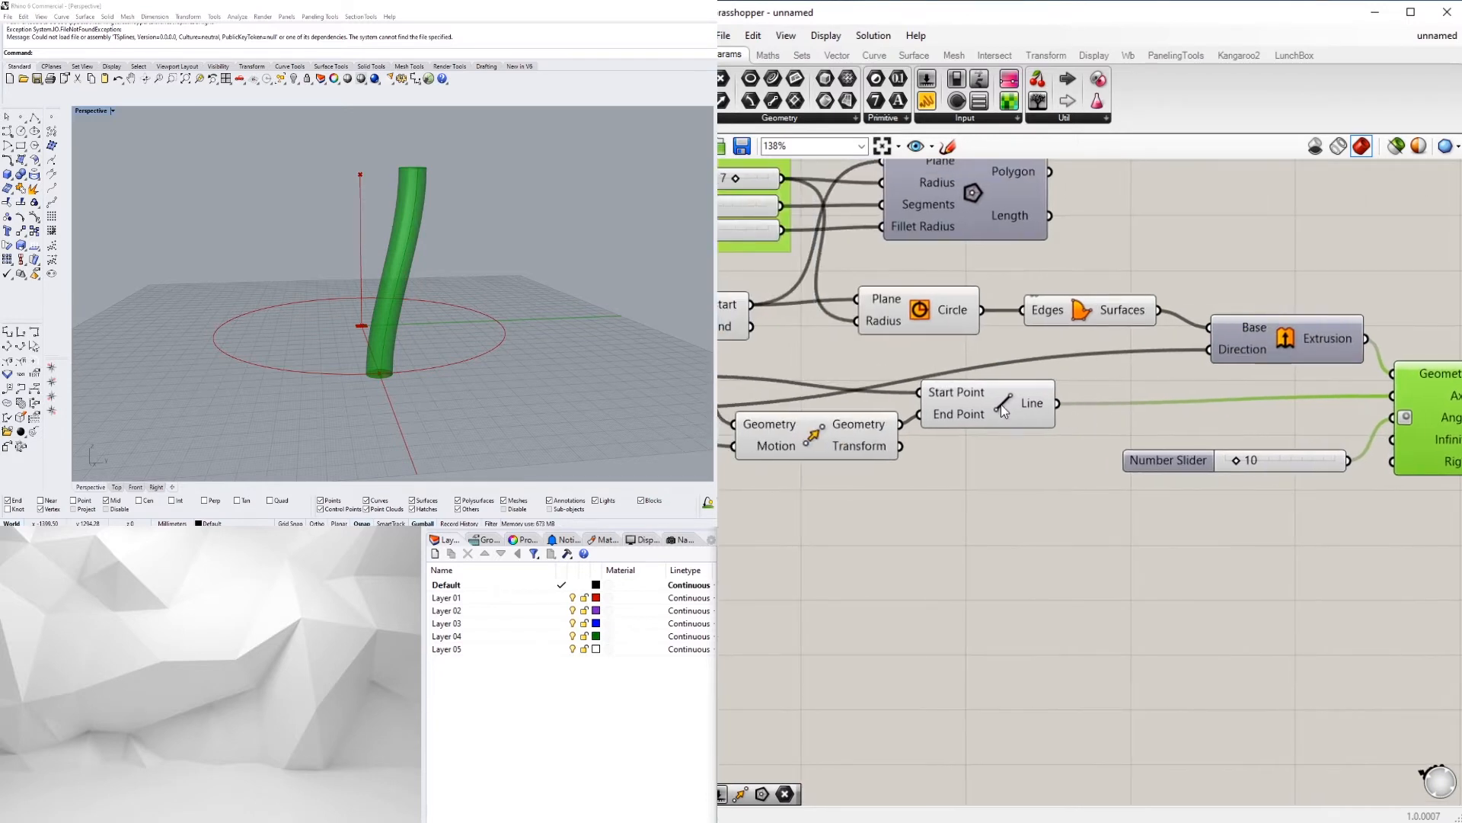
{"action": "left_click_drag", "start_coordinate": [1015, 410], "coordinate": [1032, 421]}
{"action": "left_click", "coordinate": [1048, 478]}
{"action": "left_click_drag", "start_coordinate": [1175, 463], "coordinate": [1159, 460]}
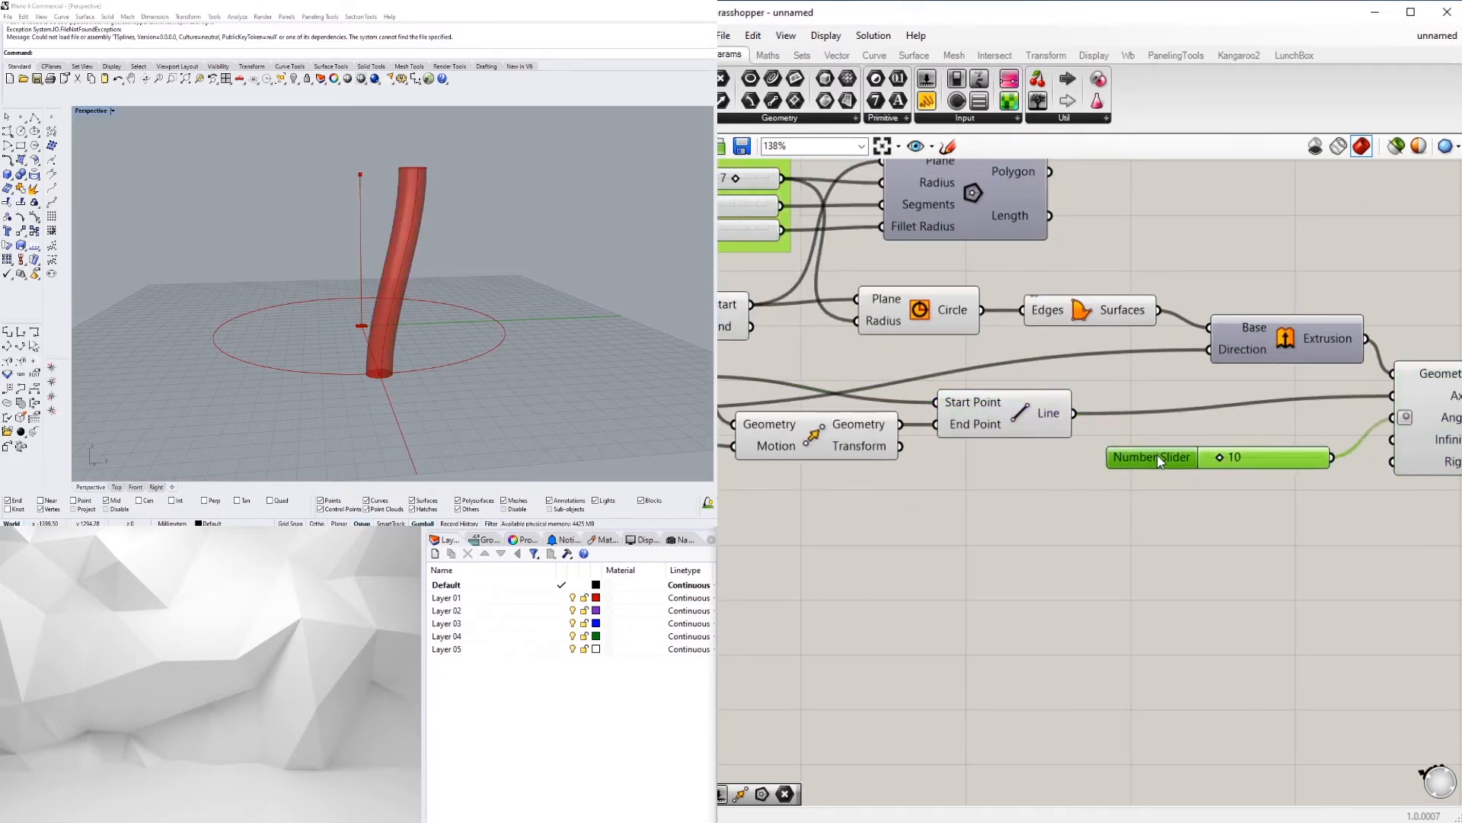
{"action": "left_click", "coordinate": [1119, 501]}
{"action": "right_click_drag", "start_coordinate": [491, 302], "coordinate": [583, 335]}
{"action": "scroll", "coordinate": [1265, 483], "scroll_direction": "down", "scroll_amount": 4}
{"action": "right_click_drag", "start_coordinate": [1272, 489], "coordinate": [1126, 503]}
{"action": "left_click", "coordinate": [1243, 469]}
{"action": "left_click", "coordinate": [1188, 526]}
{"action": "right_click_drag", "start_coordinate": [277, 323], "coordinate": [427, 311]}
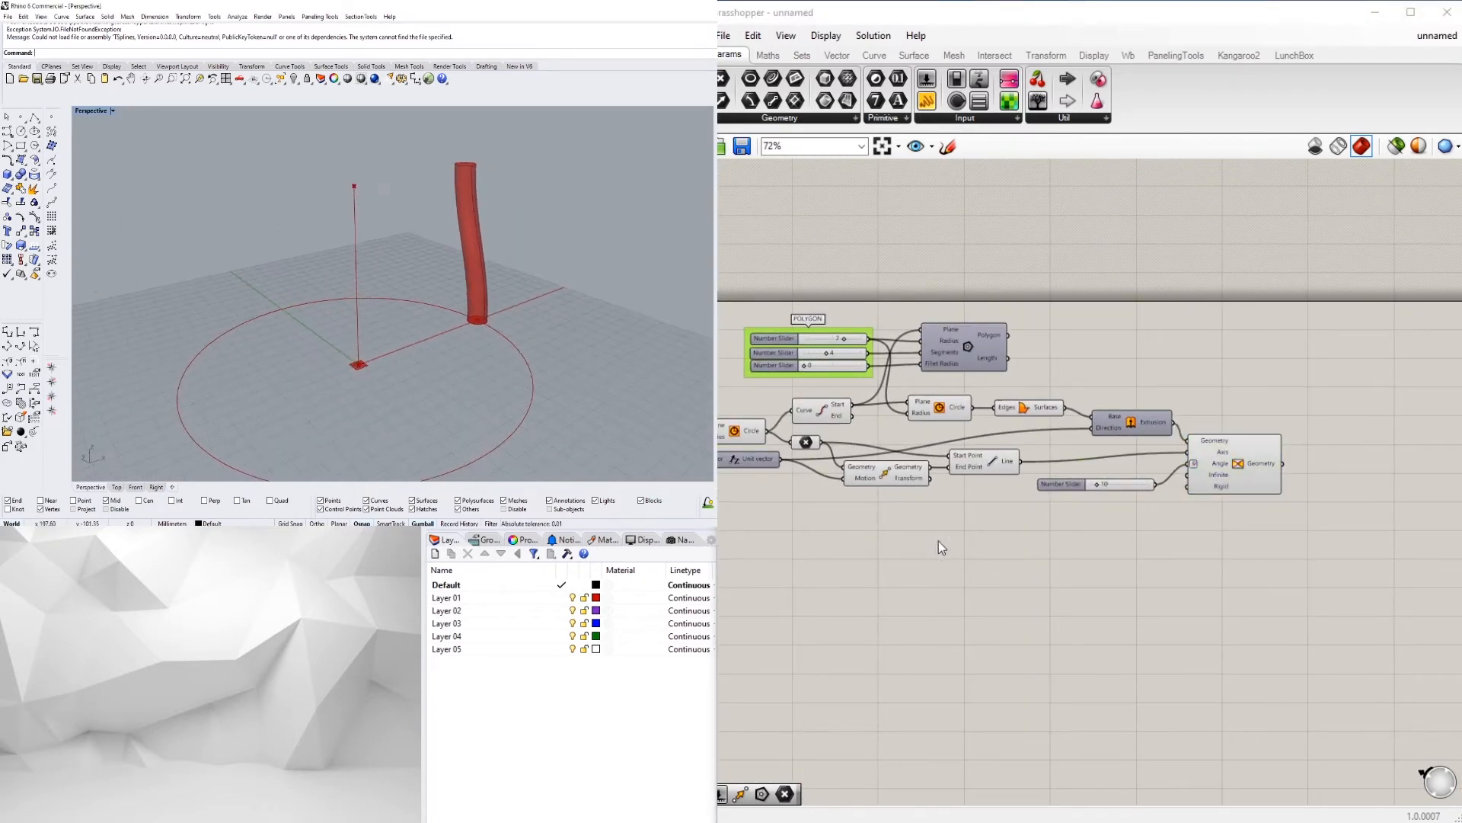
Step: Add a Series component and a Rotate component in the free area beyond the Twist component
{"action": "double_click", "coordinate": [1354, 579]}
{"action": "type", "text": "series"}
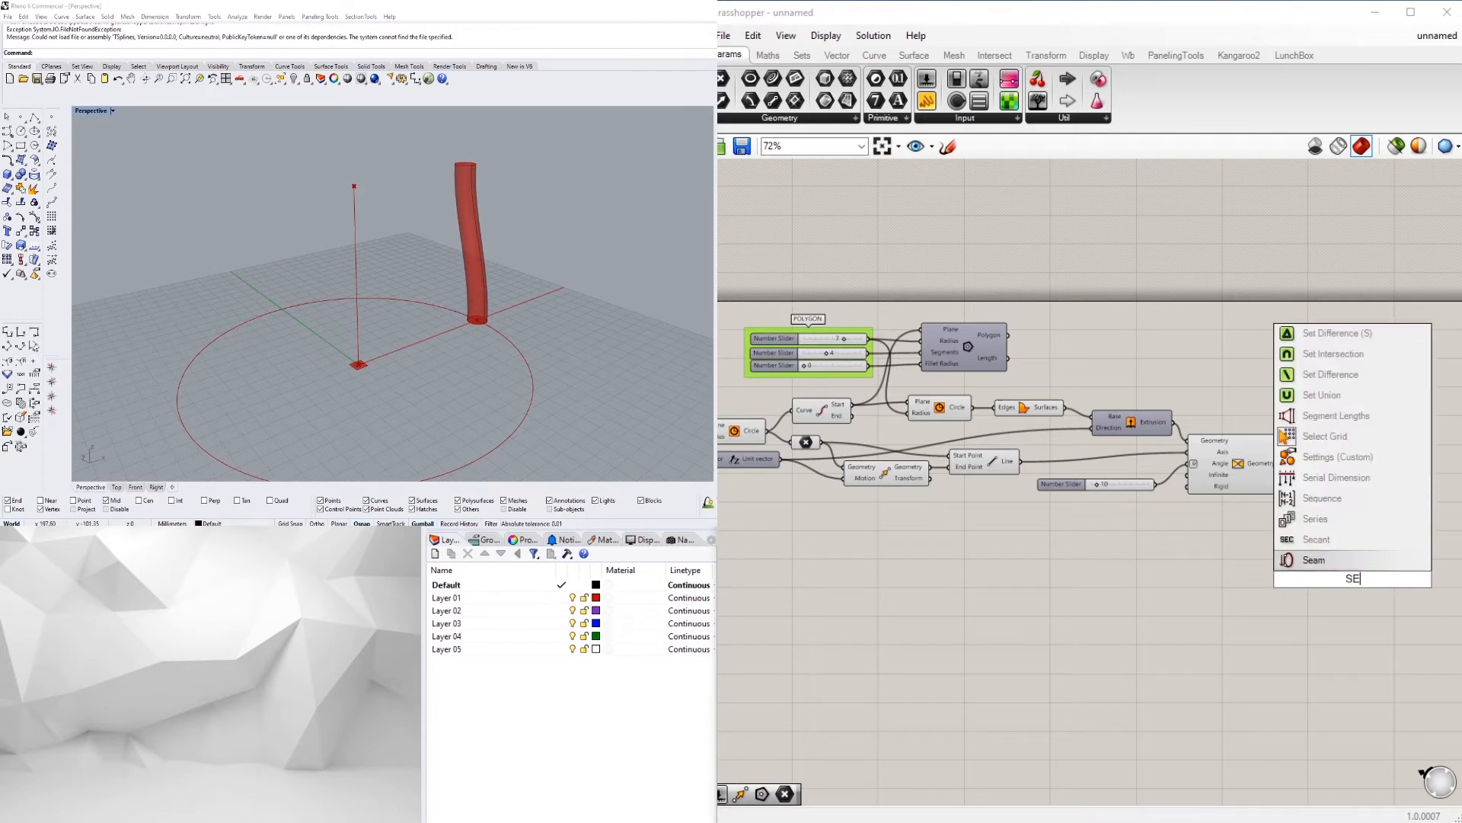
{"action": "left_click", "coordinate": [1341, 557]}
{"action": "right_click_drag", "start_coordinate": [1401, 528], "coordinate": [1277, 543]}
{"action": "double_click", "coordinate": [1305, 524]}
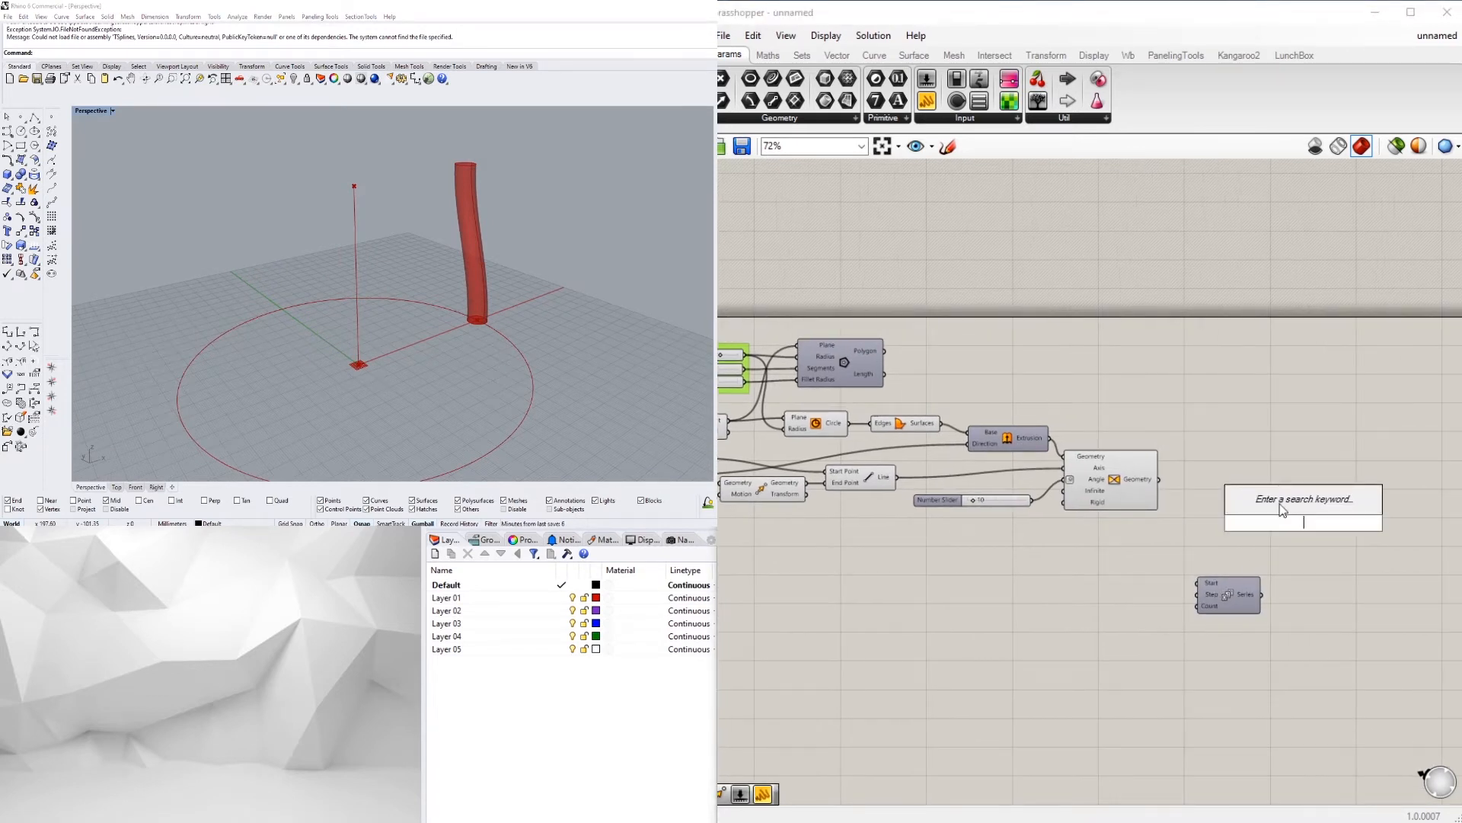
{"action": "type", "text": "ROT"}
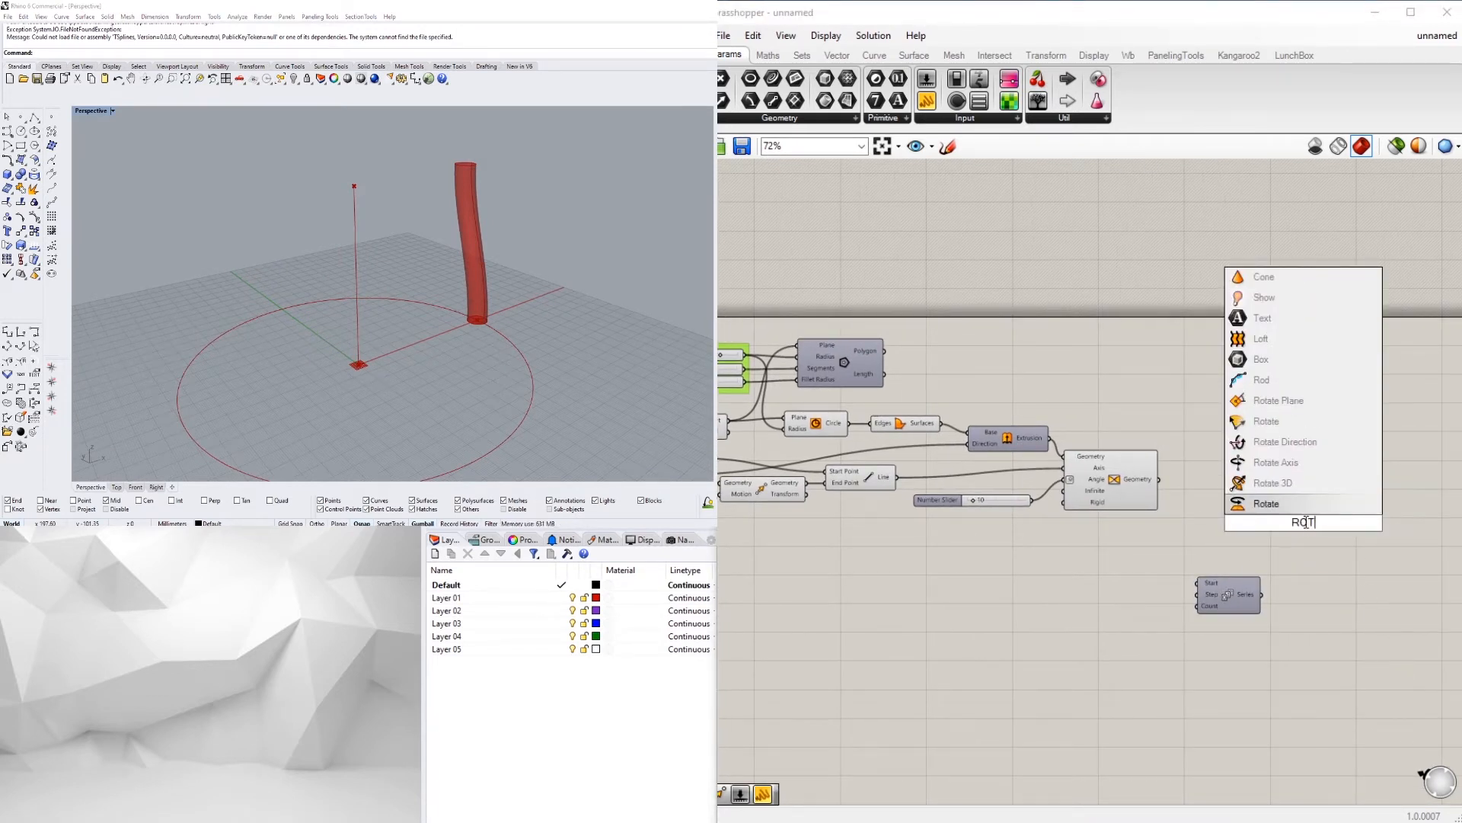
{"action": "left_click", "coordinate": [1287, 499]}
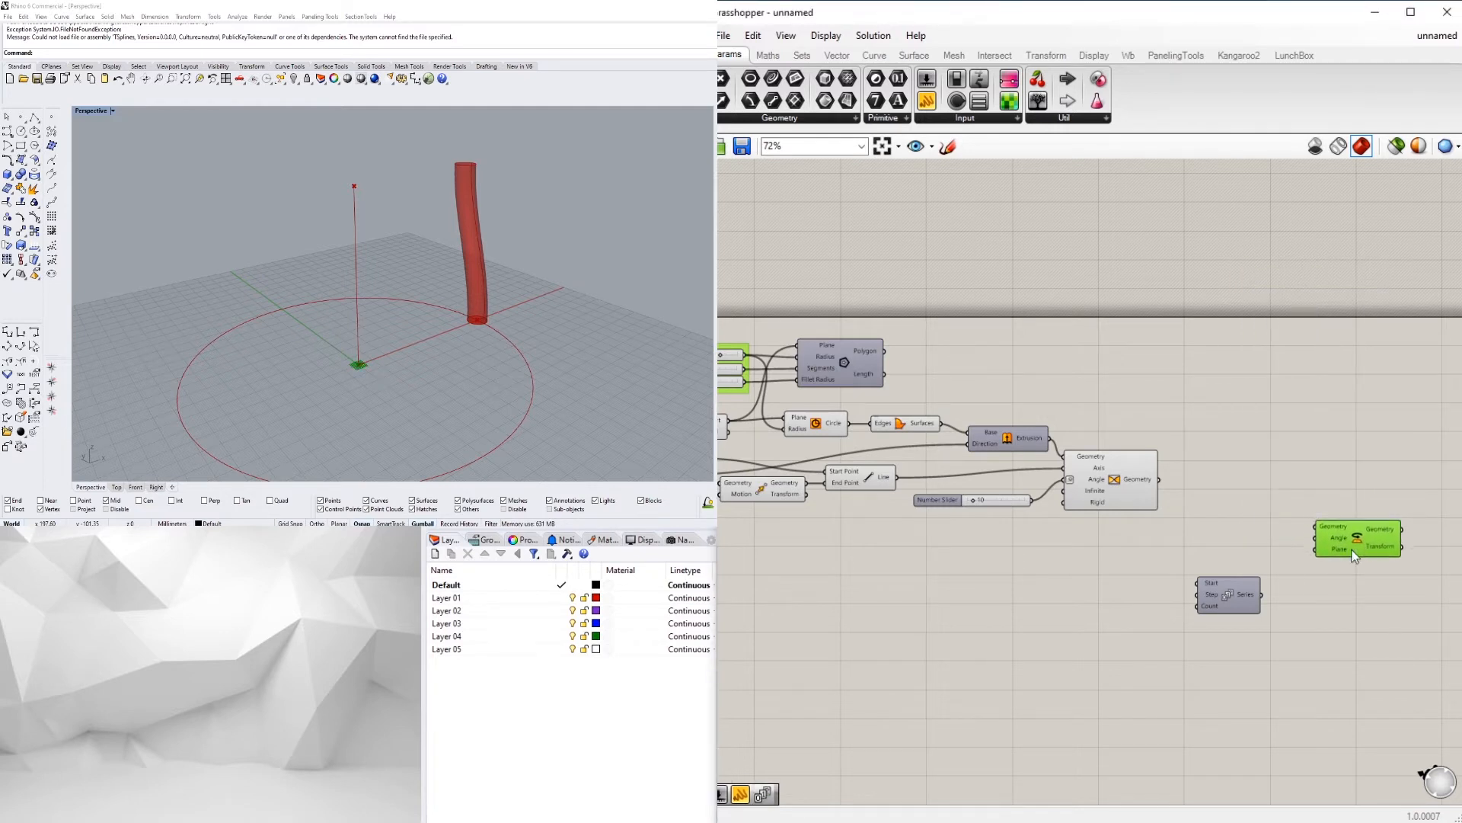
{"action": "scroll", "coordinate": [1321, 571], "scroll_direction": "up", "scroll_amount": 2}
{"action": "double_click", "coordinate": [1002, 592]}
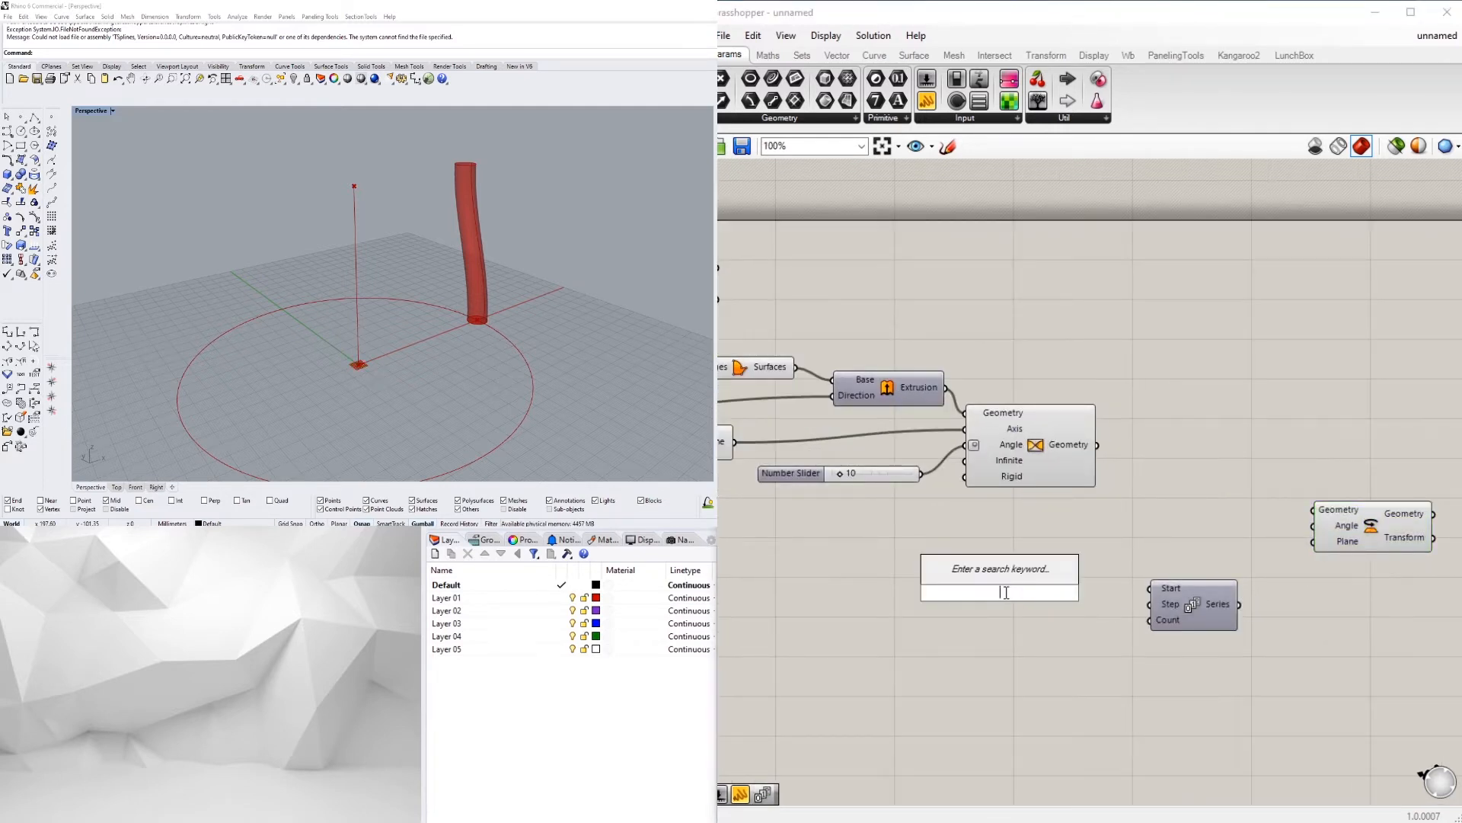
{"action": "left_click_drag", "start_coordinate": [919, 474], "coordinate": [1088, 622]}
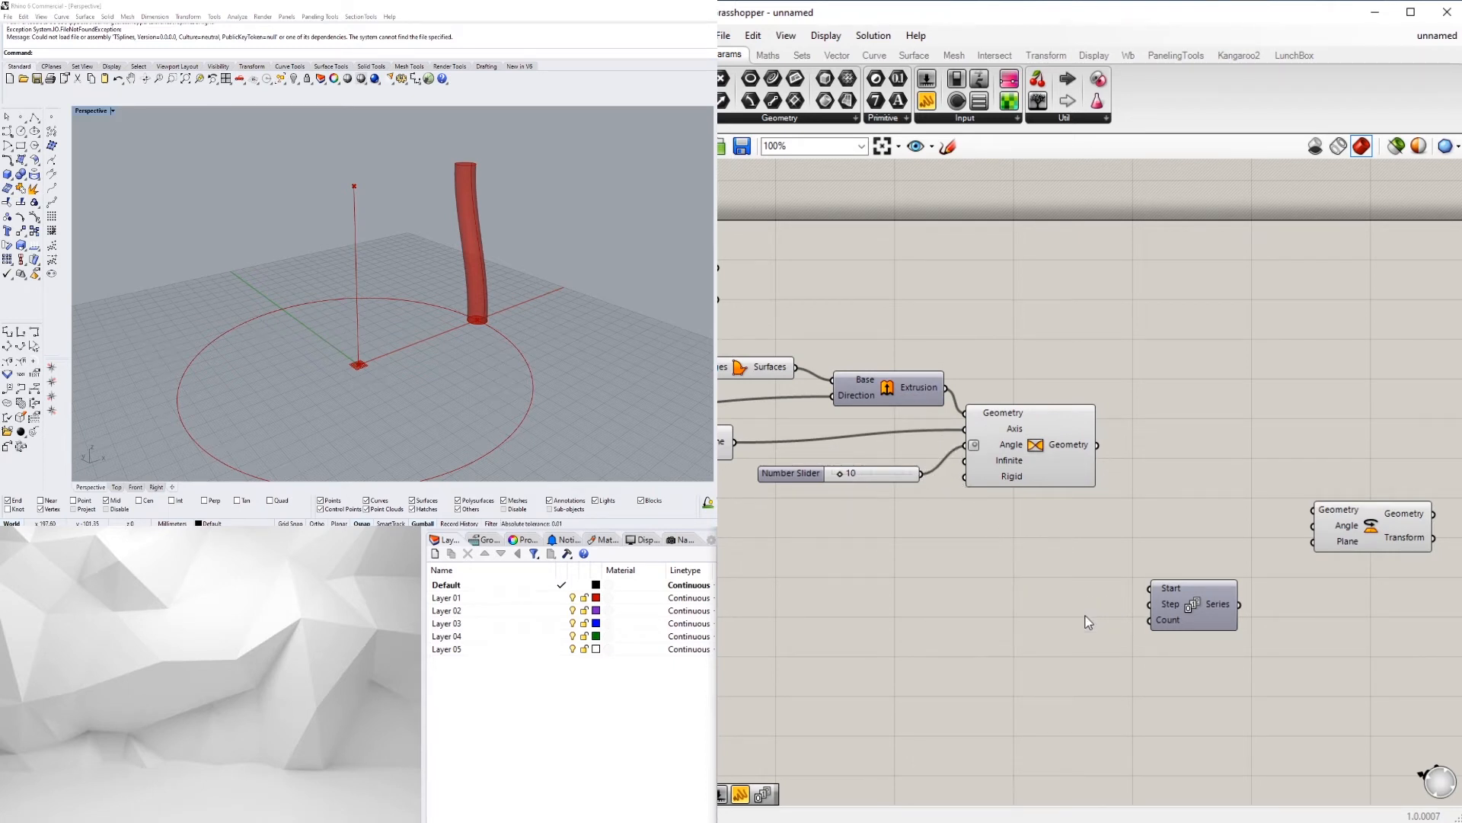
{"action": "double_click", "coordinate": [1008, 592]}
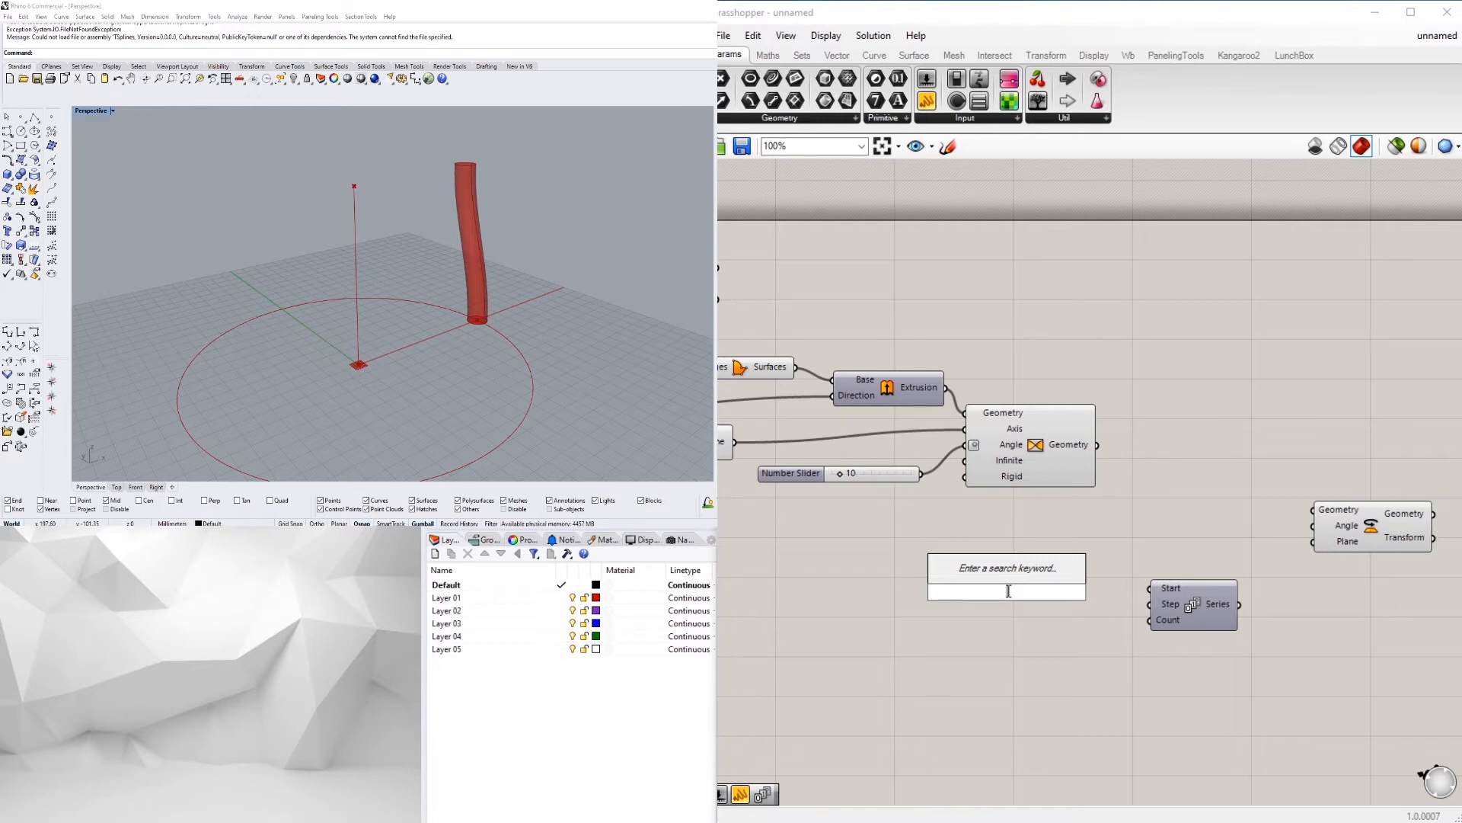
{"action": "left_click", "coordinate": [1049, 502]}
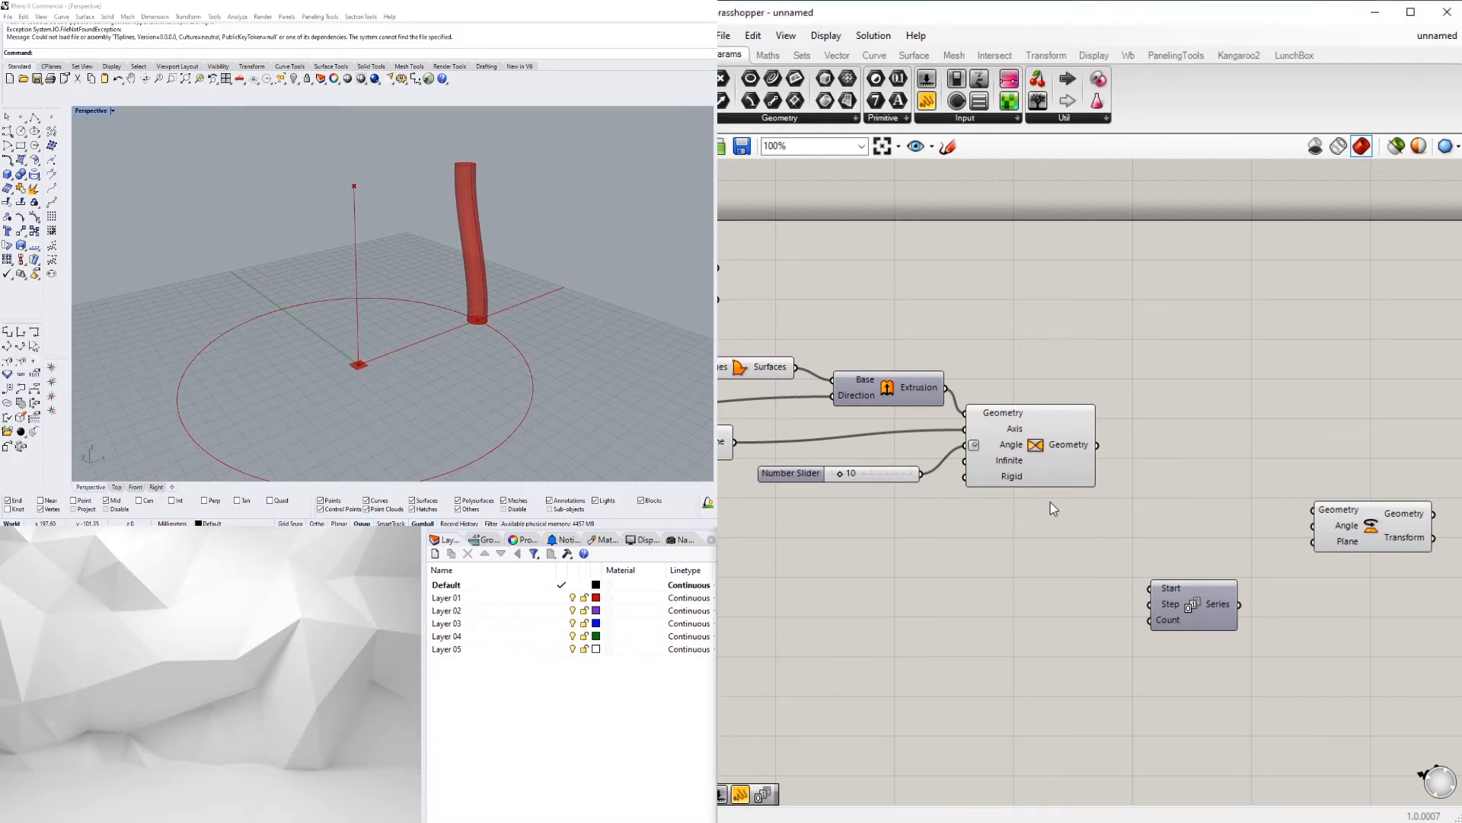
Step: Place a panel containing 360 beside the Series component and shrink it to fit its text
{"action": "left_click", "coordinate": [927, 100]}
{"action": "left_click", "coordinate": [1027, 588]}
{"action": "double_click", "coordinate": [1034, 596]}
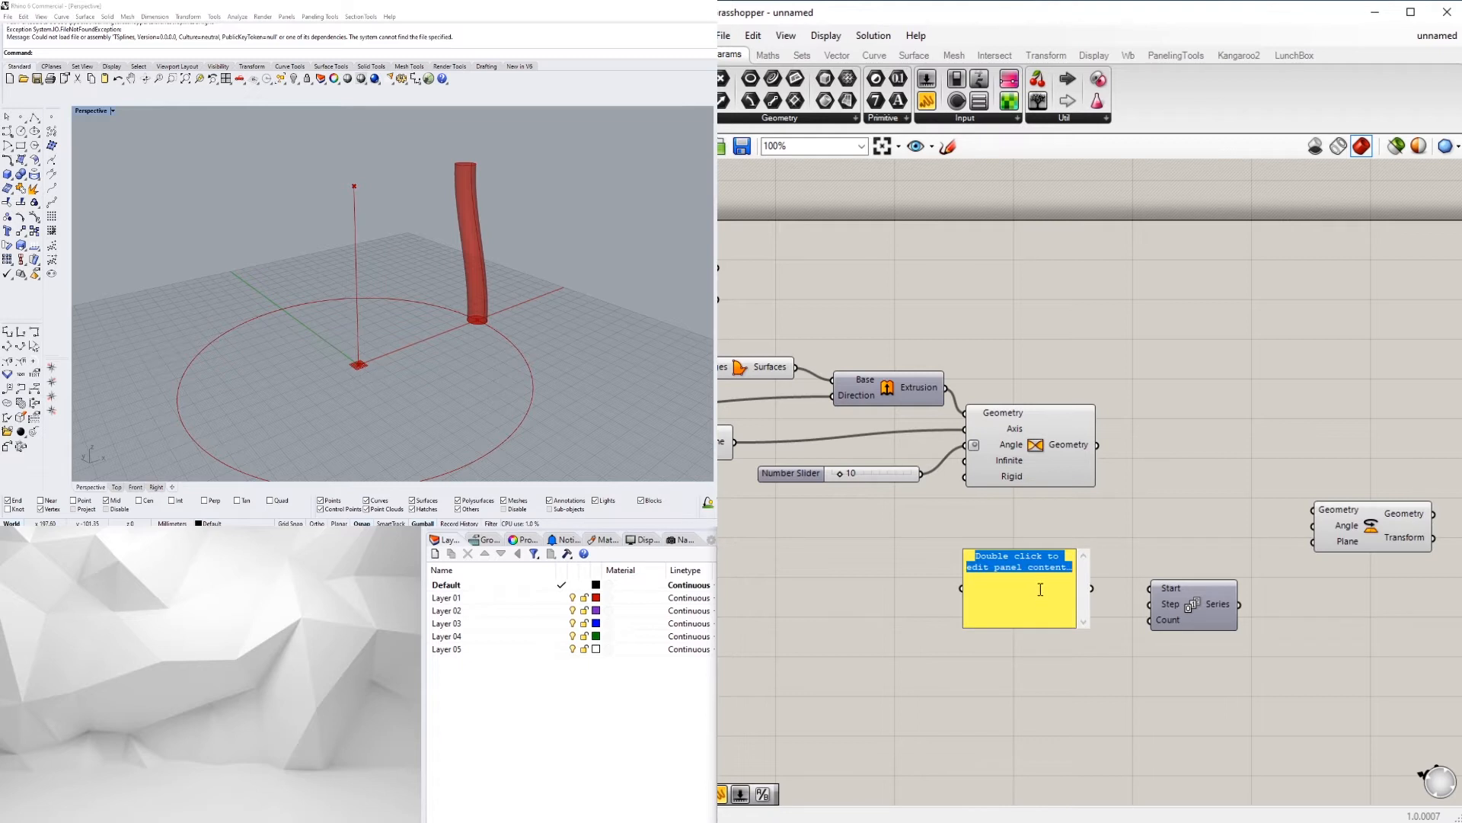
{"action": "type", "text": "360"}
{"action": "left_click", "coordinate": [1090, 621]}
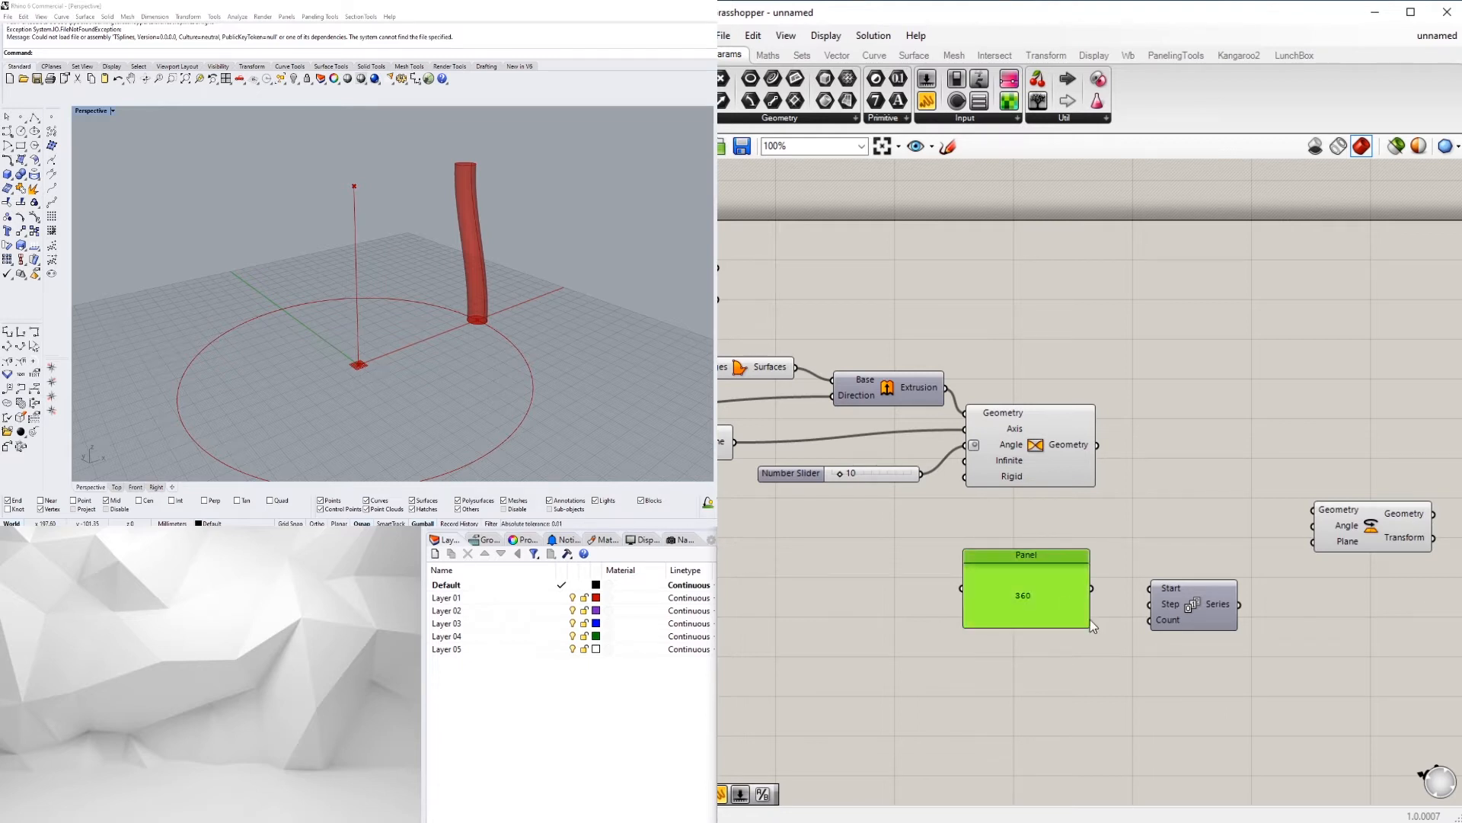
{"action": "left_click_drag", "start_coordinate": [1083, 620], "coordinate": [1005, 573]}
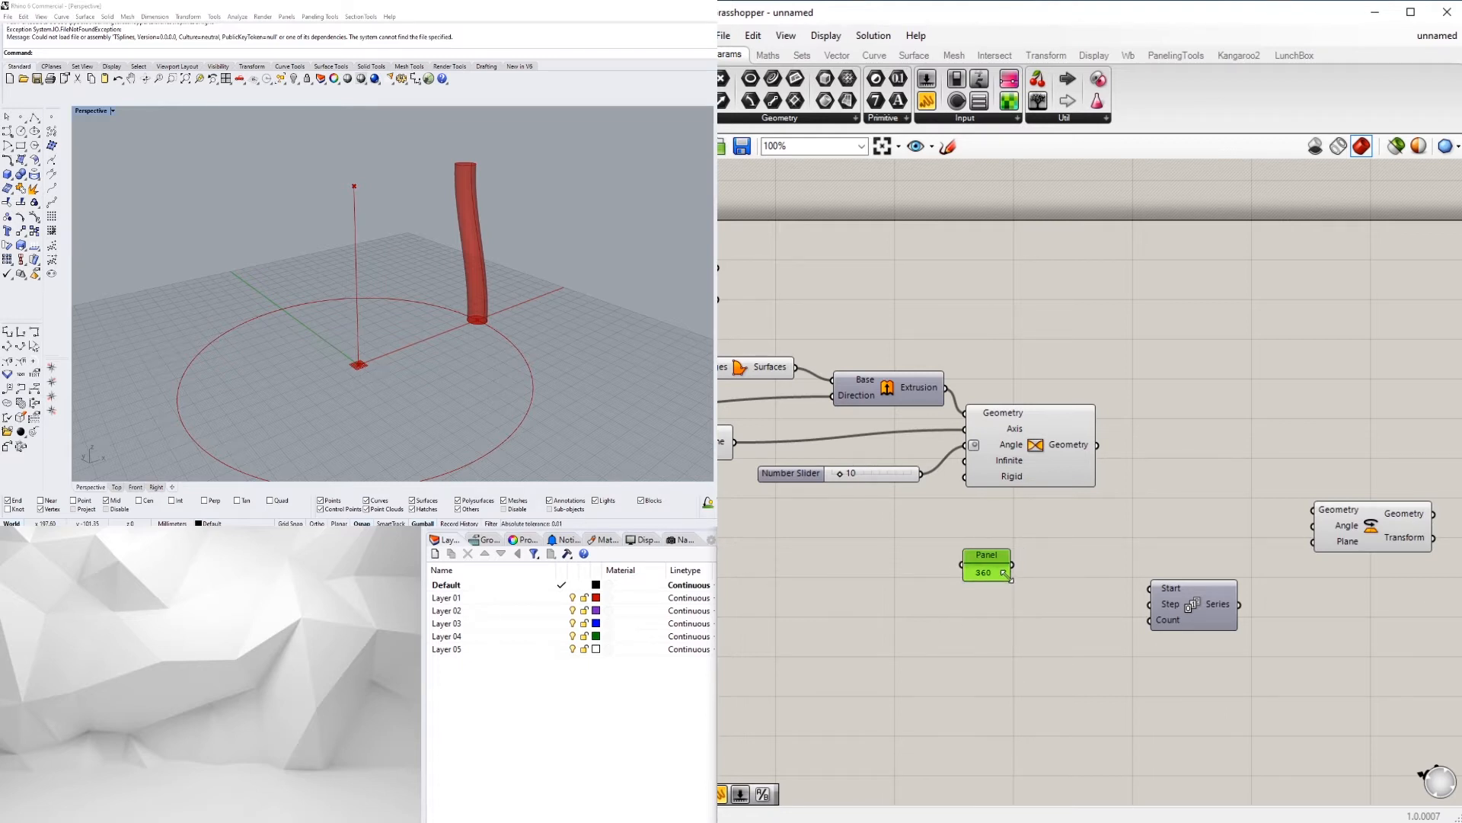
{"action": "left_click", "coordinate": [1028, 594]}
Step: Move Series closer to the panel, add a Division component in front of it, and connect the 360 panel to Division's A input
{"action": "left_click_drag", "start_coordinate": [1217, 606], "coordinate": [1145, 590]}
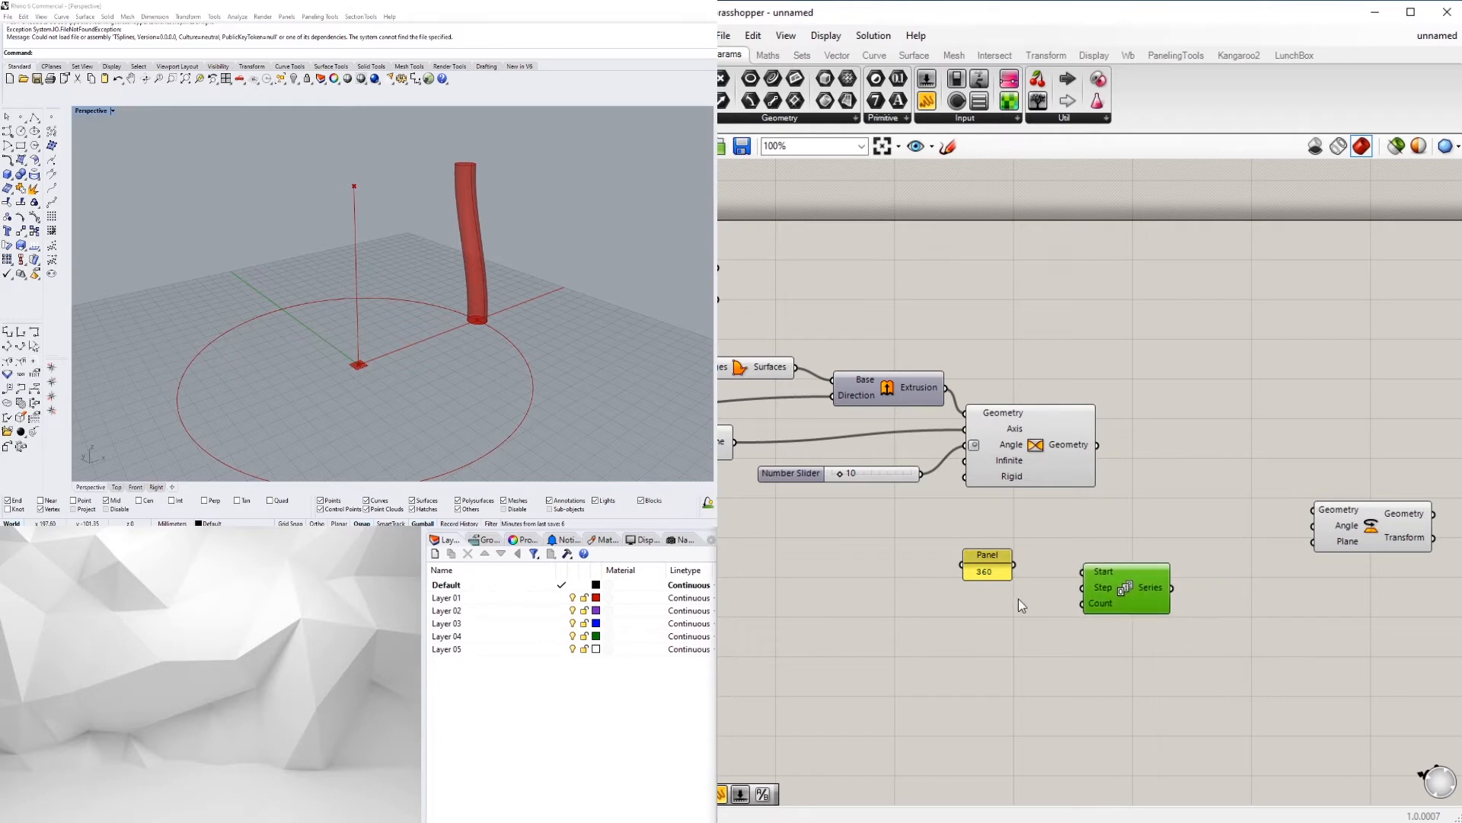
{"action": "double_click", "coordinate": [1013, 591]}
{"action": "type", "text": "/"}
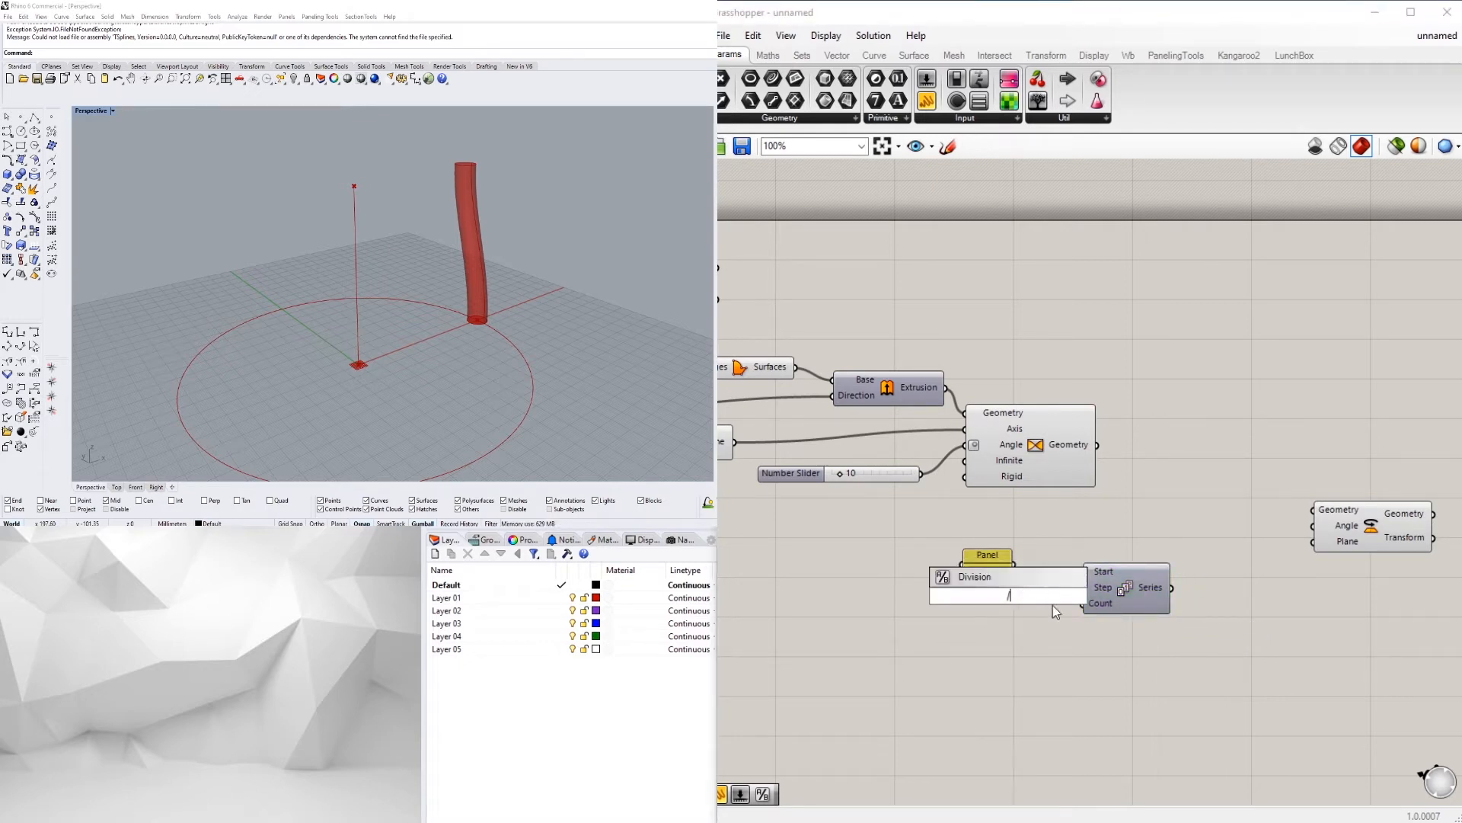
{"action": "key", "text": "Return"}
{"action": "left_click_drag", "start_coordinate": [996, 594], "coordinate": [947, 555]}
{"action": "left_click", "coordinate": [950, 609]}
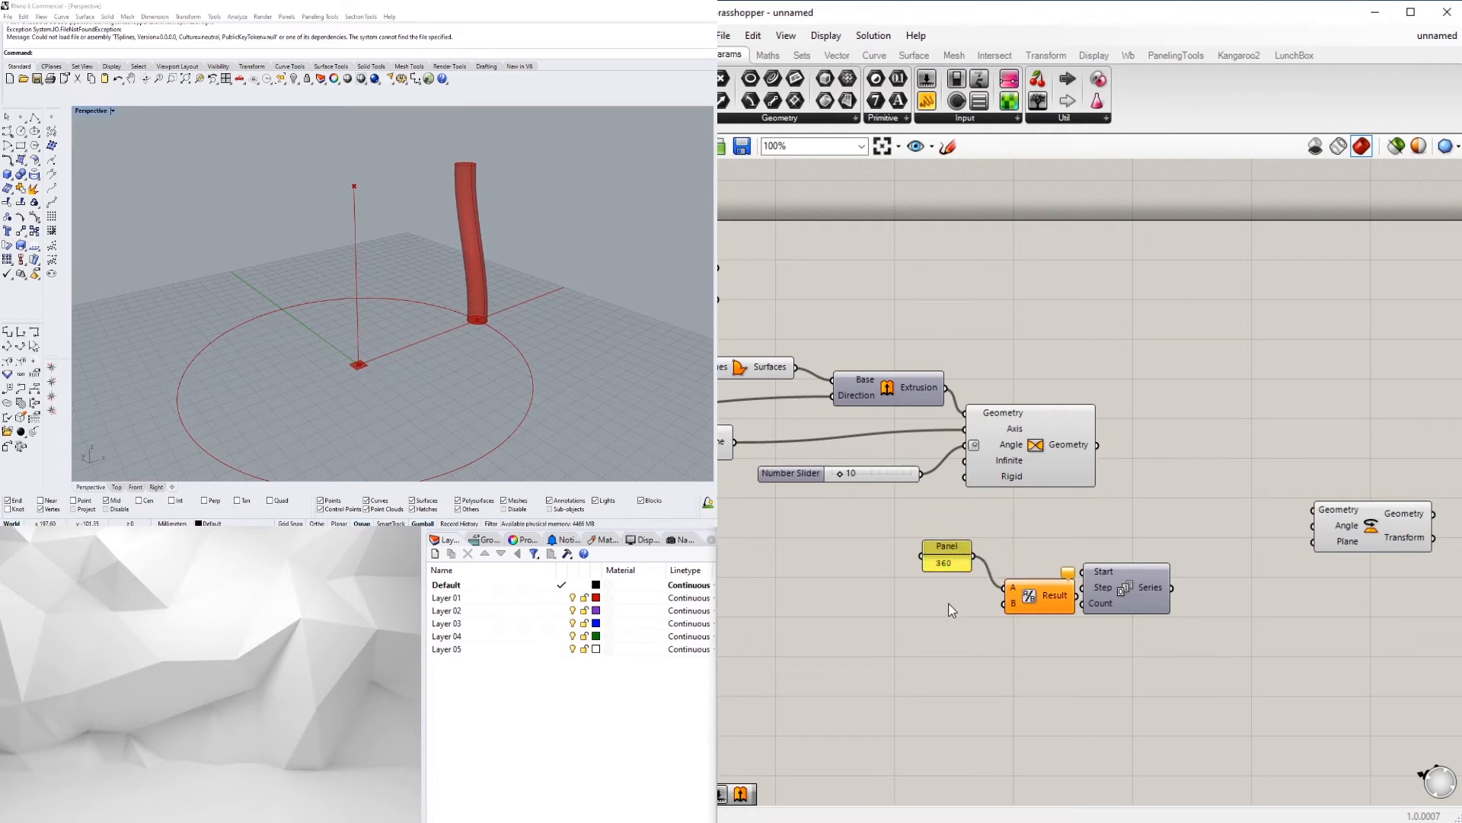
{"action": "double_click", "coordinate": [951, 609]}
{"action": "type", "text": "8"}
{"action": "key", "text": "Return"}
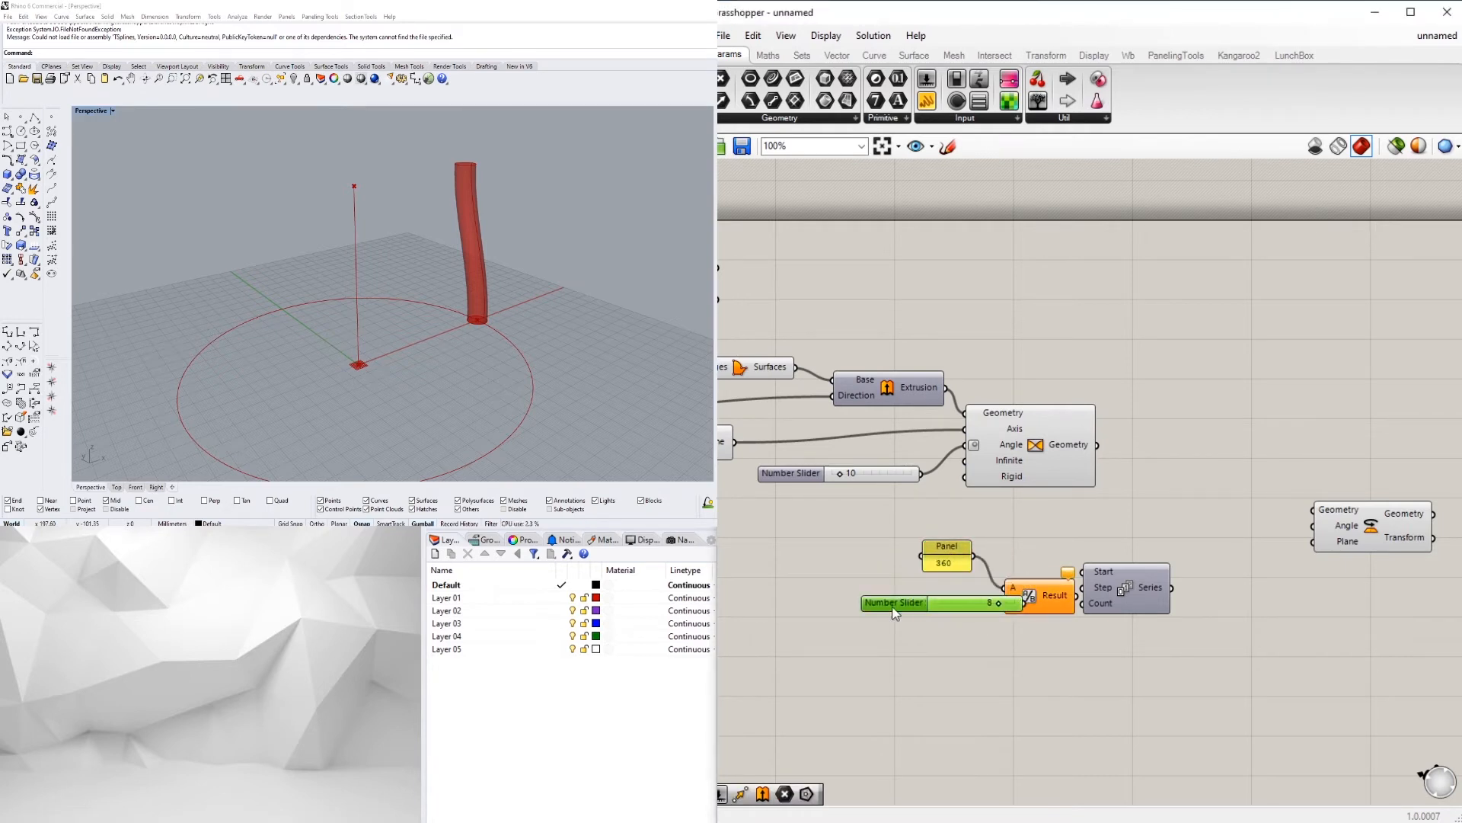
{"action": "left_click_drag", "start_coordinate": [896, 614], "coordinate": [813, 642]}
{"action": "key", "text": "Delete"}
Step: Add a number slider set to 24, connect it to Division's B input, and tuck the slider and 360 panel beside Division
{"action": "double_click", "coordinate": [839, 648]}
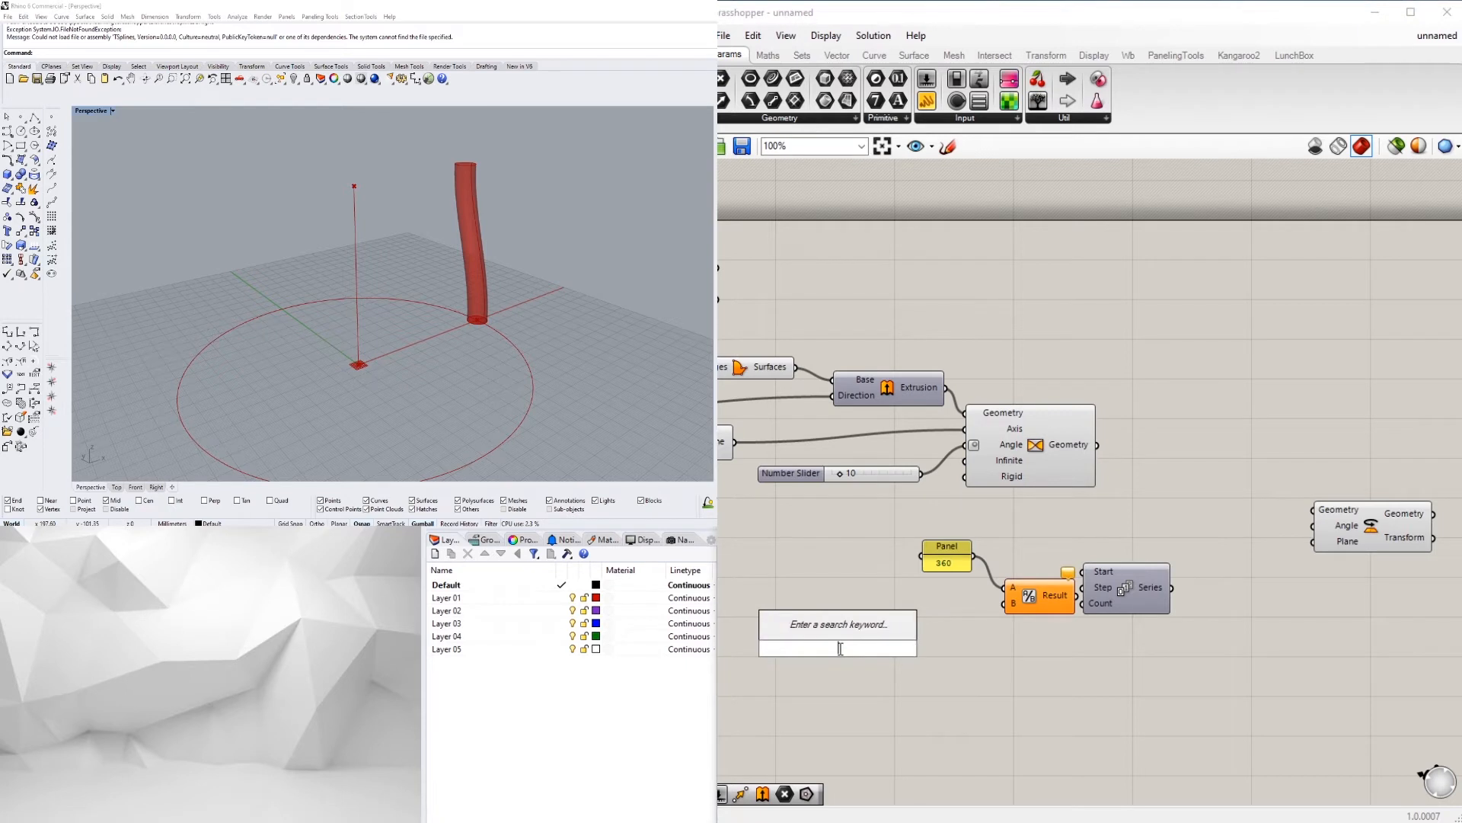
{"action": "type", "text": "24"}
{"action": "key", "text": "Return"}
{"action": "left_click_drag", "start_coordinate": [921, 648], "coordinate": [1002, 603]}
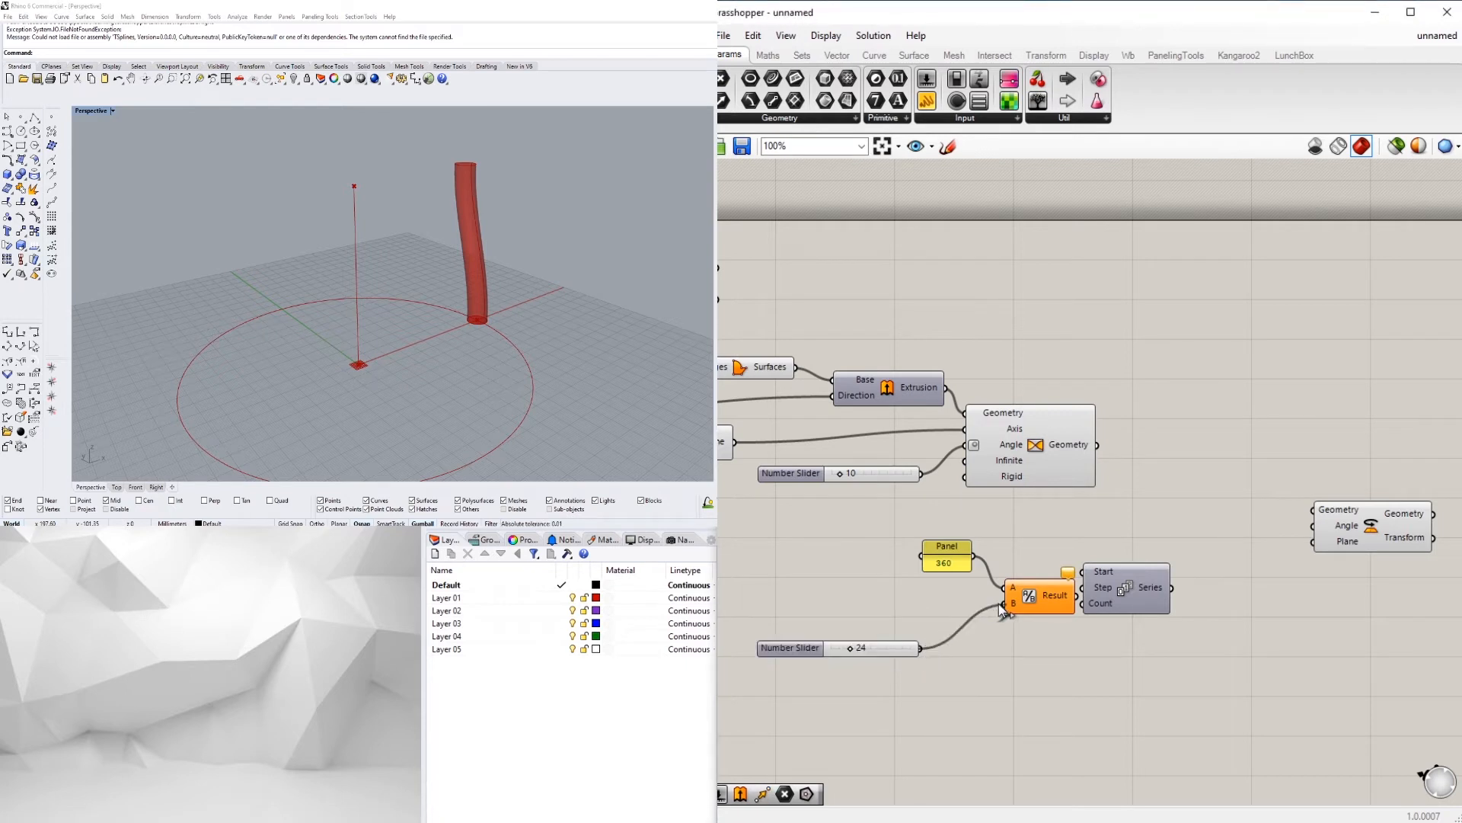
{"action": "left_click_drag", "start_coordinate": [821, 649], "coordinate": [871, 607]}
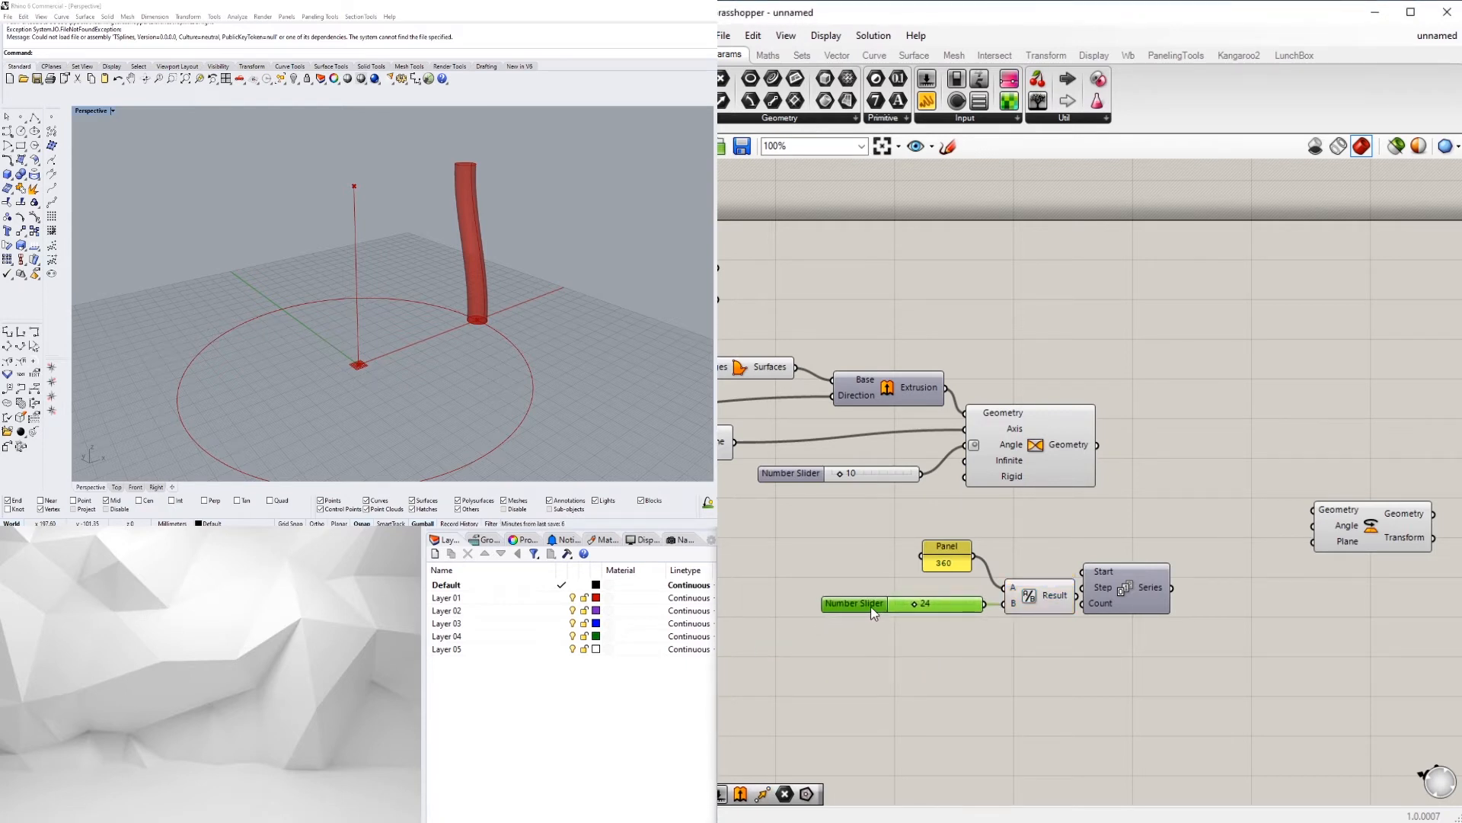
{"action": "left_click_drag", "start_coordinate": [947, 550], "coordinate": [960, 566]}
{"action": "left_click", "coordinate": [1053, 539]}
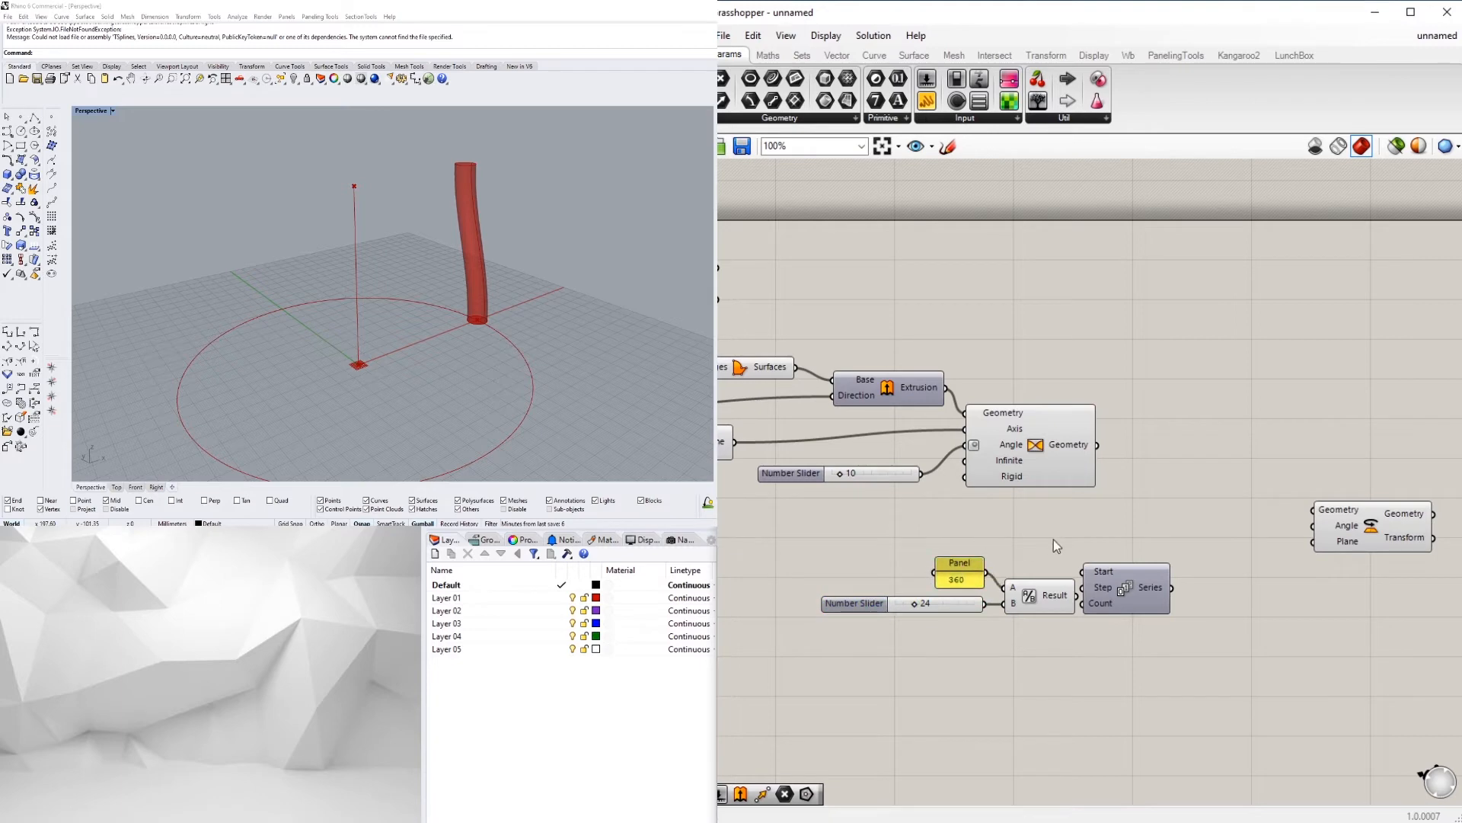
Step: Connect Division's Result to Series' Step and the 24 slider to its Count, and tidy the Division and Series positions
{"action": "scroll", "coordinate": [1123, 594], "scroll_direction": "up", "scroll_amount": 3}
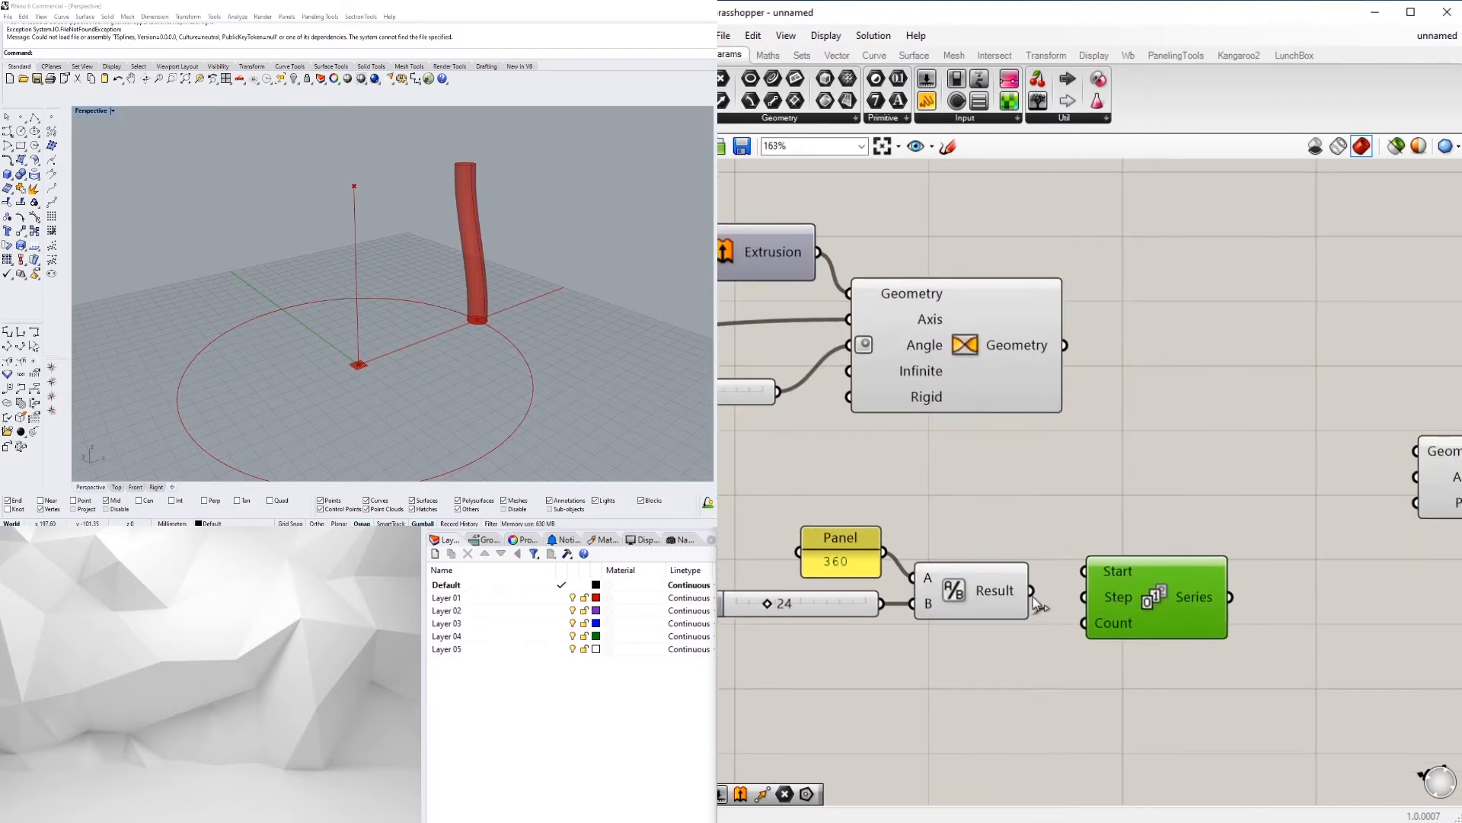
{"action": "scroll", "coordinate": [1037, 542], "scroll_direction": "down", "scroll_amount": 1}
{"action": "scroll", "coordinate": [1022, 556], "scroll_direction": "up", "scroll_amount": 2}
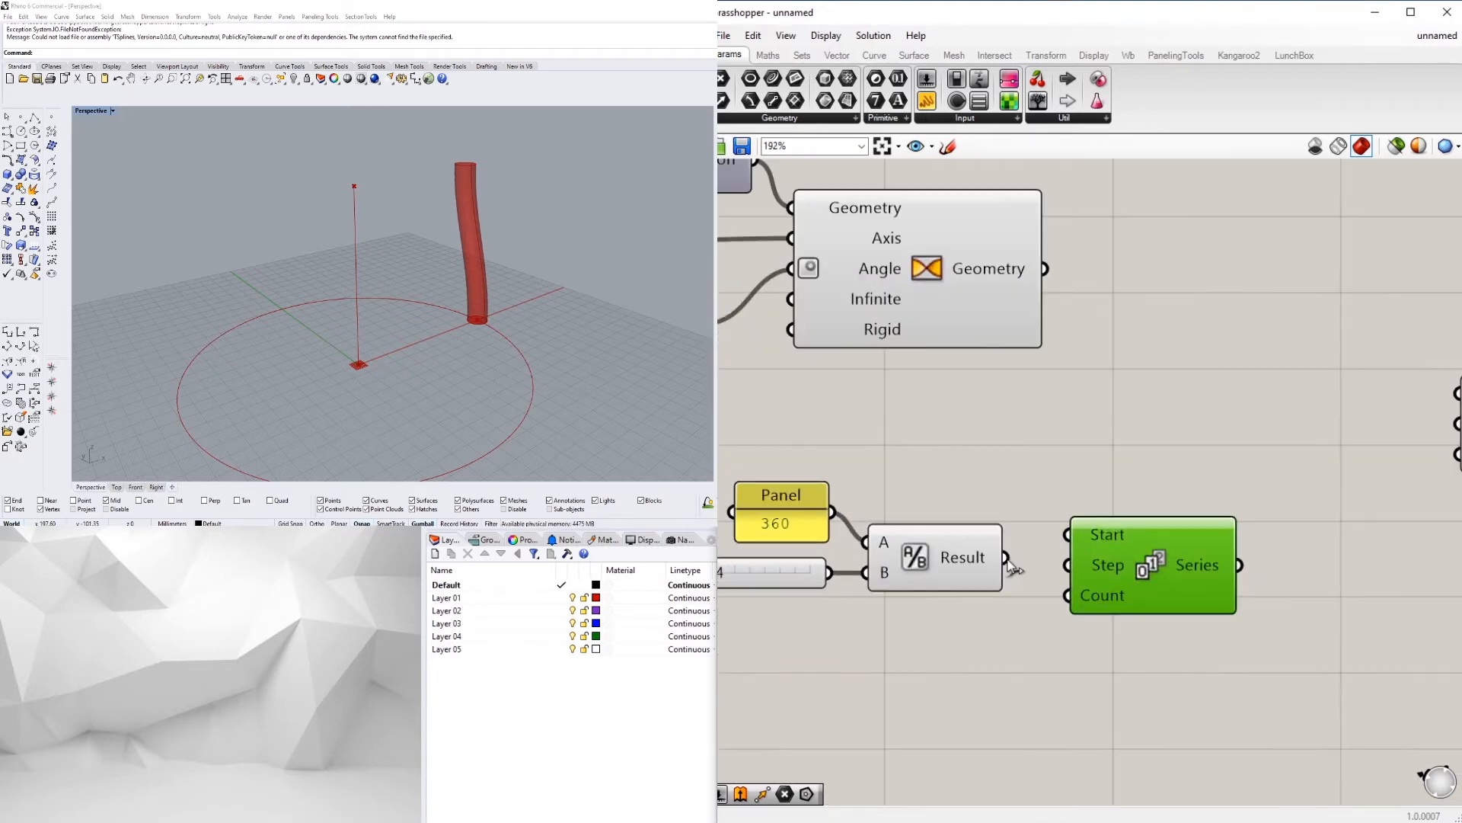
{"action": "left_click_drag", "start_coordinate": [1006, 563], "coordinate": [1067, 566]}
{"action": "left_click_drag", "start_coordinate": [837, 580], "coordinate": [1067, 595]}
{"action": "left_click_drag", "start_coordinate": [976, 547], "coordinate": [973, 516]}
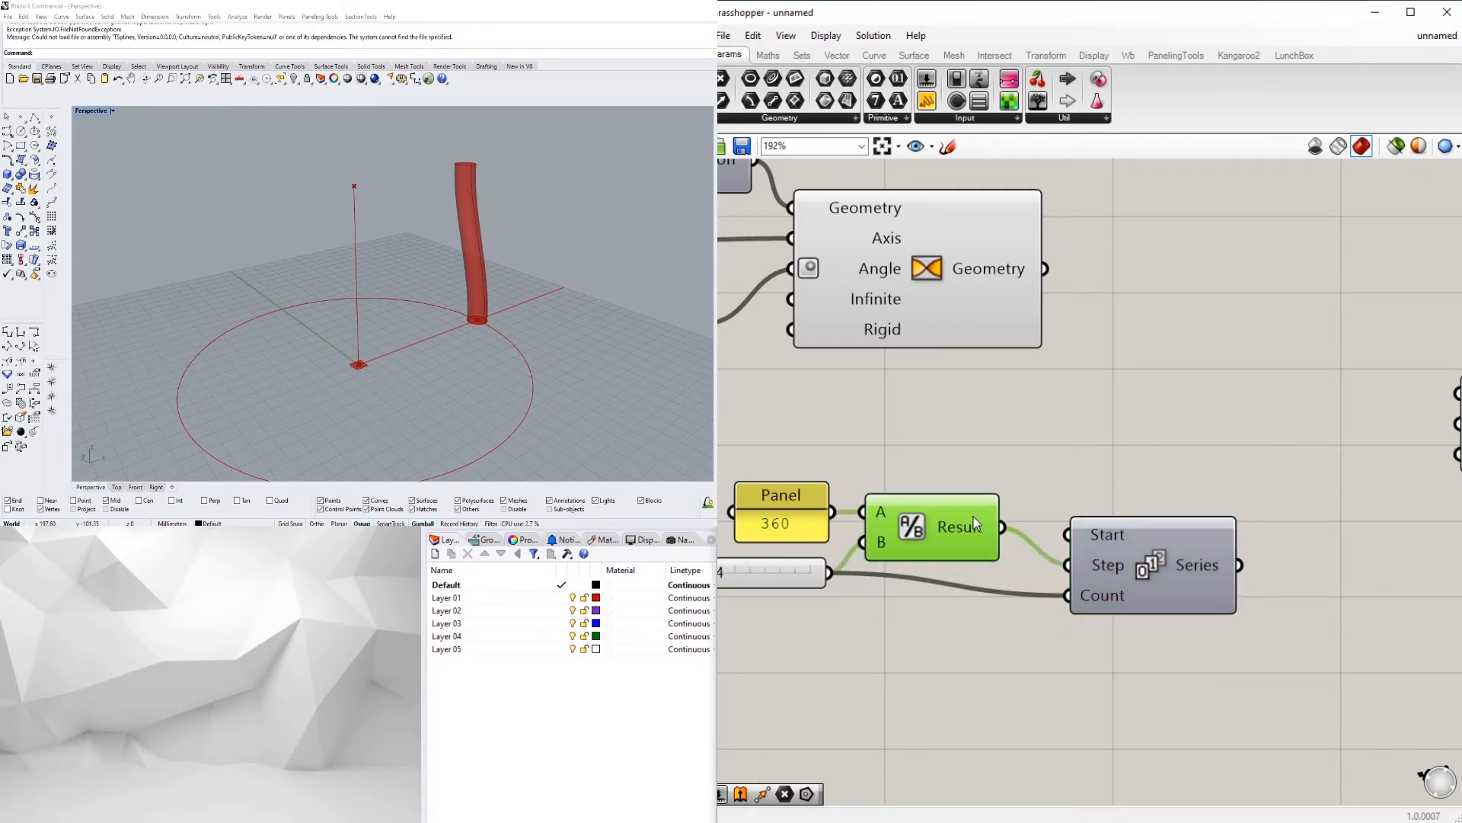
{"action": "left_click_drag", "start_coordinate": [1144, 587], "coordinate": [1127, 564]}
Step: Connect the Series output to Rotate's Angle input and set that input to degrees
{"action": "scroll", "coordinate": [1131, 629], "scroll_direction": "down", "scroll_amount": 2}
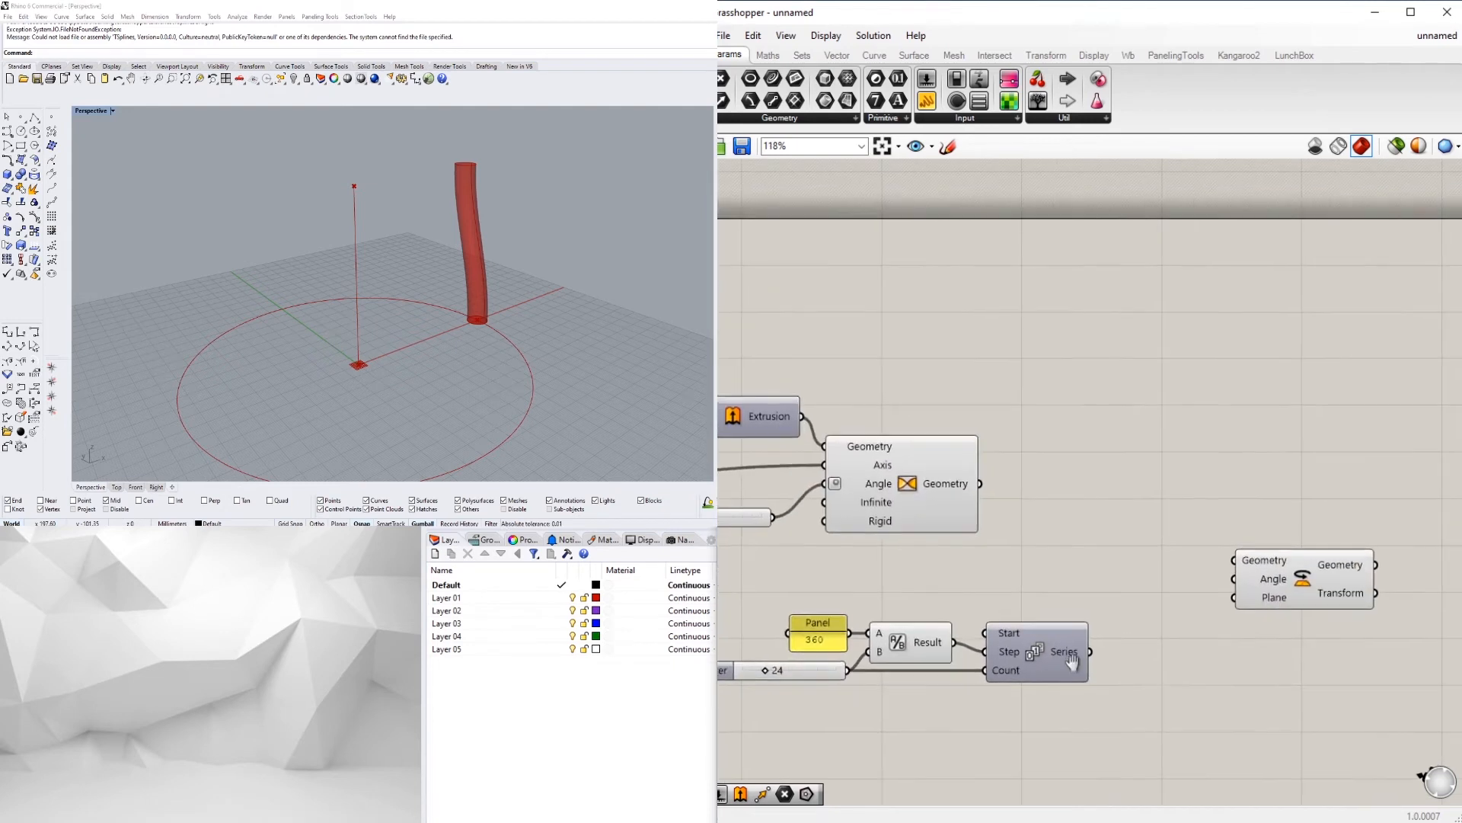
{"action": "left_click_drag", "start_coordinate": [1070, 614], "coordinate": [1174, 574]}
{"action": "right_click", "coordinate": [1175, 573]}
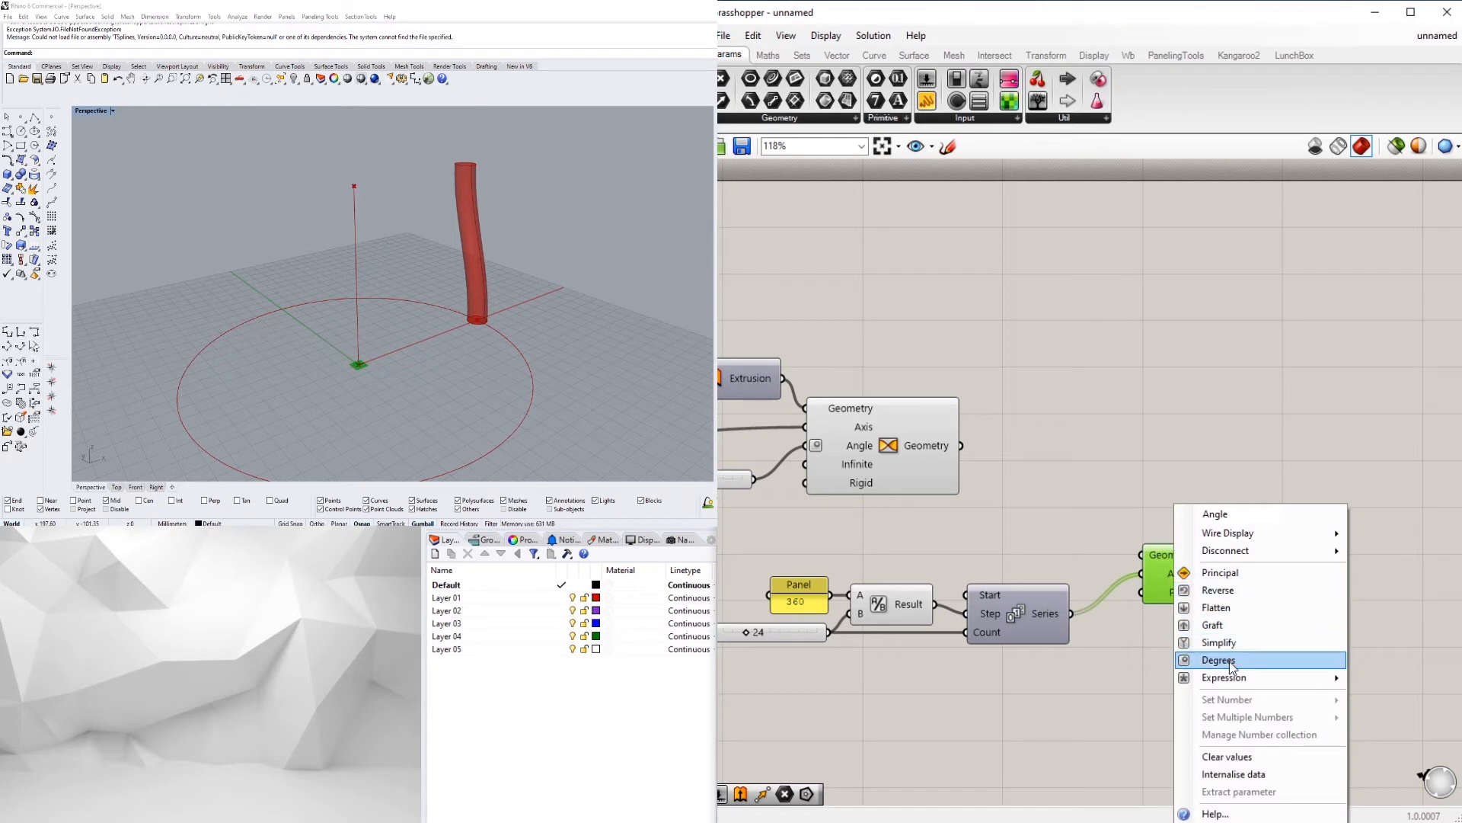
{"action": "left_click", "coordinate": [1218, 660]}
Step: Connect Twist's Geometry output to Rotate's Geometry input and turn off the preview of the Twist component
{"action": "left_click_drag", "start_coordinate": [962, 446], "coordinate": [1203, 550]}
{"action": "left_click", "coordinate": [1085, 499]}
{"action": "right_click", "coordinate": [885, 445]}
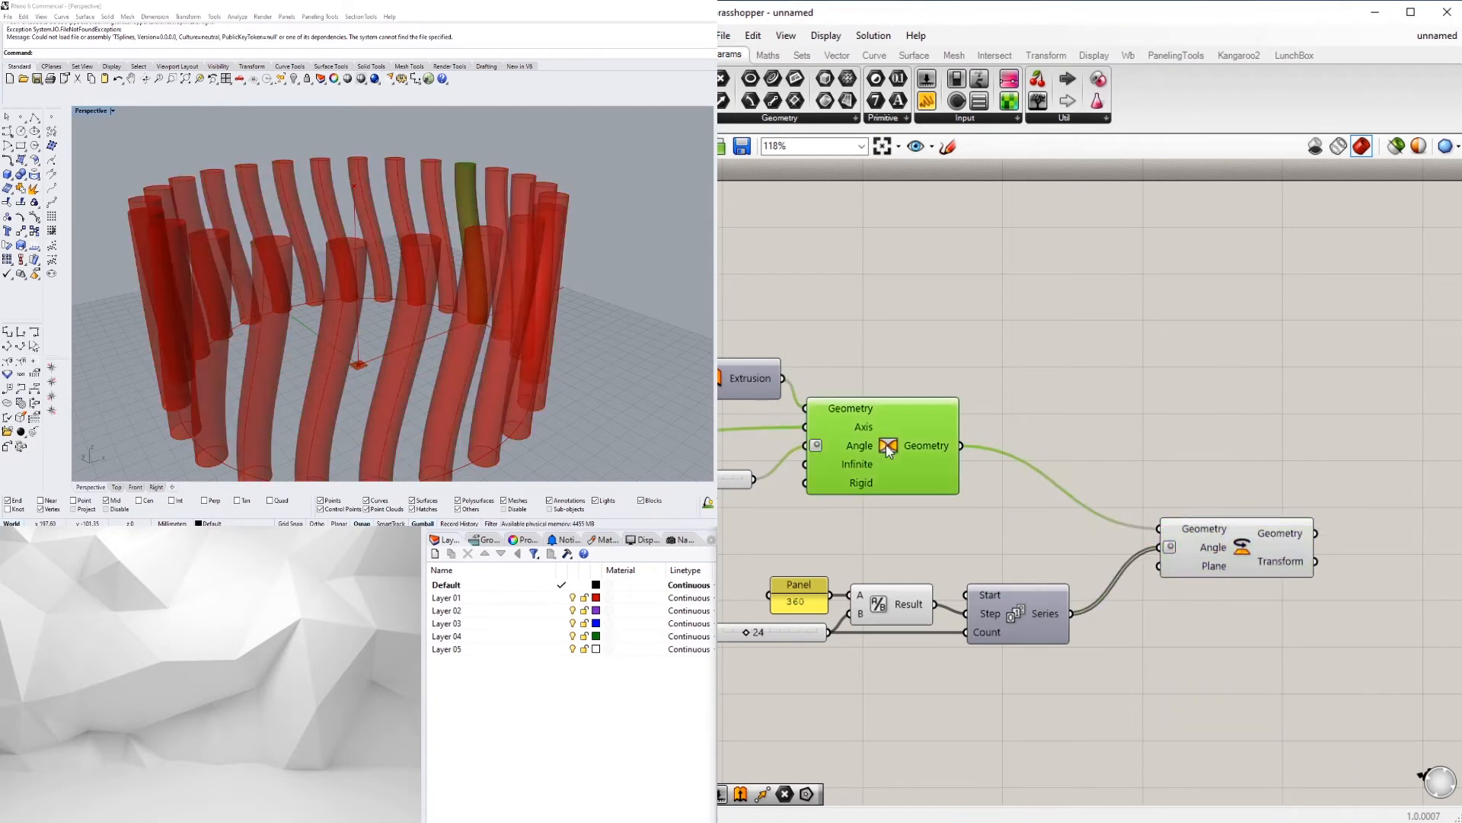
{"action": "left_click", "coordinate": [908, 476]}
{"action": "right_click_drag", "start_coordinate": [417, 373], "coordinate": [642, 367]}
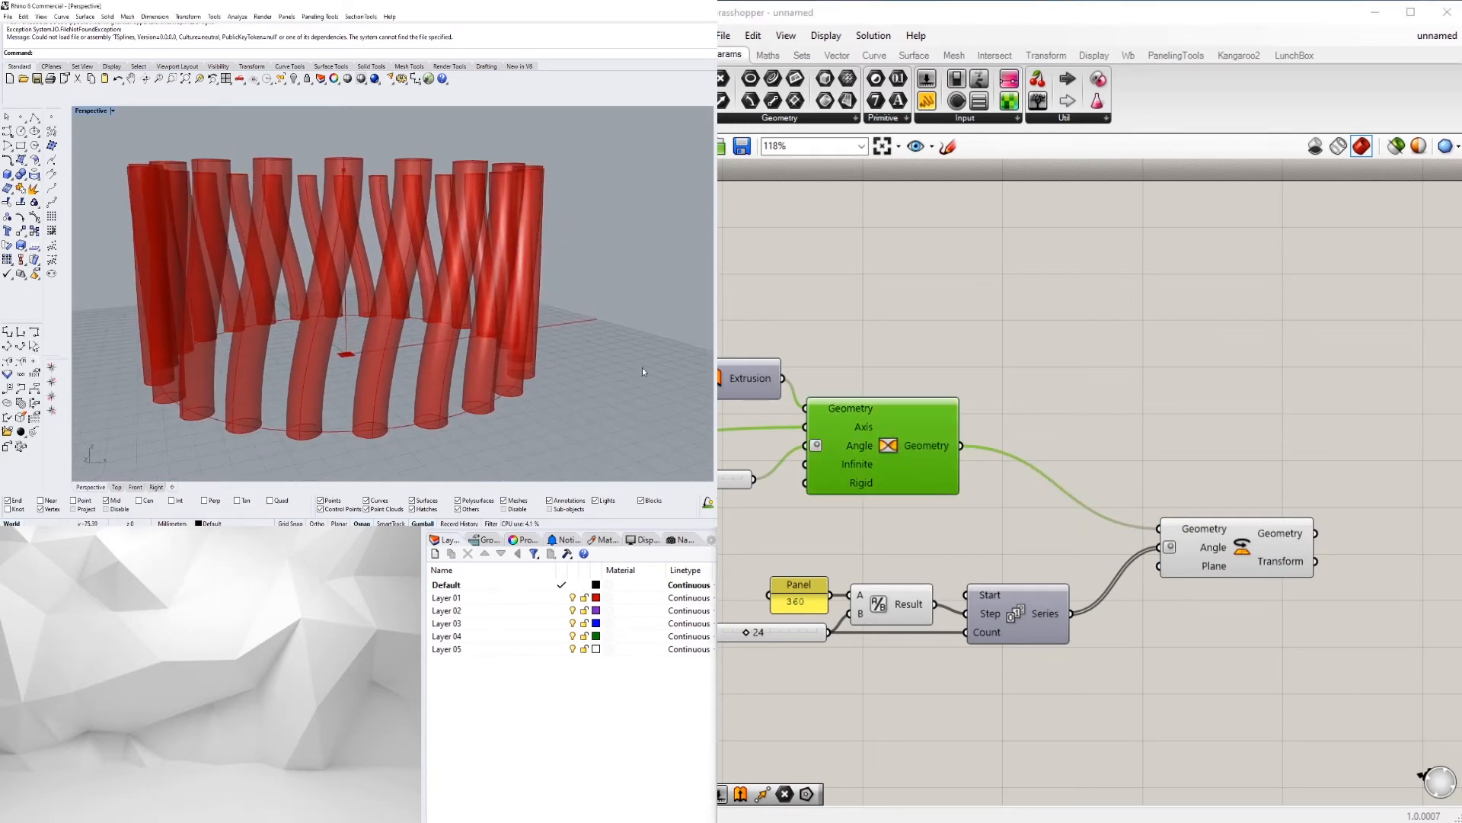
Step: Raise the slider feeding Division's B and Series' Count to 51 copies and view the model from another angle
{"action": "scroll", "coordinate": [880, 519], "scroll_direction": "down", "scroll_amount": 5}
{"action": "scroll", "coordinate": [1072, 511], "scroll_direction": "up", "scroll_amount": 10}
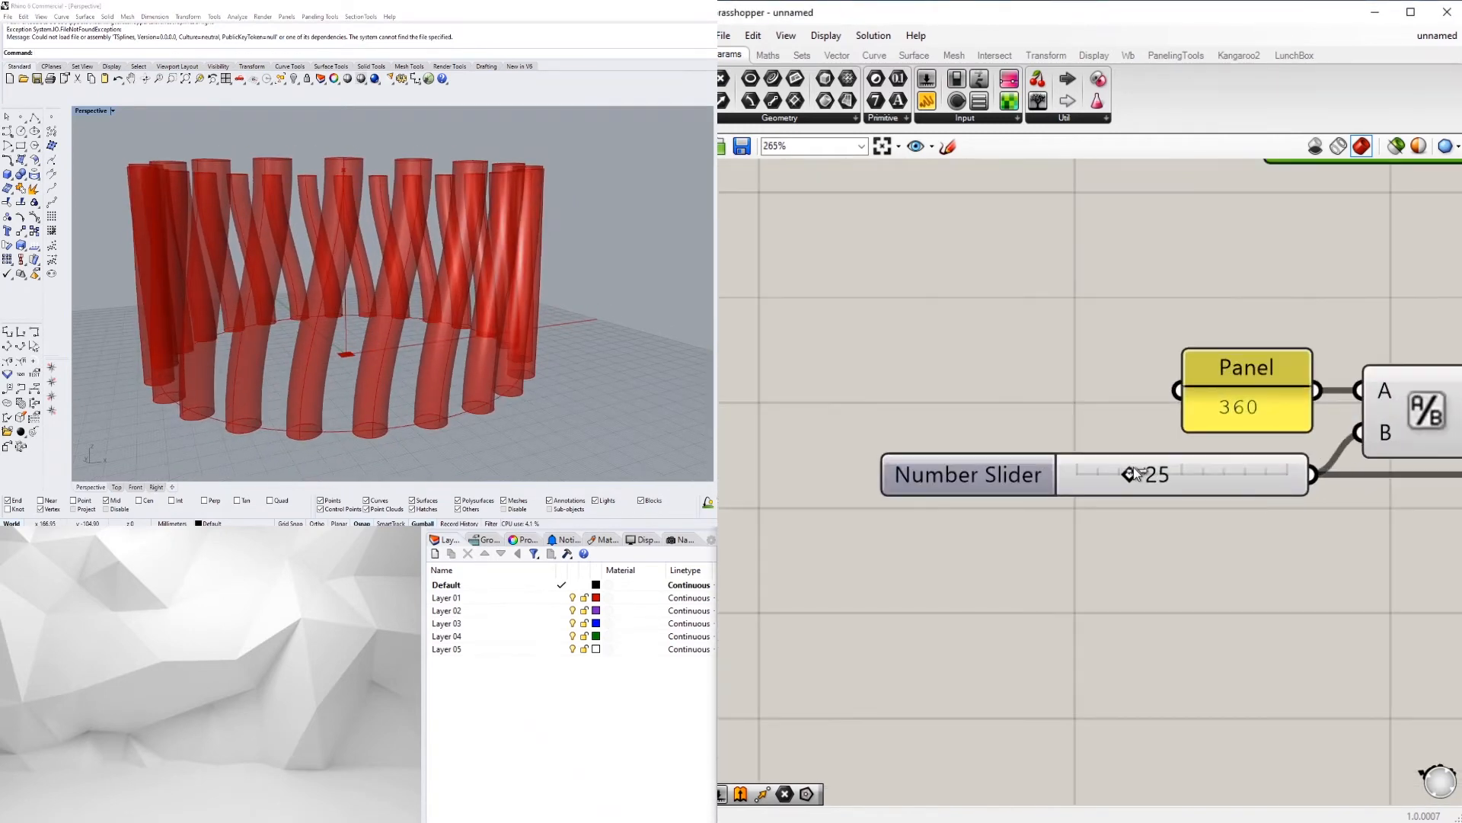
{"action": "left_click_drag", "start_coordinate": [1135, 474], "coordinate": [1194, 474]}
{"action": "right_click_drag", "start_coordinate": [429, 266], "coordinate": [519, 229]}
Step: Move the SIZE slider group back and insert a Division component between its slider and the circle's Radius input
{"action": "scroll", "coordinate": [925, 313], "scroll_direction": "down", "scroll_amount": 6}
{"action": "right_click_drag", "start_coordinate": [936, 365], "coordinate": [1416, 480]}
{"action": "scroll", "coordinate": [1209, 323], "scroll_direction": "up", "scroll_amount": 5}
{"action": "right_click_drag", "start_coordinate": [1188, 328], "coordinate": [1159, 429]}
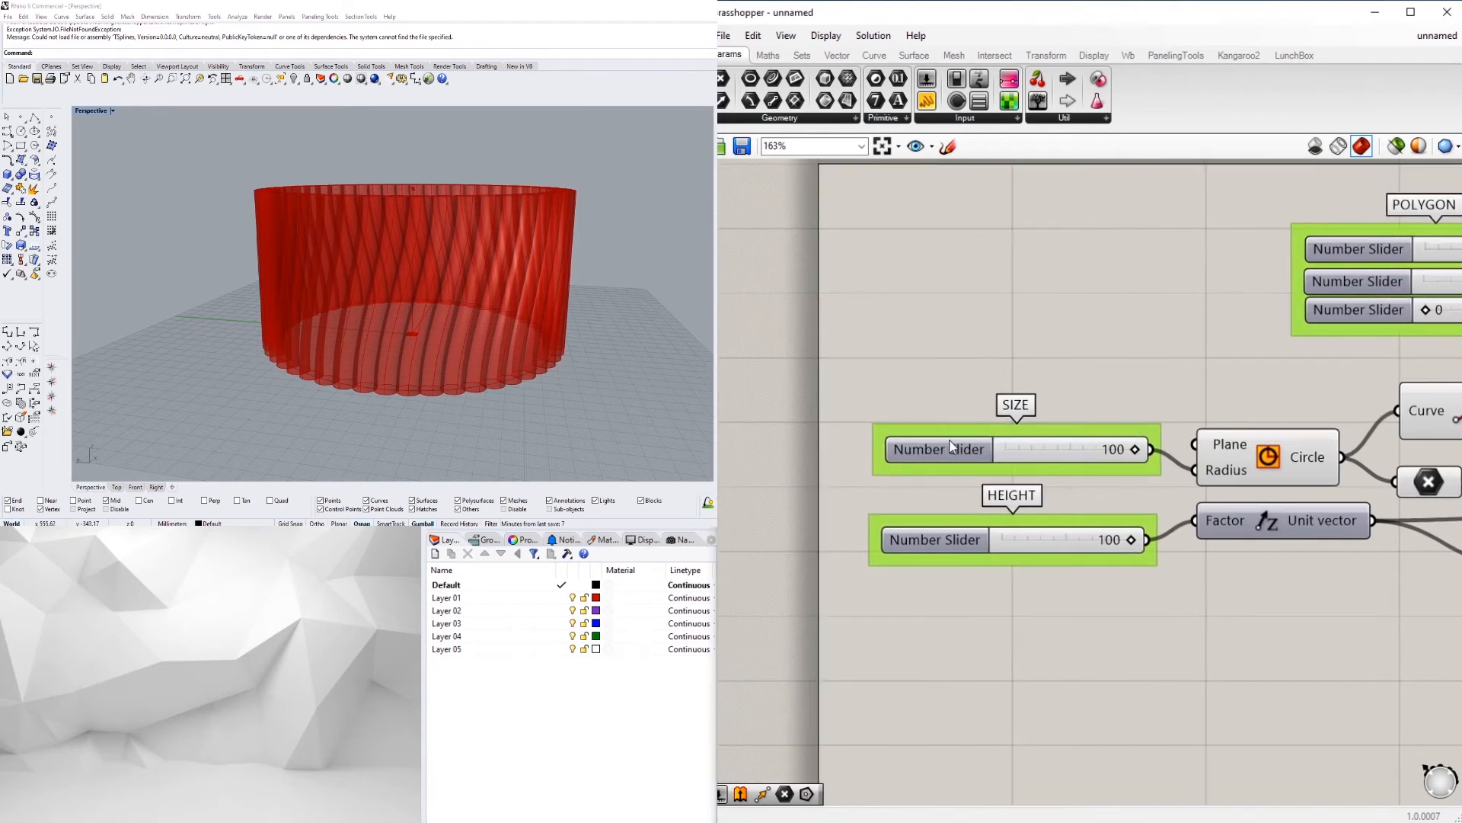
{"action": "left_click_drag", "start_coordinate": [953, 446], "coordinate": [777, 349]}
{"action": "double_click", "coordinate": [1112, 331]}
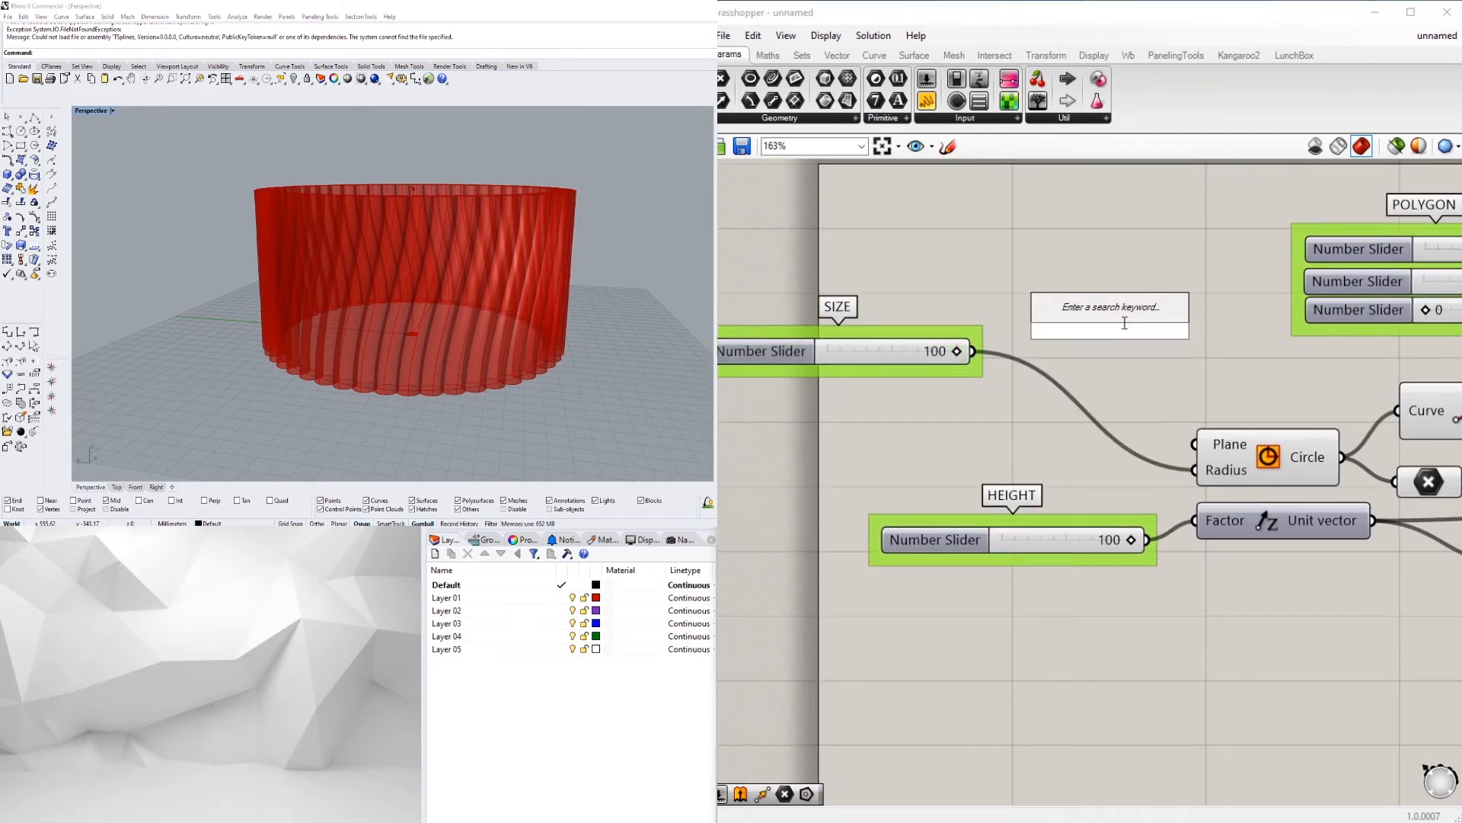
{"action": "type", "text": "division"}
{"action": "key", "text": "Return"}
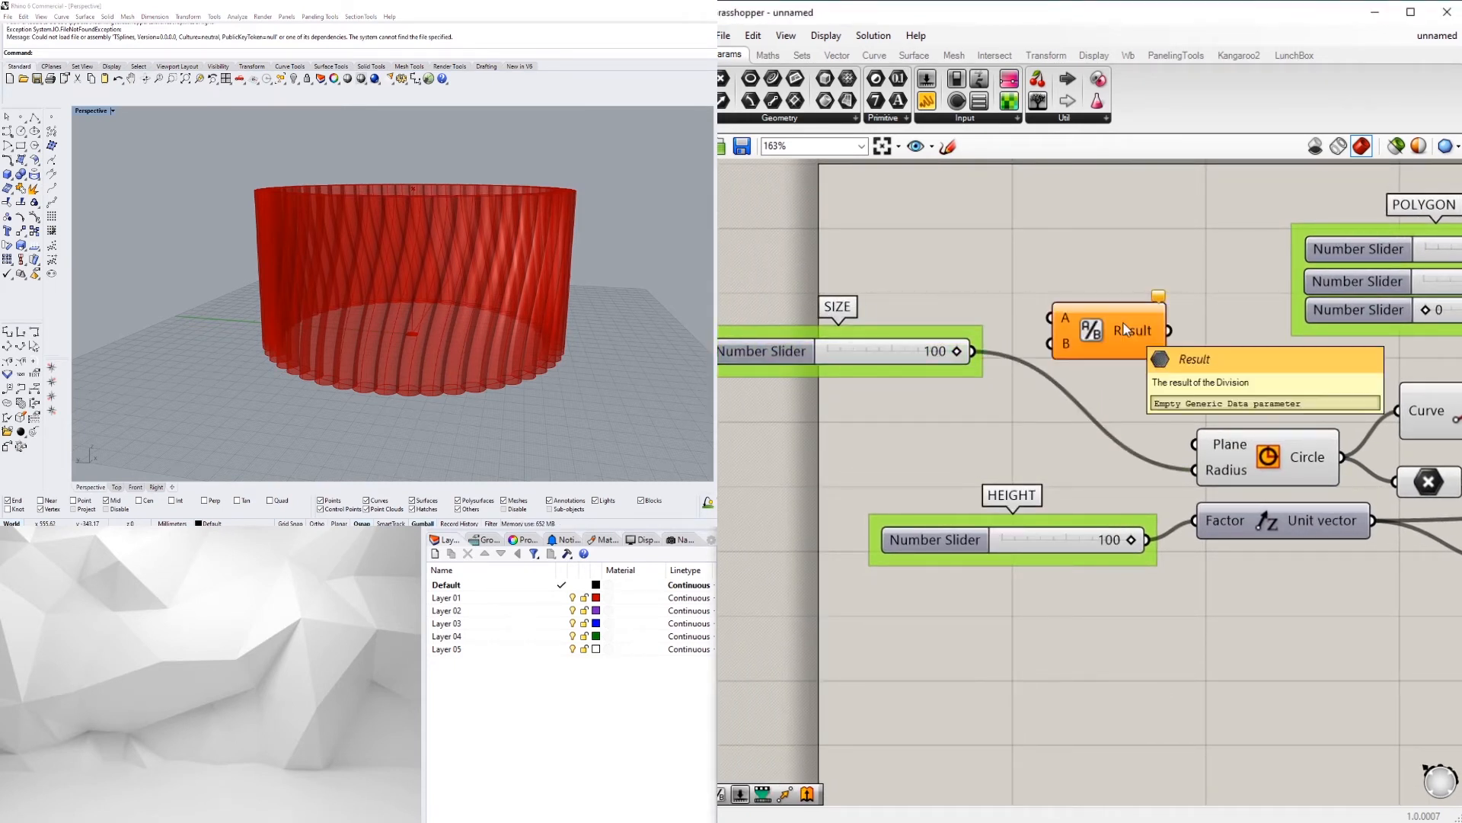
{"action": "mouse_move", "coordinate": [1093, 348]}
{"action": "left_mouse_down"}
{"action": "mouse_move", "coordinate": [1047, 417]}
{"action": "mouse_move", "coordinate": [1140, 421]}
{"action": "mouse_move", "coordinate": [1191, 468]}
{"action": "left_mouse_up"}
{"action": "left_click_drag", "start_coordinate": [1075, 402], "coordinate": [1123, 466]}
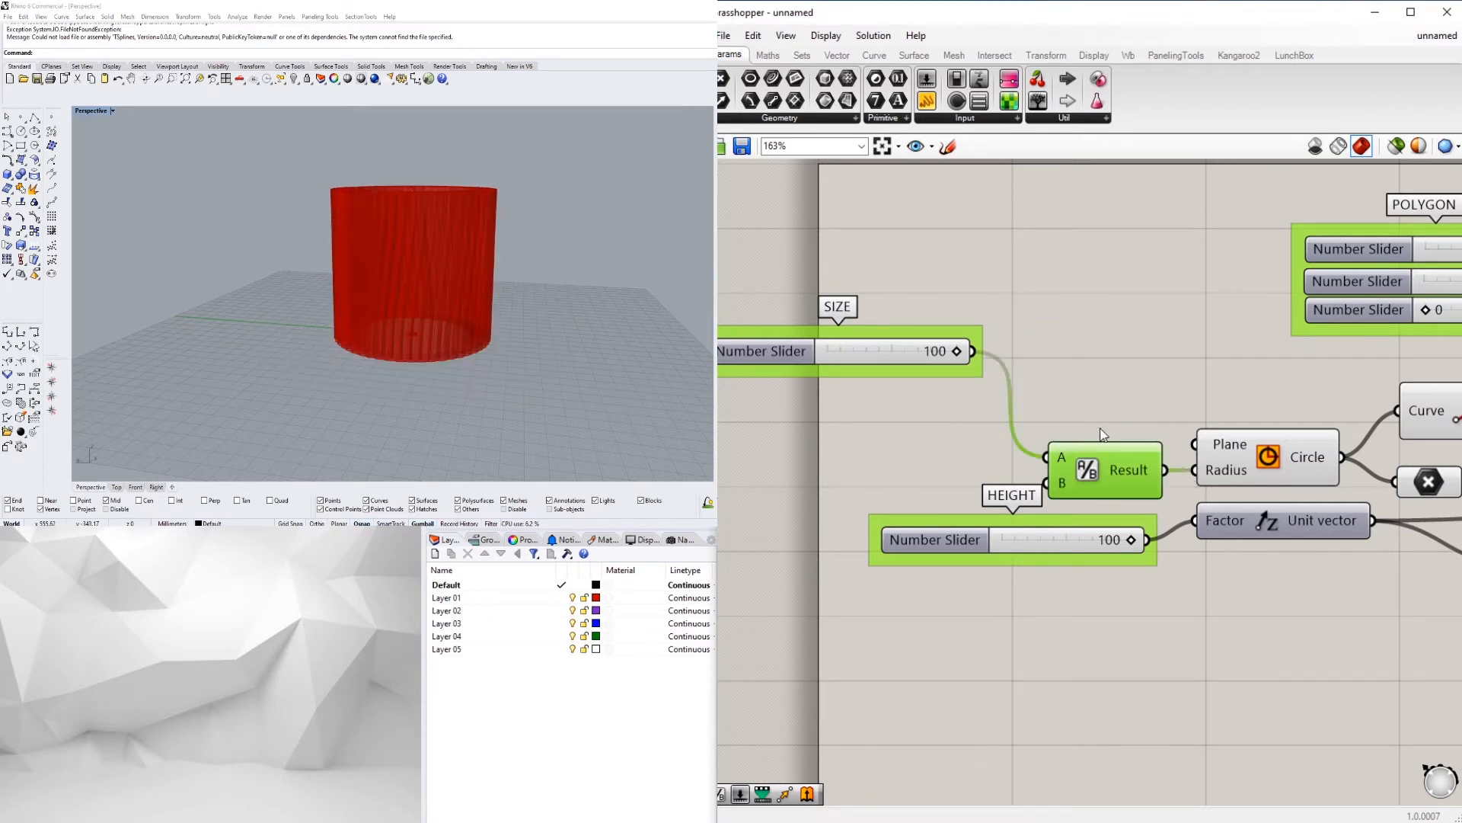
Step: Move the SIZE slider group closer to its Division component and rename the group SIZE DIAMETER
{"action": "left_click", "coordinate": [952, 404]}
{"action": "right_click_drag", "start_coordinate": [929, 376], "coordinate": [1158, 387]}
{"action": "left_click_drag", "start_coordinate": [982, 355], "coordinate": [1023, 432]}
{"action": "scroll", "coordinate": [1108, 409], "scroll_direction": "up", "scroll_amount": 3}
{"action": "right_click", "coordinate": [1112, 402]}
{"action": "left_click", "coordinate": [1040, 432]}
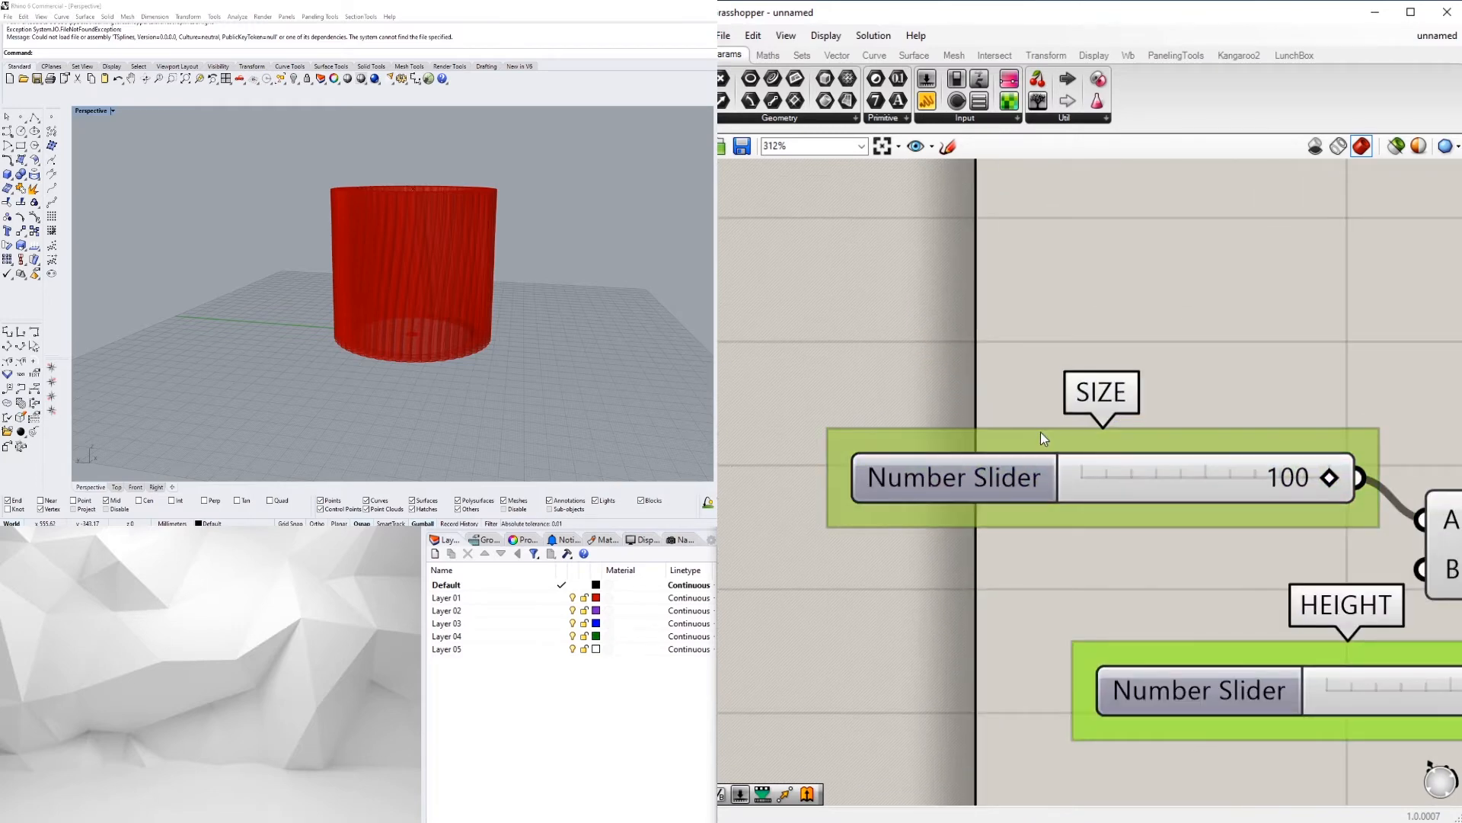
{"action": "right_click", "coordinate": [1040, 432]}
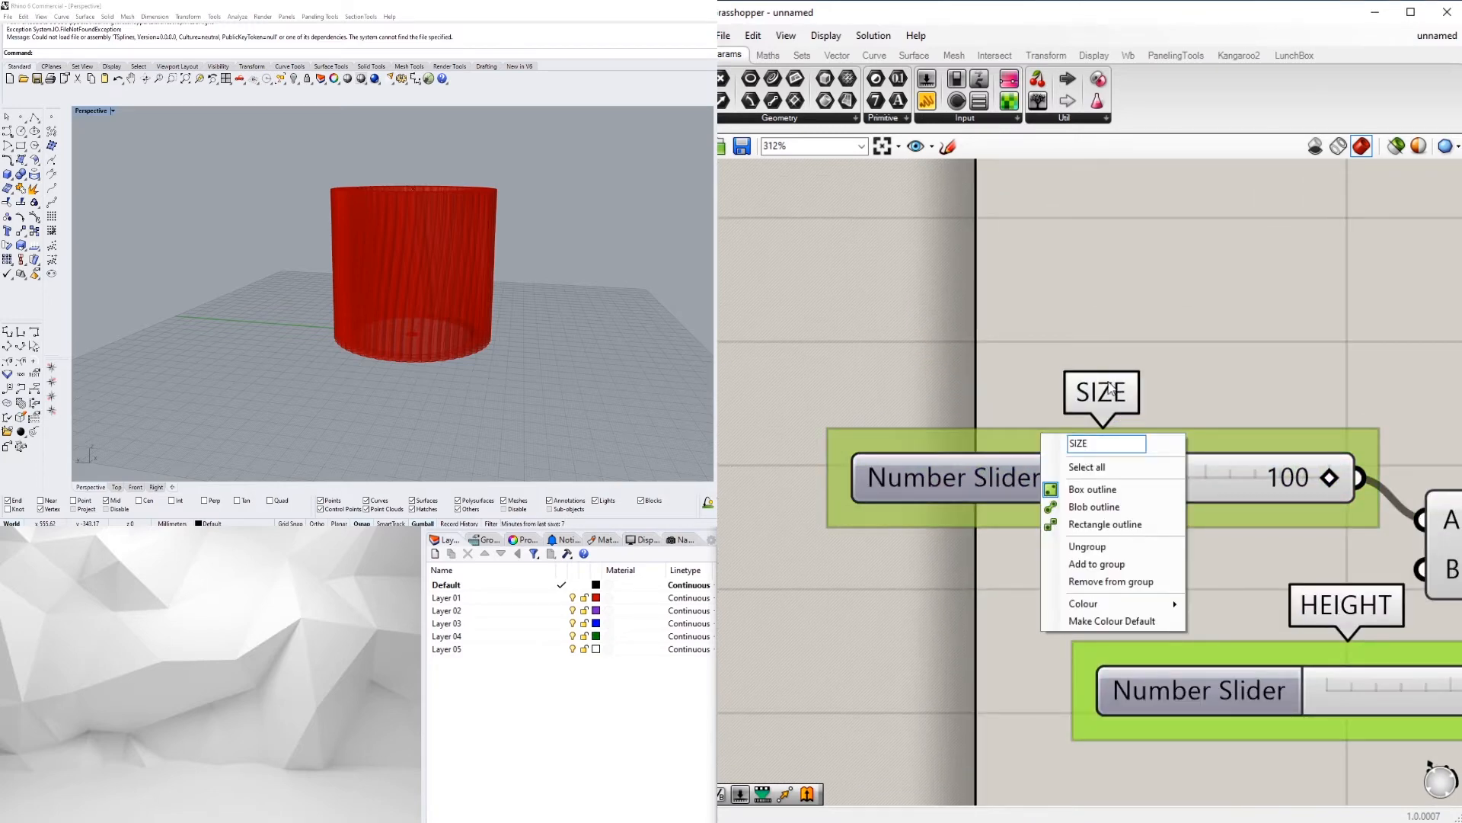
{"action": "type", "text": "DIAMT"}
{"action": "key", "text": "BackSpace"}
{"action": "type", "text": "E"}
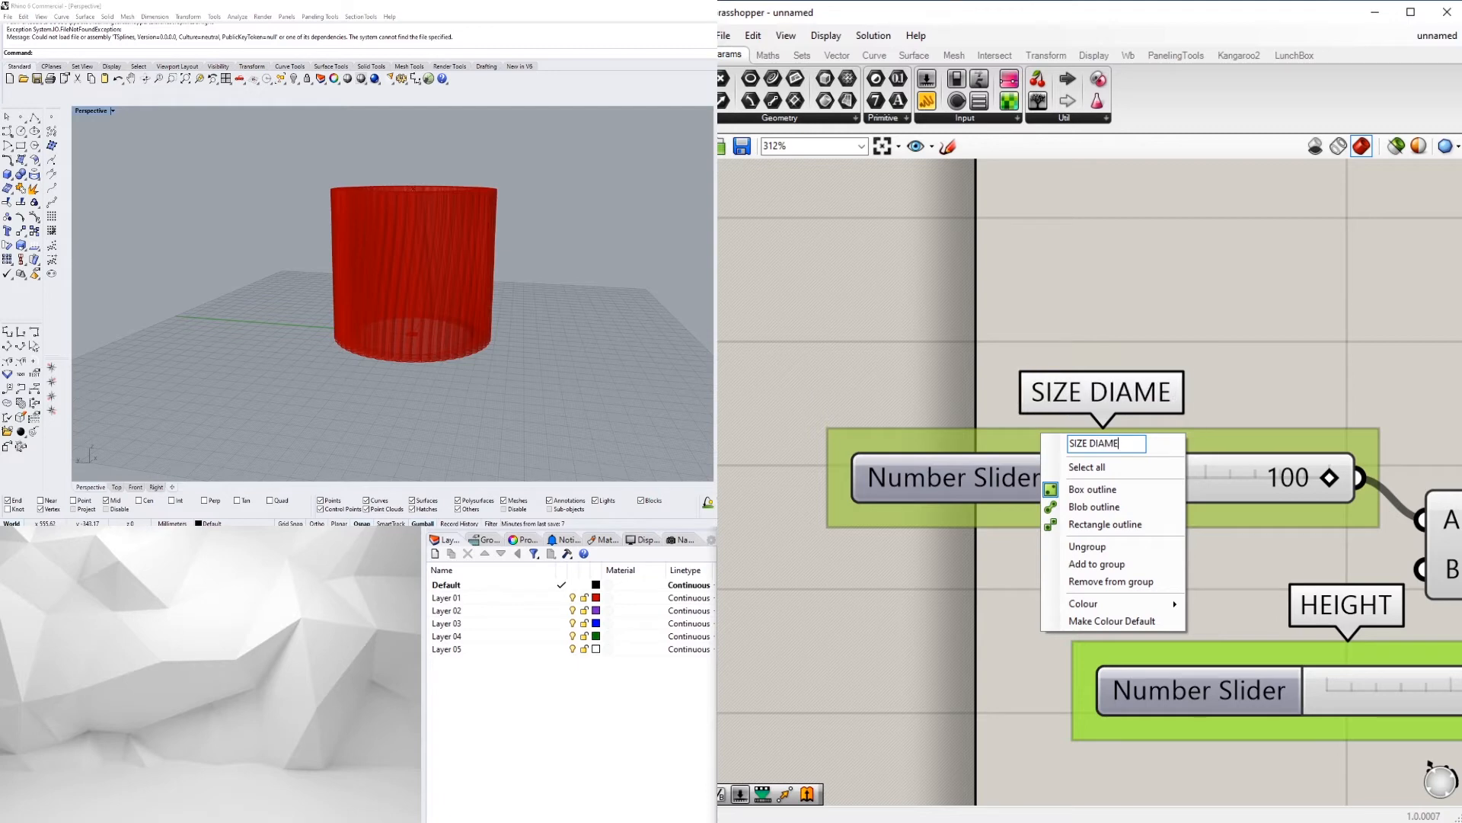
{"action": "type", "text": "TER"}
{"action": "left_click", "coordinate": [1230, 341]}
Step: Nudge the SIZE DIAMETER and HEIGHT slider groups into a tidier layout in front of the components they feed
{"action": "scroll", "coordinate": [1260, 503], "scroll_direction": "down", "scroll_amount": 3}
{"action": "right_click_drag", "start_coordinate": [1382, 508], "coordinate": [1146, 511]}
{"action": "scroll", "coordinate": [1147, 511], "scroll_direction": "up", "scroll_amount": 3}
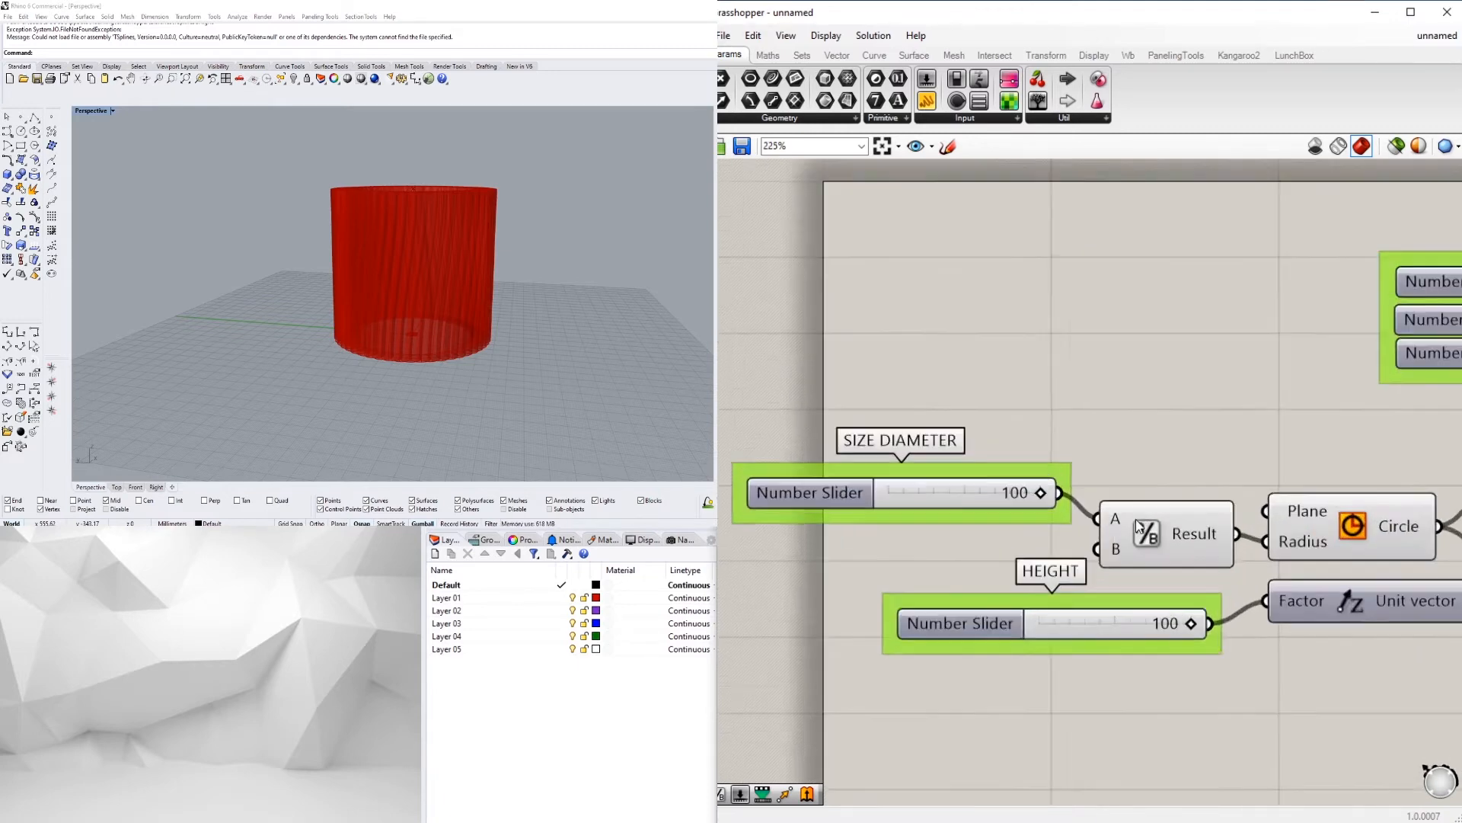
{"action": "left_click_drag", "start_coordinate": [862, 483], "coordinate": [864, 521]}
{"action": "left_click", "coordinate": [1196, 422]}
{"action": "scroll", "coordinate": [1205, 423], "scroll_direction": "down", "scroll_amount": 6}
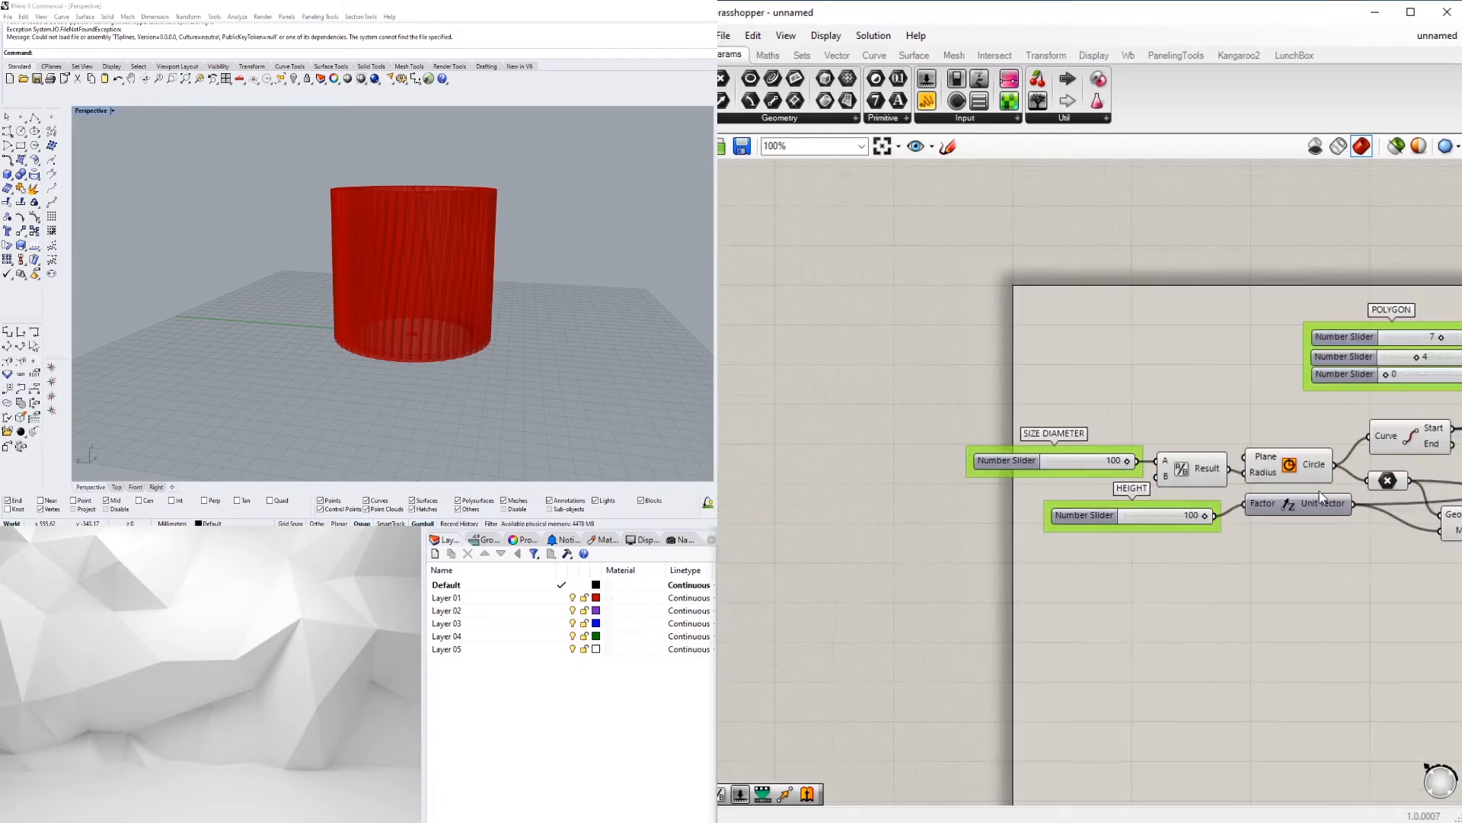
{"action": "right_click_drag", "start_coordinate": [1319, 491], "coordinate": [1217, 514]}
{"action": "scroll", "coordinate": [1017, 537], "scroll_direction": "up", "scroll_amount": 5}
{"action": "left_click_drag", "start_coordinate": [1007, 525], "coordinate": [995, 541]}
{"action": "left_click", "coordinate": [1087, 610]}
Step: Move the 360 panel, copies slider, Division and Series together to just below the Twist component
{"action": "scroll", "coordinate": [1088, 610], "scroll_direction": "down", "scroll_amount": 5}
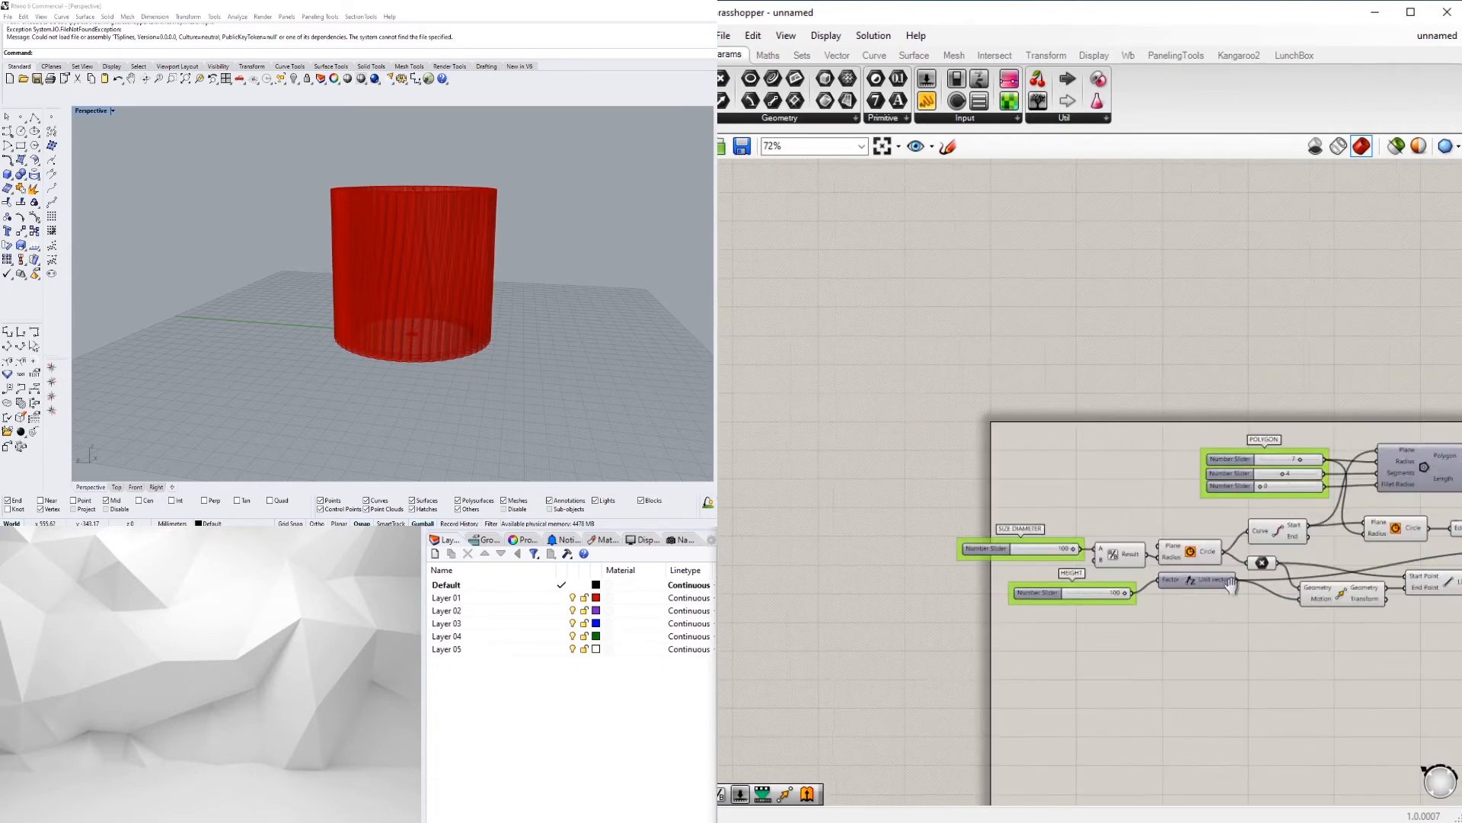
{"action": "right_click_drag", "start_coordinate": [1289, 586], "coordinate": [928, 474]}
{"action": "scroll", "coordinate": [928, 474], "scroll_direction": "down", "scroll_amount": 3}
{"action": "scroll", "coordinate": [1140, 501], "scroll_direction": "up", "scroll_amount": 3}
{"action": "left_click_drag", "start_coordinate": [1224, 585], "coordinate": [961, 517]}
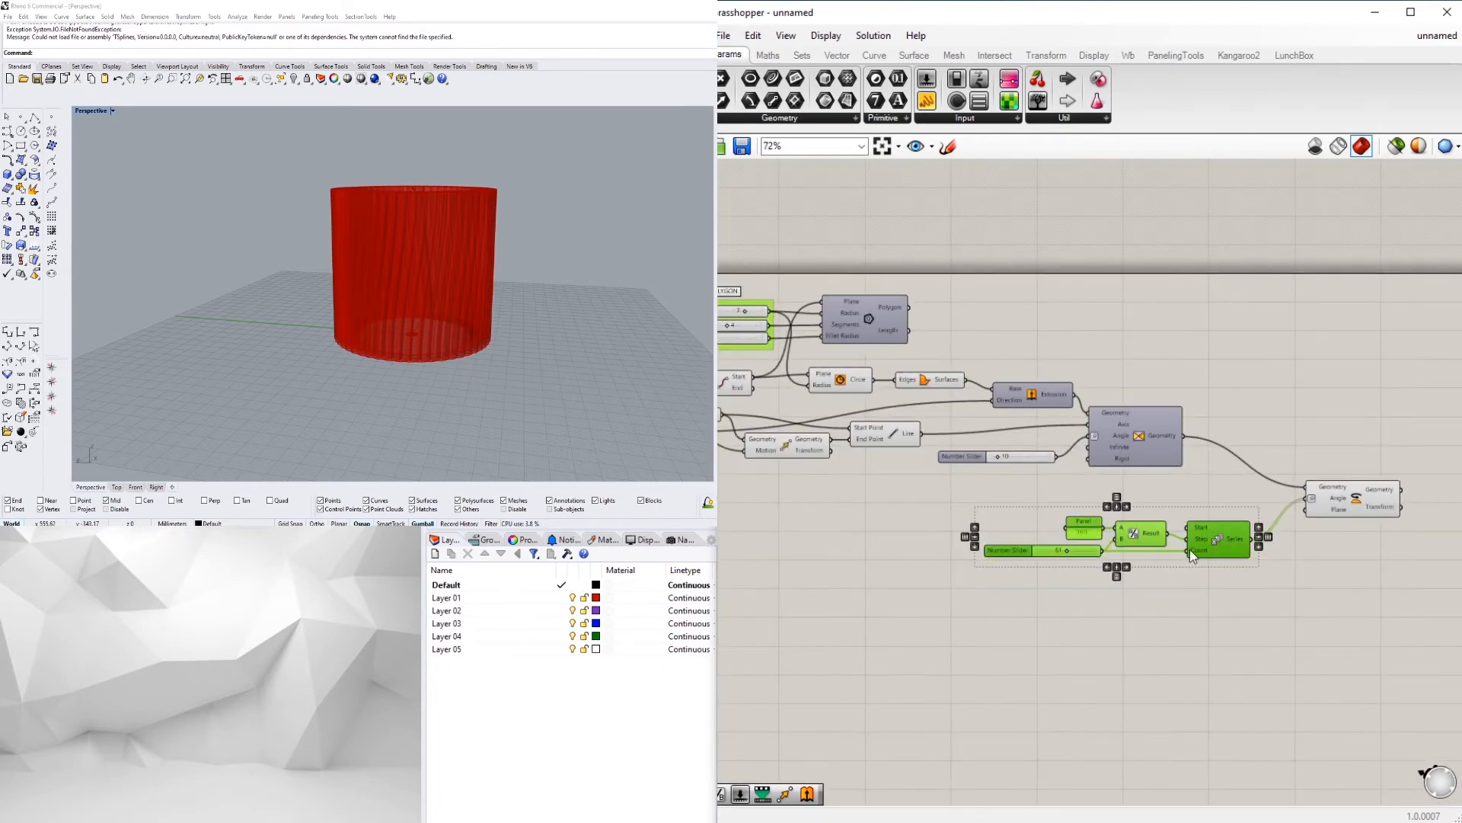
{"action": "left_click_drag", "start_coordinate": [1218, 534], "coordinate": [1150, 488]}
{"action": "left_click", "coordinate": [1086, 521]}
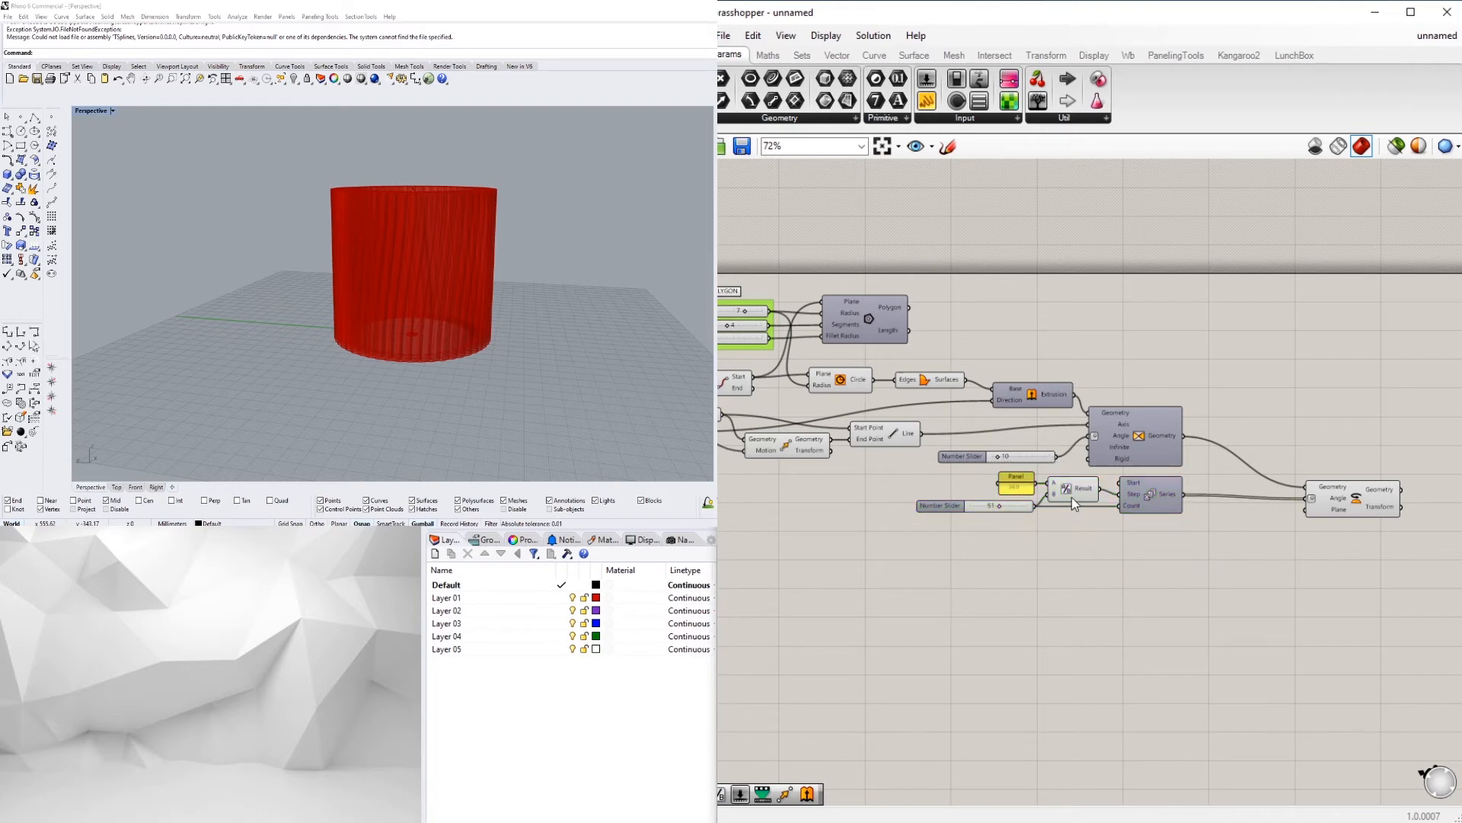
Step: Group the 360 panel, copies slider, Division and Series, shift the group slightly down, and label it COPIES
{"action": "scroll", "coordinate": [1028, 514], "scroll_direction": "up", "scroll_amount": 4}
{"action": "right_click_drag", "start_coordinate": [1026, 515], "coordinate": [1014, 596]}
{"action": "scroll", "coordinate": [1013, 605], "scroll_direction": "up", "scroll_amount": 1}
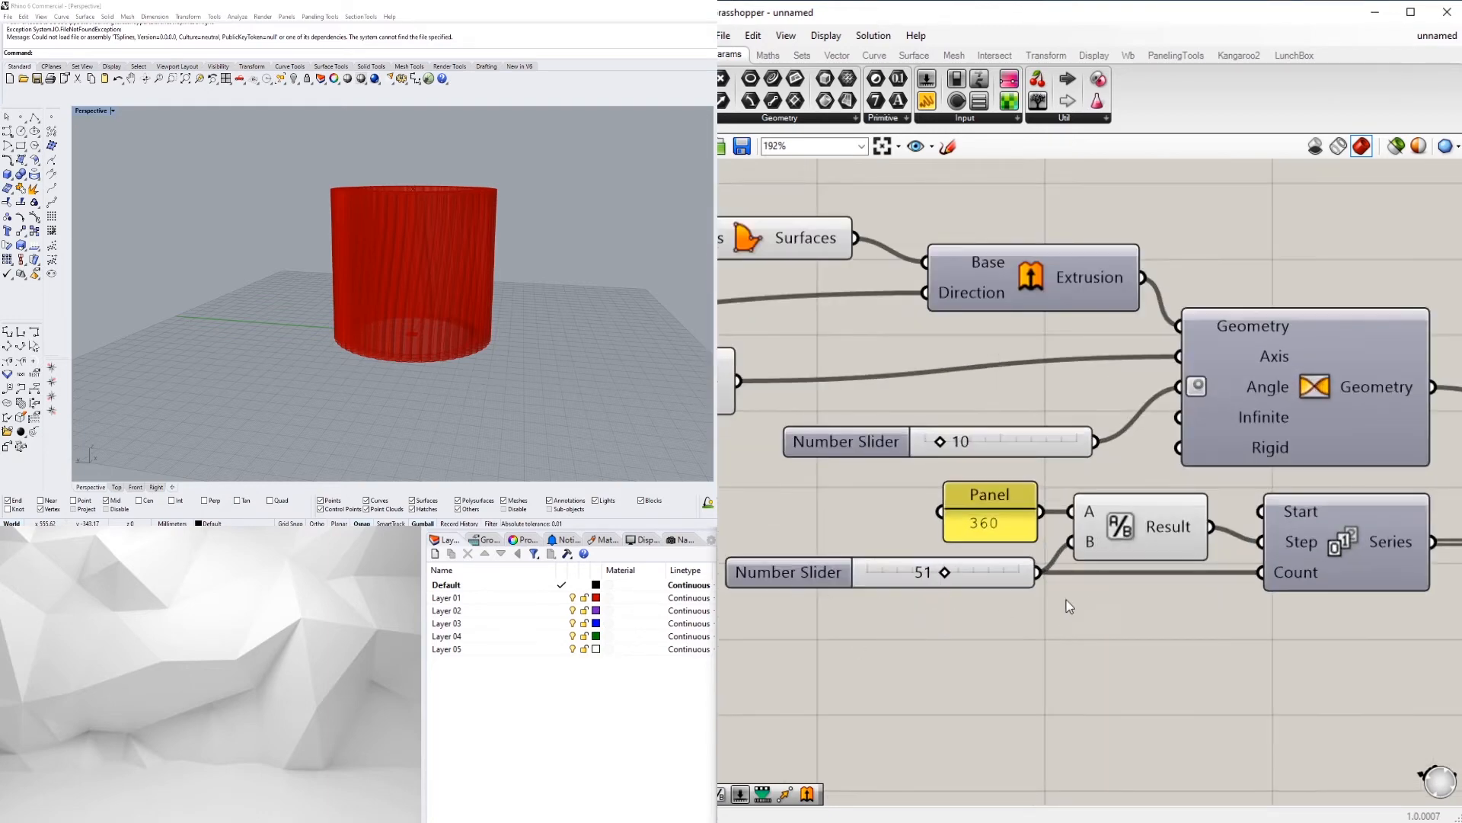
{"action": "scroll", "coordinate": [1066, 602], "scroll_direction": "down", "scroll_amount": 2}
{"action": "left_click_drag", "start_coordinate": [1363, 652], "coordinate": [916, 523]}
{"action": "key", "text": "ctrl+g"}
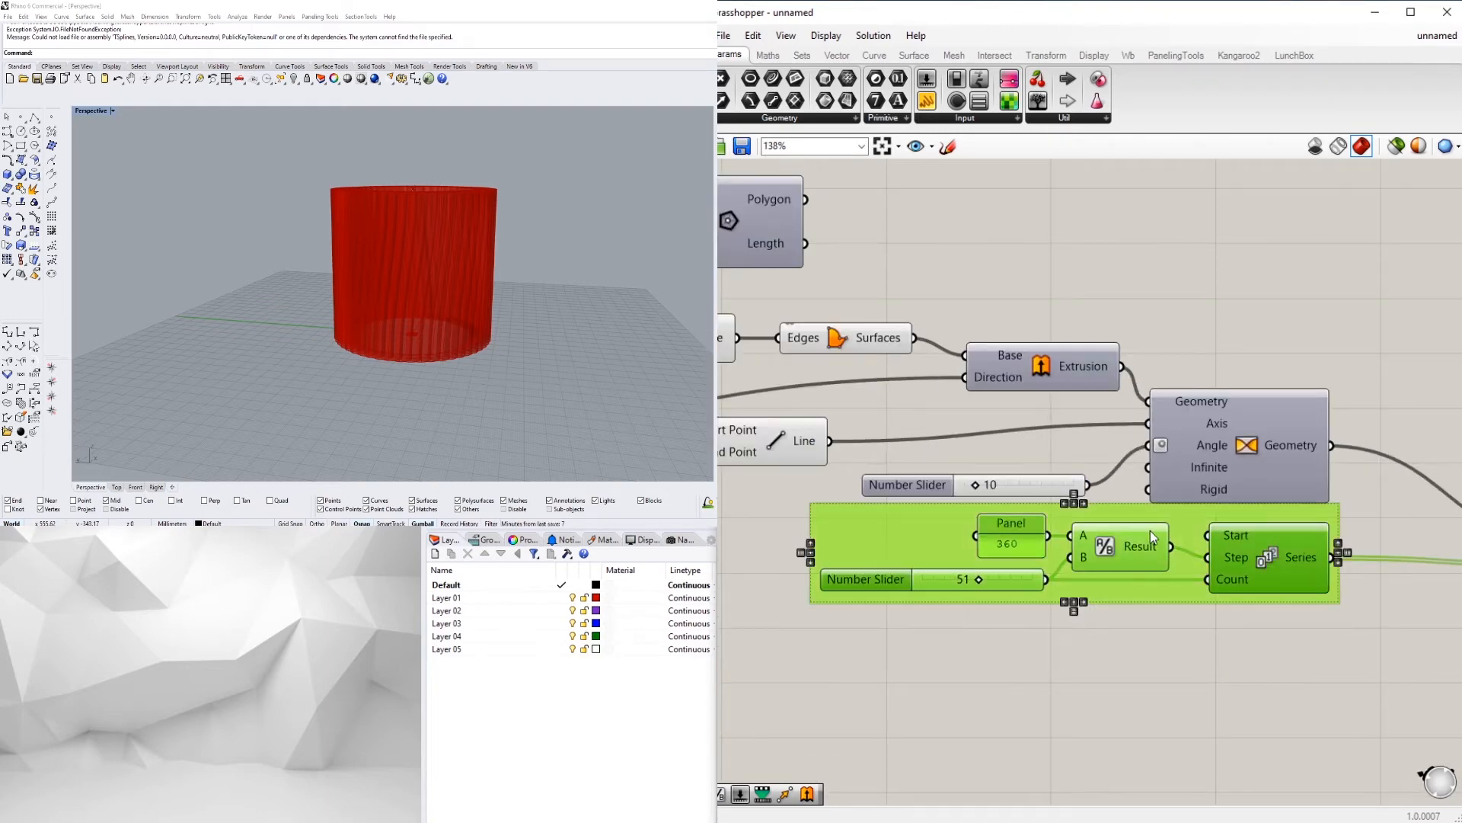
{"action": "left_click_drag", "start_coordinate": [1150, 530], "coordinate": [1132, 579]}
{"action": "right_click", "coordinate": [1110, 551]}
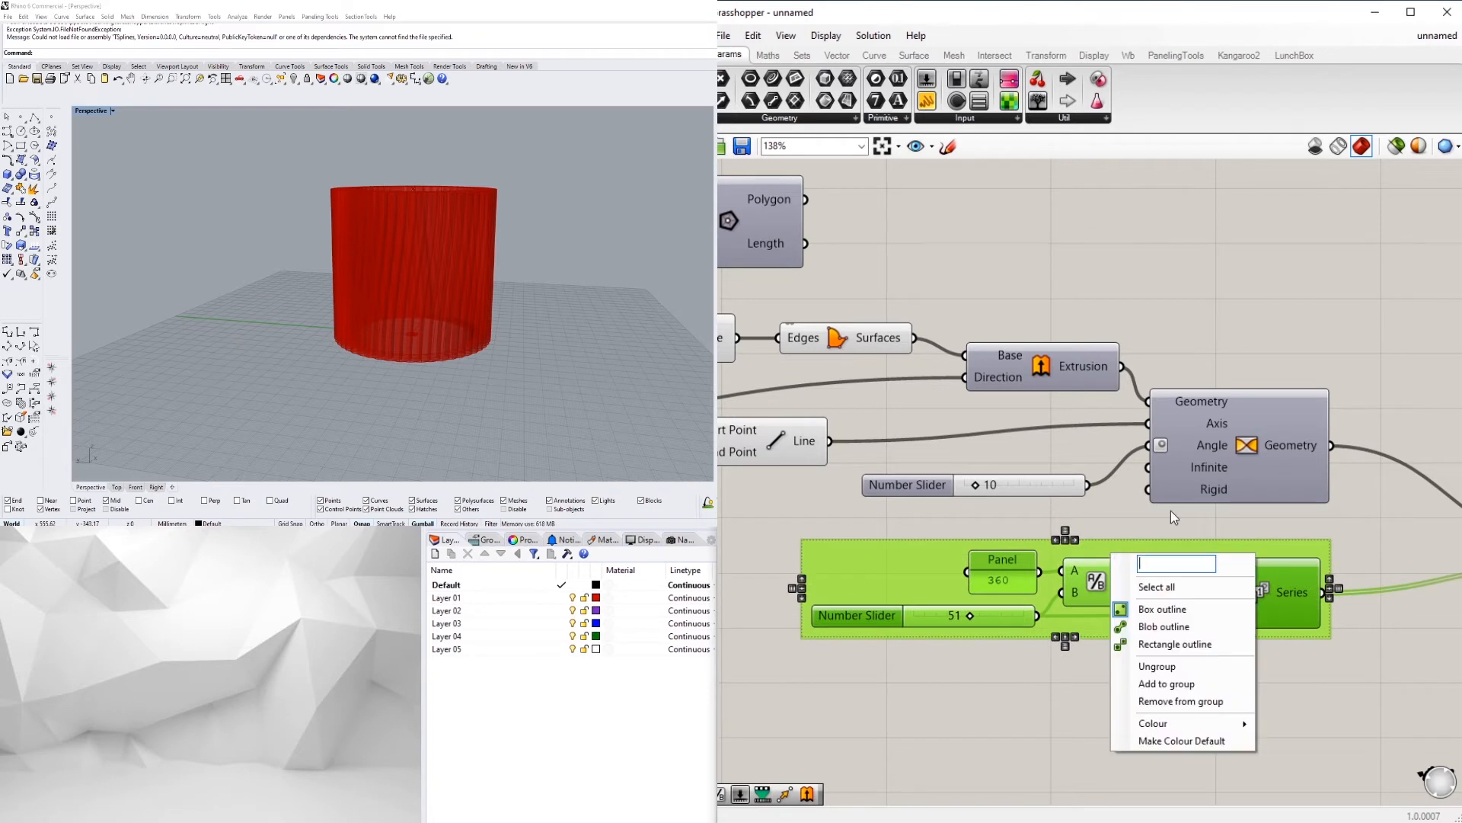
{"action": "type", "text": "COPIES"}
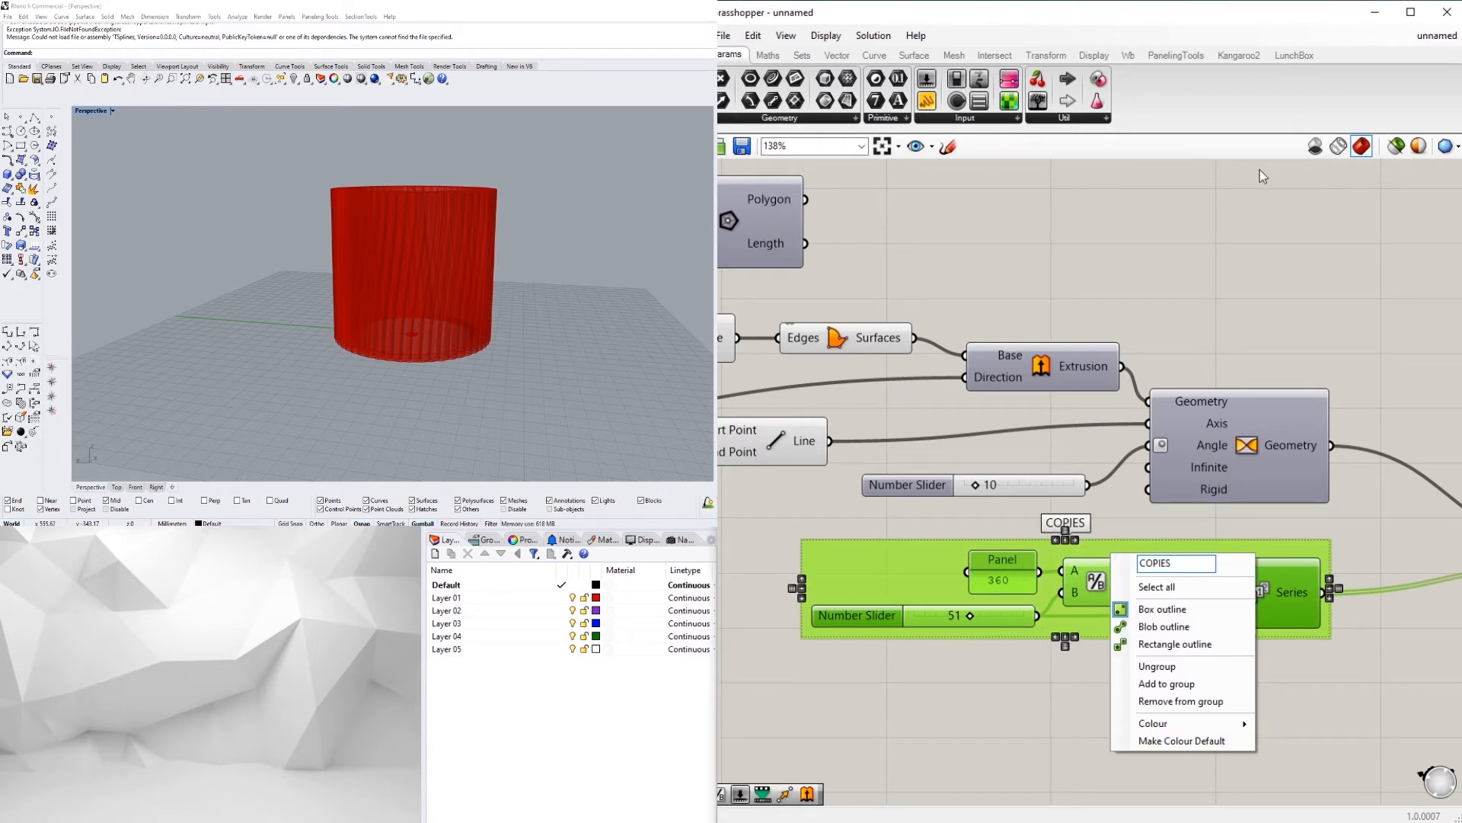
{"action": "left_click", "coordinate": [1261, 177]}
Step: Put the Twist angle slider in its own group labelled FORM ROTATION
{"action": "left_click", "coordinate": [924, 480]}
{"action": "key", "text": "ctrl+g"}
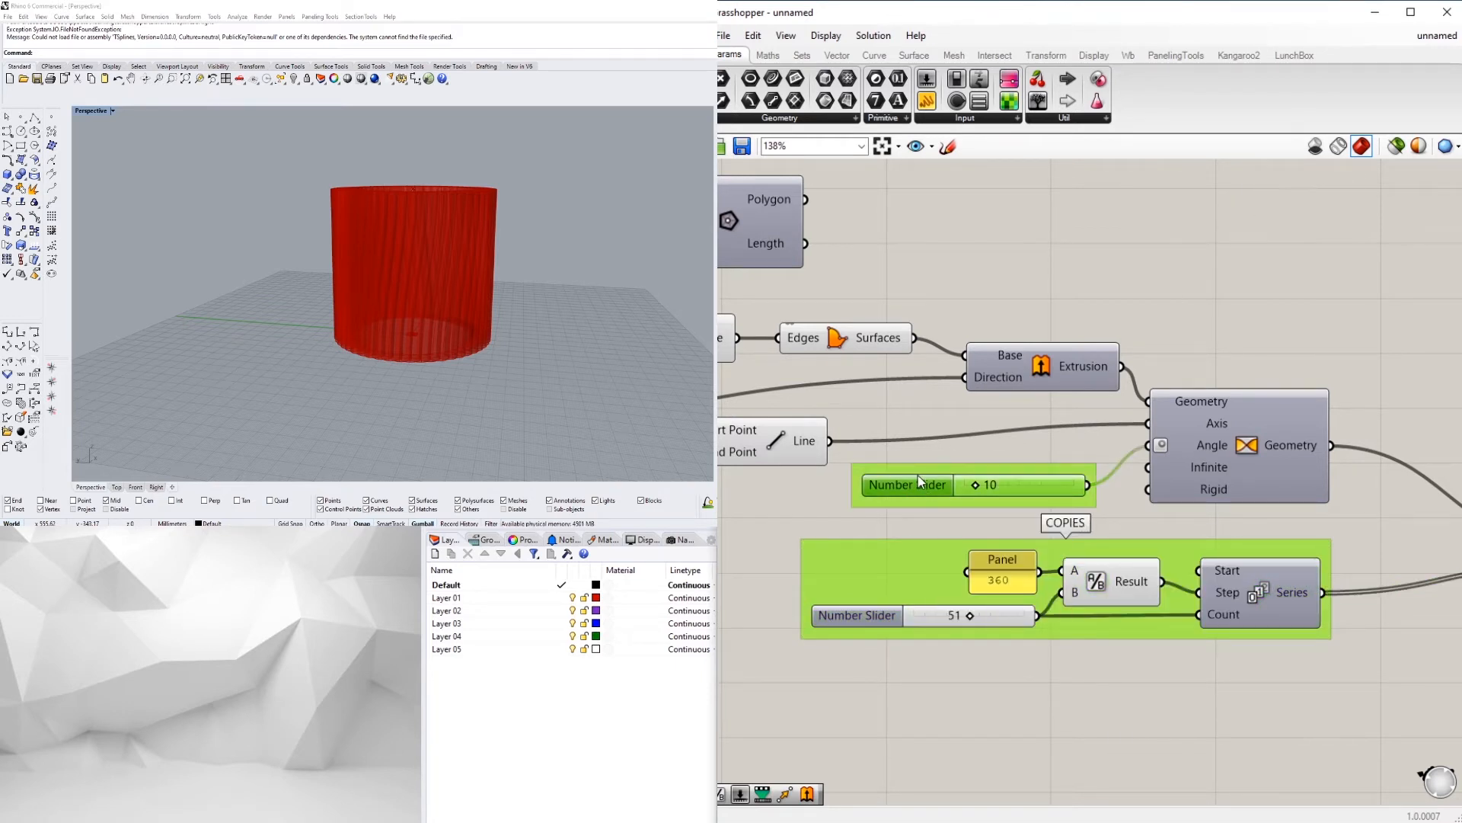
{"action": "right_click", "coordinate": [920, 481]}
{"action": "type", "text": "FO"}
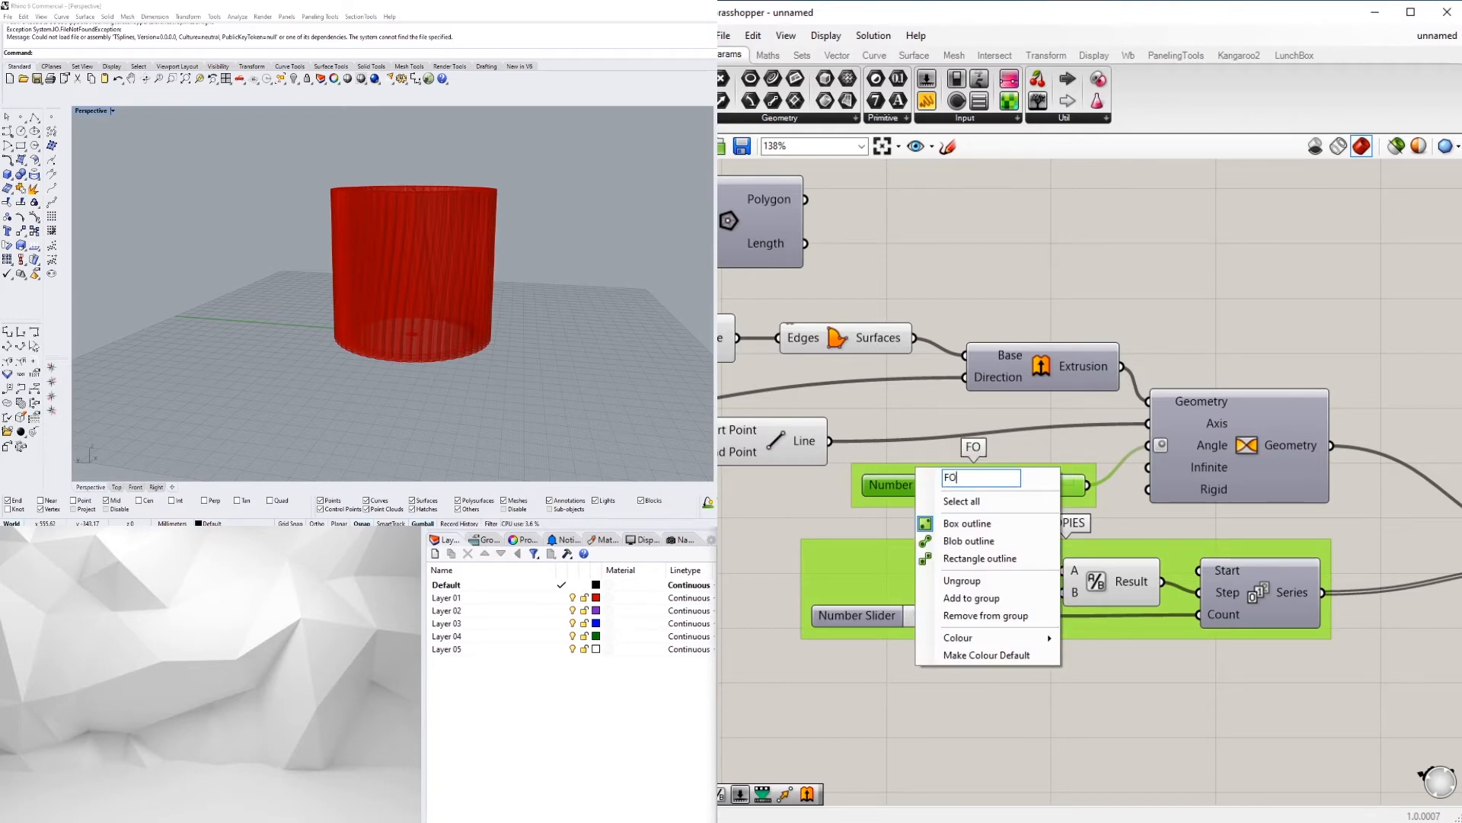
{"action": "type", "text": "RM ROTATION"}
{"action": "key", "text": "Return"}
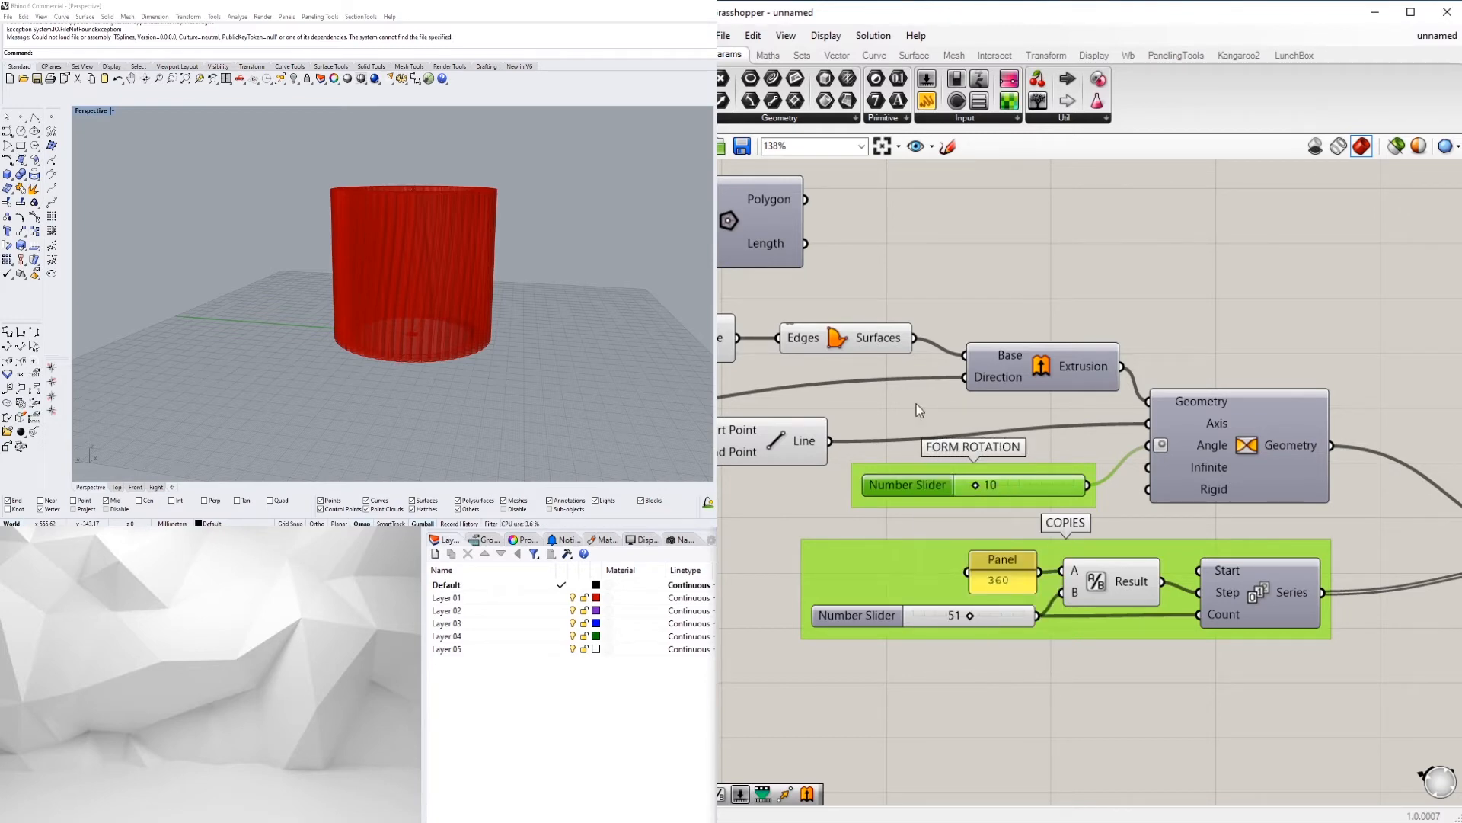
Step: Line up the FORM ROTATION and COPIES groups below Twist and move the Rotate component closer to them
{"action": "scroll", "coordinate": [1017, 355], "scroll_direction": "down", "scroll_amount": 2}
{"action": "scroll", "coordinate": [926, 435], "scroll_direction": "up", "scroll_amount": 4}
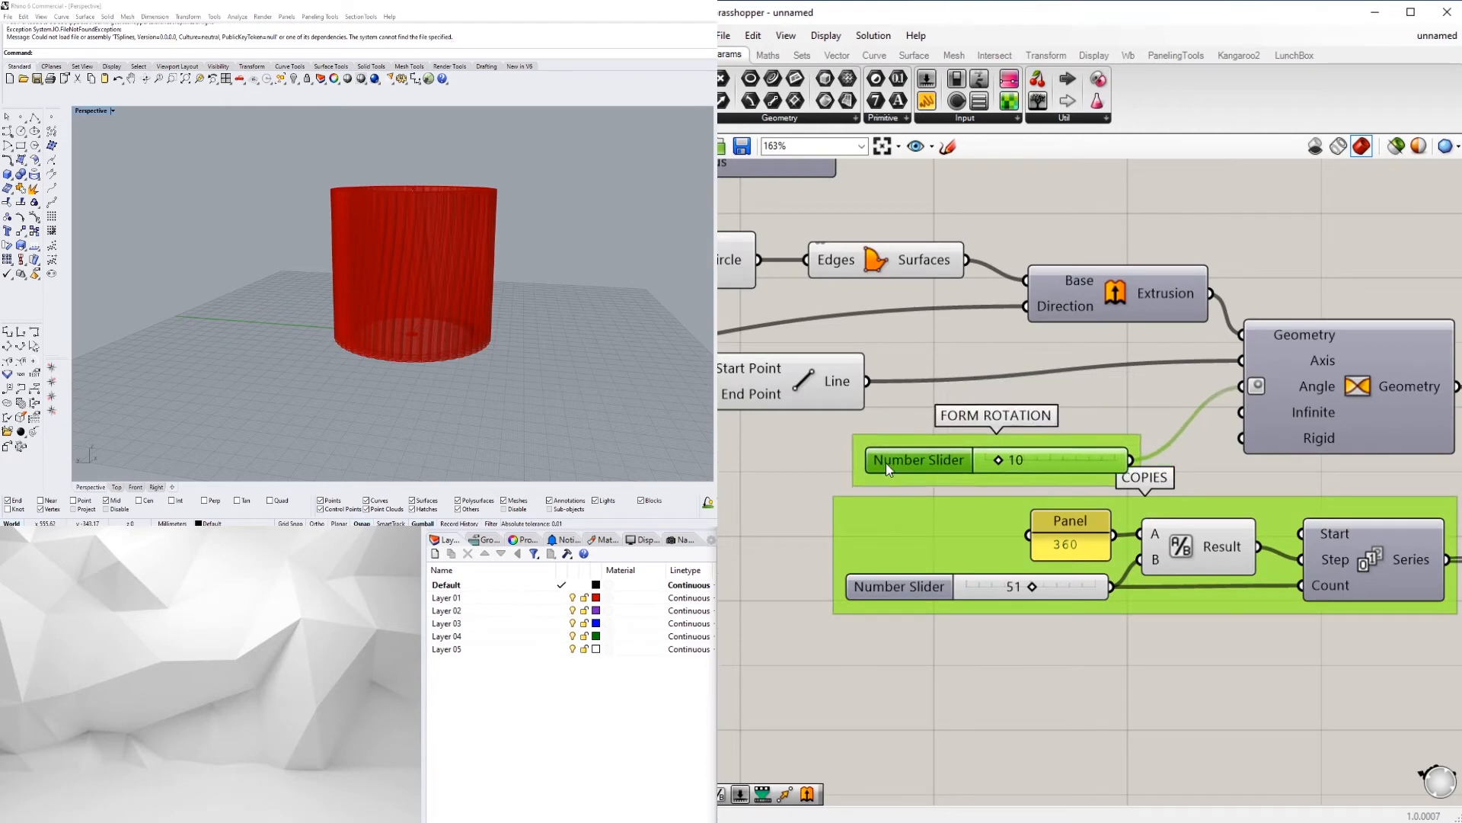
{"action": "scroll", "coordinate": [1255, 268], "scroll_direction": "down", "scroll_amount": 4}
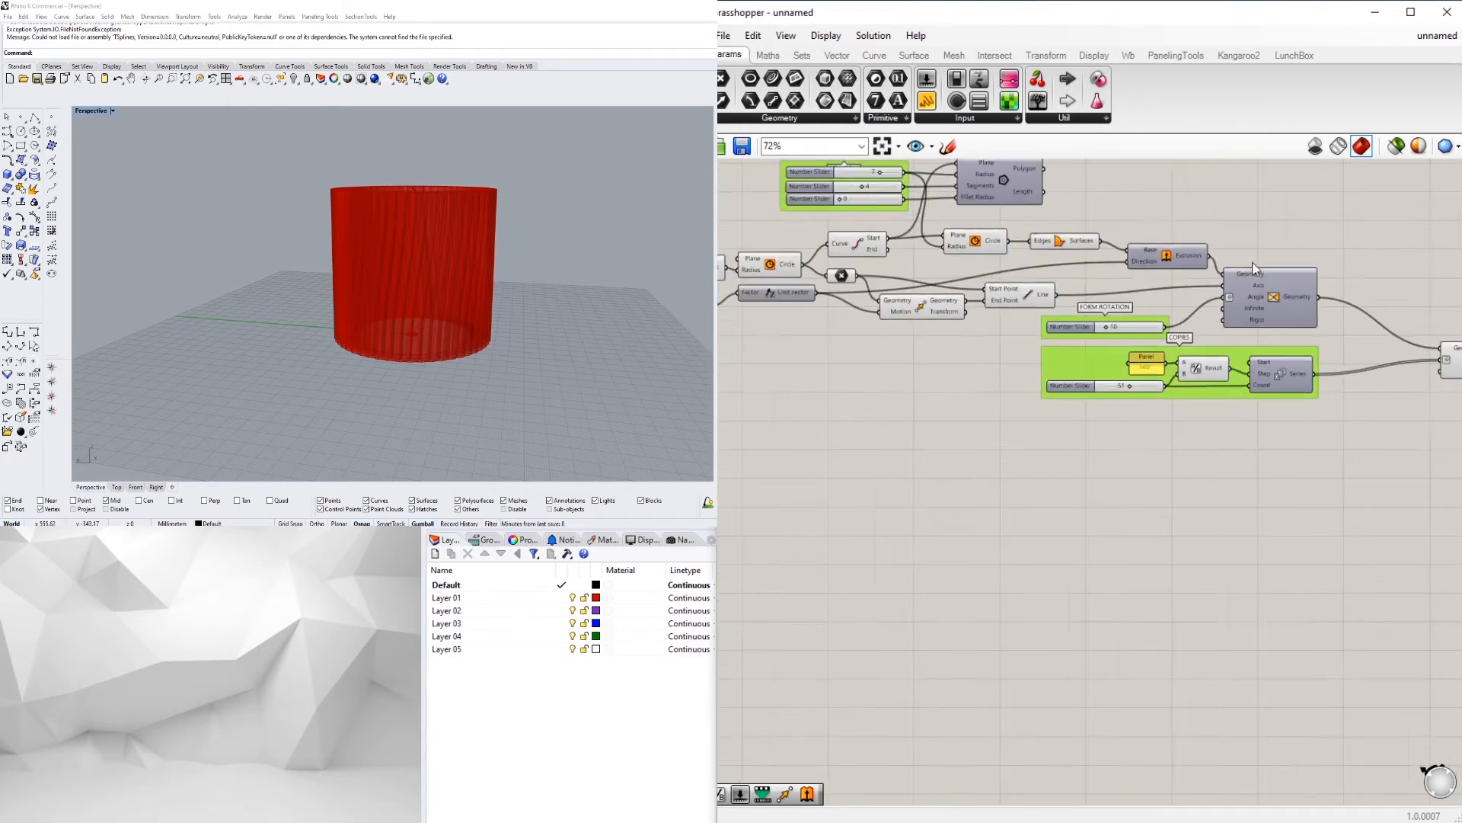
{"action": "right_click_drag", "start_coordinate": [1411, 328], "coordinate": [1284, 569]}
{"action": "left_click_drag", "start_coordinate": [1356, 605], "coordinate": [1279, 585]}
{"action": "left_click", "coordinate": [1215, 550]}
{"action": "right_click_drag", "start_coordinate": [1089, 521], "coordinate": [1432, 433]}
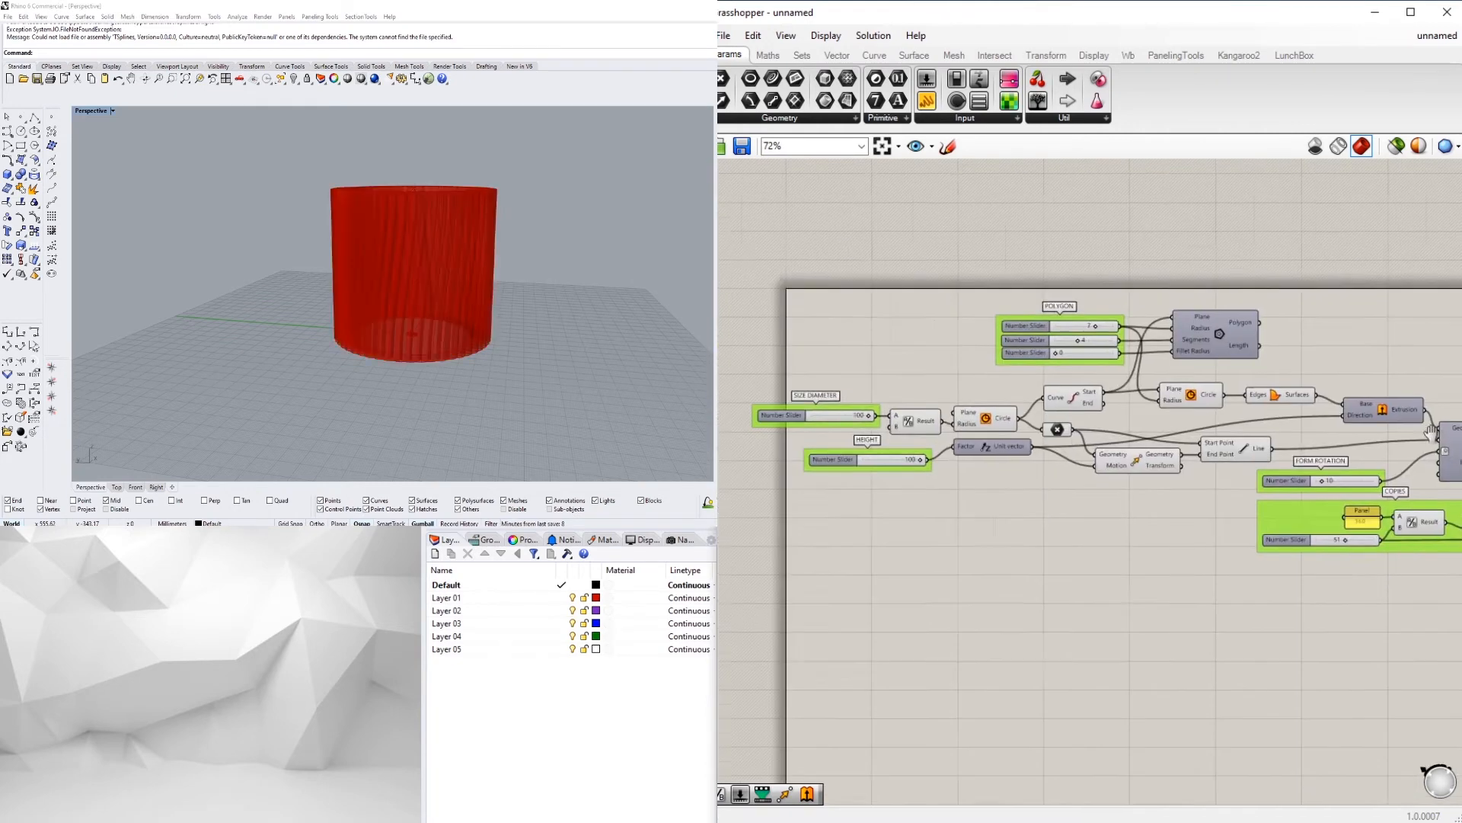
Step: Set the radius slider in the POLYGON group to 5
{"action": "scroll", "coordinate": [1301, 372], "scroll_direction": "up", "scroll_amount": 2}
{"action": "scroll", "coordinate": [373, 223], "scroll_direction": "up", "scroll_amount": 4}
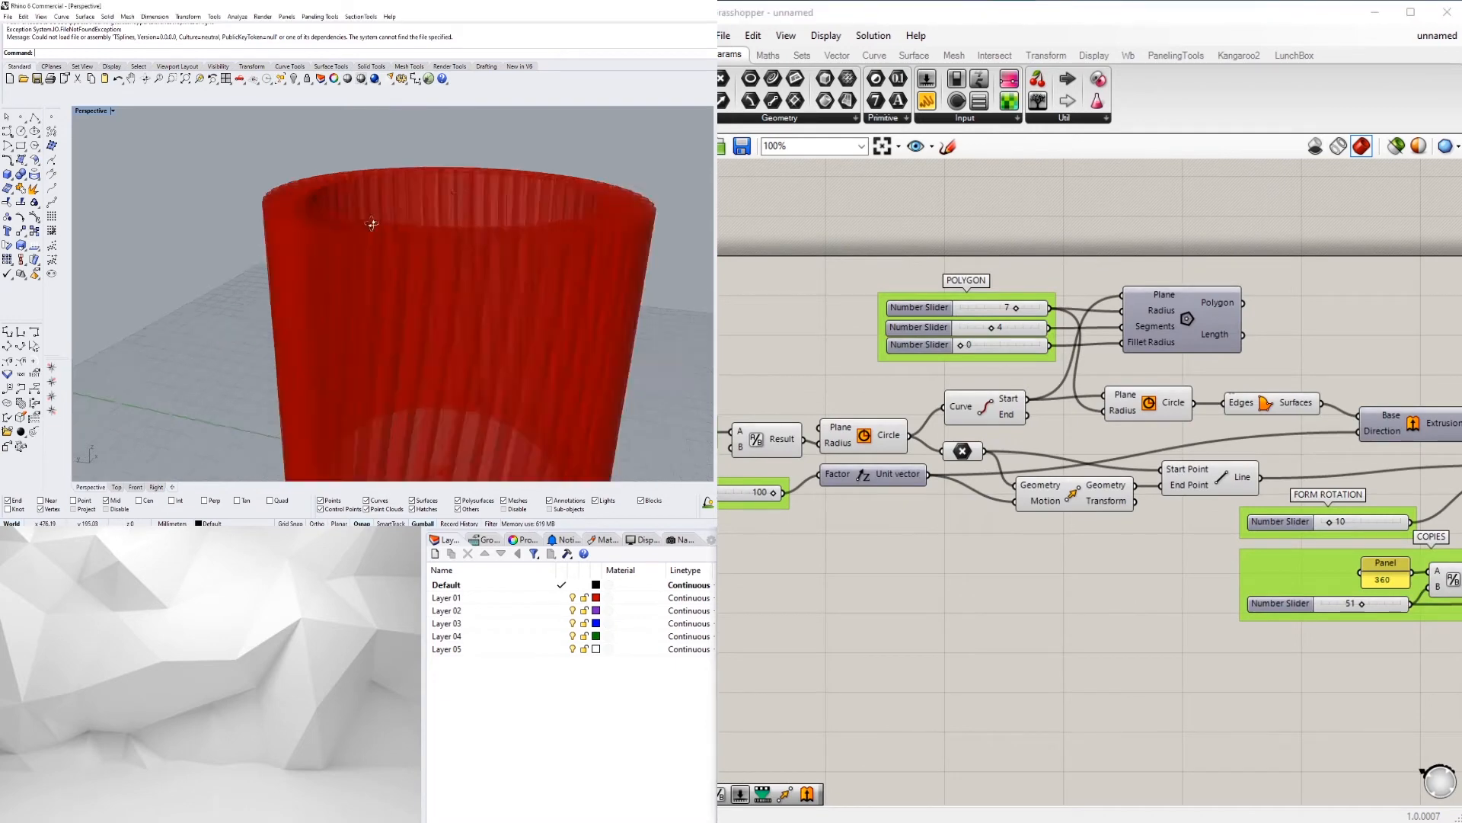
{"action": "right_click_drag", "start_coordinate": [372, 223], "coordinate": [542, 712]}
{"action": "scroll", "coordinate": [979, 504], "scroll_direction": "down", "scroll_amount": 2}
{"action": "right_click_drag", "start_coordinate": [884, 529], "coordinate": [1077, 517]}
{"action": "scroll", "coordinate": [1086, 487], "scroll_direction": "up", "scroll_amount": 6}
{"action": "scroll", "coordinate": [979, 491], "scroll_direction": "down", "scroll_amount": 4}
{"action": "scroll", "coordinate": [1372, 340], "scroll_direction": "up", "scroll_amount": 4}
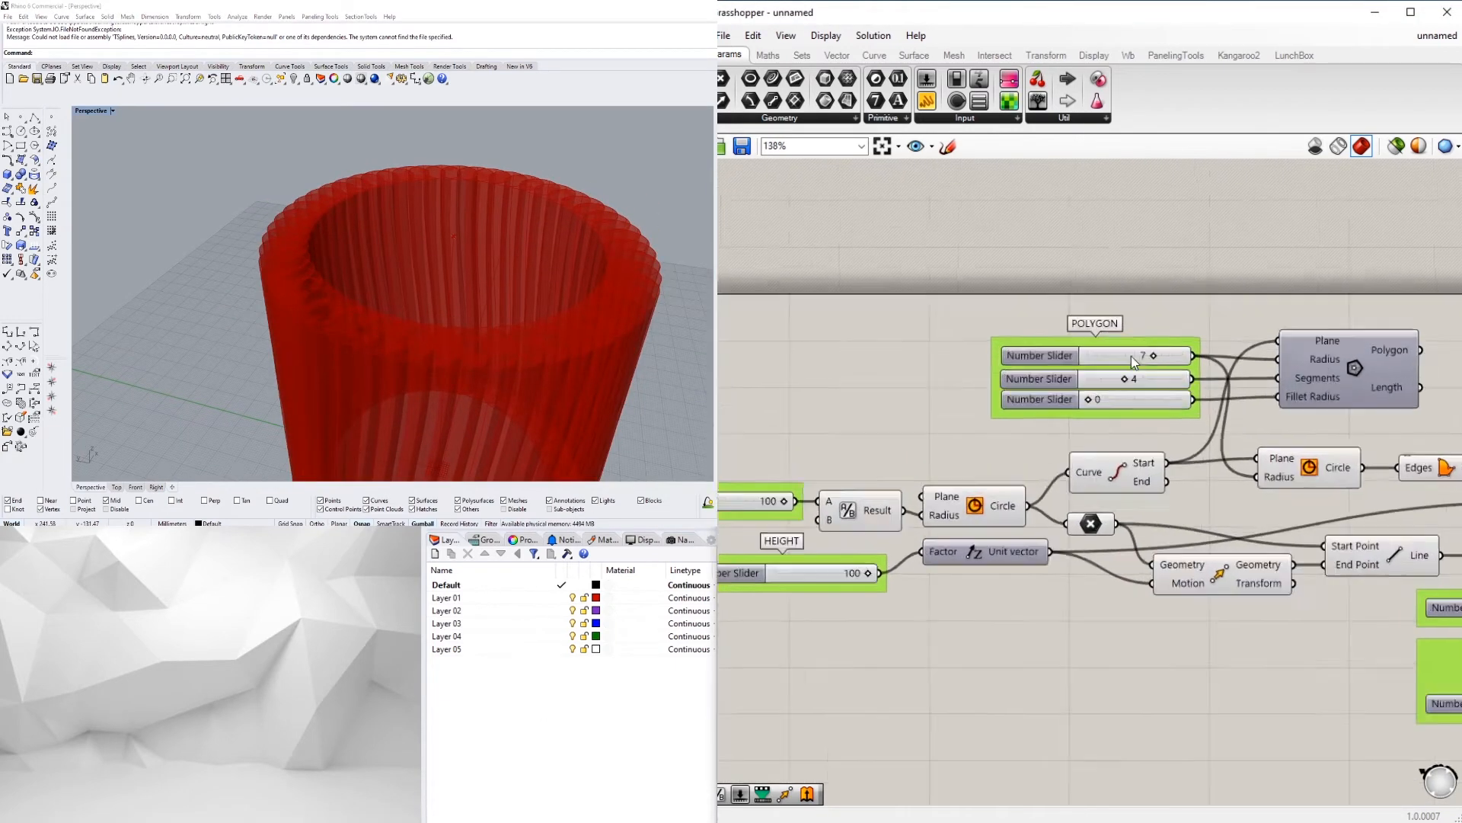
{"action": "double_click", "coordinate": [1150, 348]}
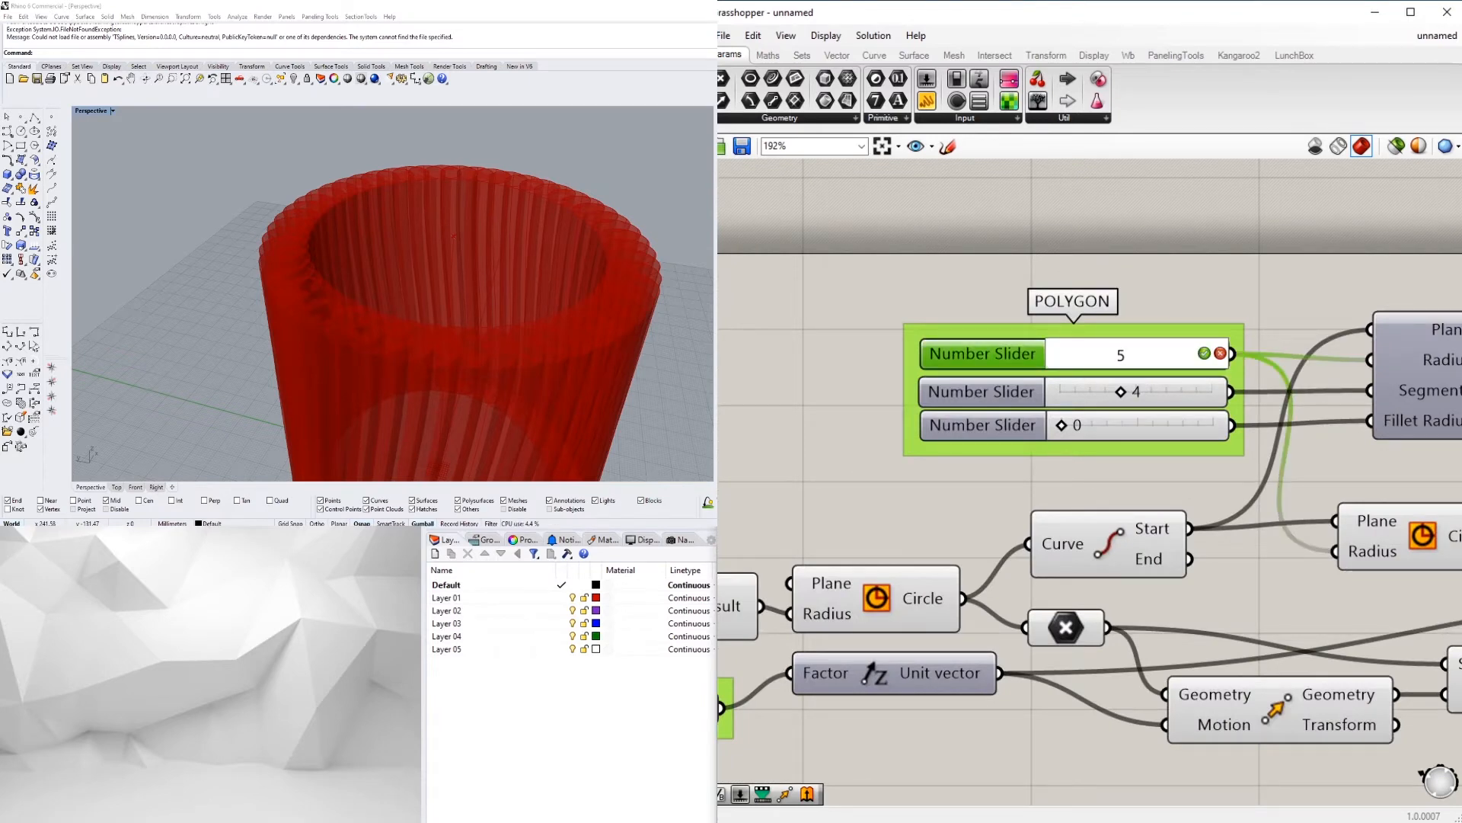
{"action": "type", "text": "5"}
{"action": "key", "text": "Return"}
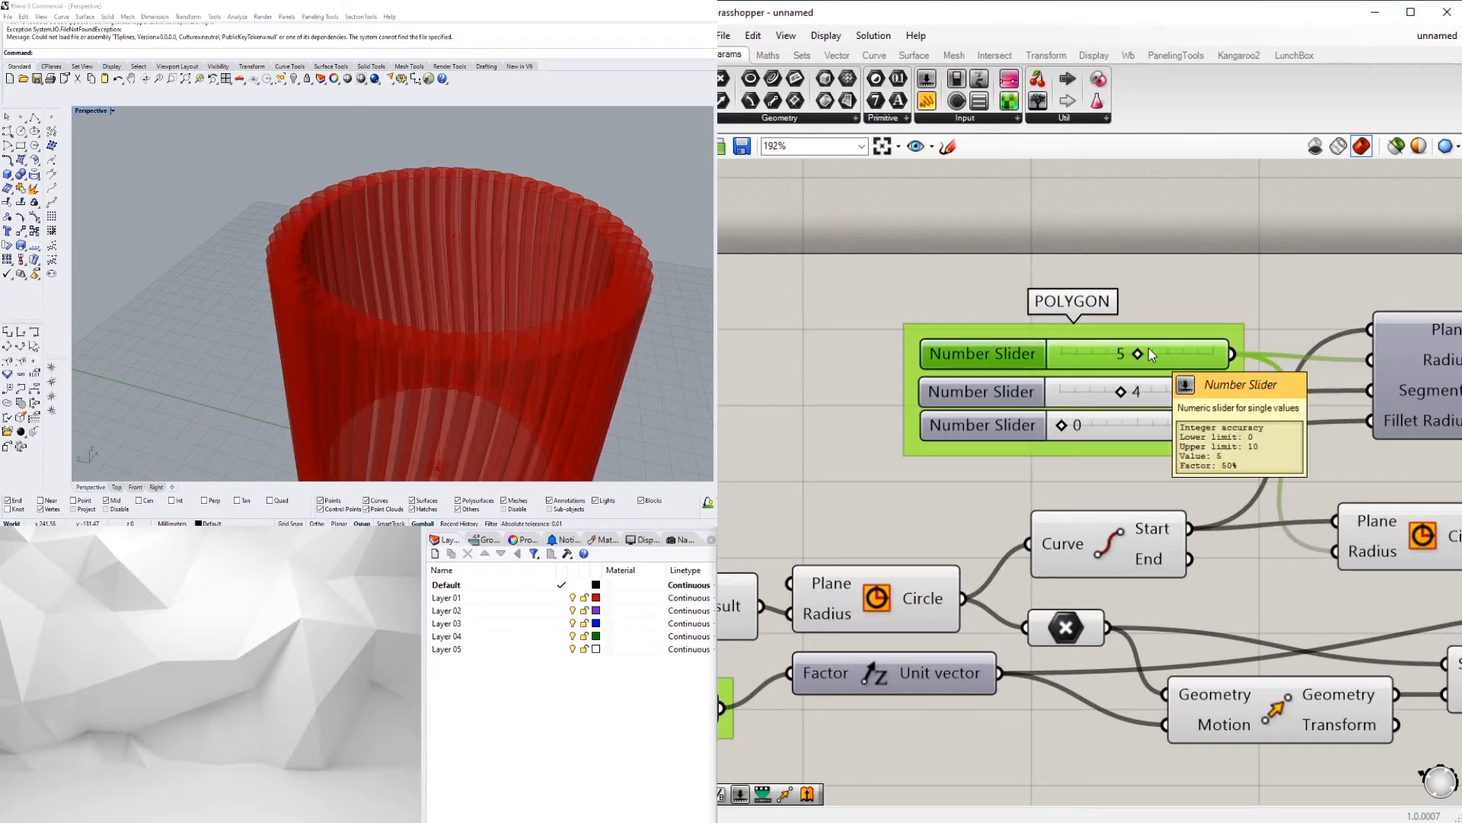
Step: Reduce the profile radius slider in the POLYGON group to 3
{"action": "scroll", "coordinate": [1190, 359], "scroll_direction": "down", "scroll_amount": 5}
{"action": "right_click_drag", "start_coordinate": [1337, 506], "coordinate": [1050, 445]}
{"action": "scroll", "coordinate": [1116, 457], "scroll_direction": "up", "scroll_amount": 3}
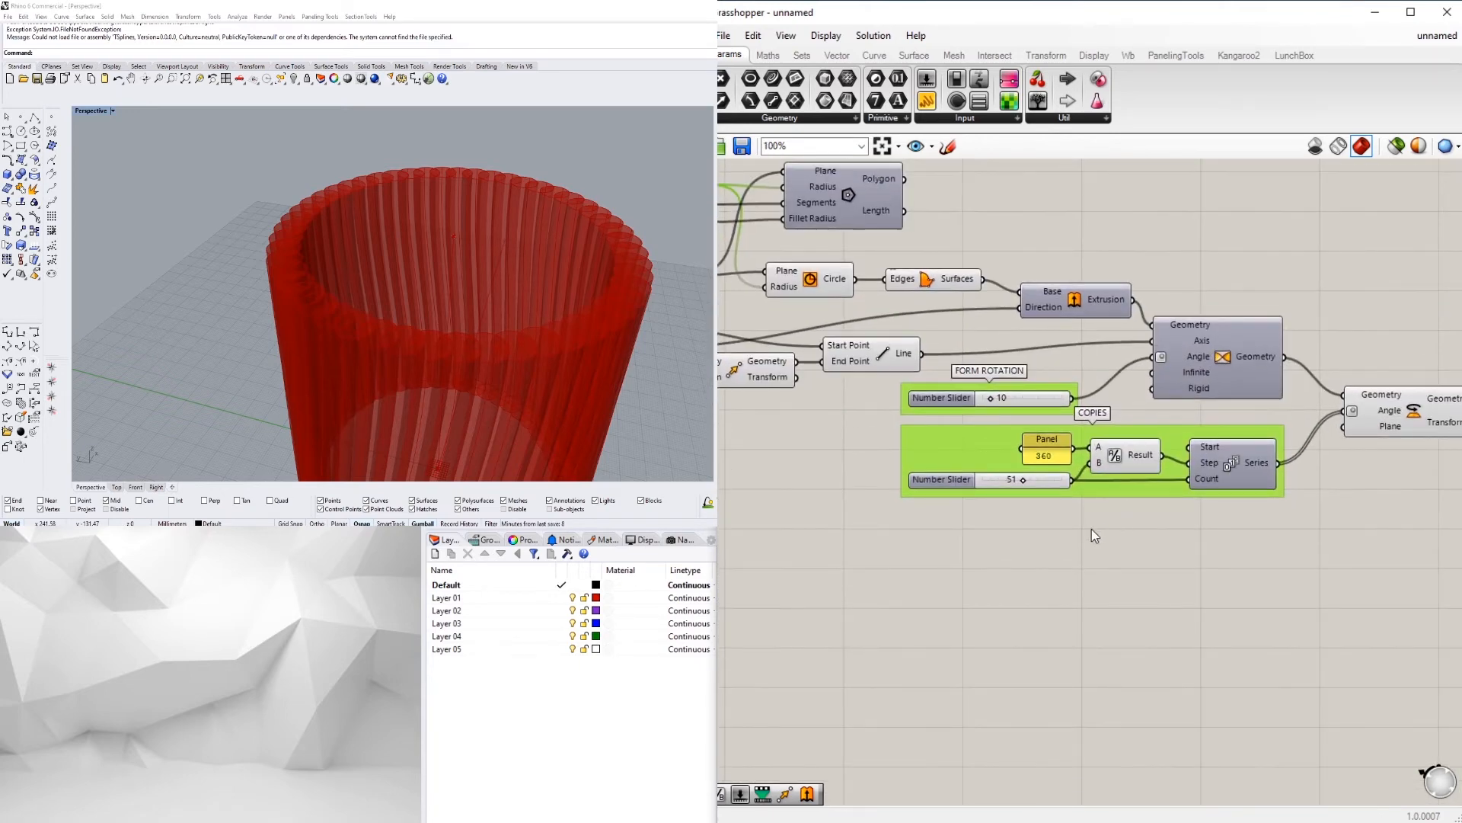
{"action": "right_click_drag", "start_coordinate": [597, 285], "coordinate": [491, 266]}
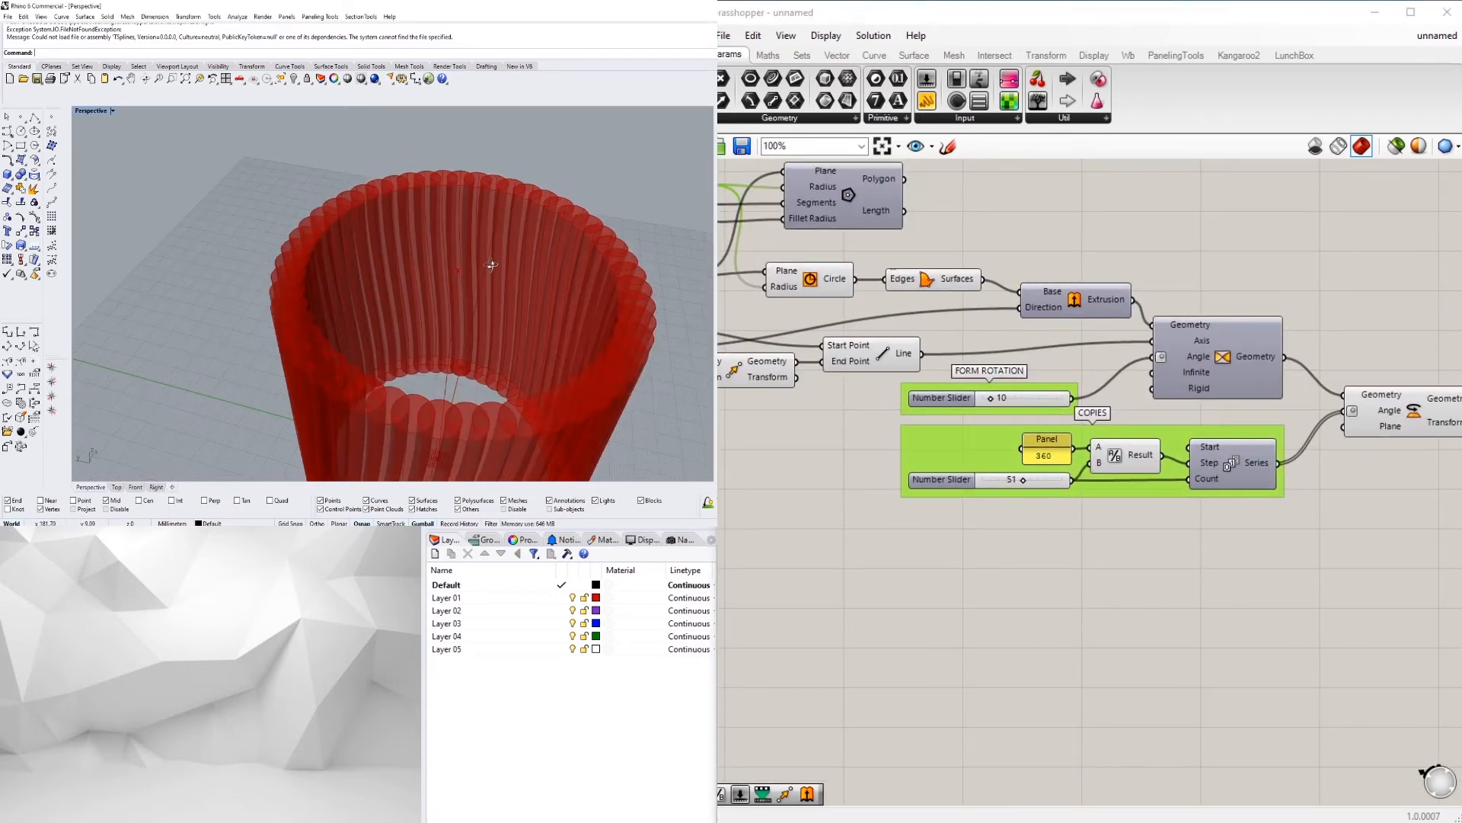
{"action": "right_click_drag", "start_coordinate": [837, 276], "coordinate": [1059, 352]}
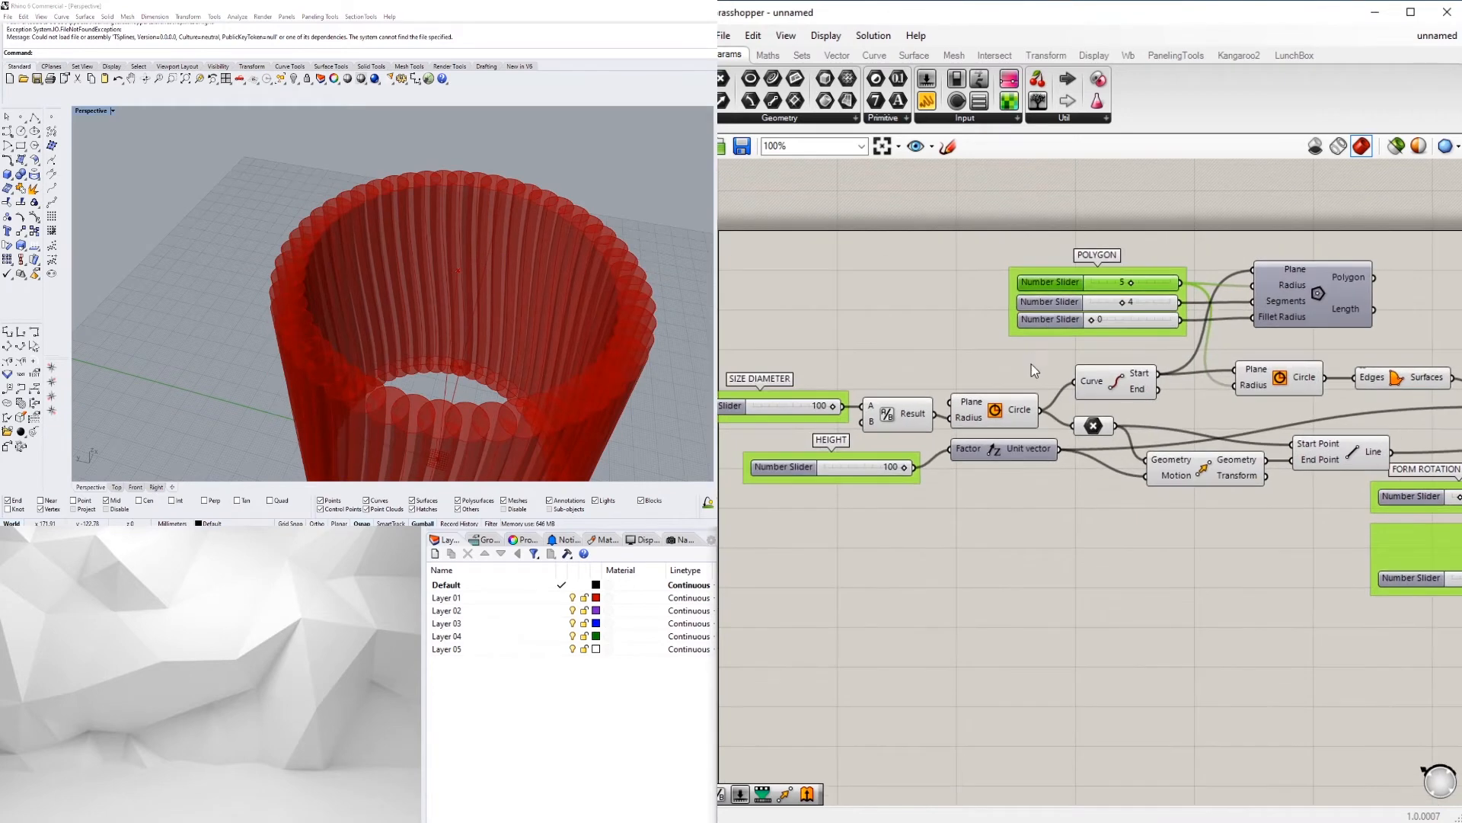
{"action": "scroll", "coordinate": [1118, 296], "scroll_direction": "up", "scroll_amount": 3}
{"action": "double_click", "coordinate": [1128, 288]}
{"action": "type", "text": "3"}
{"action": "key", "text": "Return"}
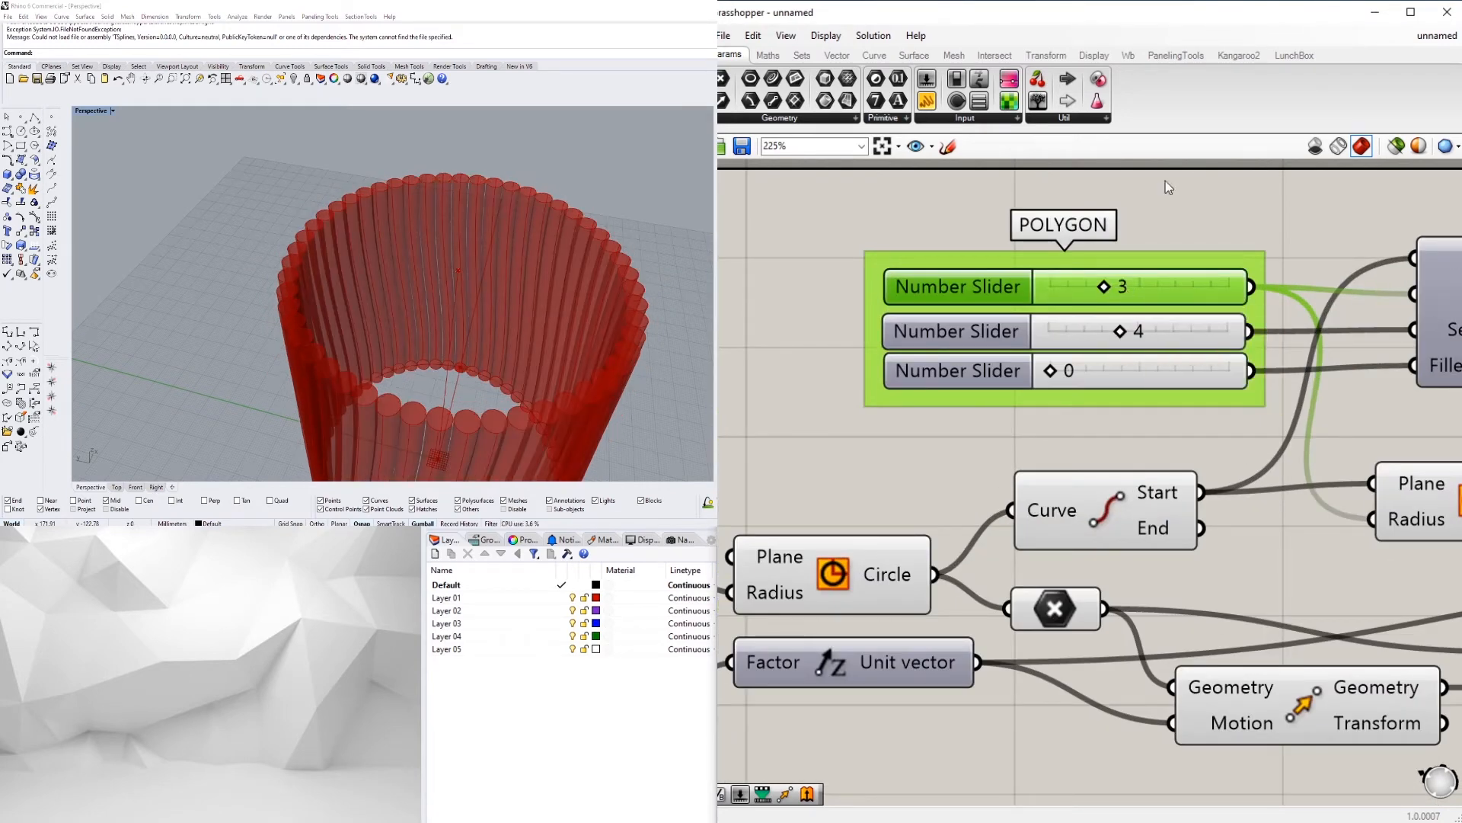
Step: Set the number slider in the COPIES group to 55
{"action": "scroll", "coordinate": [221, 325], "scroll_direction": "up", "scroll_amount": 6}
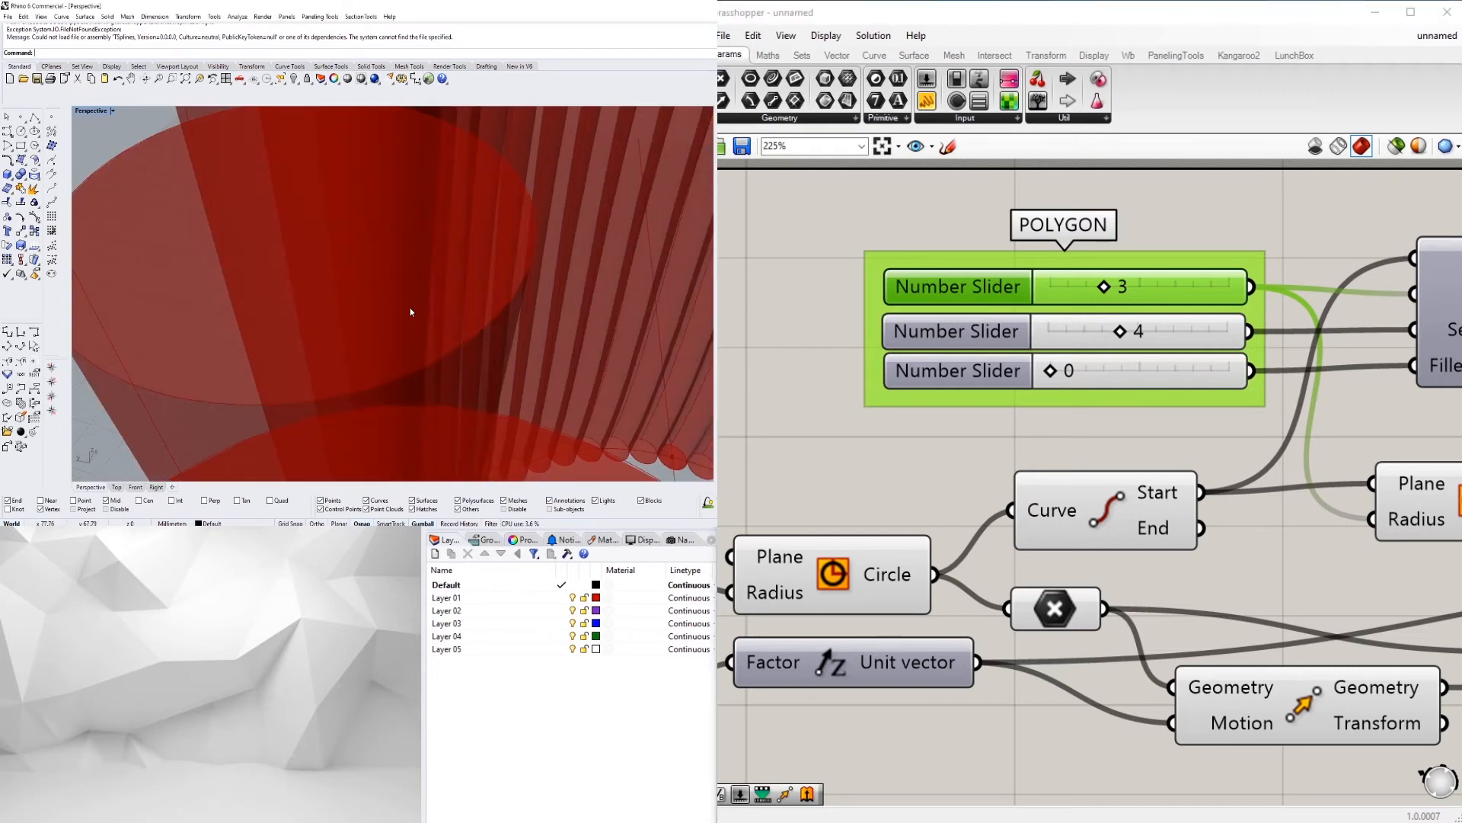
{"action": "scroll", "coordinate": [1245, 285], "scroll_direction": "down", "scroll_amount": 5}
{"action": "scroll", "coordinate": [1298, 407], "scroll_direction": "up", "scroll_amount": 4}
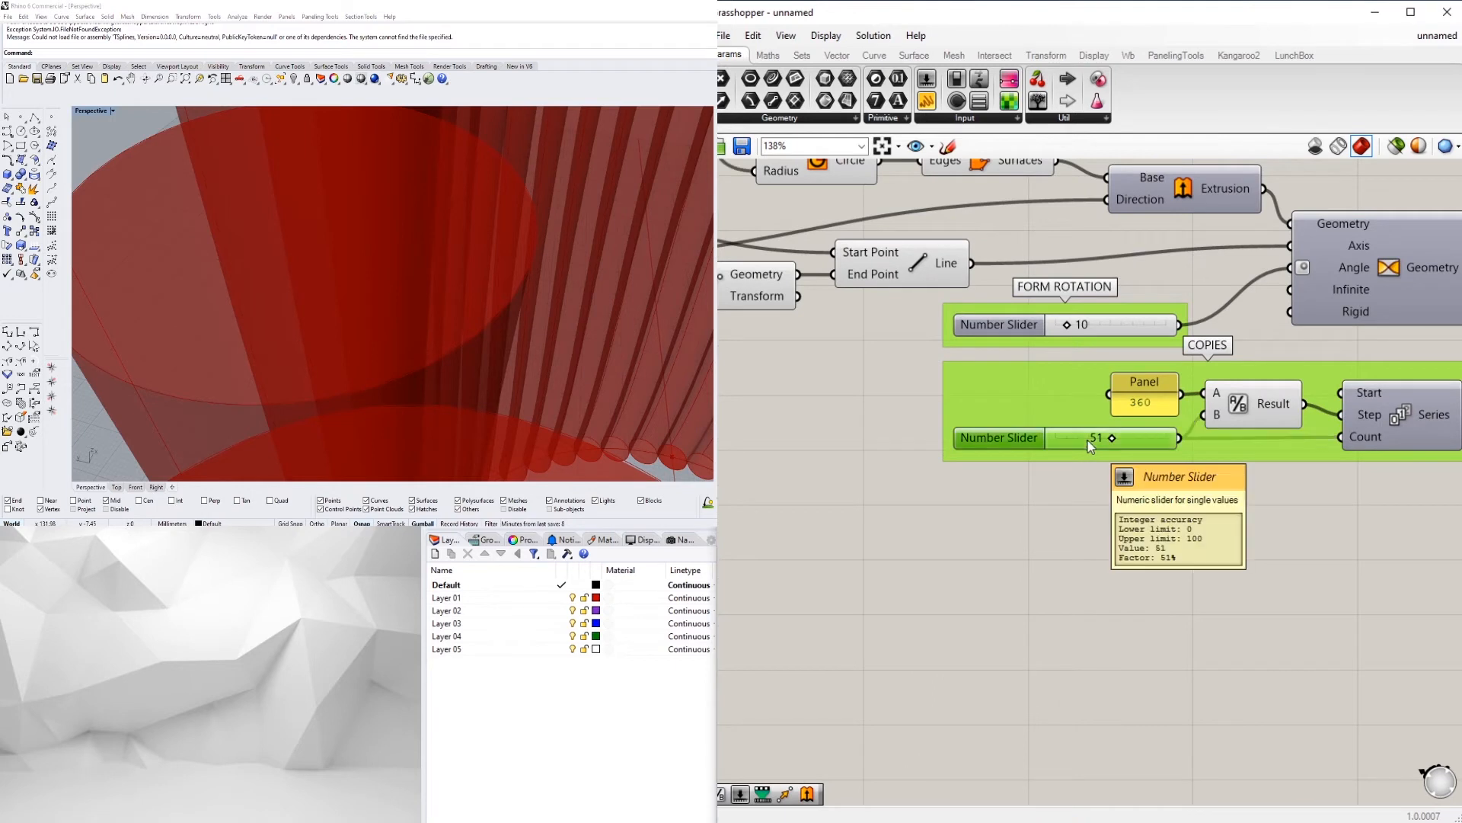
{"action": "double_click", "coordinate": [1090, 440]}
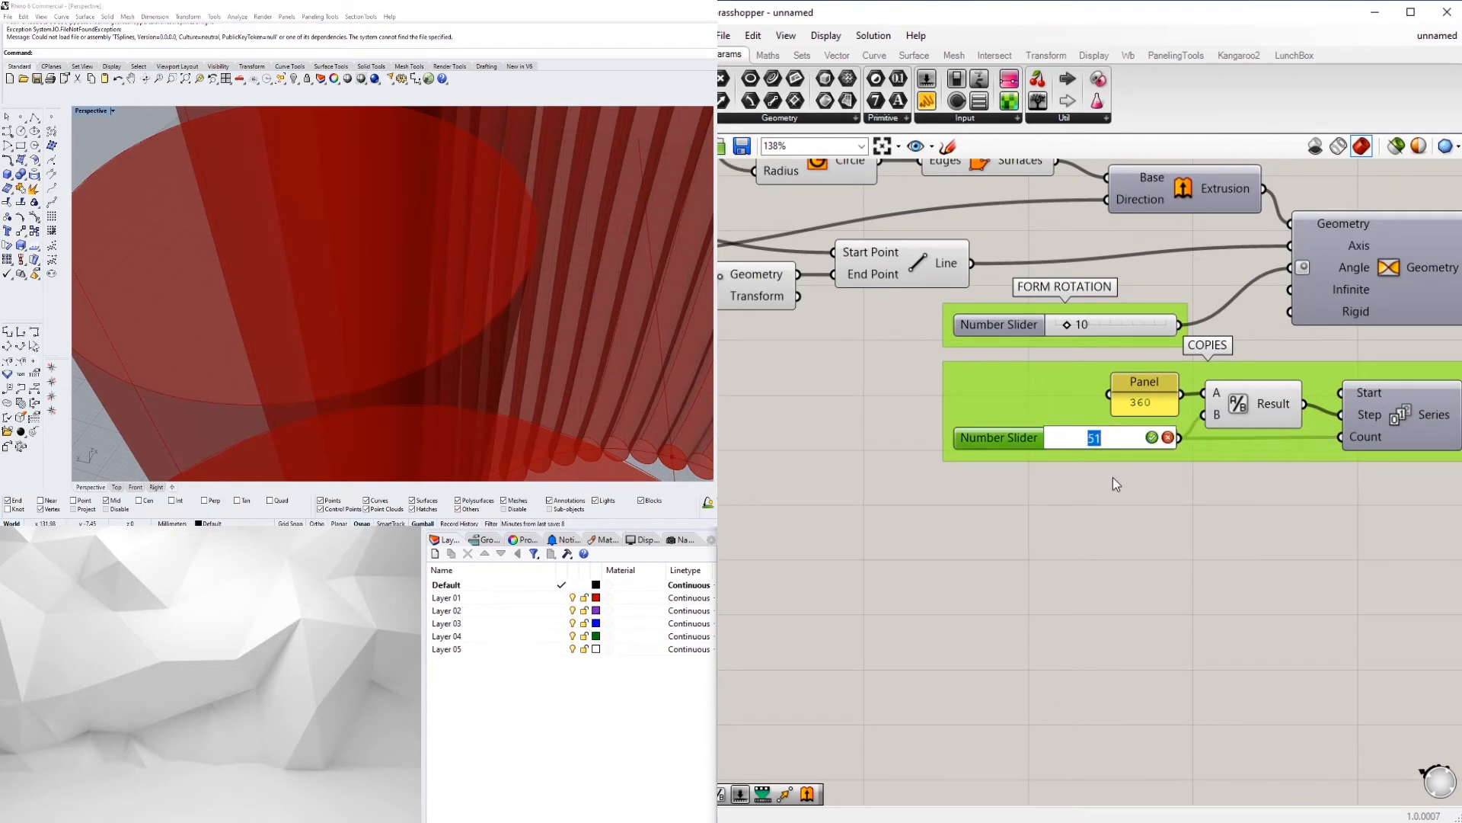
{"action": "type", "text": "50"}
{"action": "key", "text": "Return"}
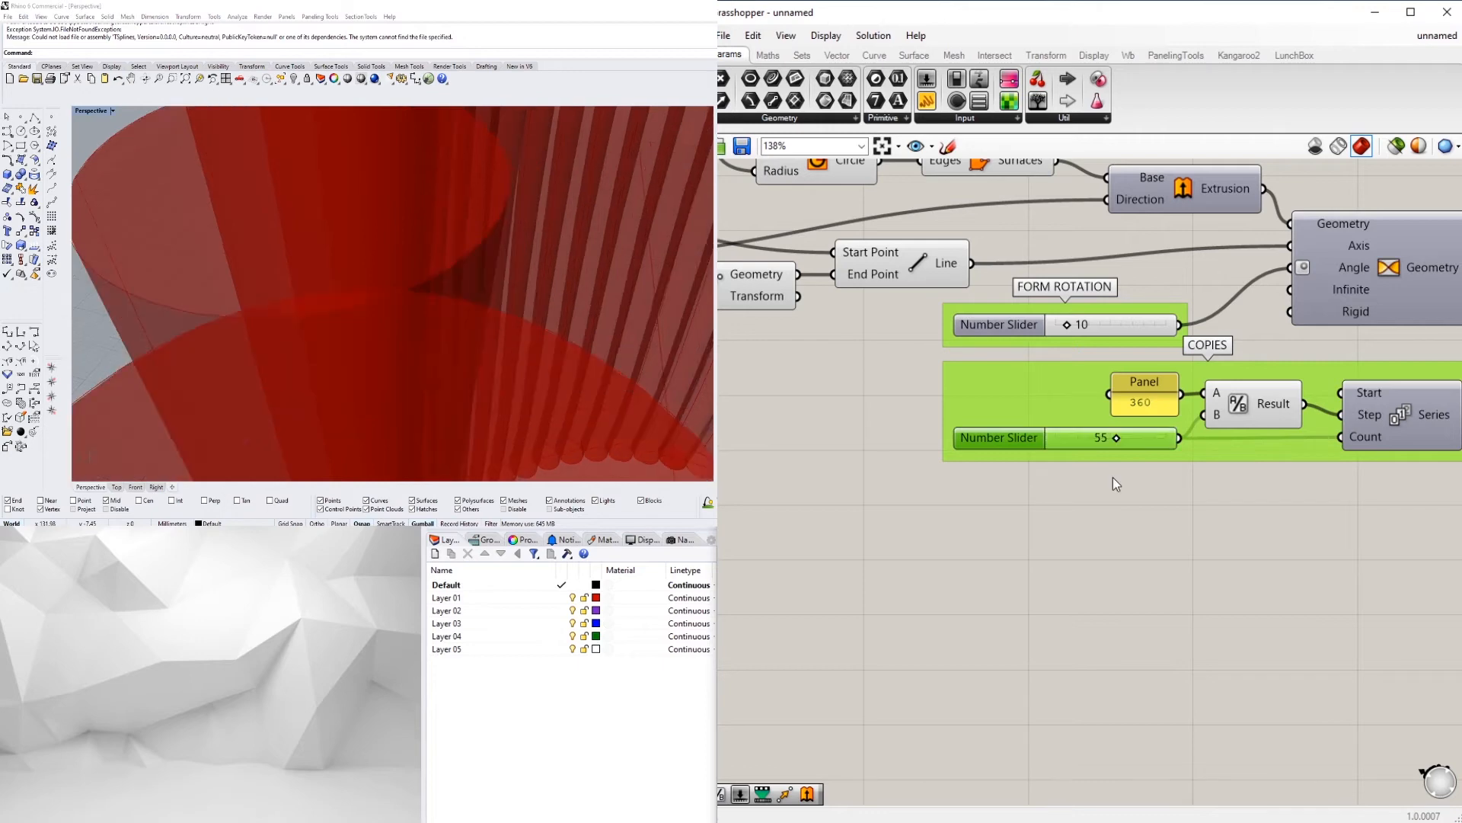
Step: Raise the FORM ROTATION slider to 100 to increase the twist of the vase
{"action": "scroll", "coordinate": [1112, 477], "scroll_direction": "down", "scroll_amount": 5}
{"action": "scroll", "coordinate": [943, 359], "scroll_direction": "up", "scroll_amount": 5}
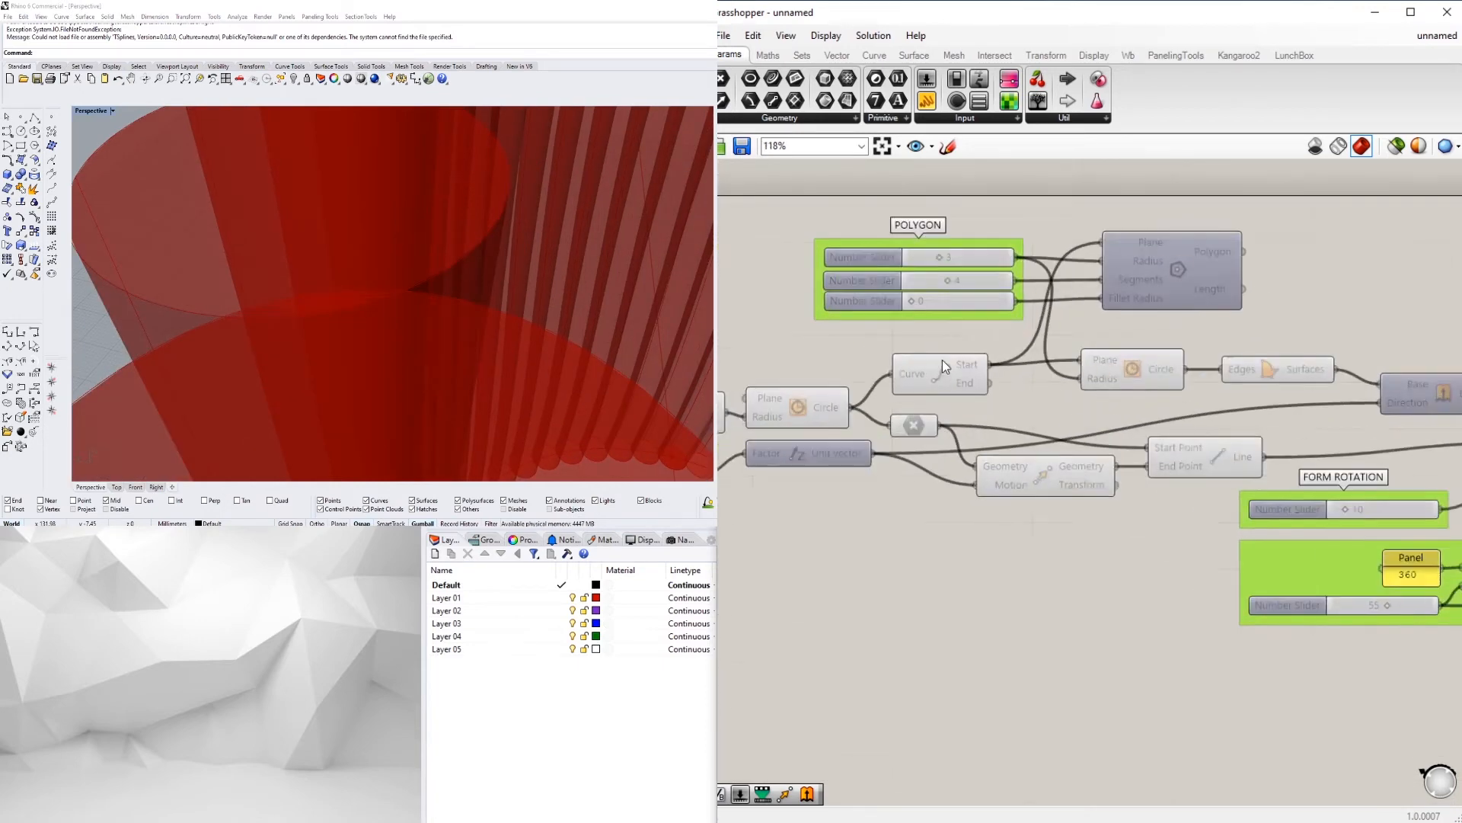
{"action": "scroll", "coordinate": [489, 292], "scroll_direction": "down", "scroll_amount": 6}
{"action": "right_click_drag", "start_coordinate": [490, 292], "coordinate": [679, 316]}
{"action": "scroll", "coordinate": [1211, 525], "scroll_direction": "down", "scroll_amount": 4}
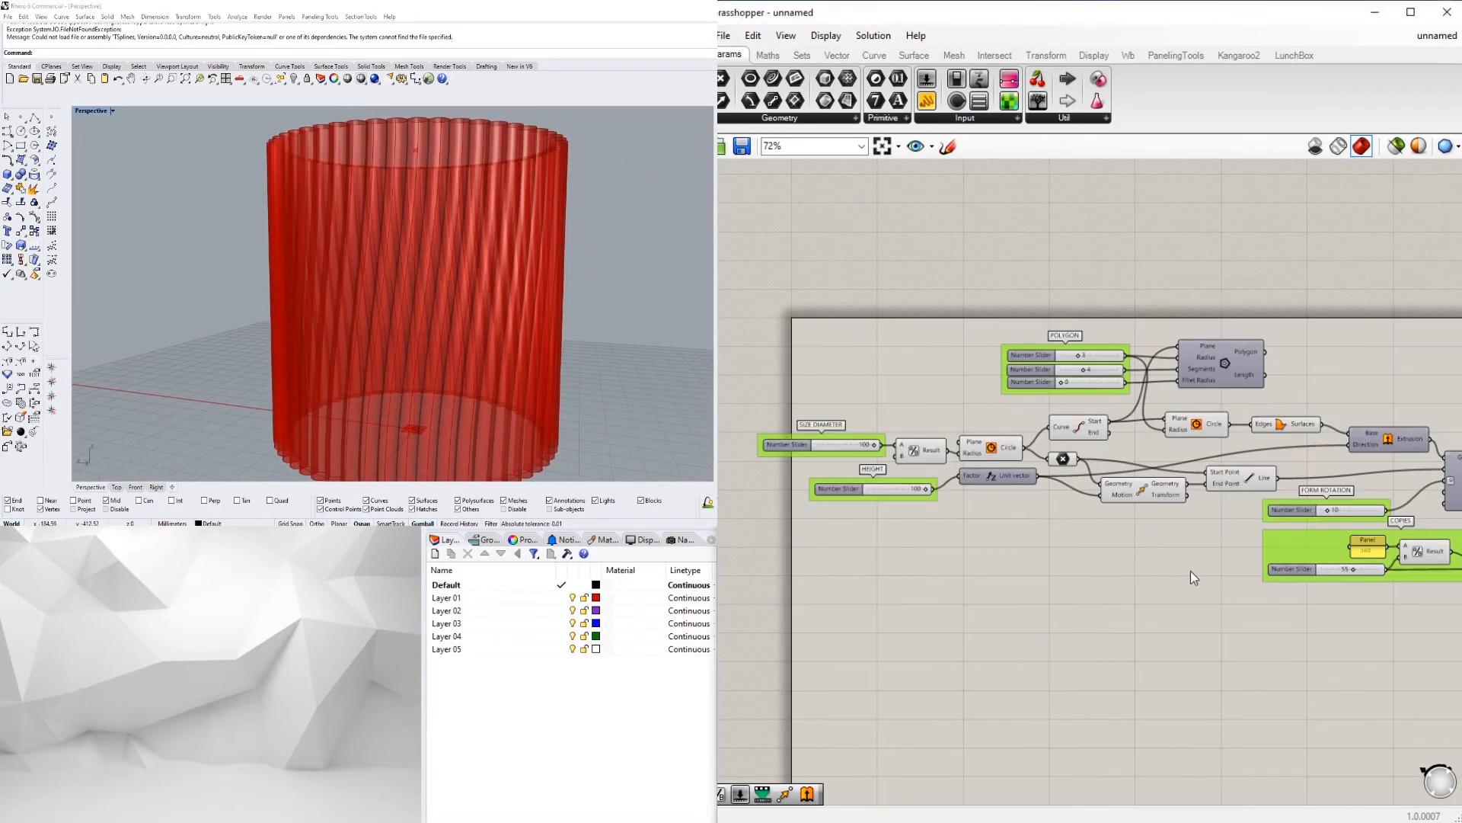
{"action": "scroll", "coordinate": [1099, 555], "scroll_direction": "up", "scroll_amount": 9}
{"action": "left_click_drag", "start_coordinate": [1127, 477], "coordinate": [1342, 460]}
Step: Examine the twisted vase's rim, interior and overlapping circular profiles up close and from above
{"action": "left_click", "coordinate": [303, 338]}
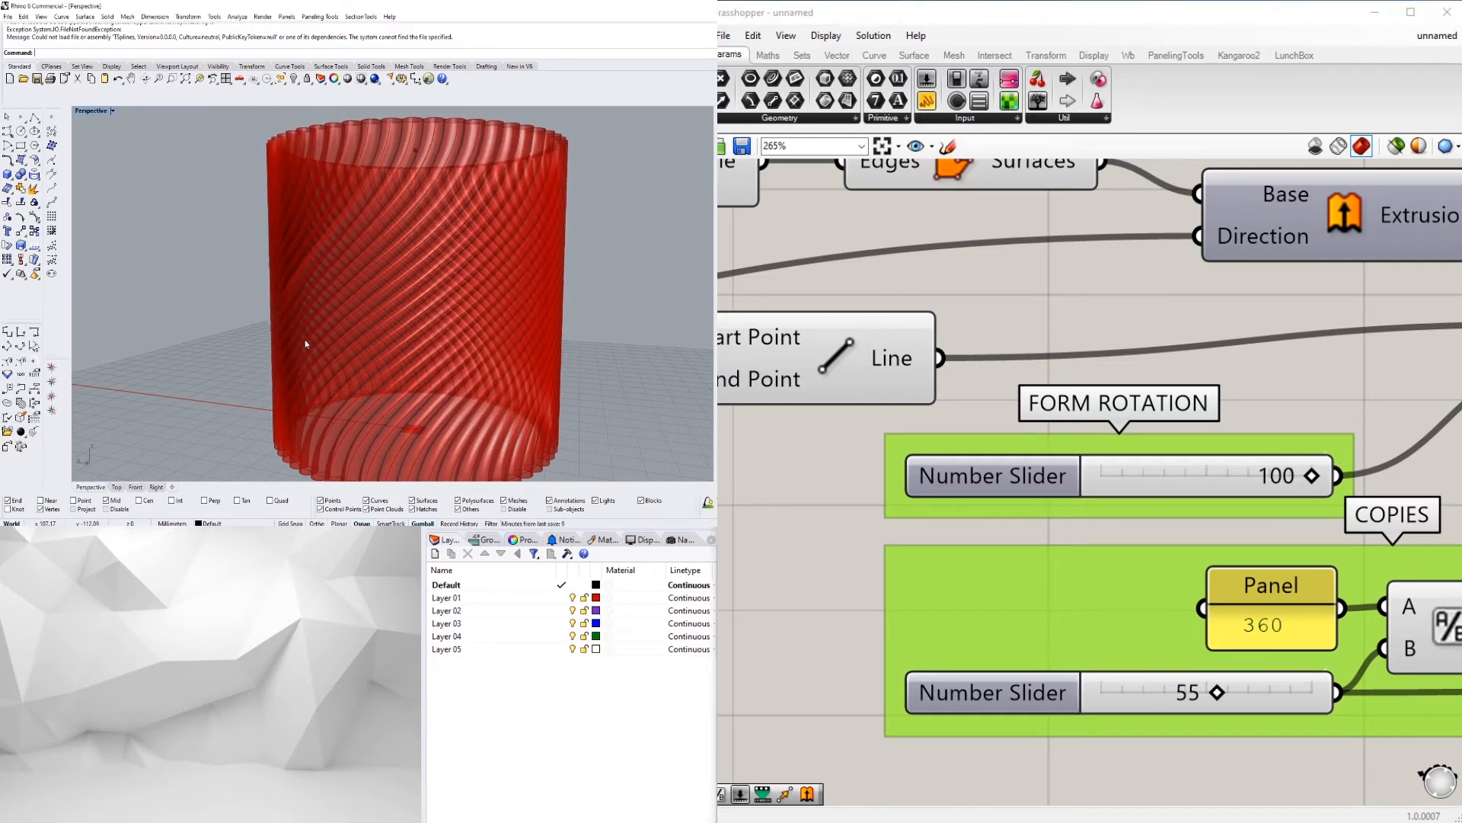
{"action": "scroll", "coordinate": [345, 310], "scroll_direction": "up", "scroll_amount": 2}
{"action": "right_click_drag", "start_coordinate": [344, 310], "coordinate": [426, 342]}
{"action": "scroll", "coordinate": [377, 305], "scroll_direction": "up", "scroll_amount": 6}
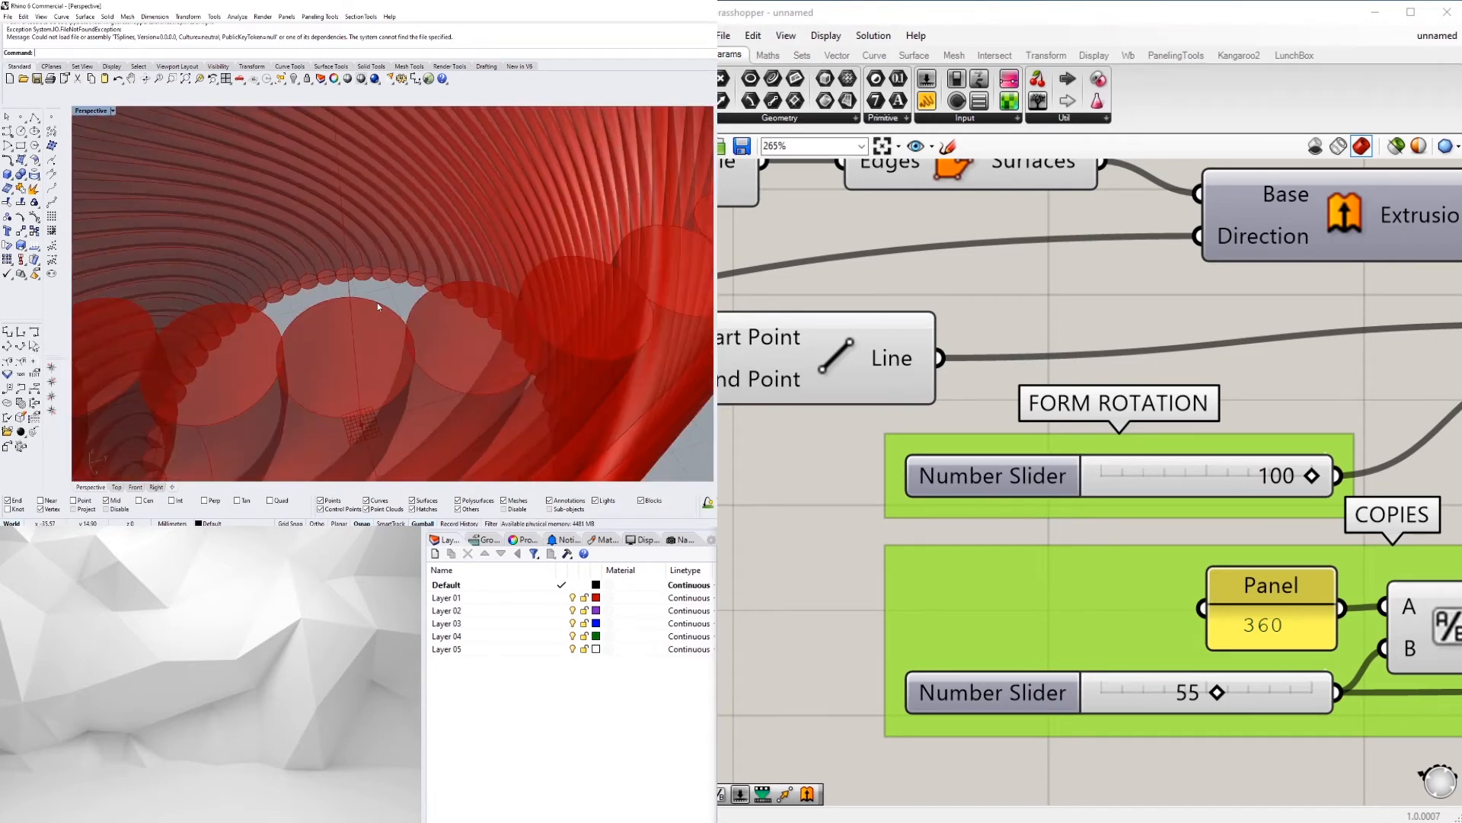
{"action": "scroll", "coordinate": [377, 306], "scroll_direction": "down", "scroll_amount": 6}
{"action": "right_click_drag", "start_coordinate": [367, 288], "coordinate": [375, 347]}
{"action": "scroll", "coordinate": [1137, 334], "scroll_direction": "down", "scroll_amount": 5}
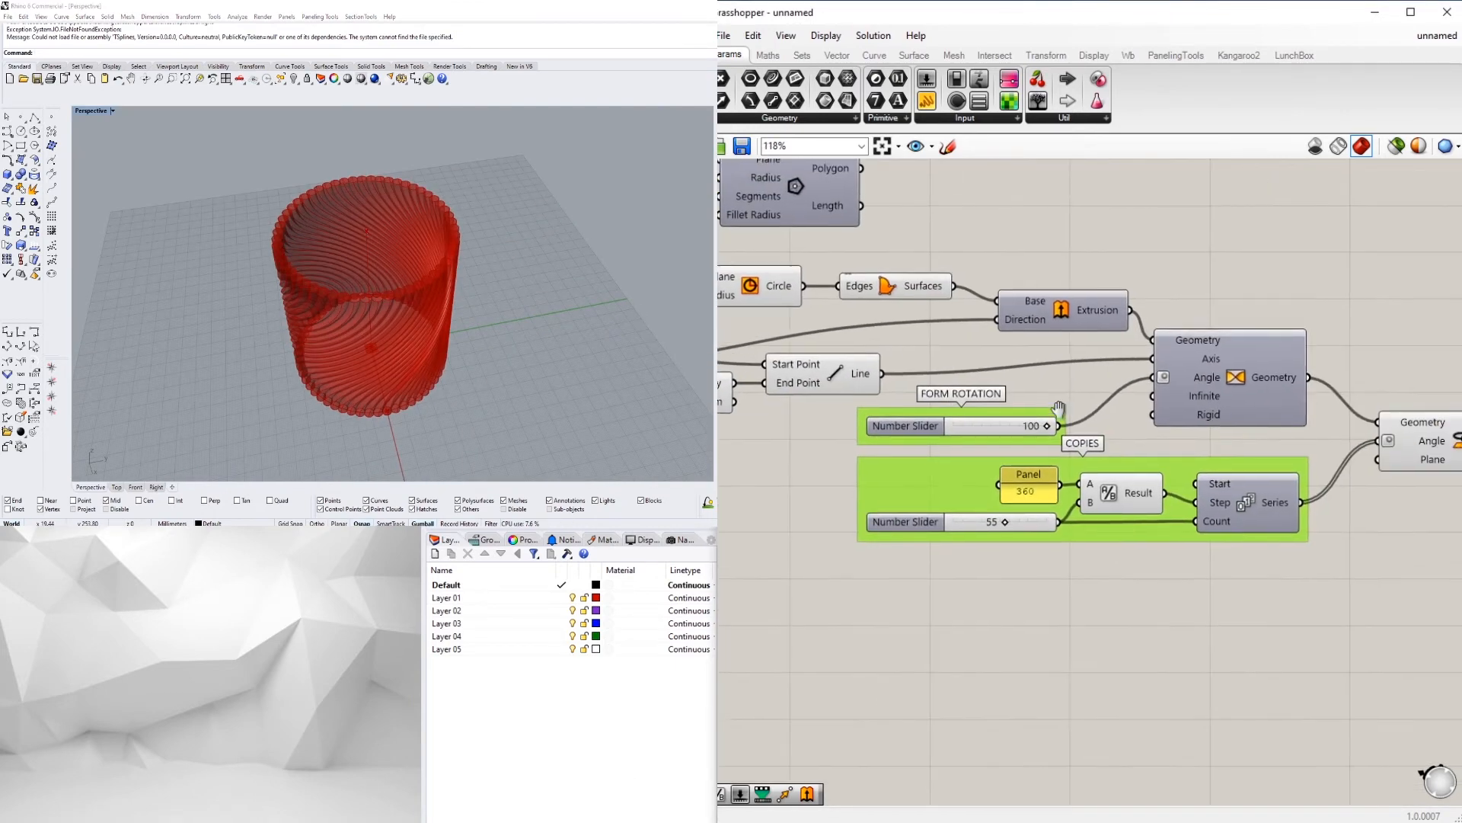
Step: Set the profile radius slider in the POLYGON group to 5 for a thicker vase wall
{"action": "right_click_drag", "start_coordinate": [815, 456], "coordinate": [1128, 470]}
{"action": "right_click_drag", "start_coordinate": [829, 237], "coordinate": [1158, 358]}
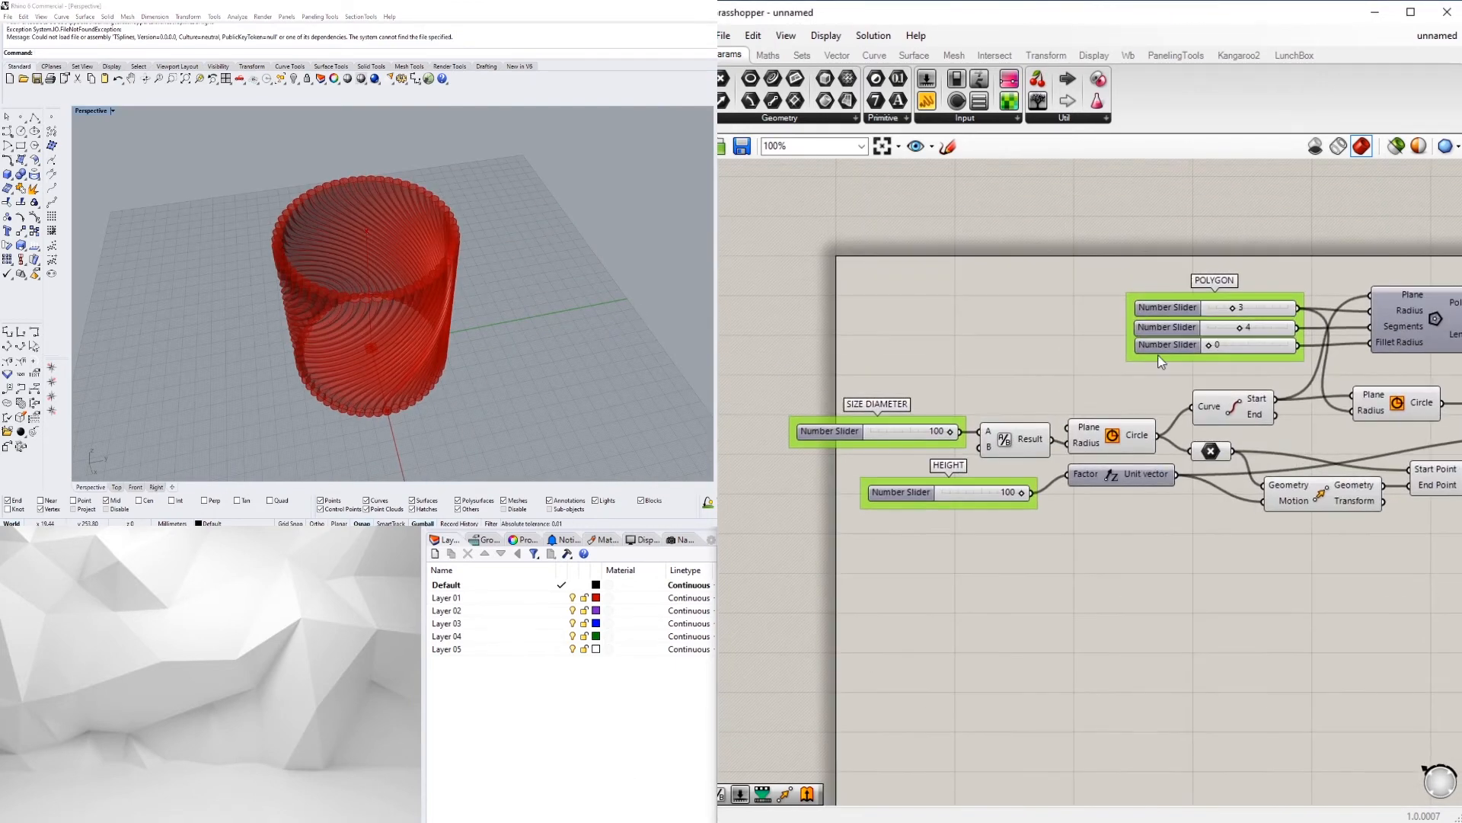
{"action": "scroll", "coordinate": [1225, 316], "scroll_direction": "up", "scroll_amount": 3}
{"action": "right_click_drag", "start_coordinate": [1236, 323], "coordinate": [1021, 367]}
{"action": "scroll", "coordinate": [1021, 364], "scroll_direction": "up", "scroll_amount": 3}
{"action": "double_click", "coordinate": [1024, 355]}
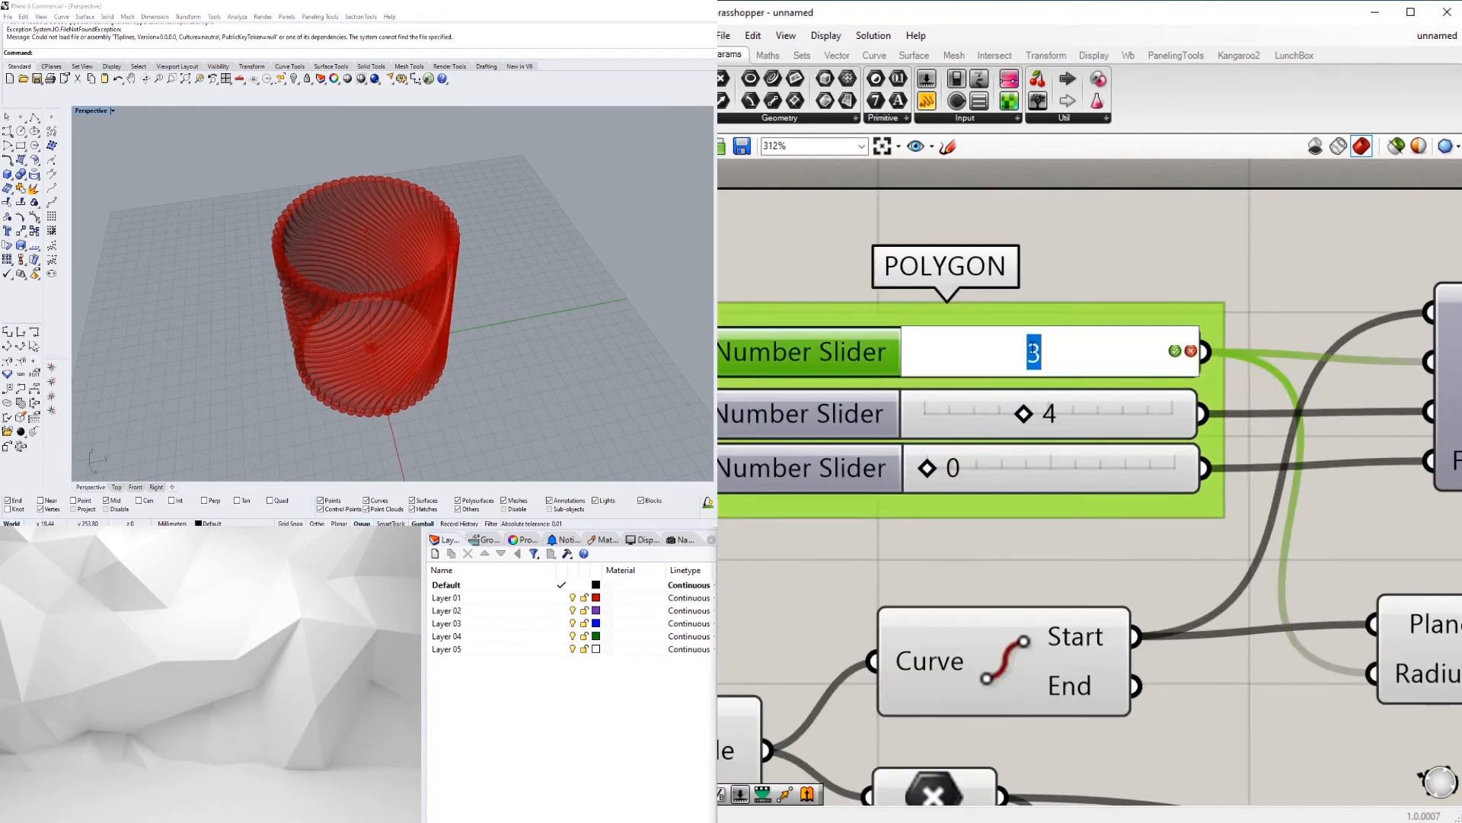
{"action": "type", "text": "5"}
{"action": "key", "text": "Return"}
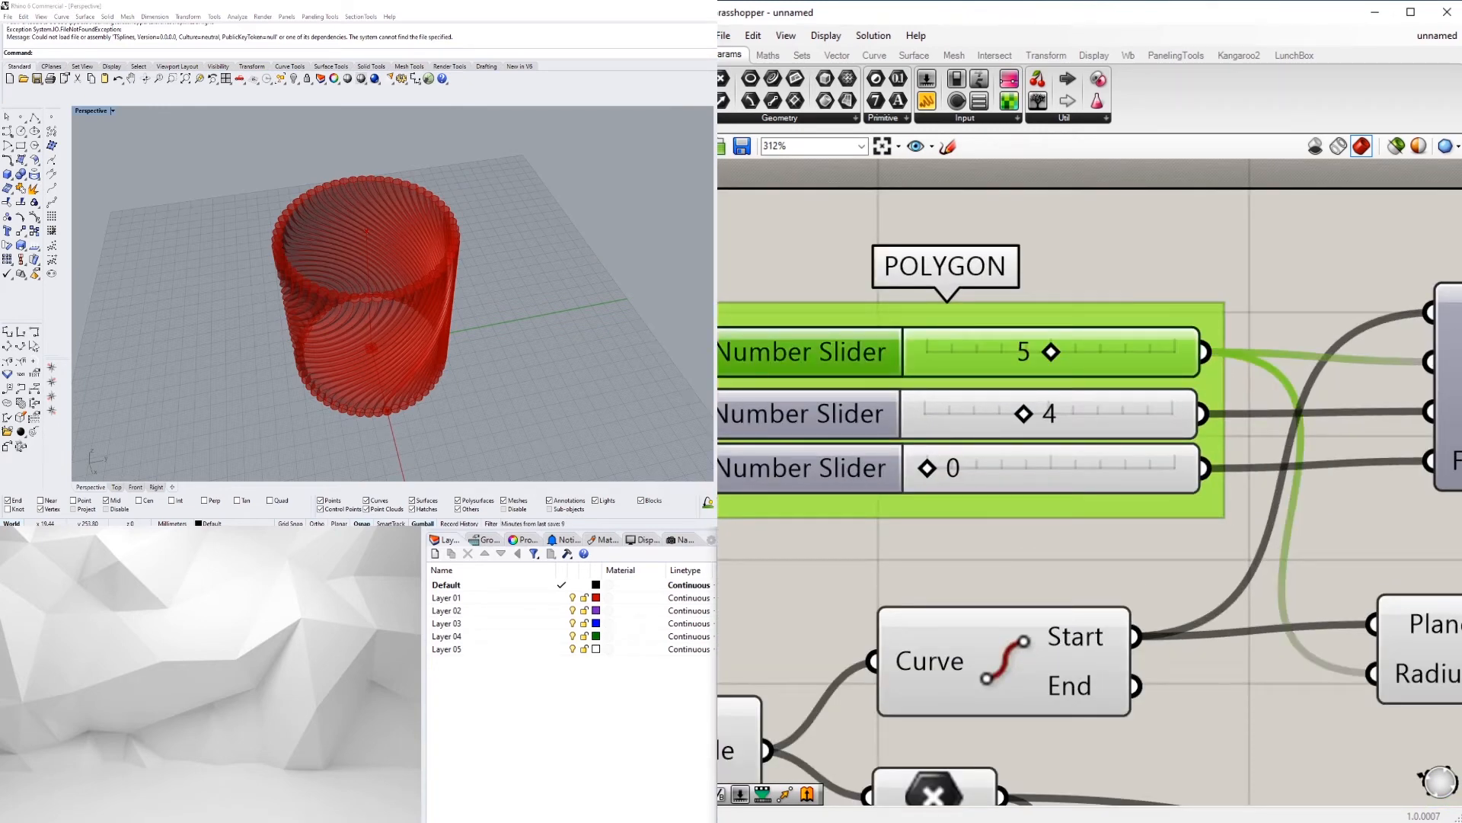
Step: Set the number of rotated profiles in the COPIES group to 50
{"action": "scroll", "coordinate": [1012, 333], "scroll_direction": "down", "scroll_amount": 6}
{"action": "right_click_drag", "start_coordinate": [1332, 581], "coordinate": [1172, 472]}
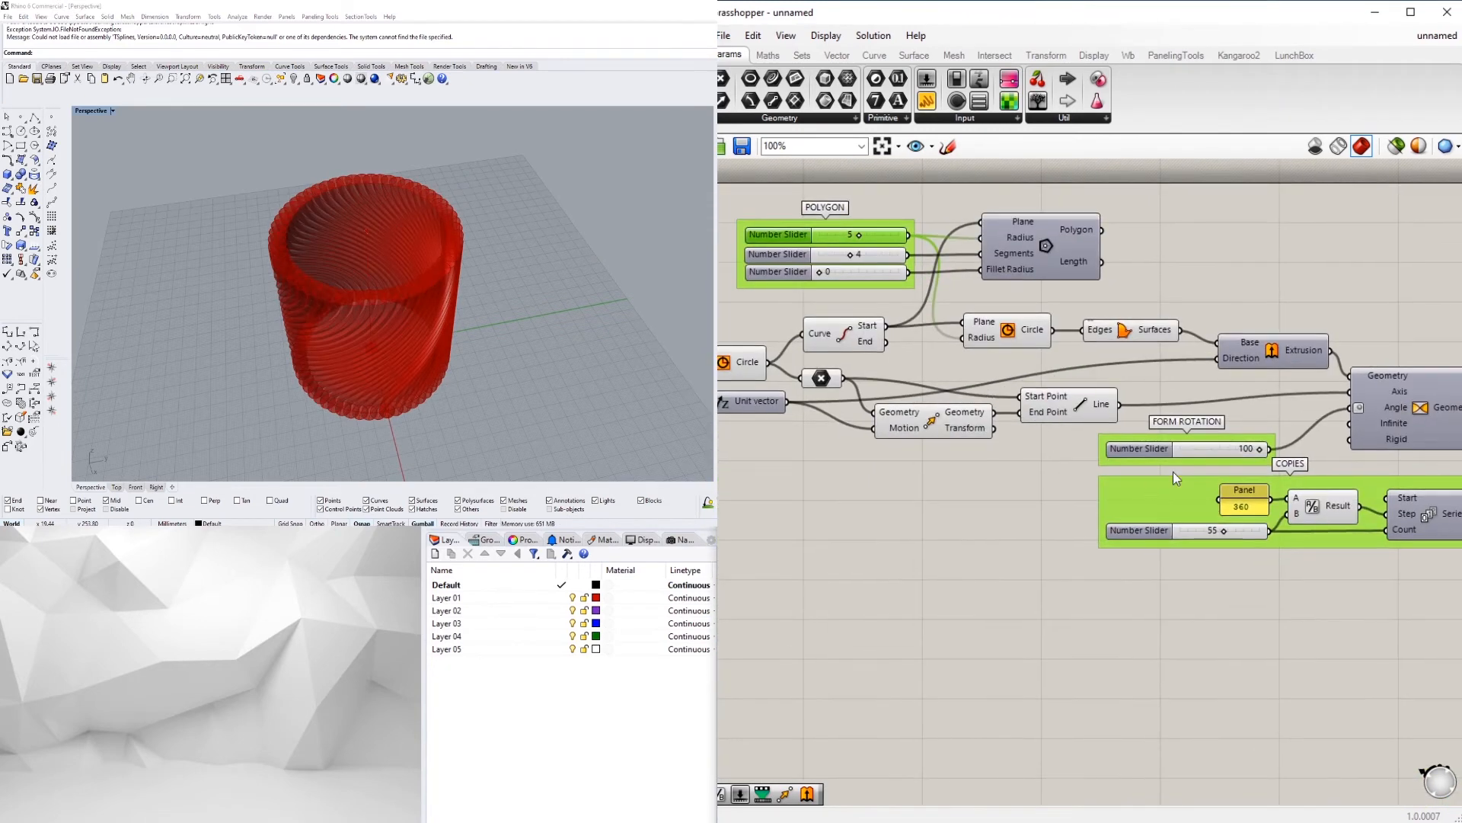
{"action": "right_click_drag", "start_coordinate": [1278, 519], "coordinate": [1104, 502]}
{"action": "double_click", "coordinate": [1034, 517]}
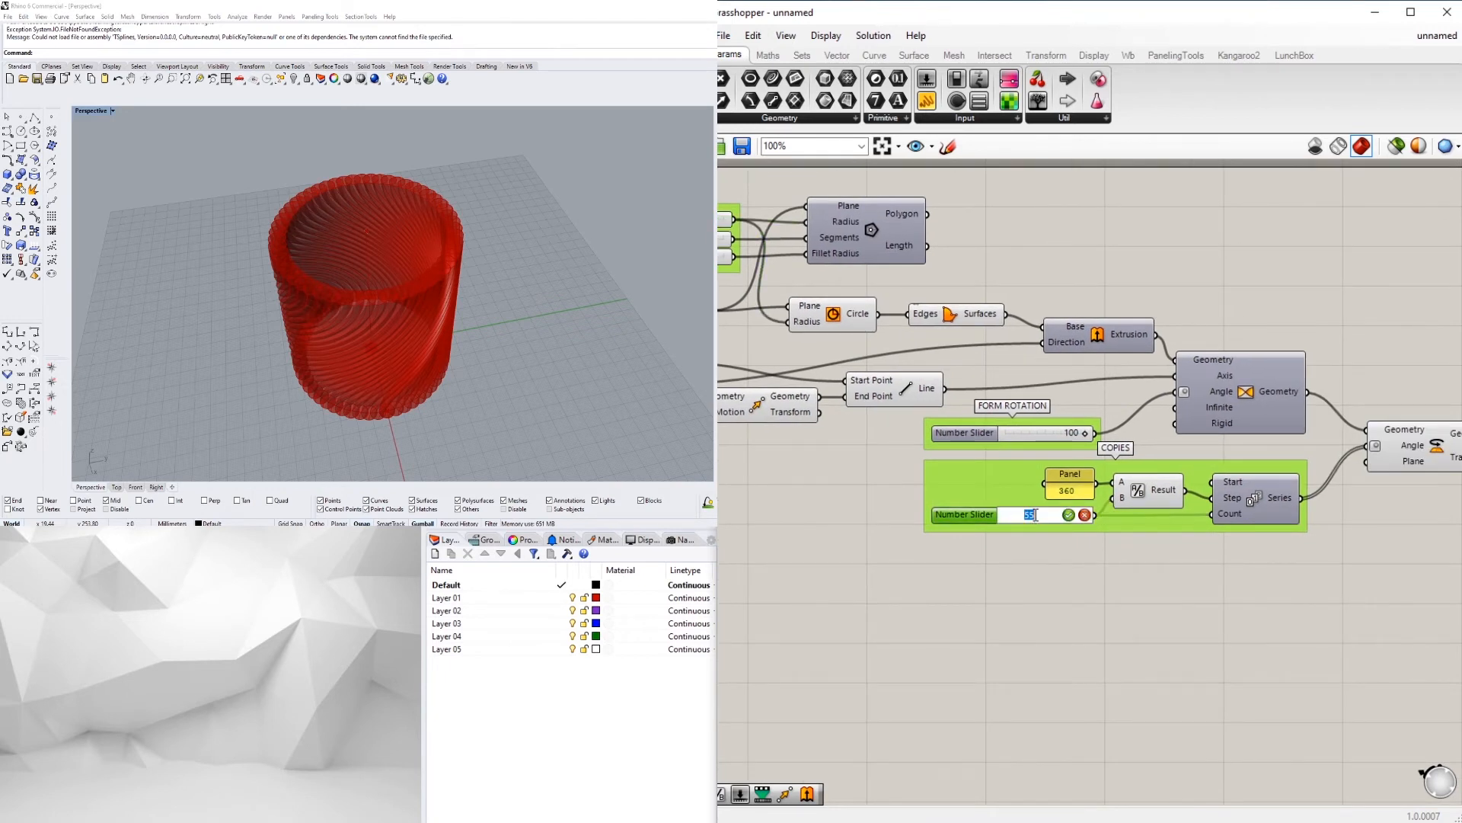
{"action": "type", "text": "50"}
{"action": "key", "text": "Return"}
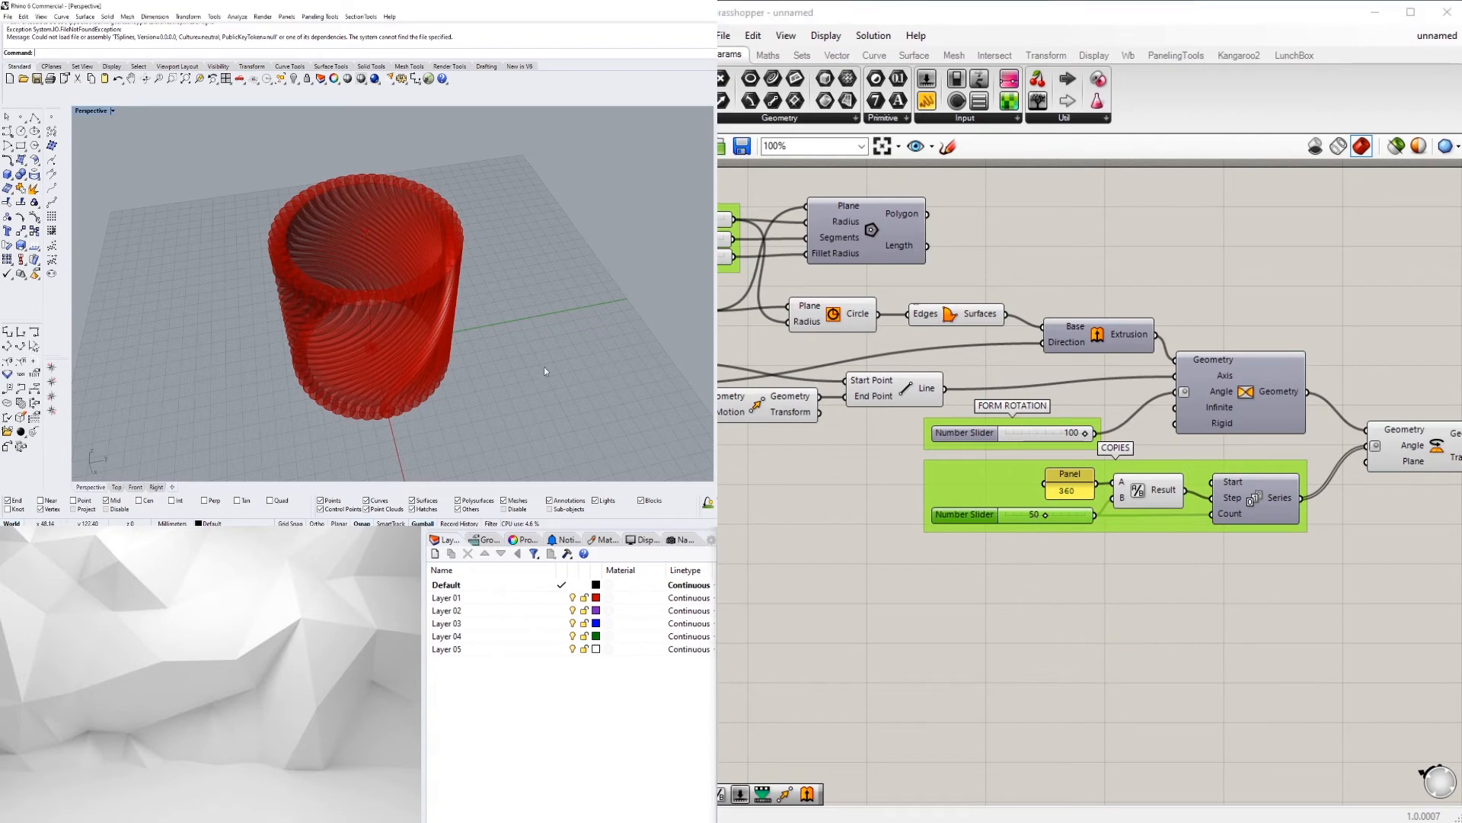
Step: Check the vase's rim and wall, and reduce the COPIES slider to 44
{"action": "right_click_drag", "start_coordinate": [546, 372], "coordinate": [368, 284]}
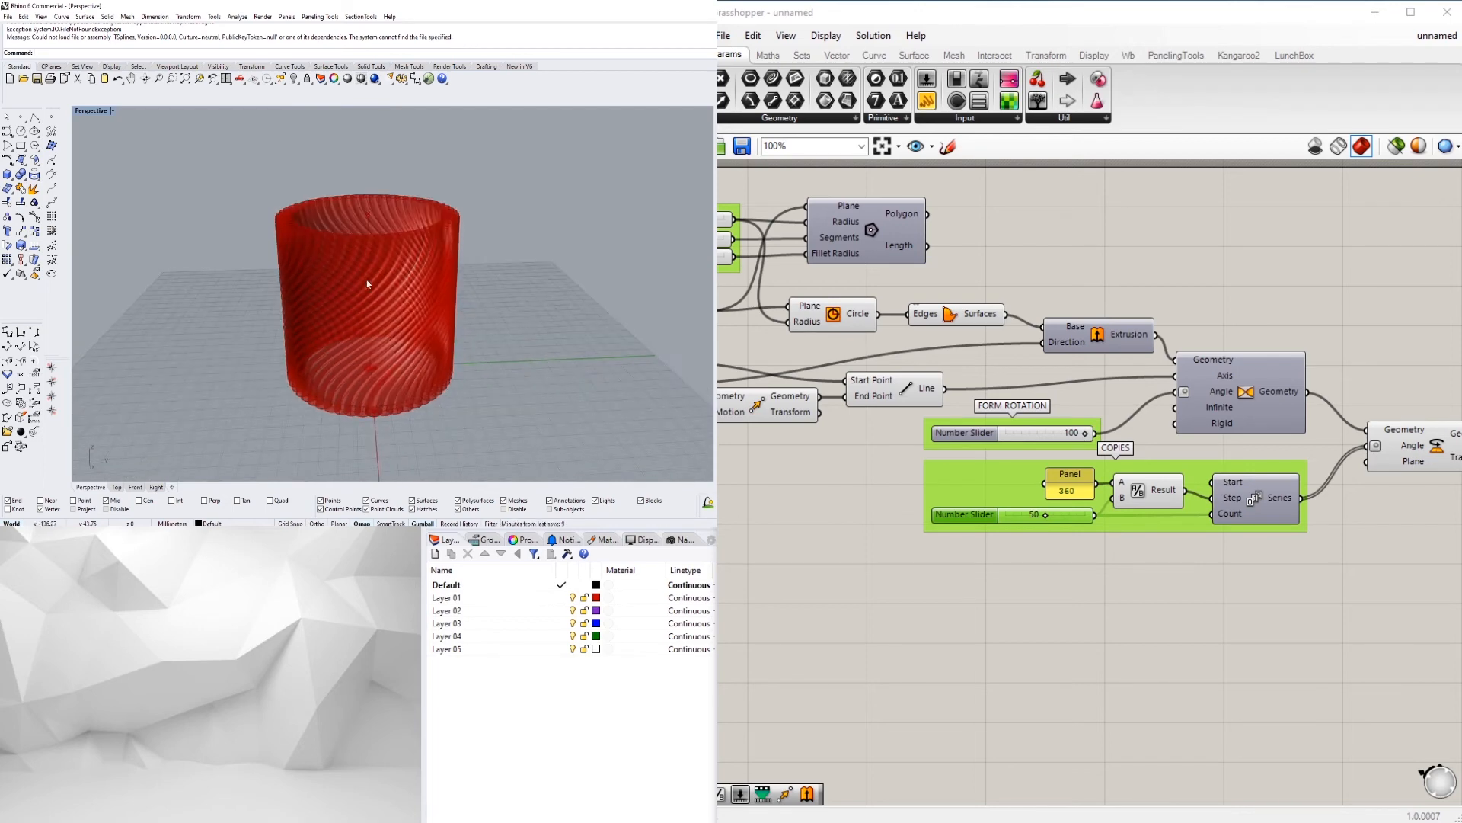
{"action": "scroll", "coordinate": [288, 231], "scroll_direction": "up", "scroll_amount": 8}
{"action": "right_click_drag", "start_coordinate": [297, 233], "coordinate": [341, 251]}
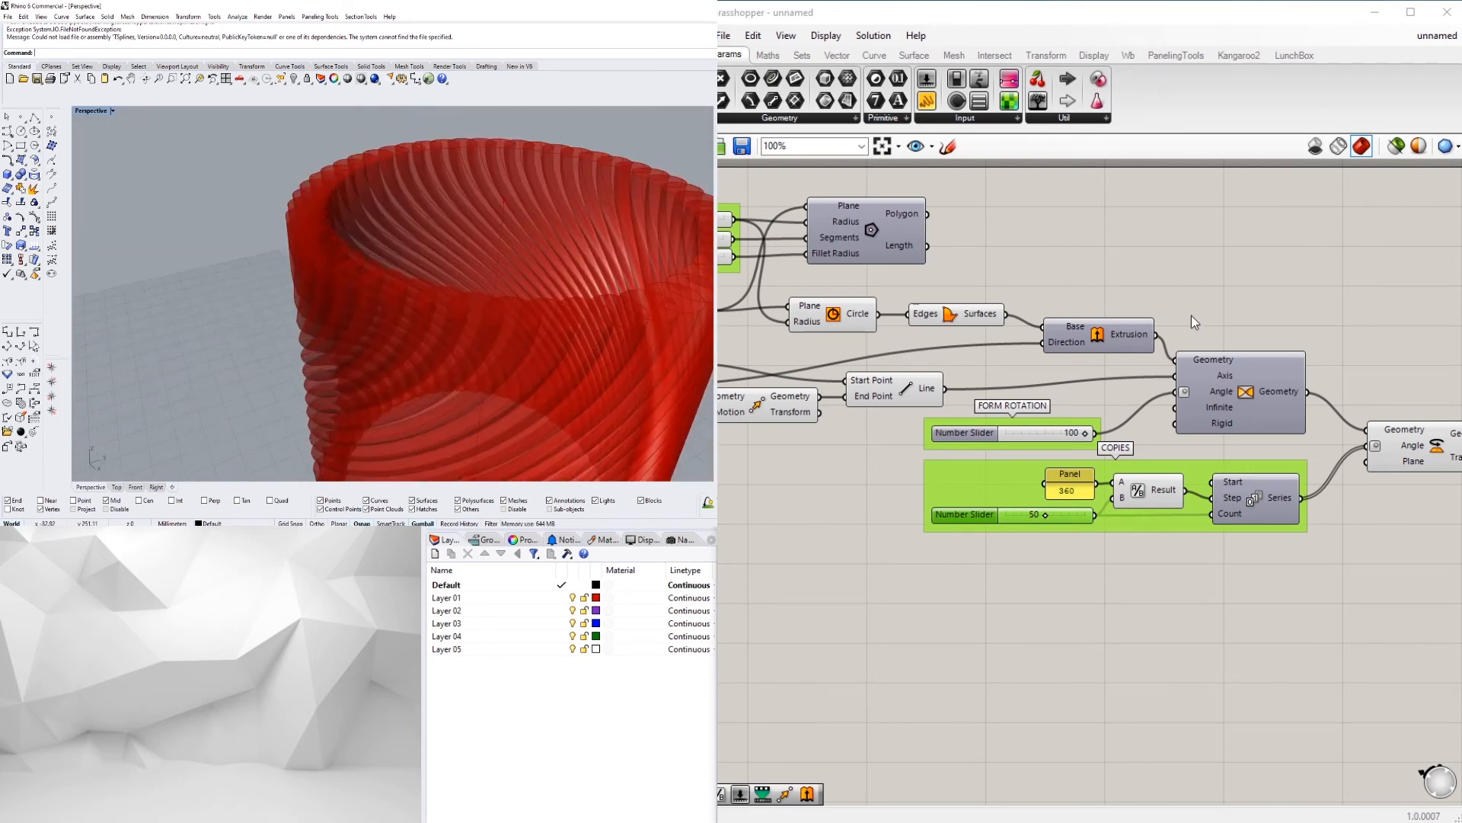
{"action": "scroll", "coordinate": [1016, 524], "scroll_direction": "up", "scroll_amount": 3}
{"action": "double_click", "coordinate": [1048, 509]}
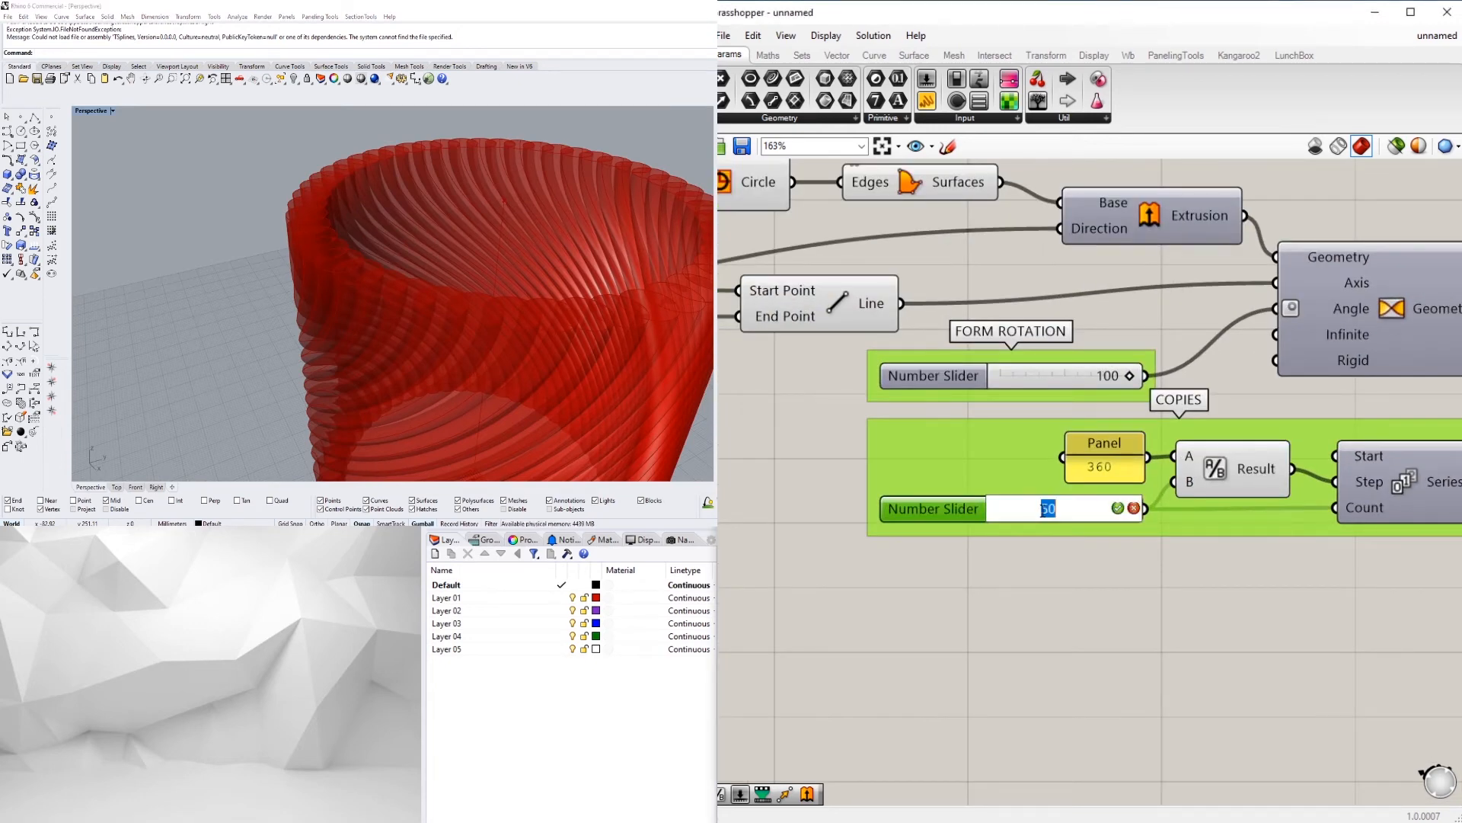
{"action": "type", "text": "44"}
{"action": "key", "text": "Return"}
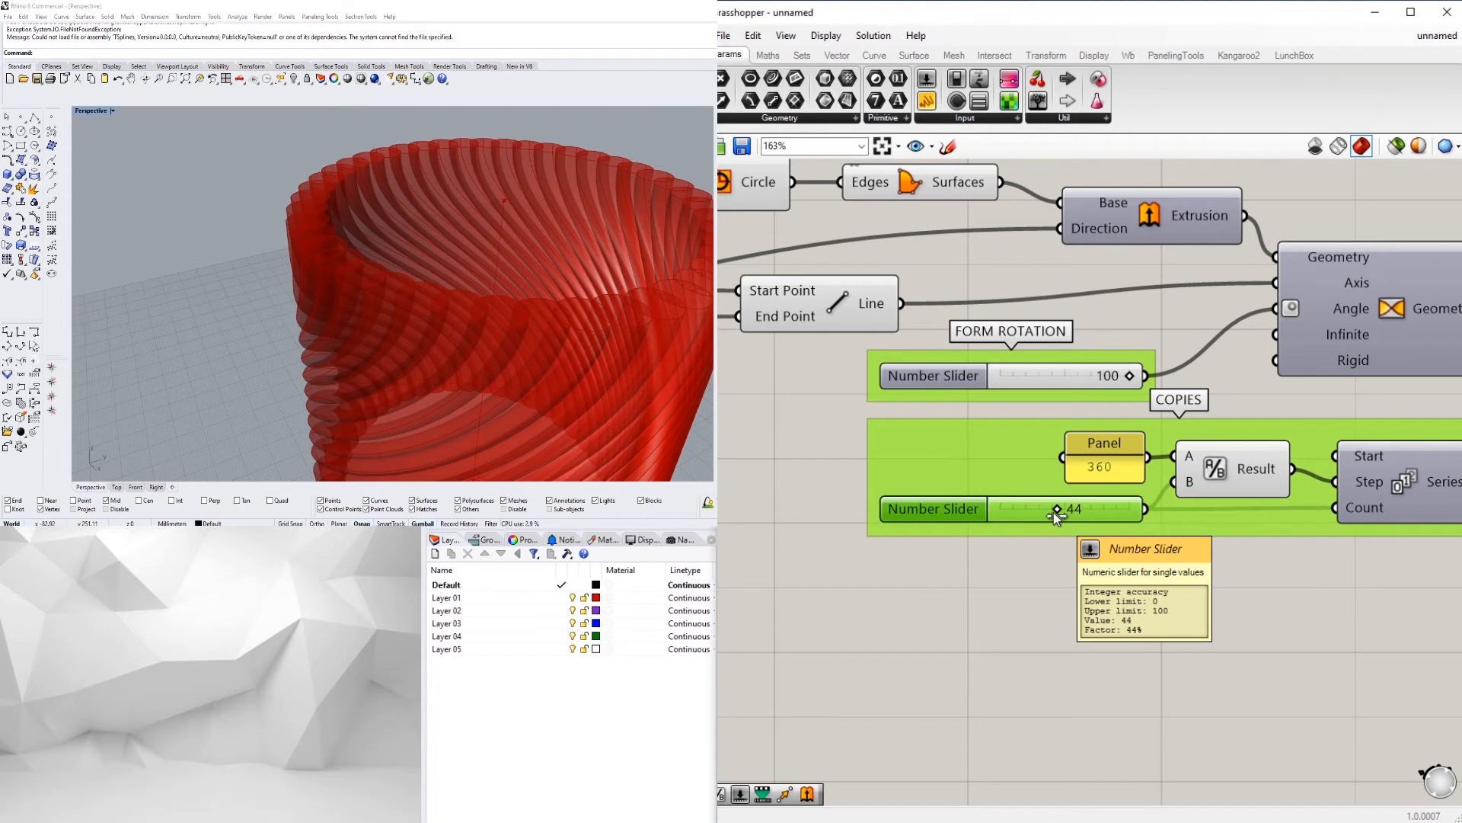
Step: Try 34 and 35 as the number of copies on the COPIES slider
{"action": "left_click_drag", "start_coordinate": [1052, 512], "coordinate": [1047, 516]}
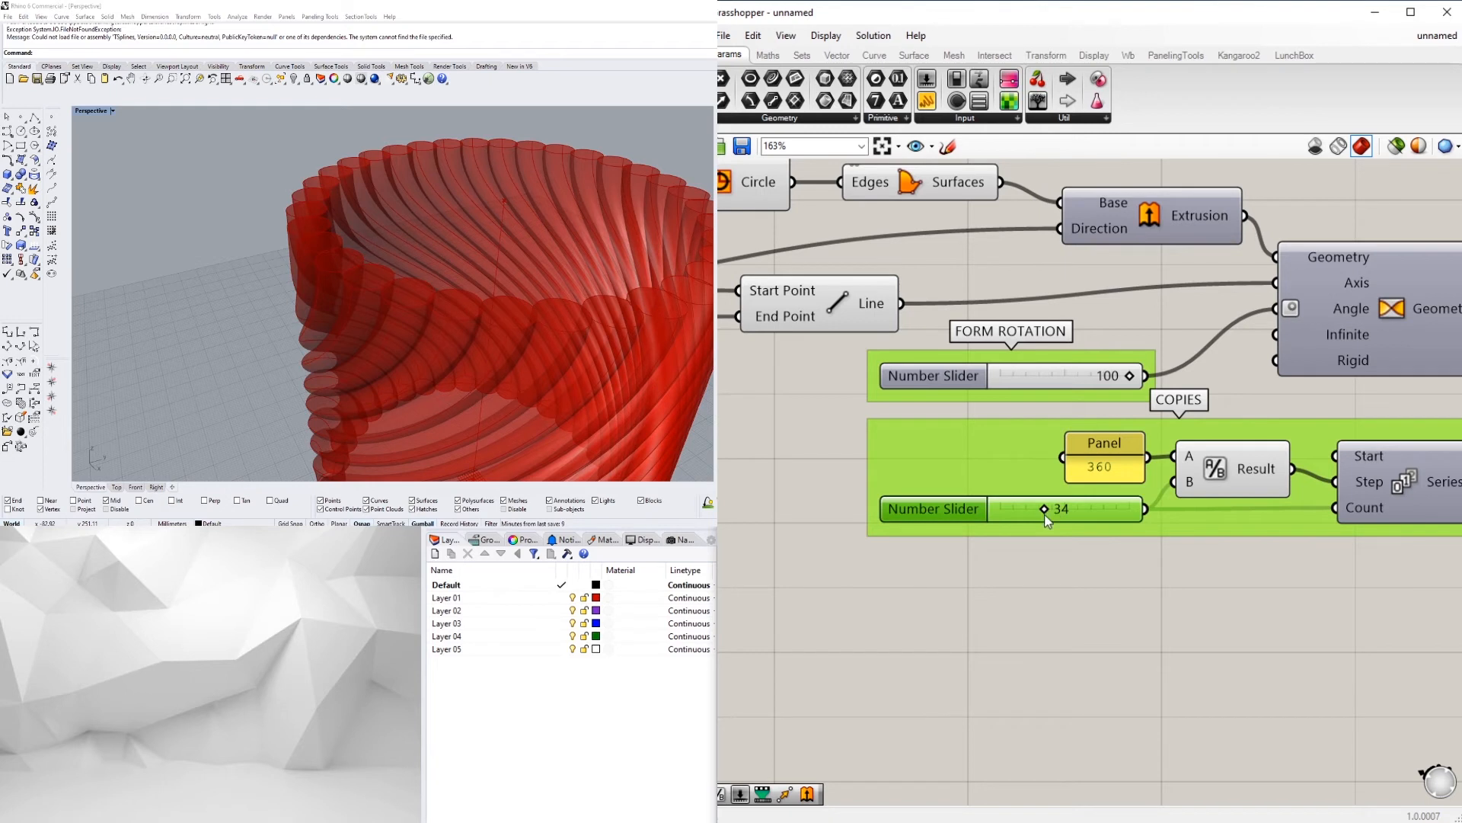
{"action": "double_click", "coordinate": [1060, 509]}
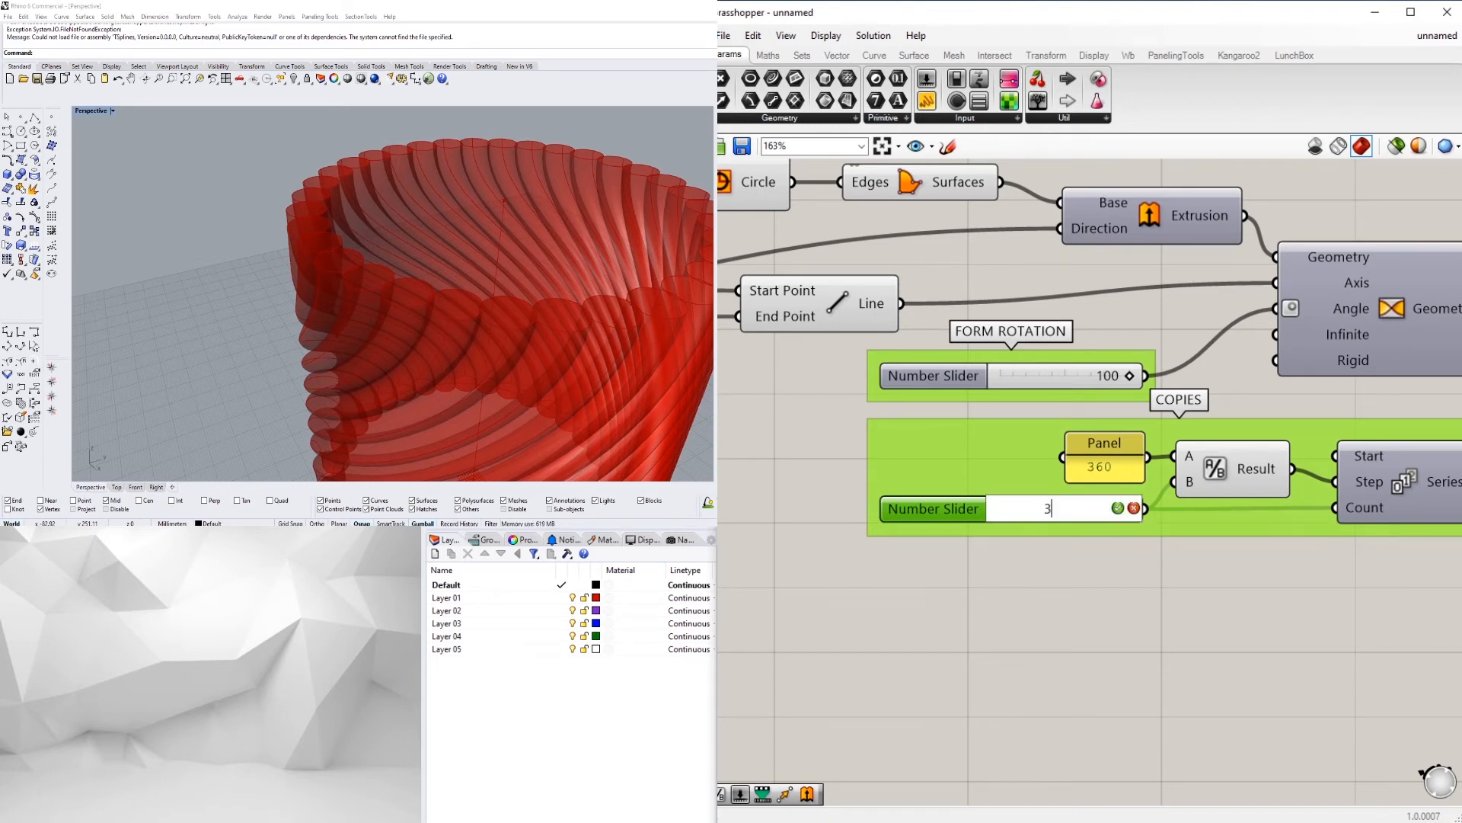
{"action": "key", "text": "Return"}
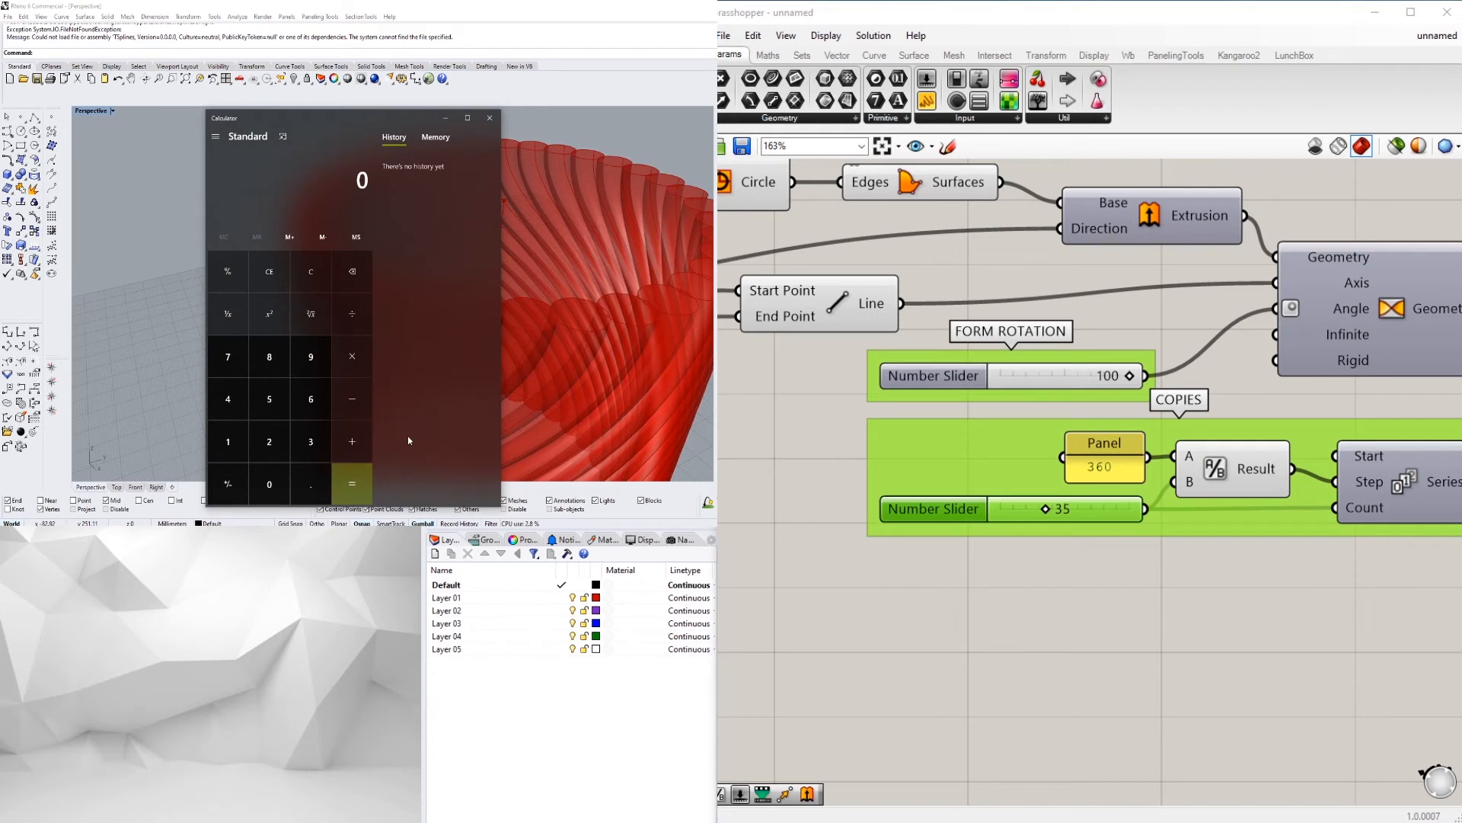
Step: Add 21 and 13 in Calculator and close it
{"action": "type", "text": "21+13"}
{"action": "key", "text": "Return"}
{"action": "left_click", "coordinate": [489, 117]}
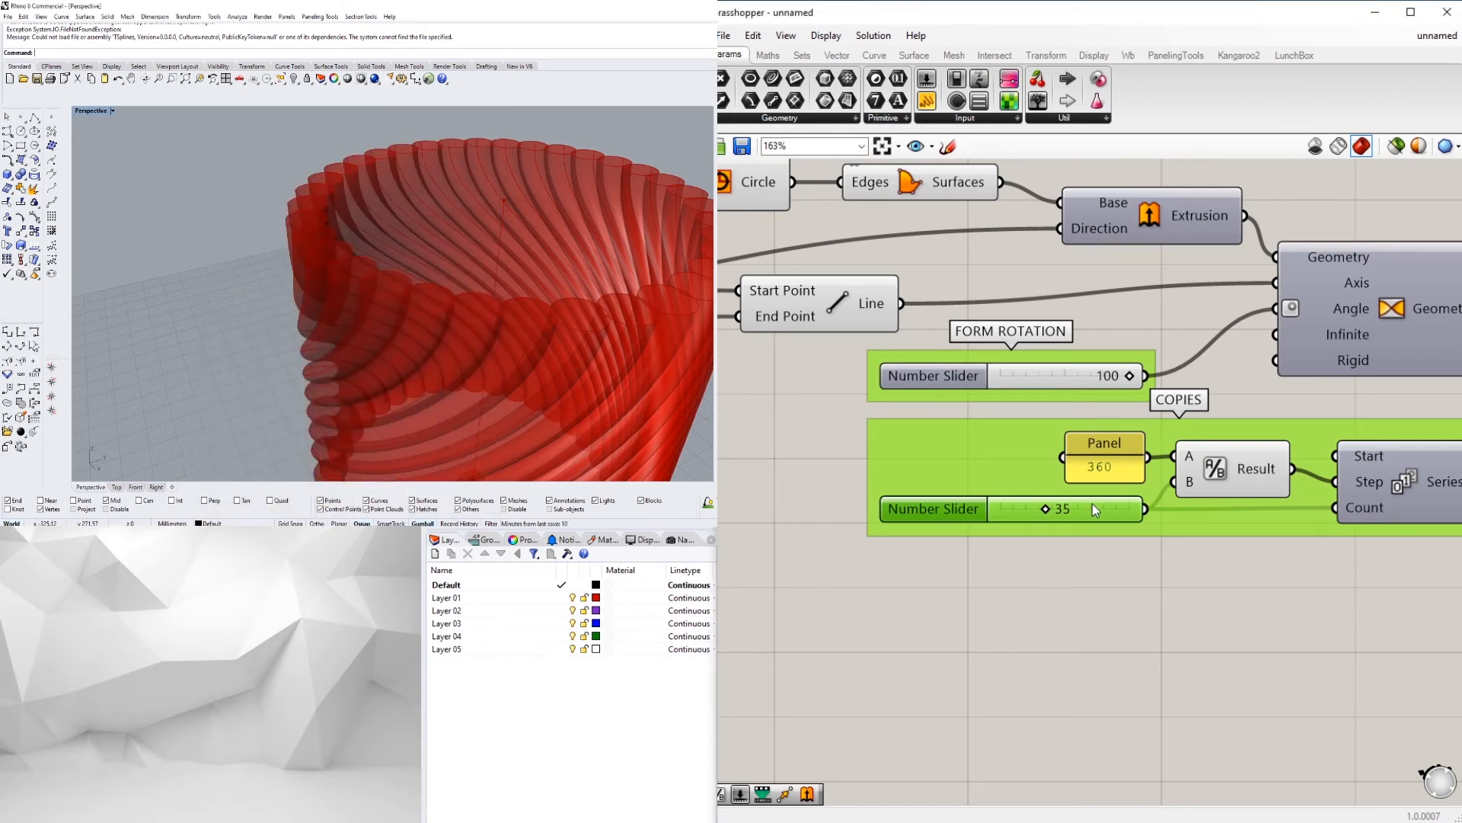
Step: Set the COPIES slider to 34
{"action": "double_click", "coordinate": [1069, 507]}
{"action": "type", "text": "34"}
{"action": "key", "text": "Return"}
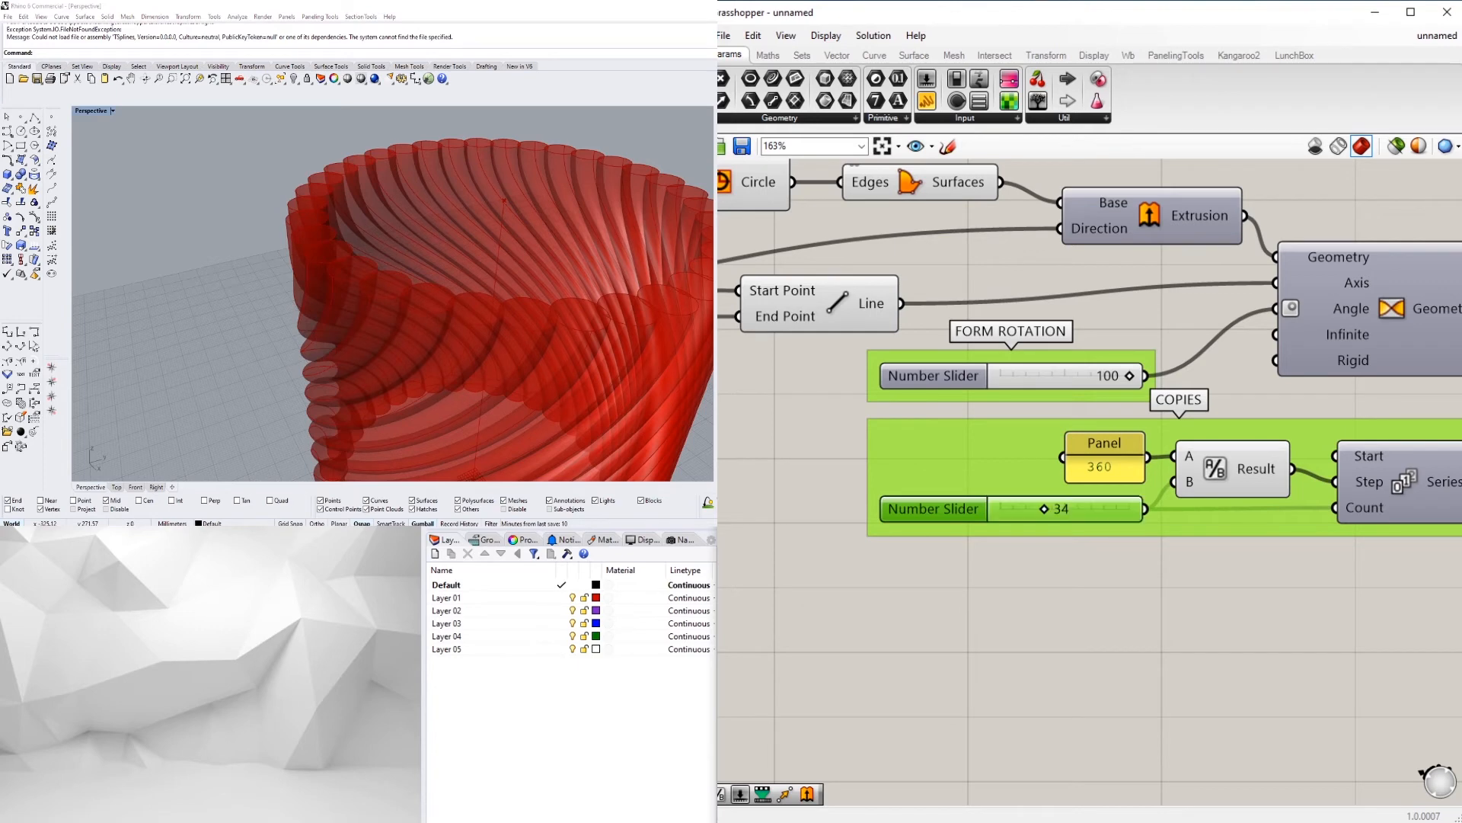
Step: Bake the geometry of the final Rotate component into the Rhino document
{"action": "scroll", "coordinate": [459, 311], "scroll_direction": "down", "scroll_amount": 5}
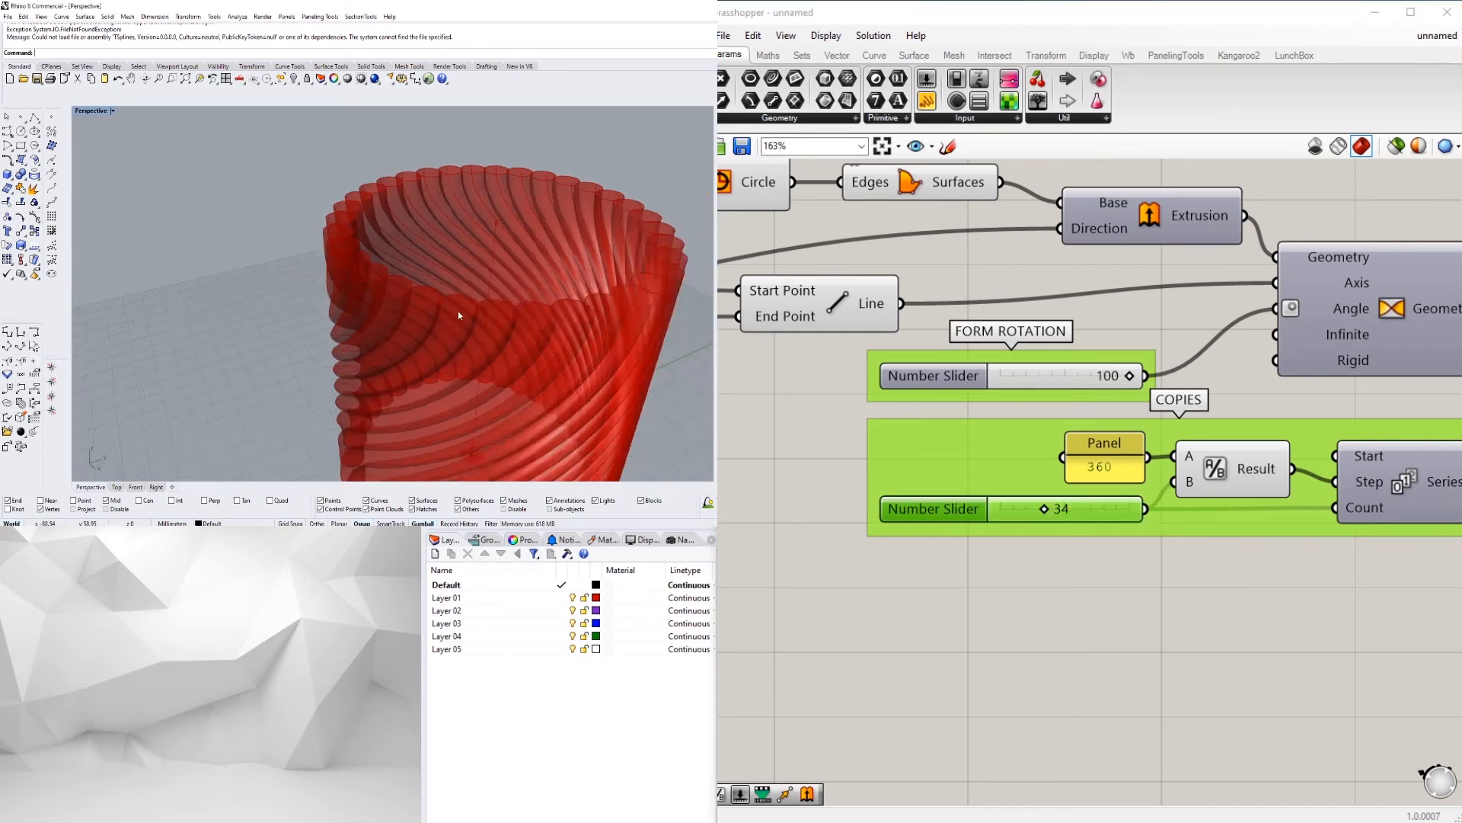
{"action": "scroll", "coordinate": [473, 295], "scroll_direction": "up", "scroll_amount": 4}
{"action": "scroll", "coordinate": [899, 391], "scroll_direction": "down", "scroll_amount": 4}
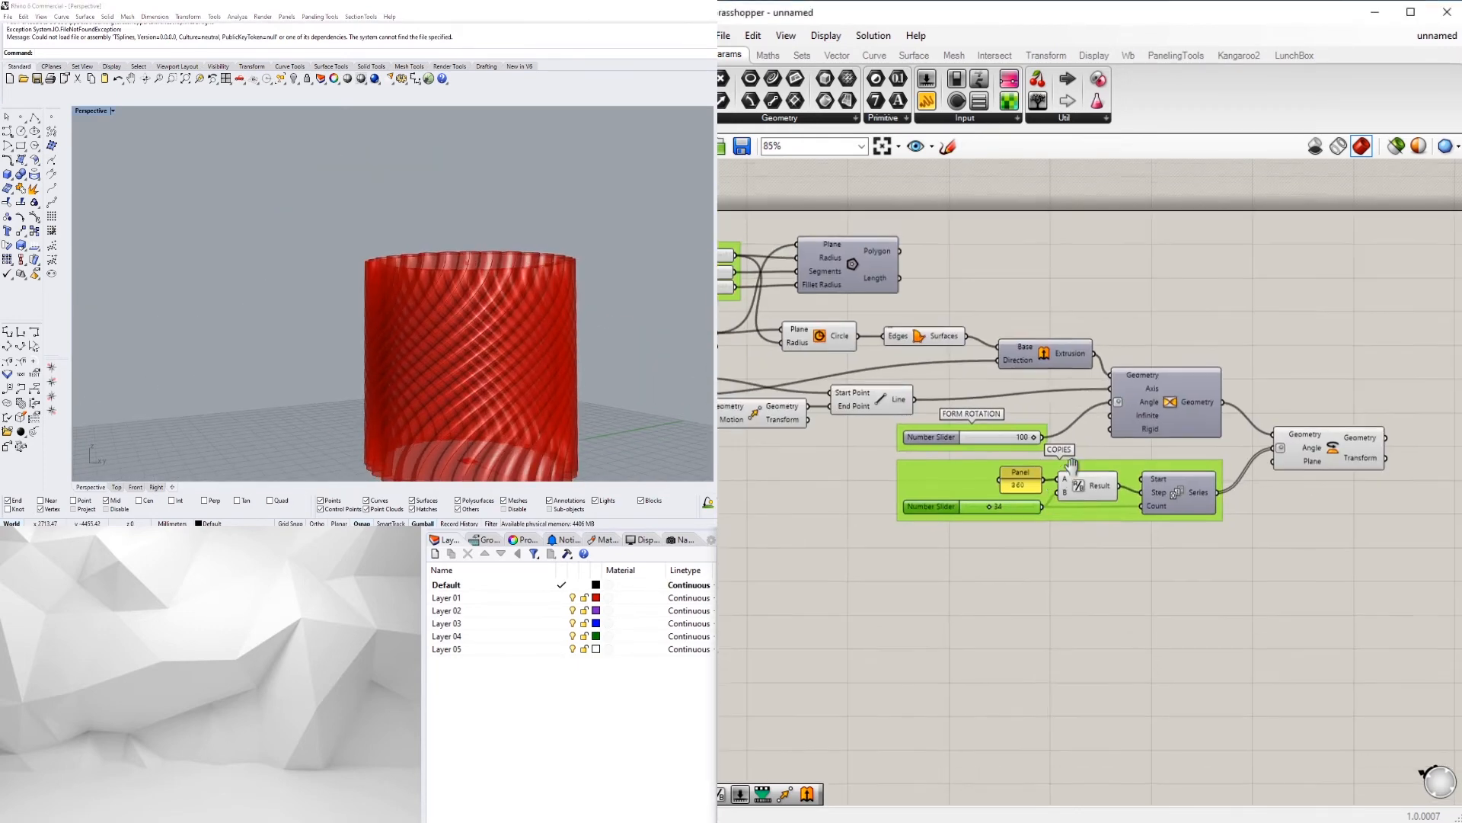
{"action": "left_click", "coordinate": [1291, 441]}
{"action": "middle_click", "coordinate": [1286, 439]}
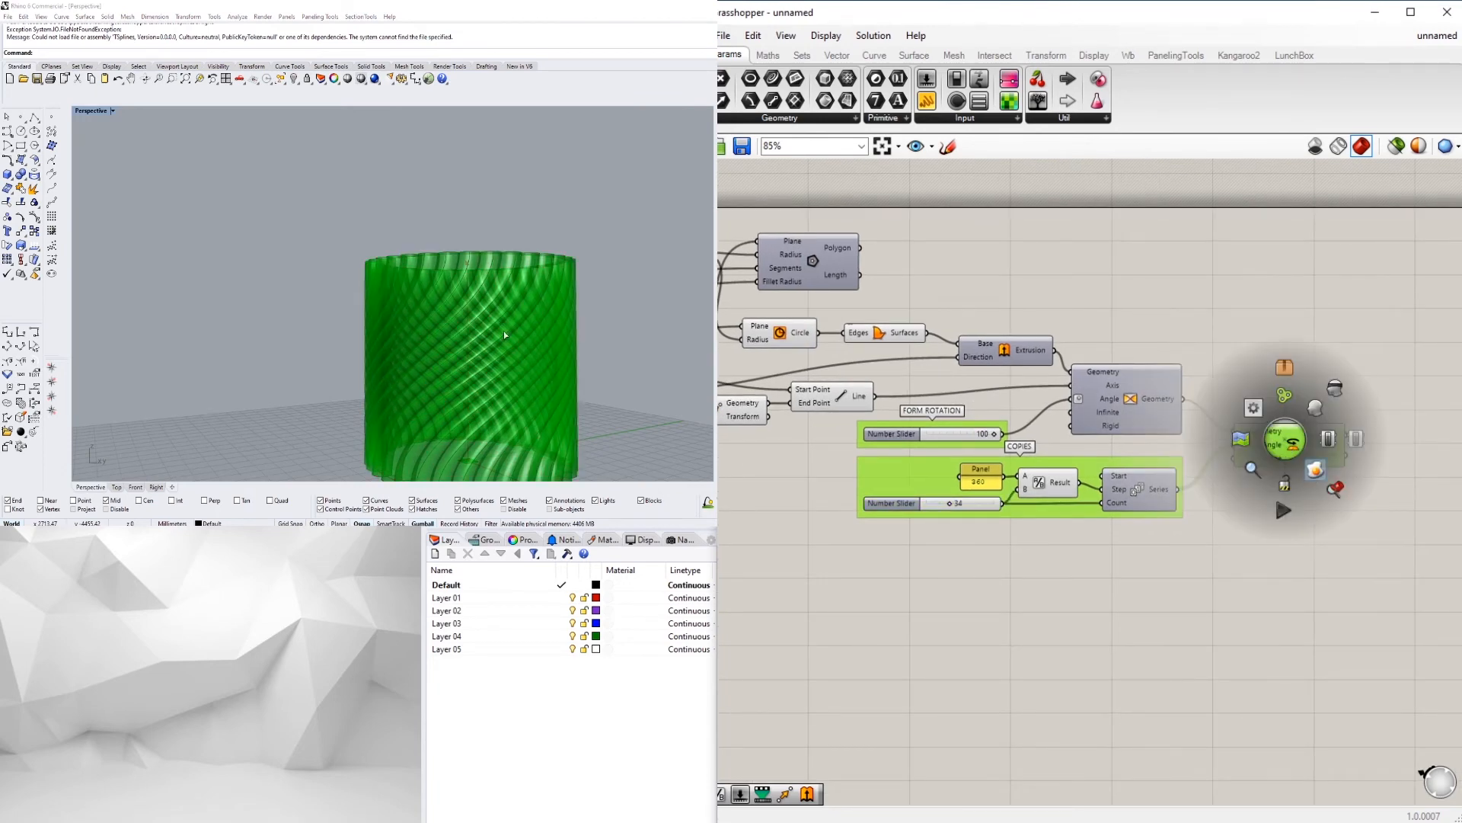
Step: Set the Perspective viewport to Shaded display and turn off the Grasshopper preview
{"action": "right_click_drag", "start_coordinate": [559, 333], "coordinate": [498, 284], "text": "shift"}
{"action": "left_click", "coordinate": [94, 112]}
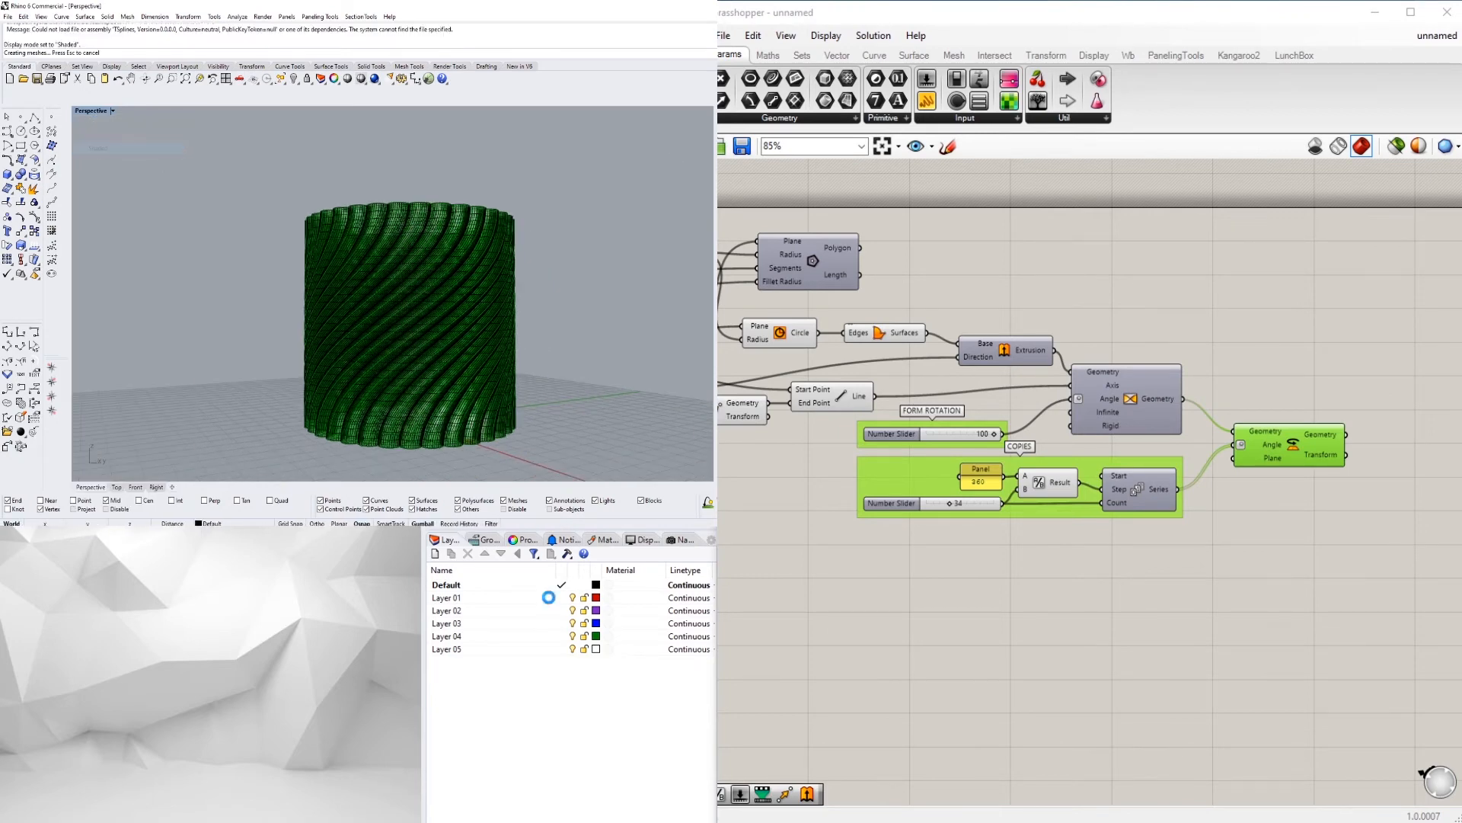
{"action": "left_click", "coordinate": [99, 136]}
{"action": "left_click", "coordinate": [1313, 150]}
Step: Select all the baked twisted extrusions and move them together off to the side of the origin
{"action": "right_click_drag", "start_coordinate": [248, 229], "coordinate": [295, 270]}
{"action": "scroll", "coordinate": [296, 270], "scroll_direction": "down", "scroll_amount": 4}
{"action": "key", "text": "ctrl+a"}
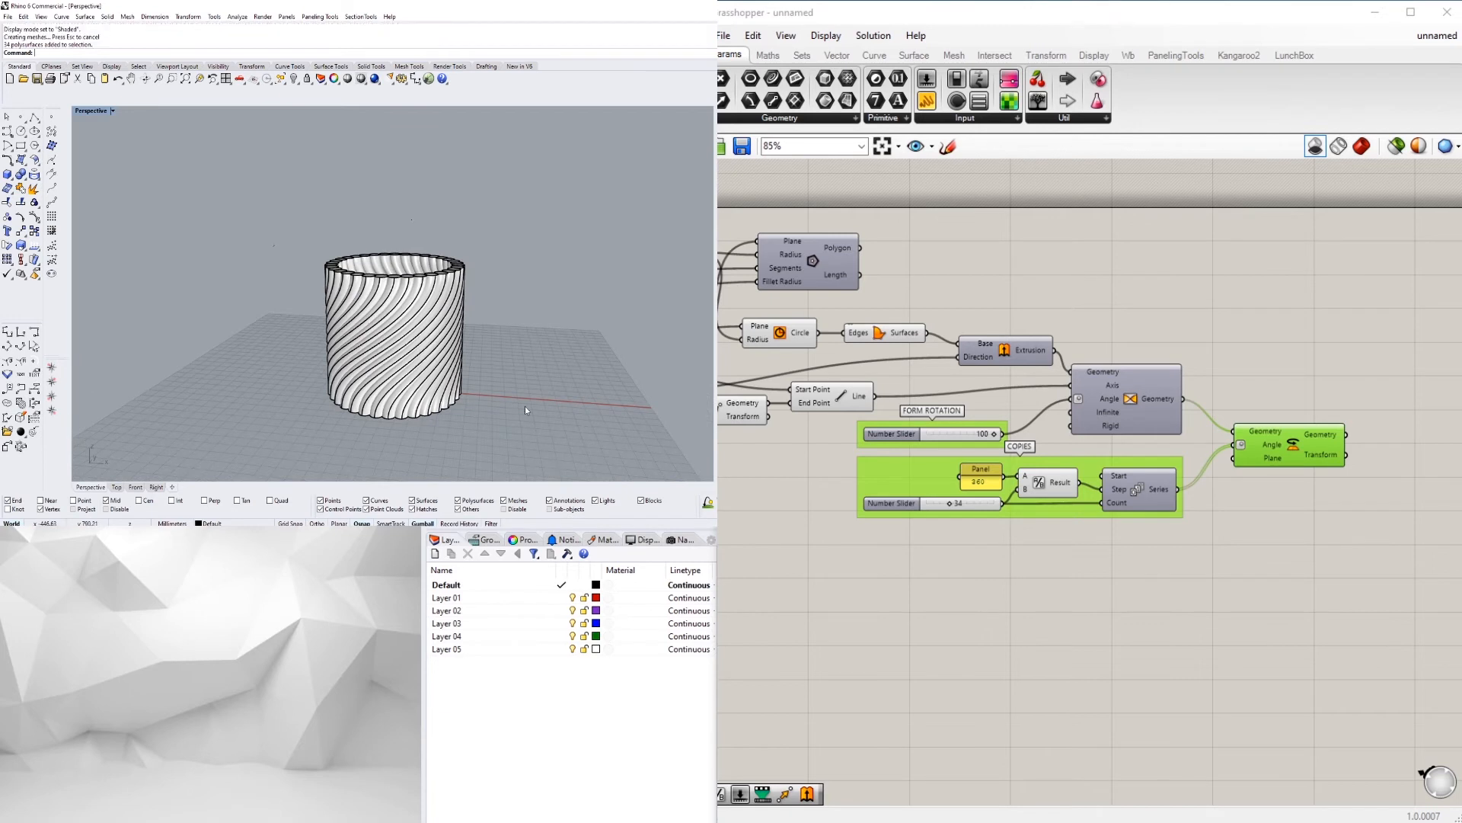
{"action": "right_click_drag", "start_coordinate": [392, 321], "coordinate": [428, 334]}
{"action": "left_click_drag", "start_coordinate": [435, 329], "coordinate": [600, 281]}
{"action": "key", "text": "alt"}
{"action": "key", "text": "alt"}
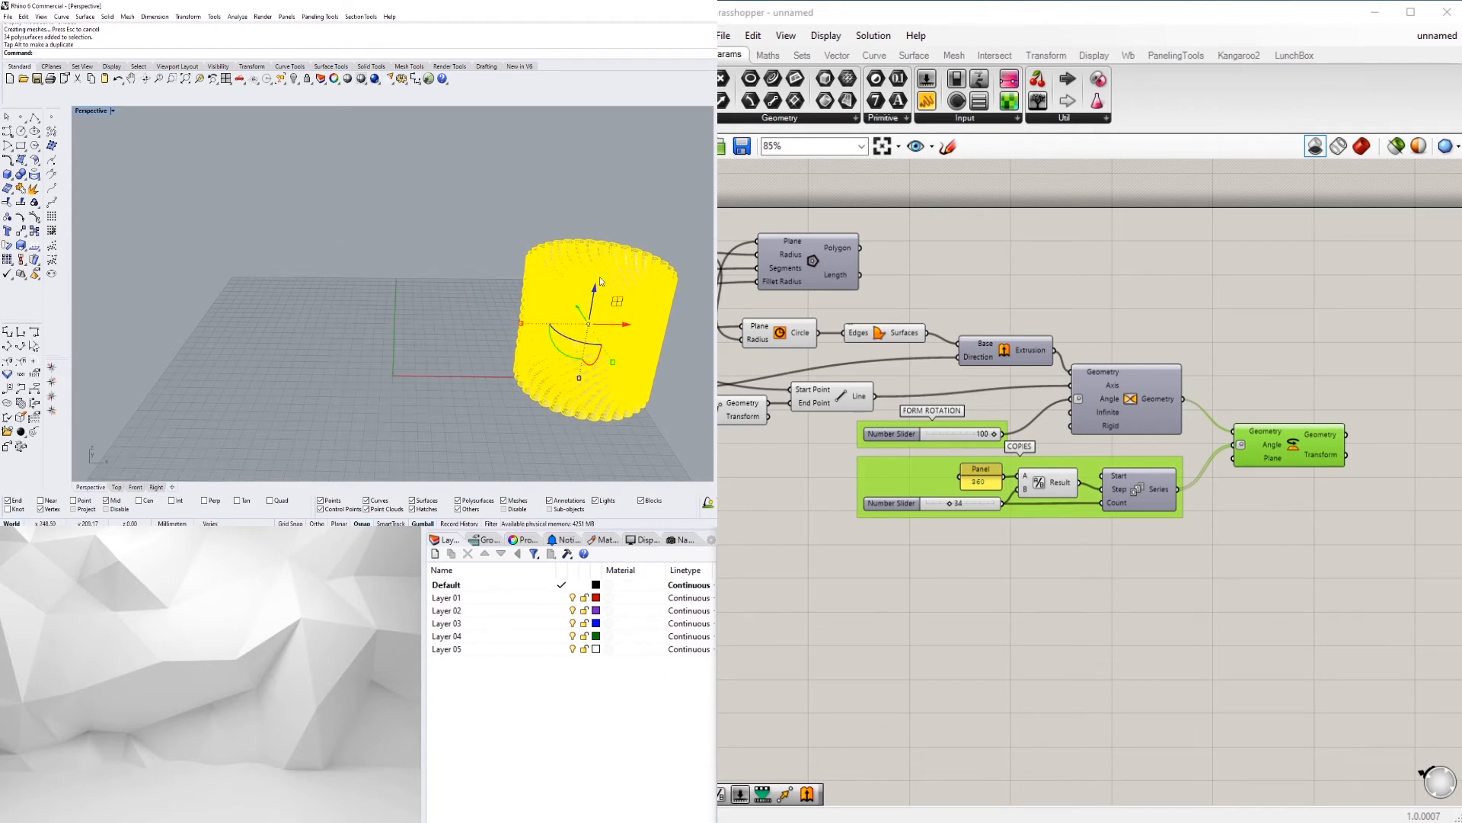
{"action": "left_click", "coordinate": [340, 232]}
Step: Boolean-union all the baked twisted extrusions into one vase body
{"action": "right_click_drag", "start_coordinate": [500, 353], "coordinate": [432, 282]}
{"action": "left_click", "coordinate": [433, 281]}
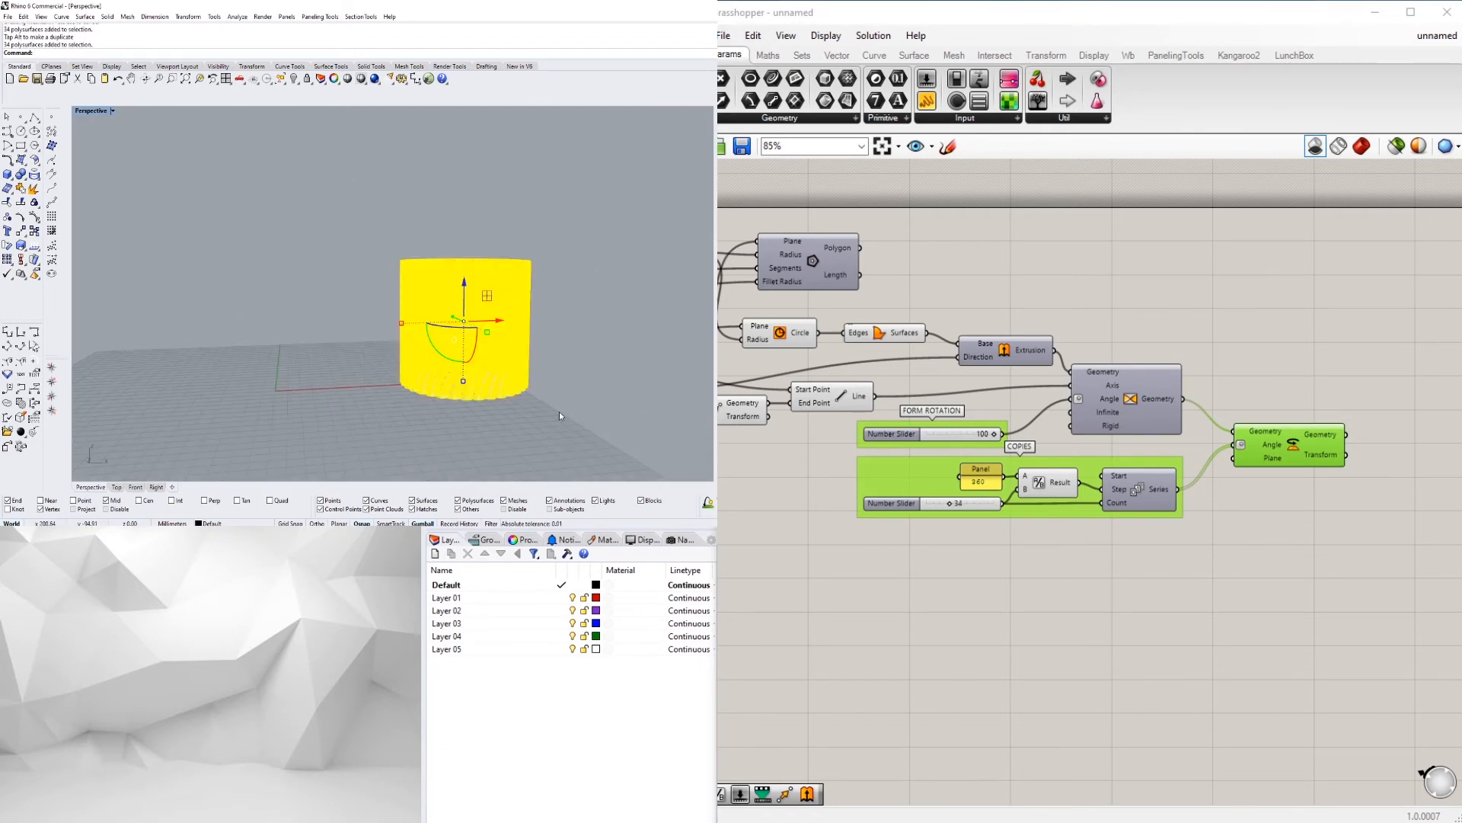
{"action": "type", "text": "BU"}
{"action": "key", "text": "Return"}
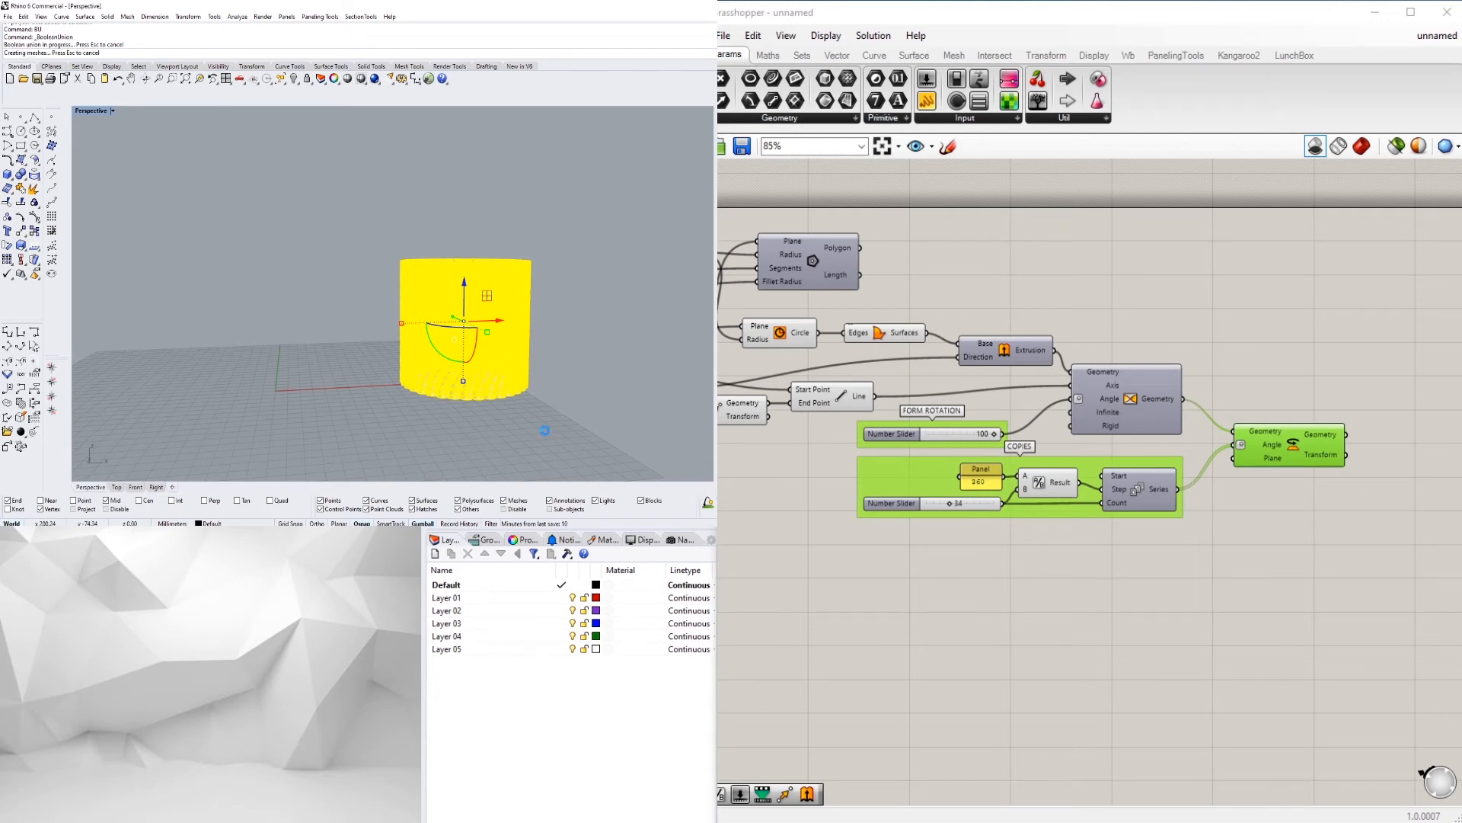
{"action": "left_click", "coordinate": [545, 431]}
{"action": "right_click_drag", "start_coordinate": [495, 282], "coordinate": [491, 320]}
{"action": "scroll", "coordinate": [491, 320], "scroll_direction": "up", "scroll_amount": 4}
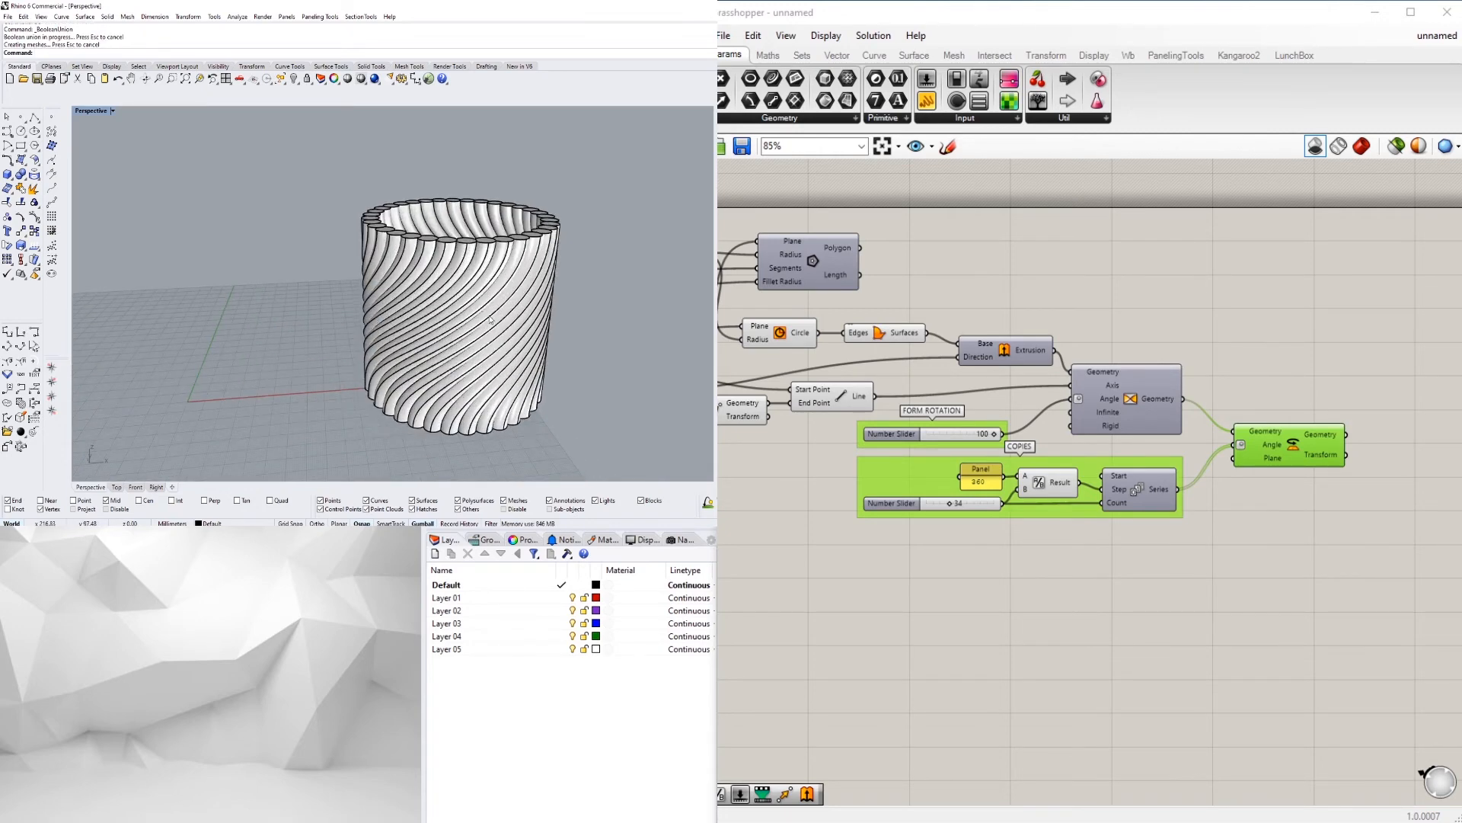
Step: Apply CageEdit to the united vase with a World bounding box, 4 points per direction and a Global region
{"action": "left_click", "coordinate": [490, 319]}
{"action": "type", "text": "CGEE"}
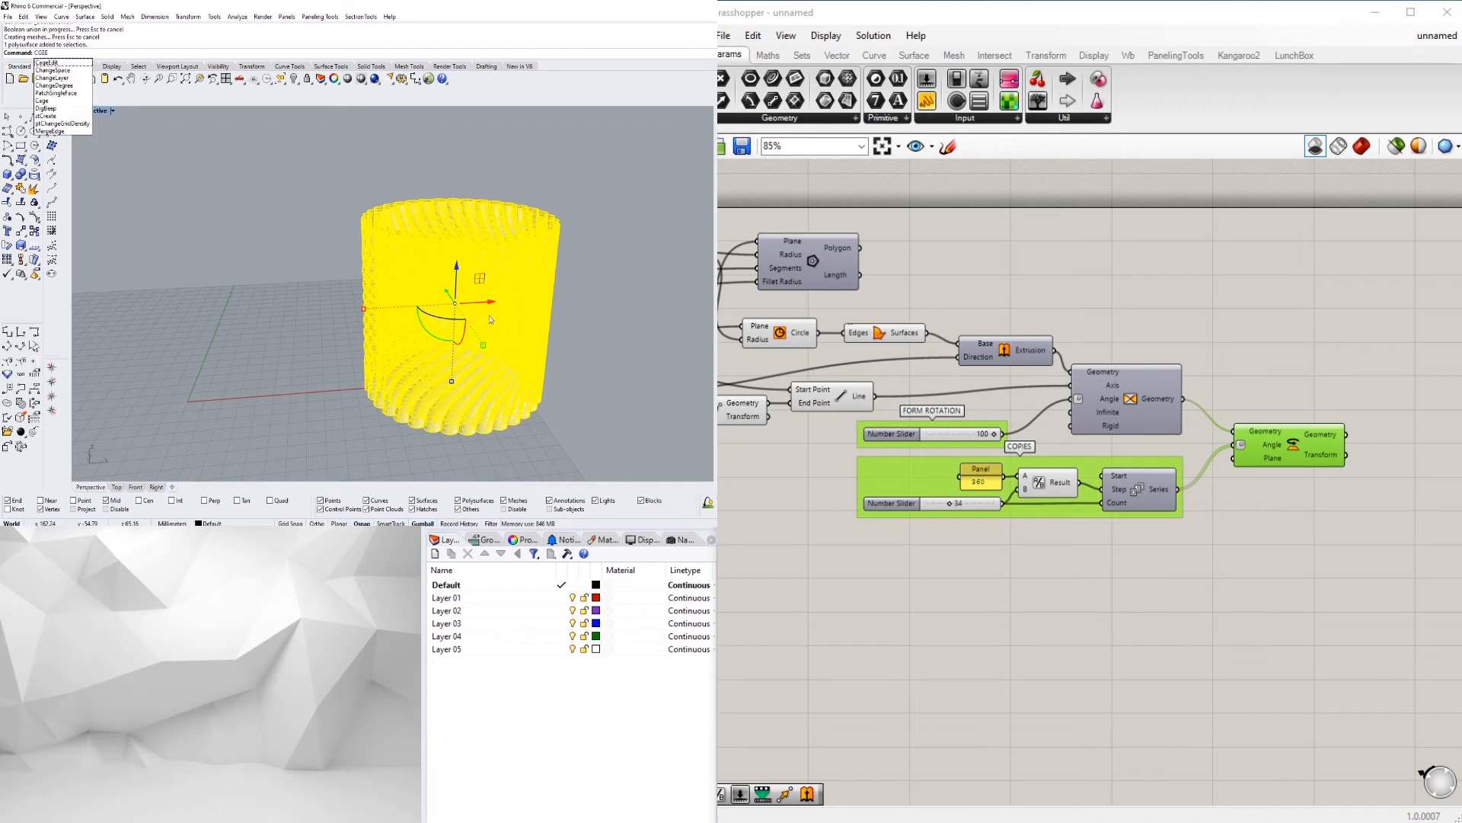
{"action": "key", "text": "Return"}
{"action": "type", "text": "Cage"}
{"action": "key", "text": "Return"}
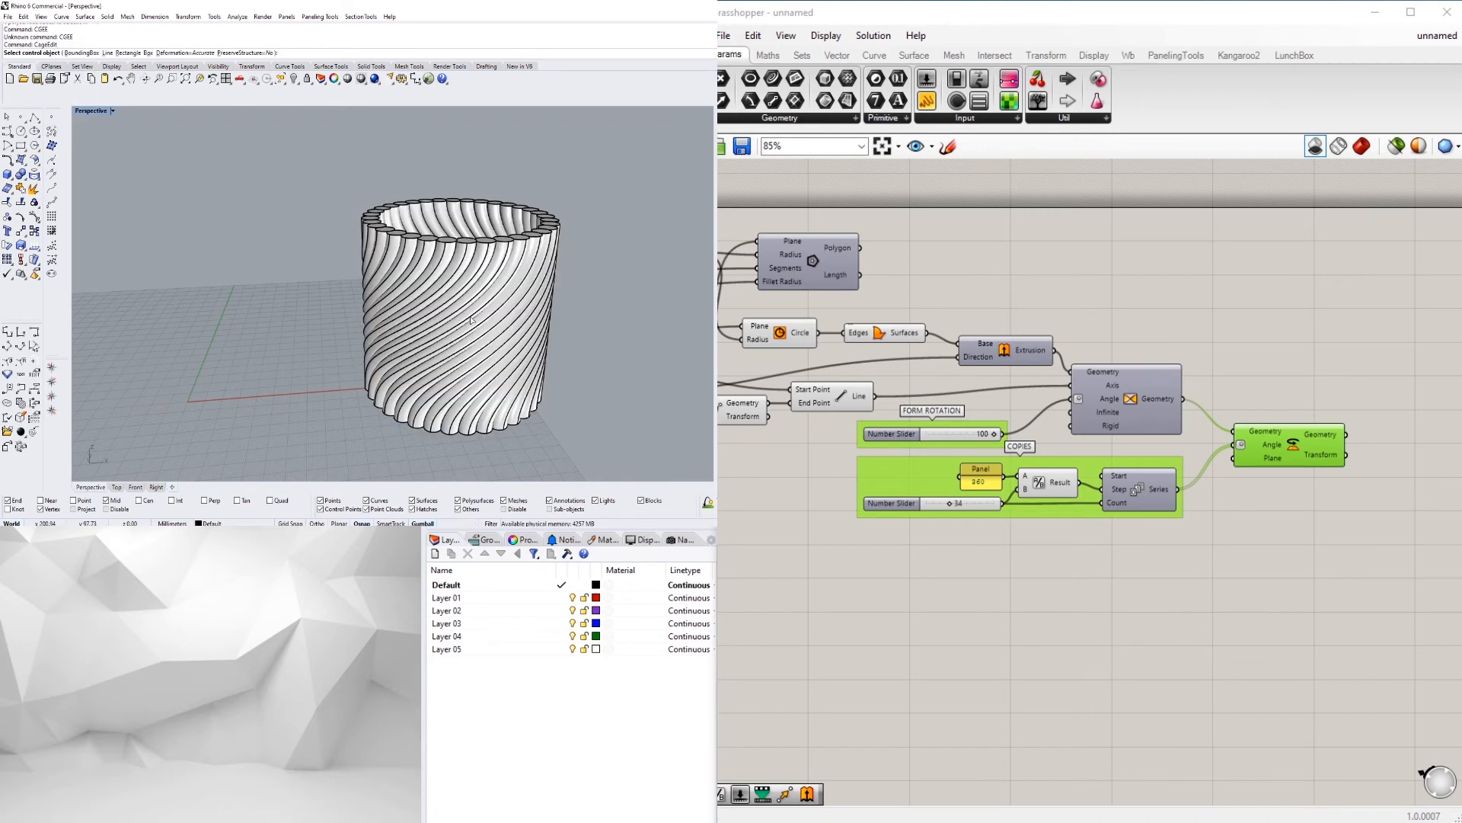
{"action": "type", "text": "B"}
{"action": "key", "text": "Return"}
{"action": "key", "text": "Return"}
{"action": "key", "text": "Return"}
{"action": "key", "text": "Return"}
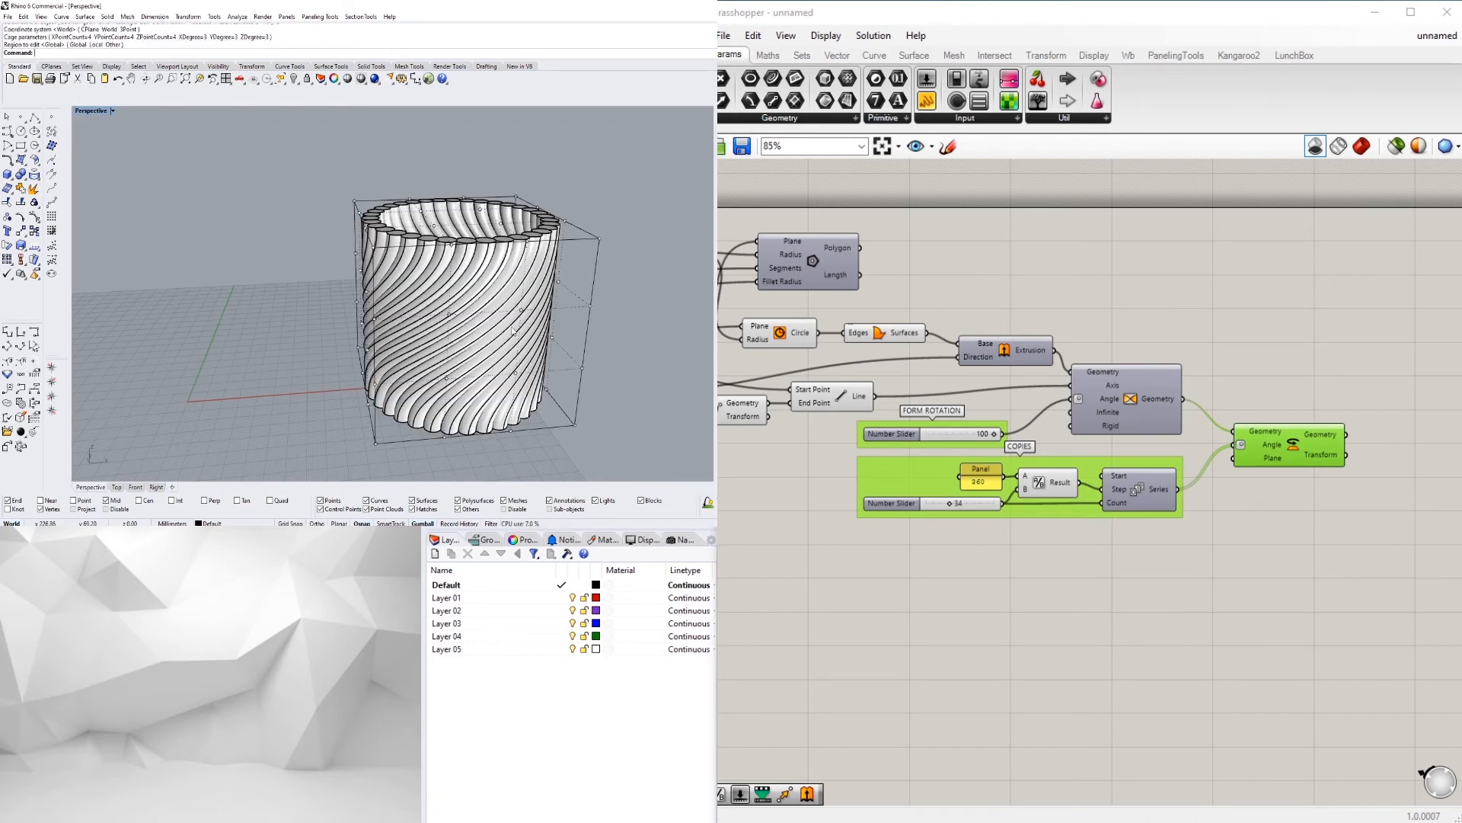
Step: Scale the two middle rows of cage points inward to give the vase a narrow waist
{"action": "right_click_drag", "start_coordinate": [471, 320], "coordinate": [290, 272]}
{"action": "left_click_drag", "start_coordinate": [290, 273], "coordinate": [599, 393]}
{"action": "right_click_drag", "start_coordinate": [386, 355], "coordinate": [387, 372]}
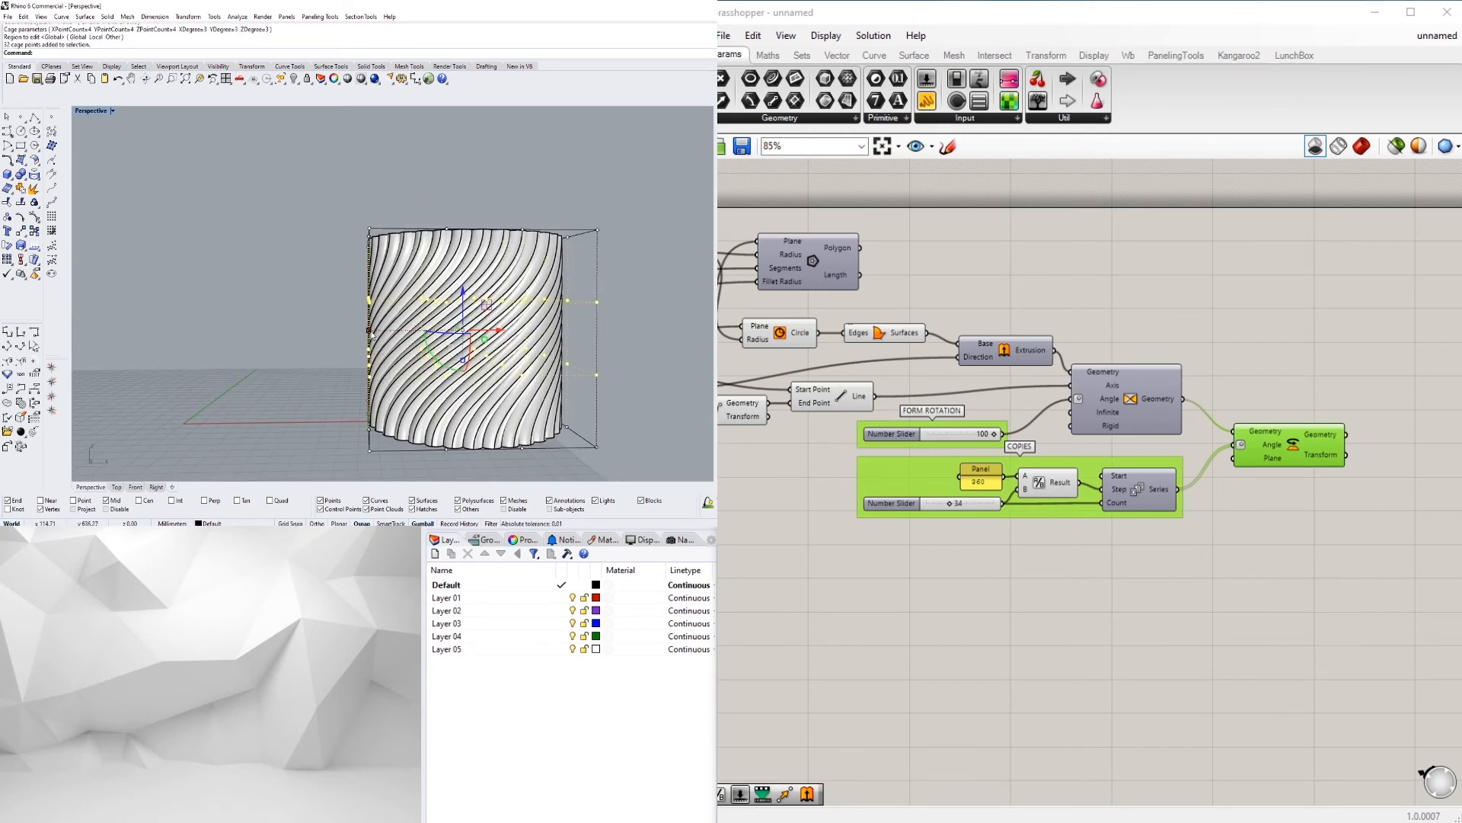
{"action": "left_click_drag", "start_coordinate": [370, 332], "coordinate": [401, 355], "text": "shift"}
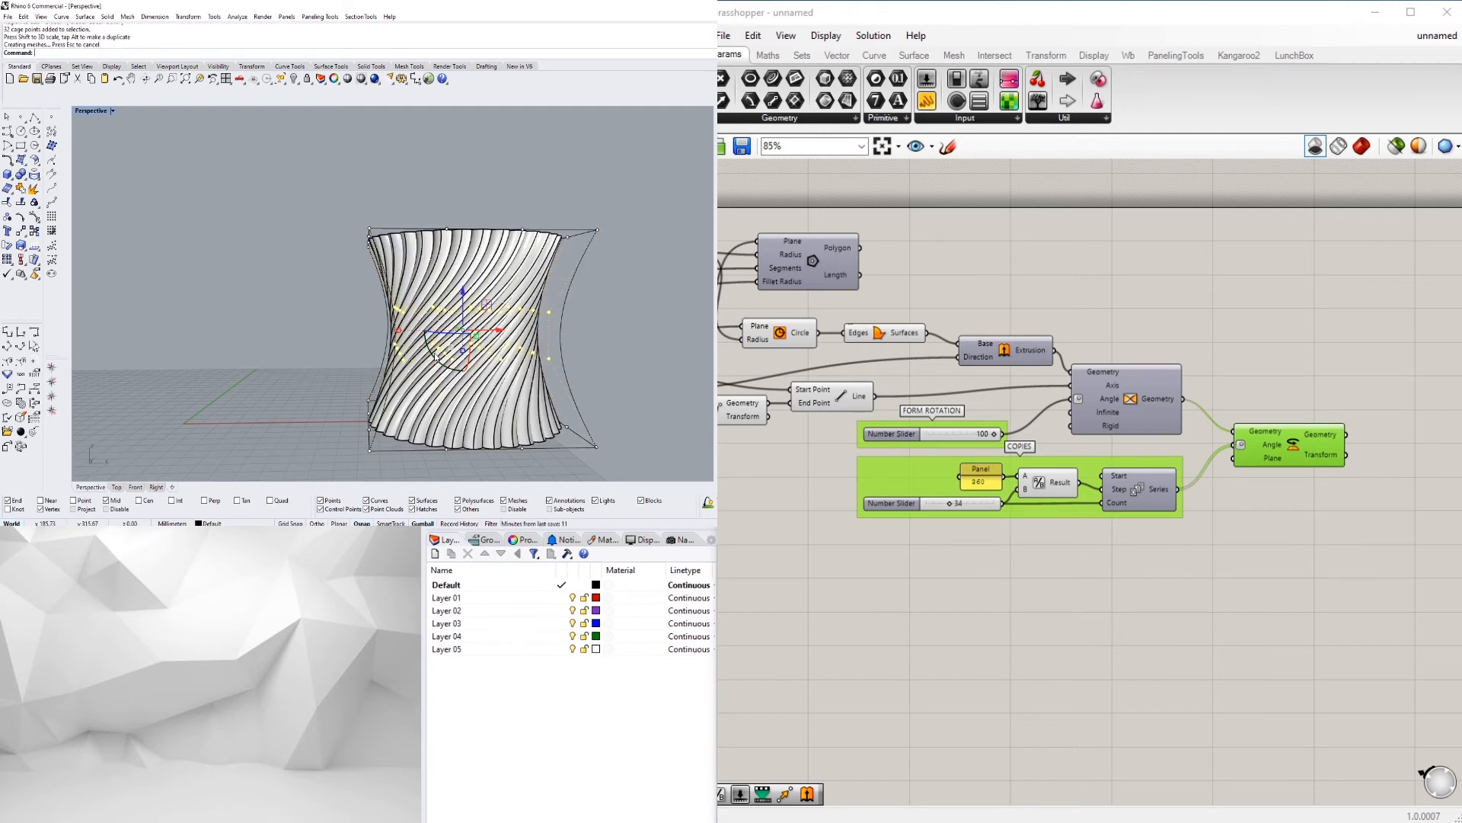
{"action": "key", "text": "Escape"}
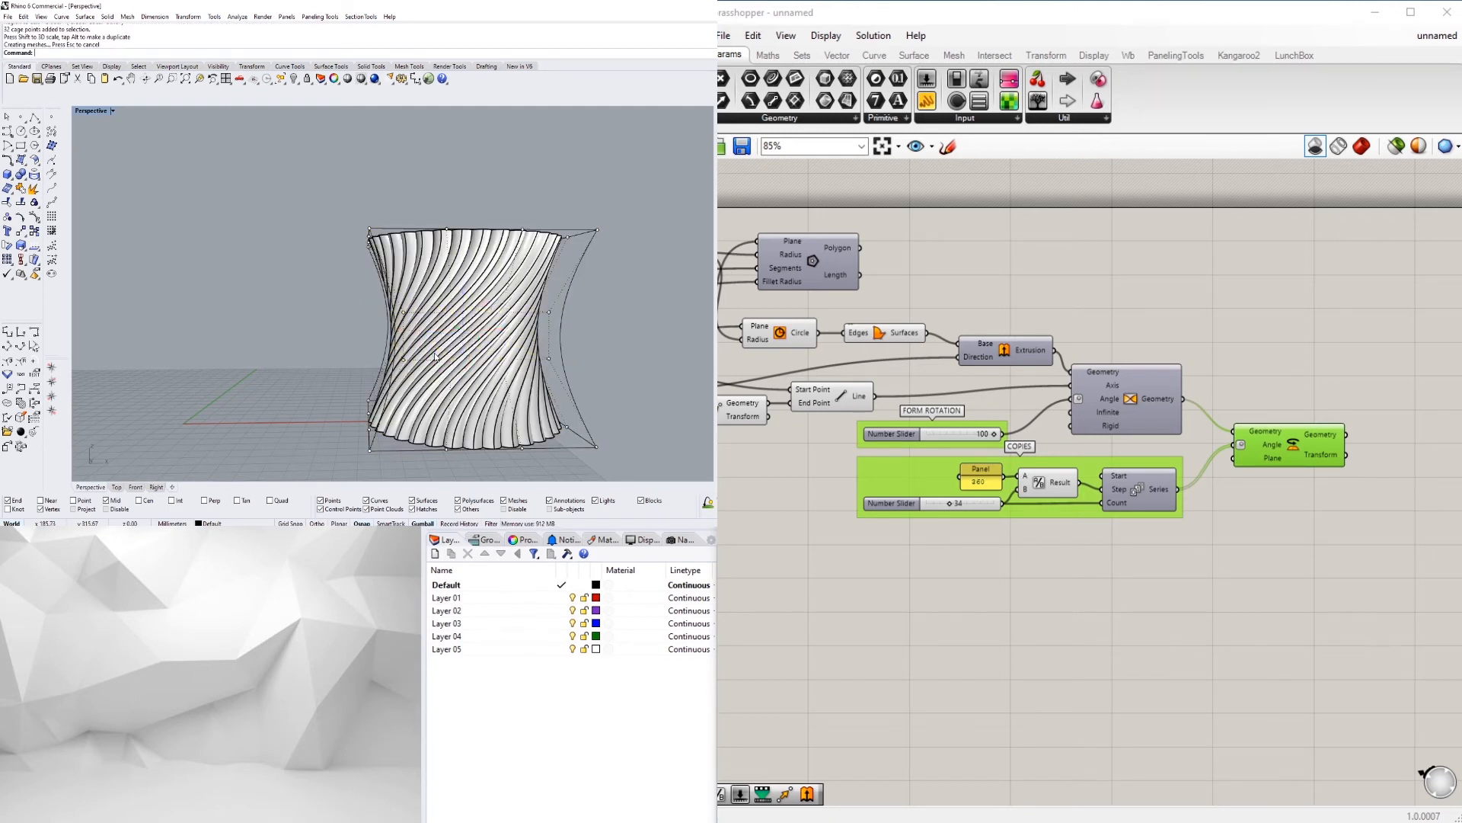
Step: Delete the control cage around the reshaped vase
{"action": "left_click", "coordinate": [564, 311]}
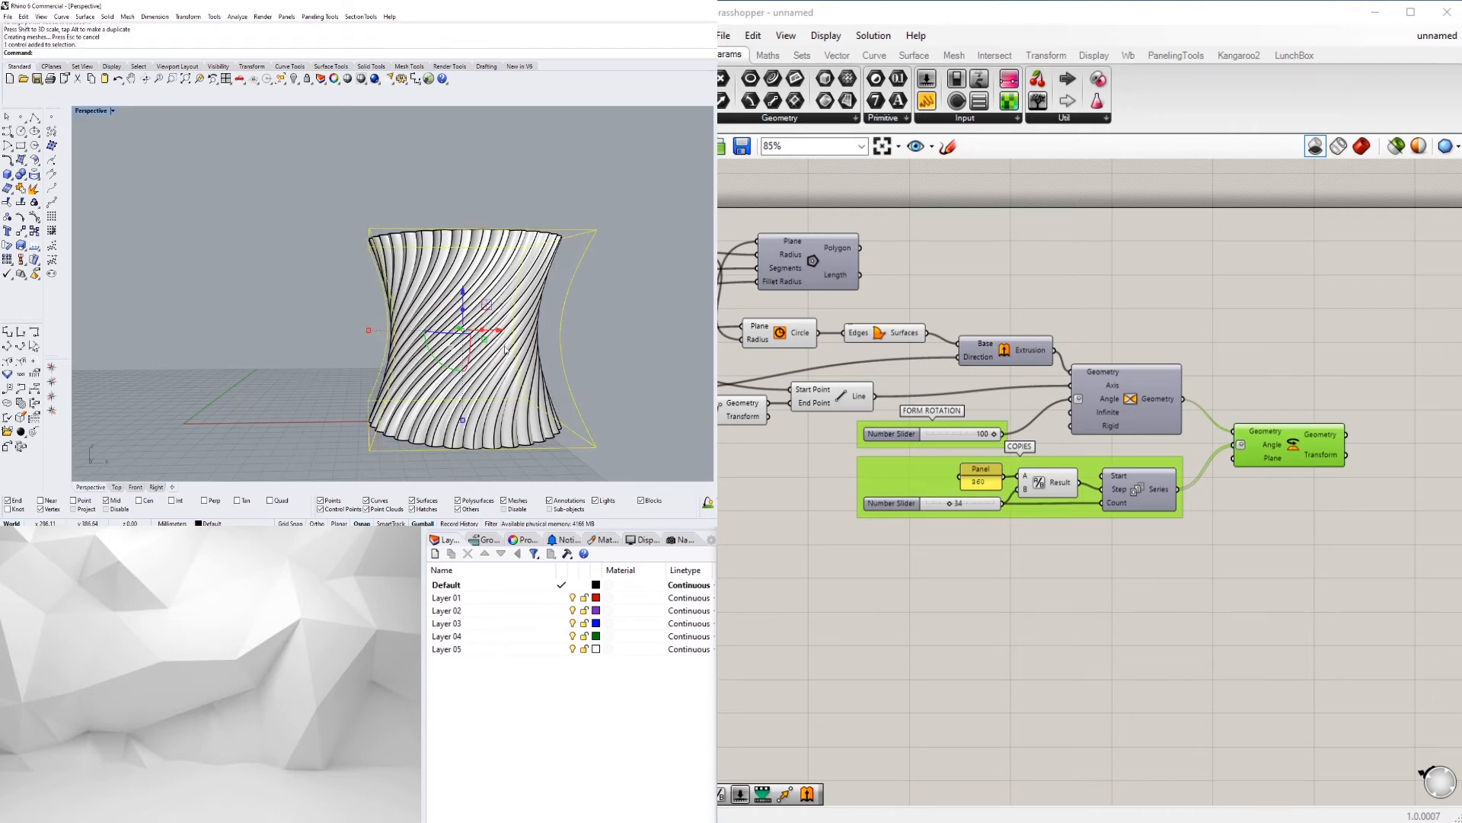
{"action": "key", "text": "Delete"}
{"action": "right_click_drag", "start_coordinate": [503, 346], "coordinate": [514, 365]}
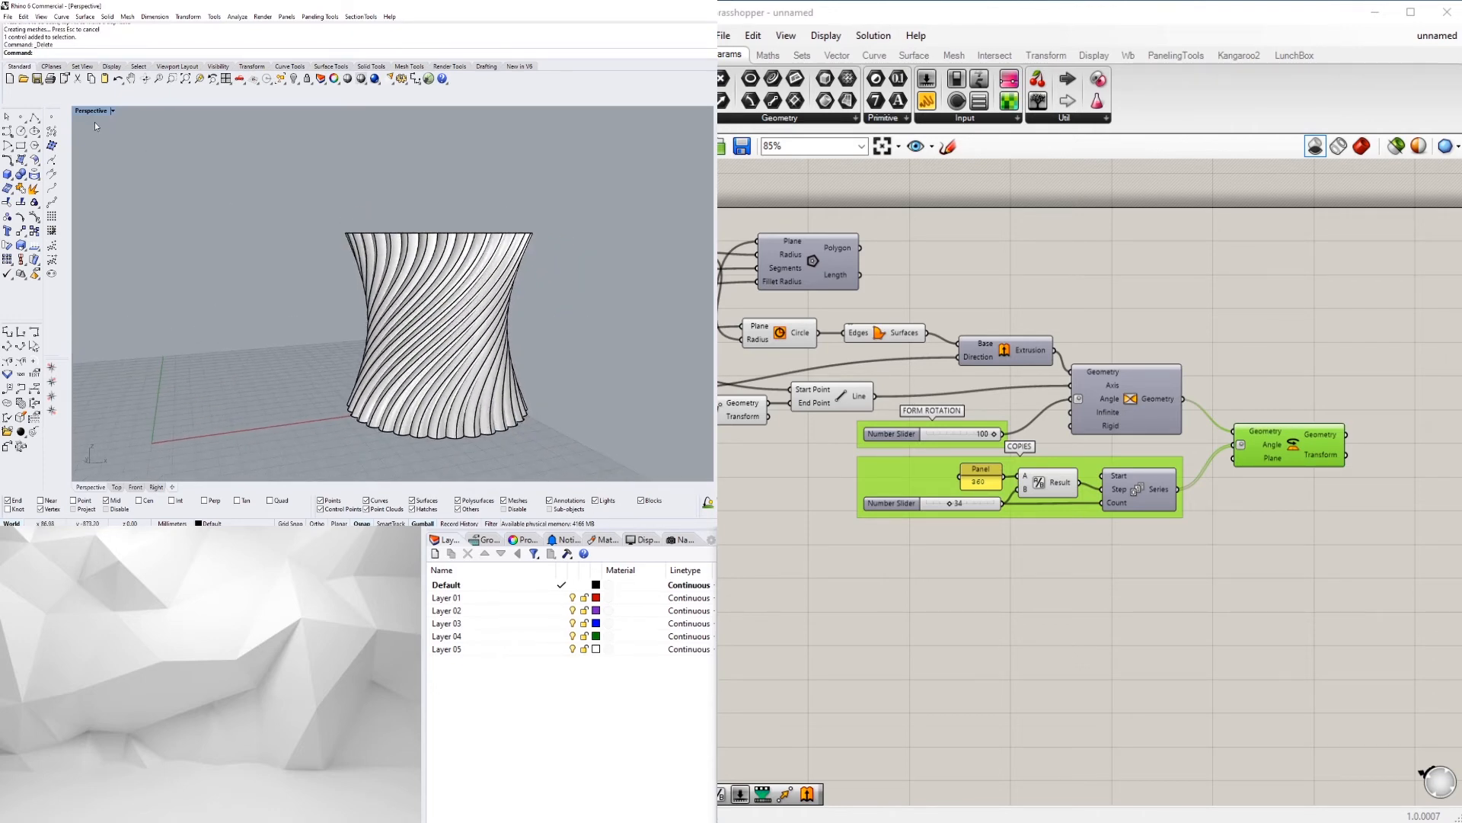
Step: Switch the Perspective viewport to Rendered display and examine the vase's rim, interior and twisted ribs
{"action": "left_click", "coordinate": [112, 111]}
{"action": "left_click", "coordinate": [108, 159]}
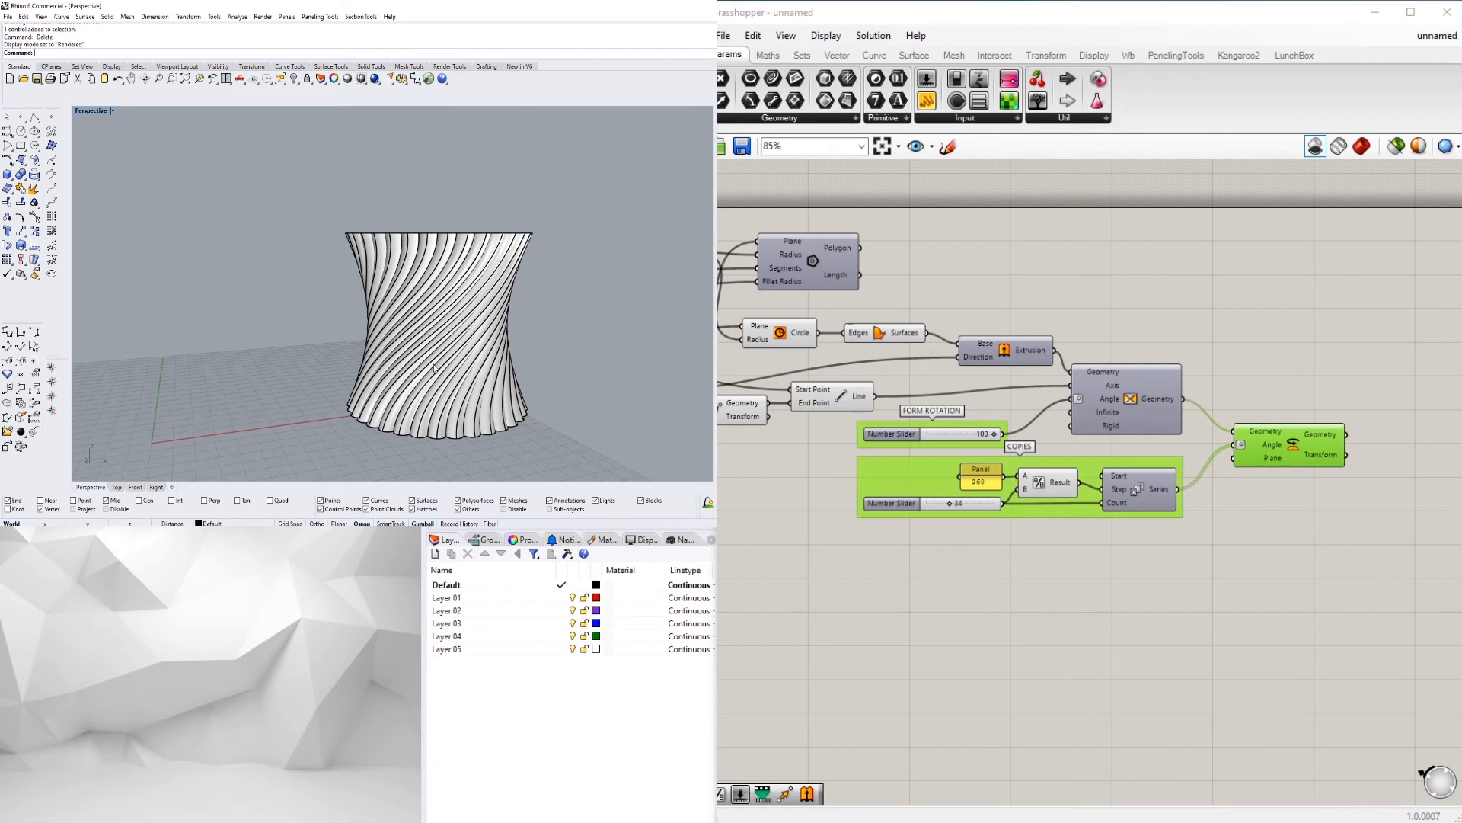
{"action": "scroll", "coordinate": [352, 371], "scroll_direction": "up", "scroll_amount": 5}
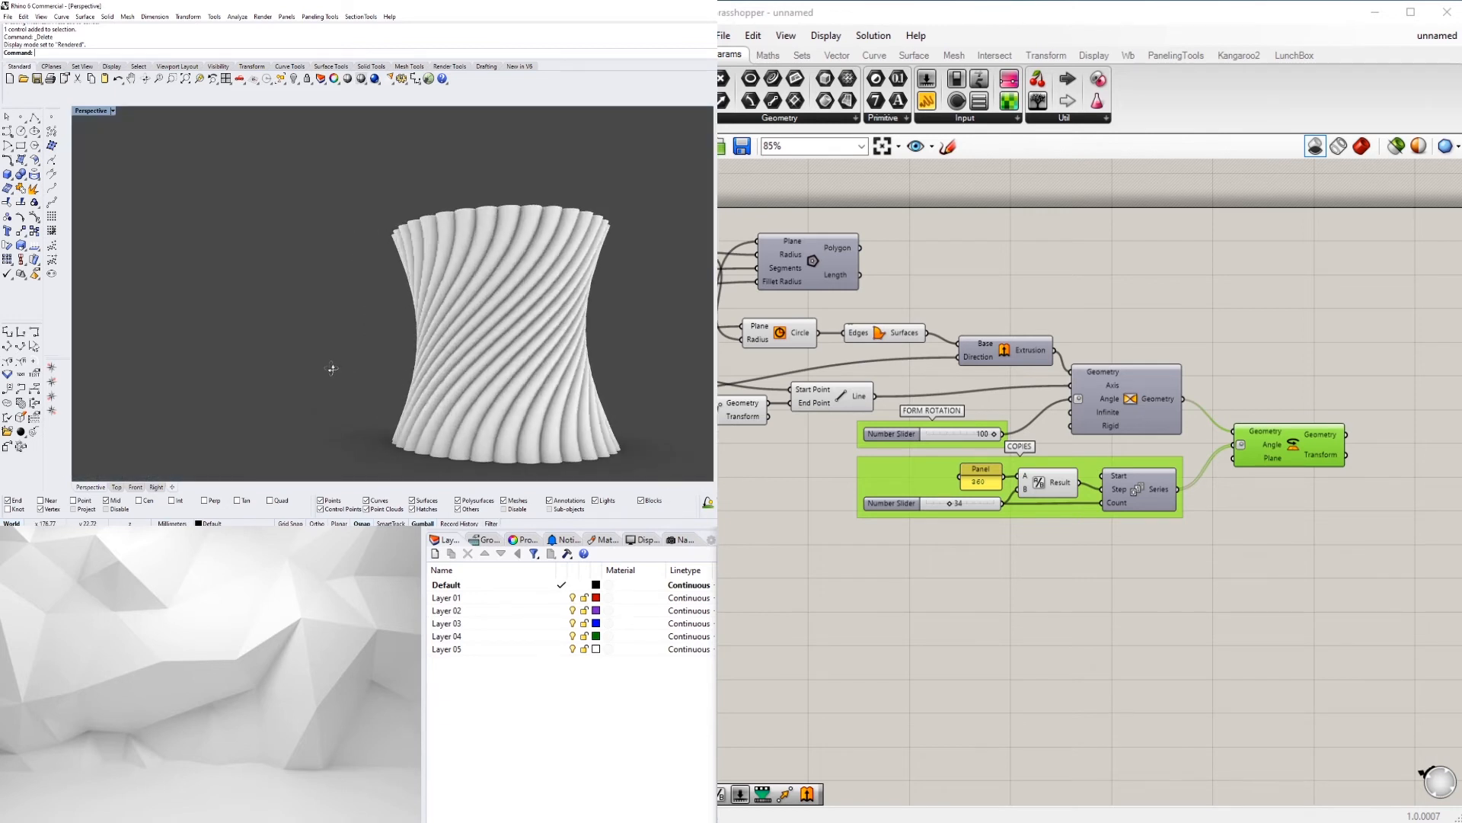
{"action": "right_click_drag", "start_coordinate": [285, 369], "coordinate": [412, 297]}
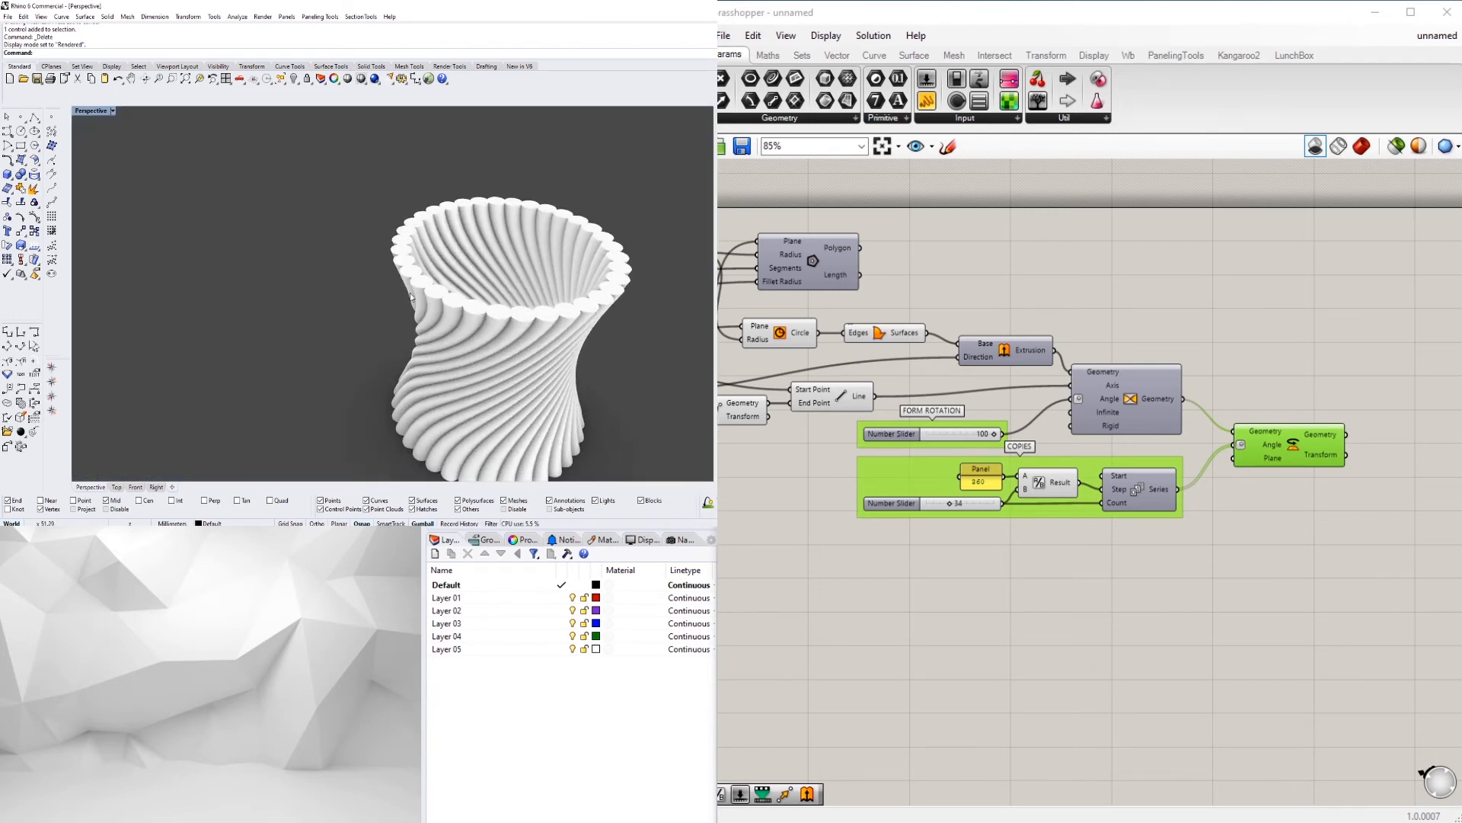
{"action": "scroll", "coordinate": [428, 287], "scroll_direction": "up", "scroll_amount": 3}
{"action": "left_click", "coordinate": [429, 278]}
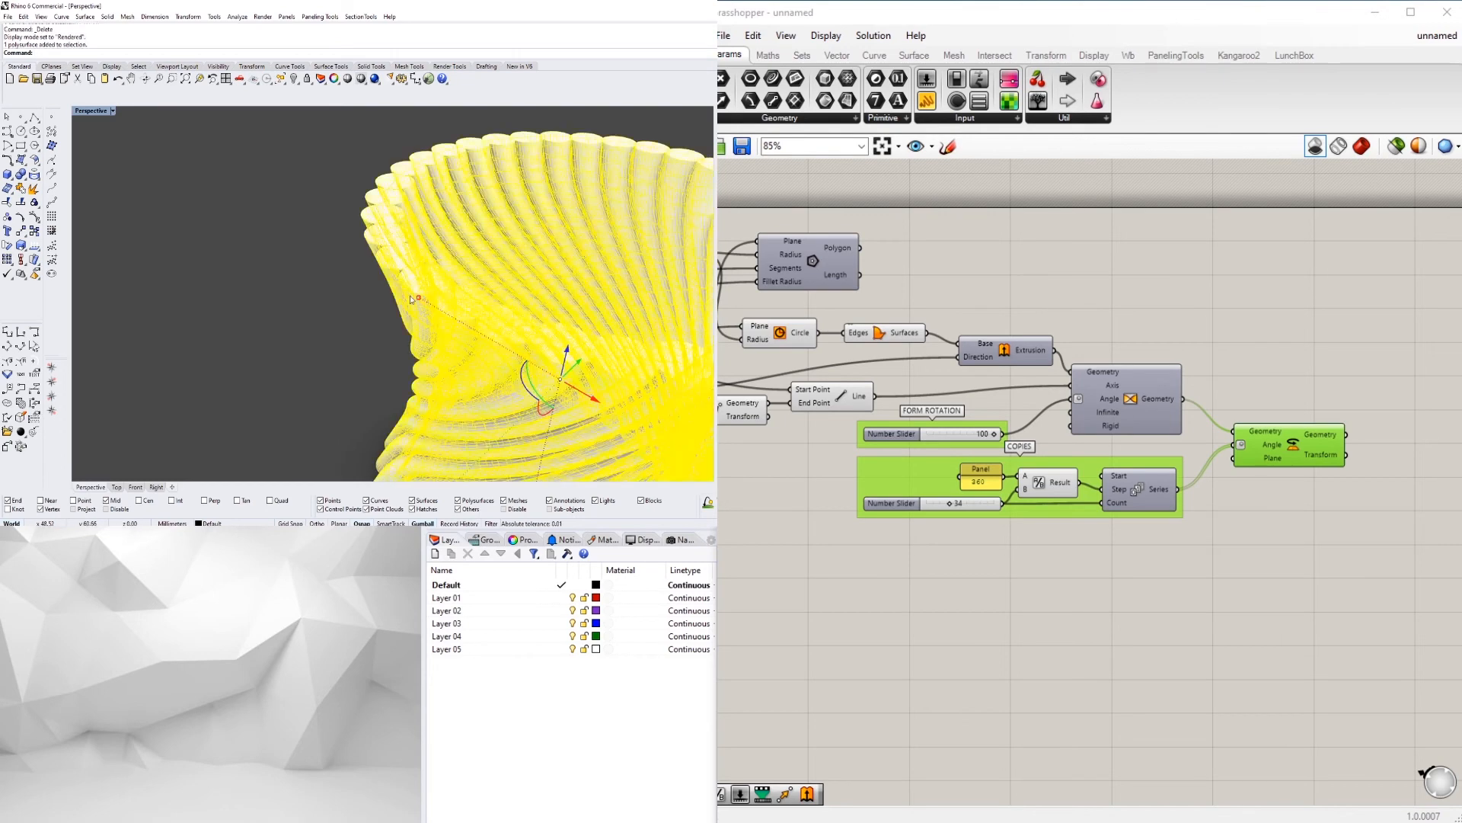
{"action": "scroll", "coordinate": [430, 273], "scroll_direction": "down", "scroll_amount": 6}
{"action": "key", "text": "Escape"}
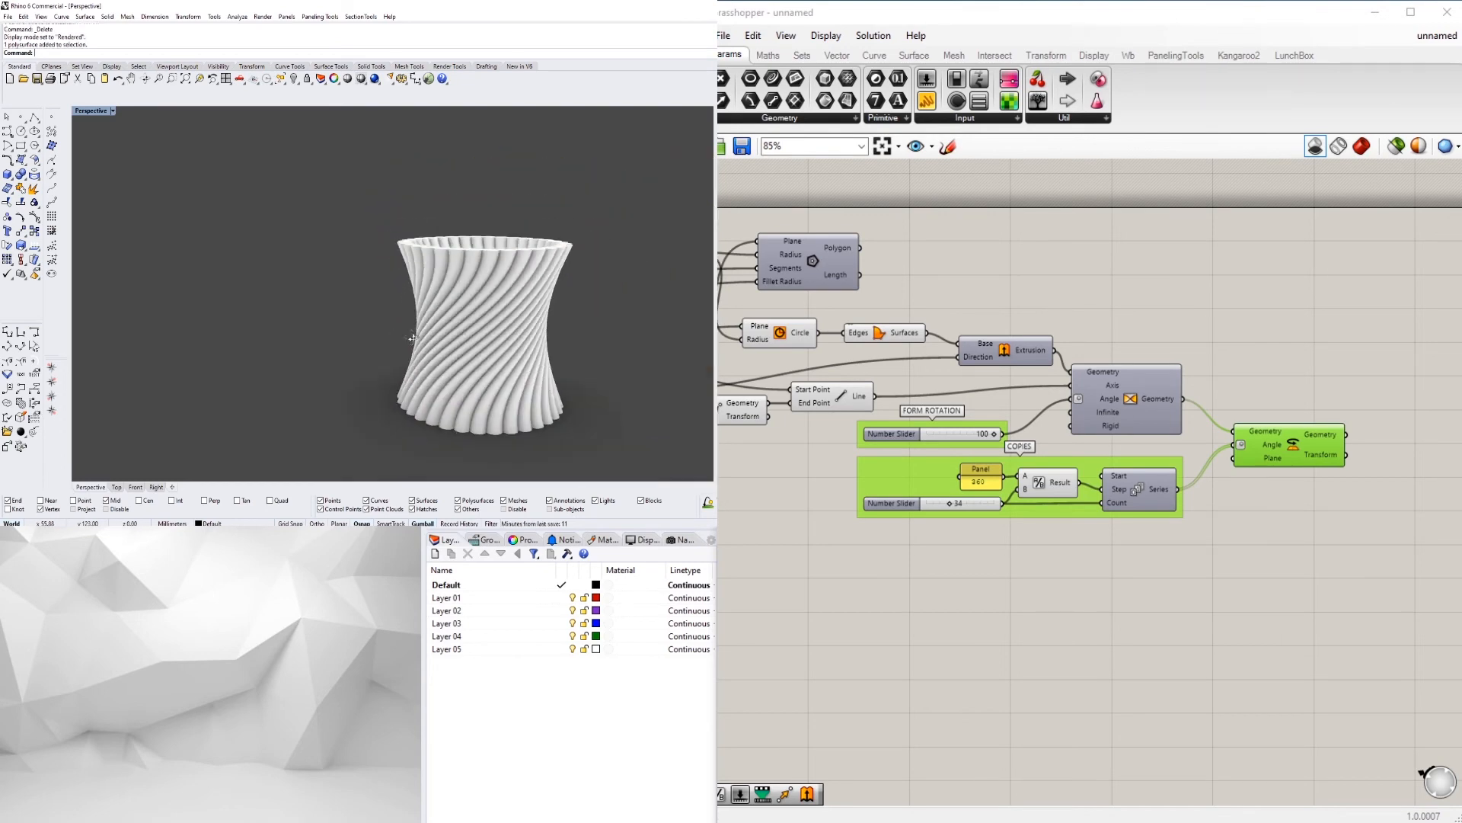
{"action": "mouse_move", "coordinate": [427, 314]}
{"action": "right_mouse_down"}
{"action": "mouse_move", "coordinate": [446, 344]}
{"action": "mouse_move", "coordinate": [331, 343]}
{"action": "mouse_move", "coordinate": [431, 366]}
{"action": "mouse_move", "coordinate": [412, 338]}
{"action": "right_mouse_up"}
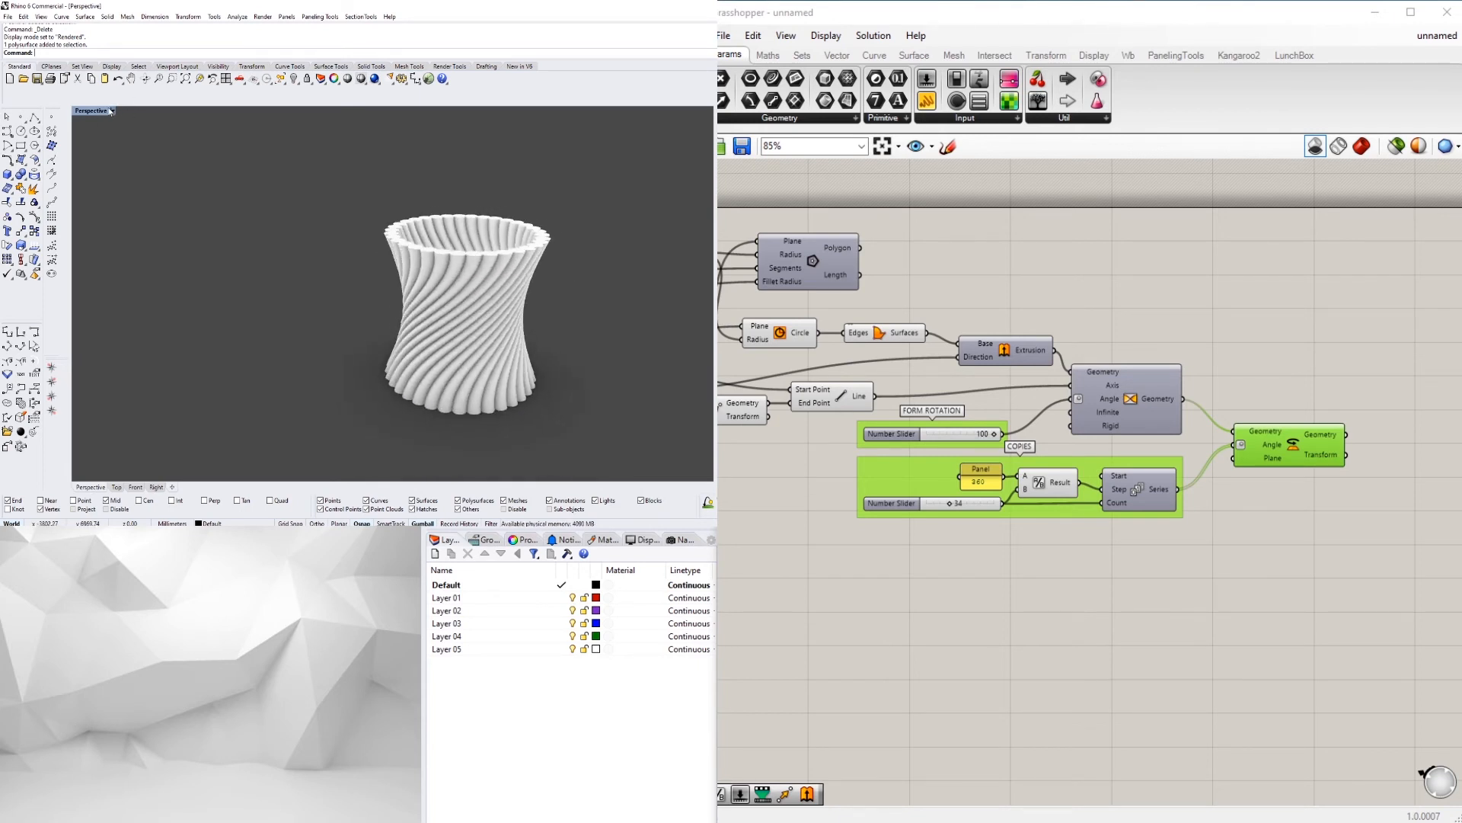
Step: Return the Perspective viewport to Shaded display and move the waisted vase farther from the origin
{"action": "left_click", "coordinate": [111, 111]}
{"action": "left_click", "coordinate": [115, 143]}
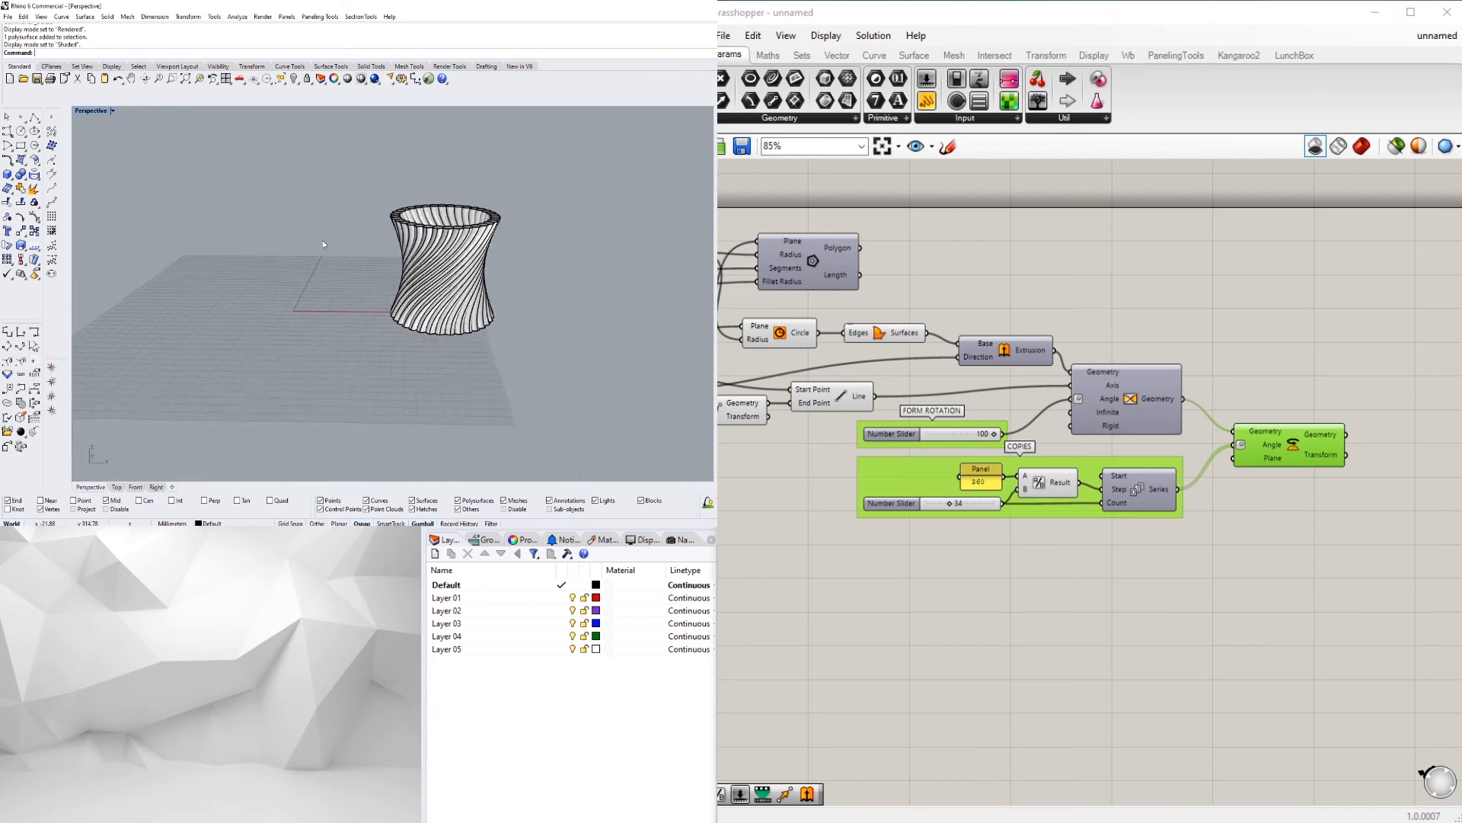
{"action": "right_click_drag", "start_coordinate": [322, 245], "coordinate": [355, 268]}
{"action": "left_click", "coordinate": [410, 263]}
{"action": "left_click_drag", "start_coordinate": [456, 251], "coordinate": [596, 249]}
Step: Turn the shaded Grasshopper preview back on and hide the baked vase
{"action": "key", "text": "ctrl+g"}
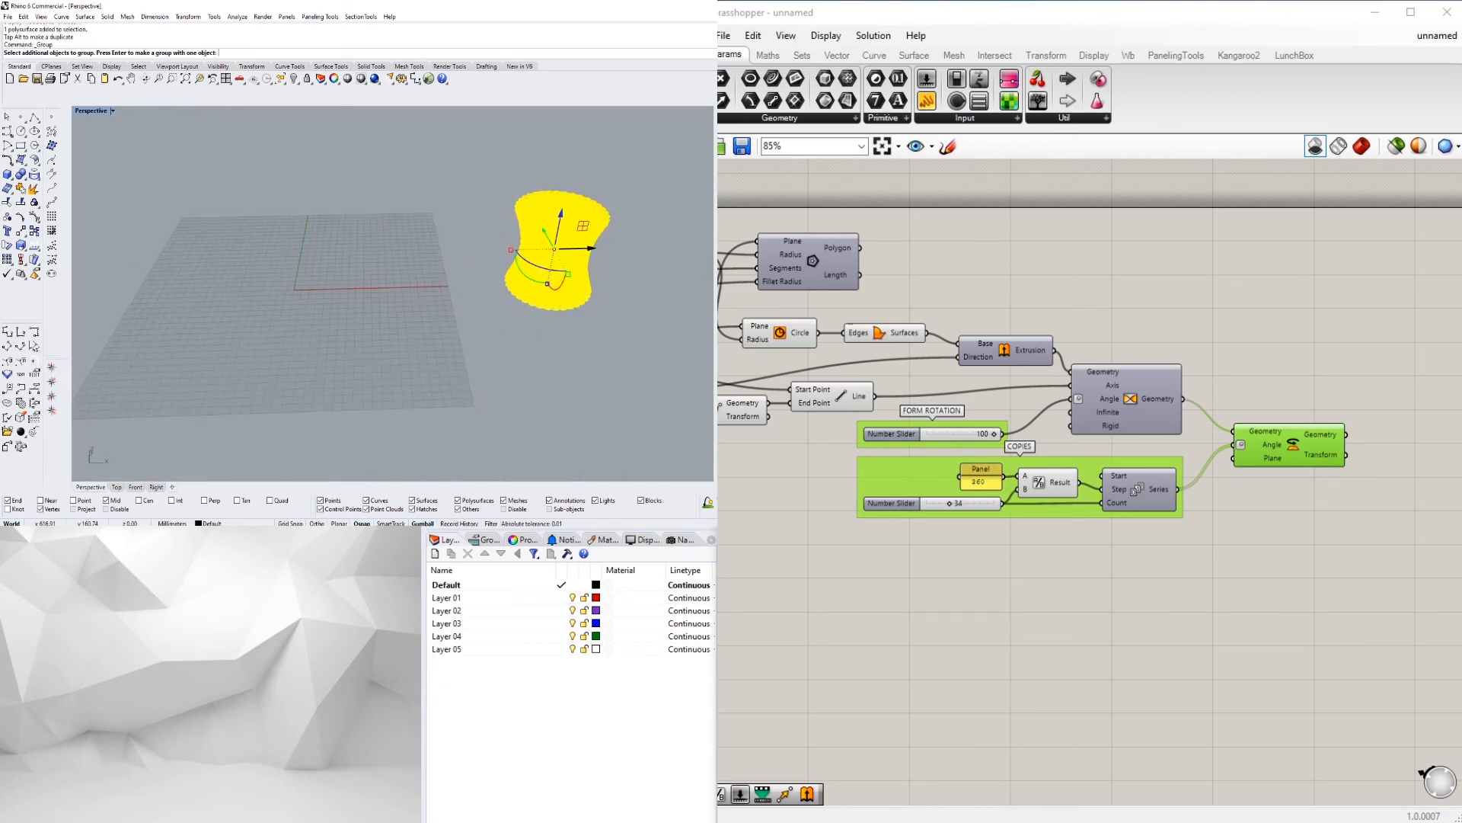
{"action": "left_click", "coordinate": [1362, 146]}
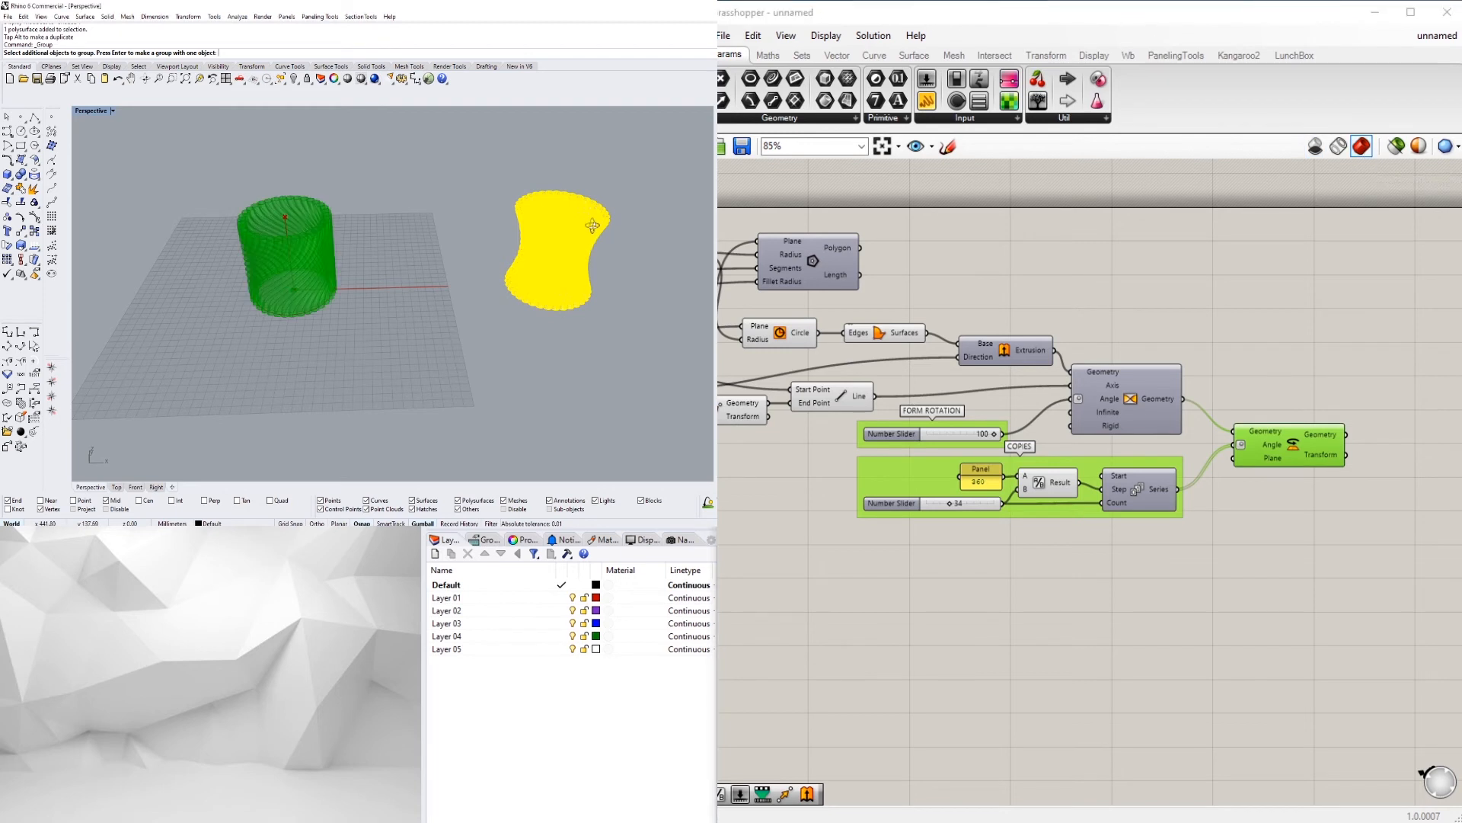
{"action": "right_click_drag", "start_coordinate": [592, 226], "coordinate": [591, 214]}
{"action": "right_click", "coordinate": [585, 227]}
{"action": "right_click", "coordinate": [585, 227]}
{"action": "right_click_drag", "start_coordinate": [398, 291], "coordinate": [448, 289]}
{"action": "key", "text": "ctrl+h"}
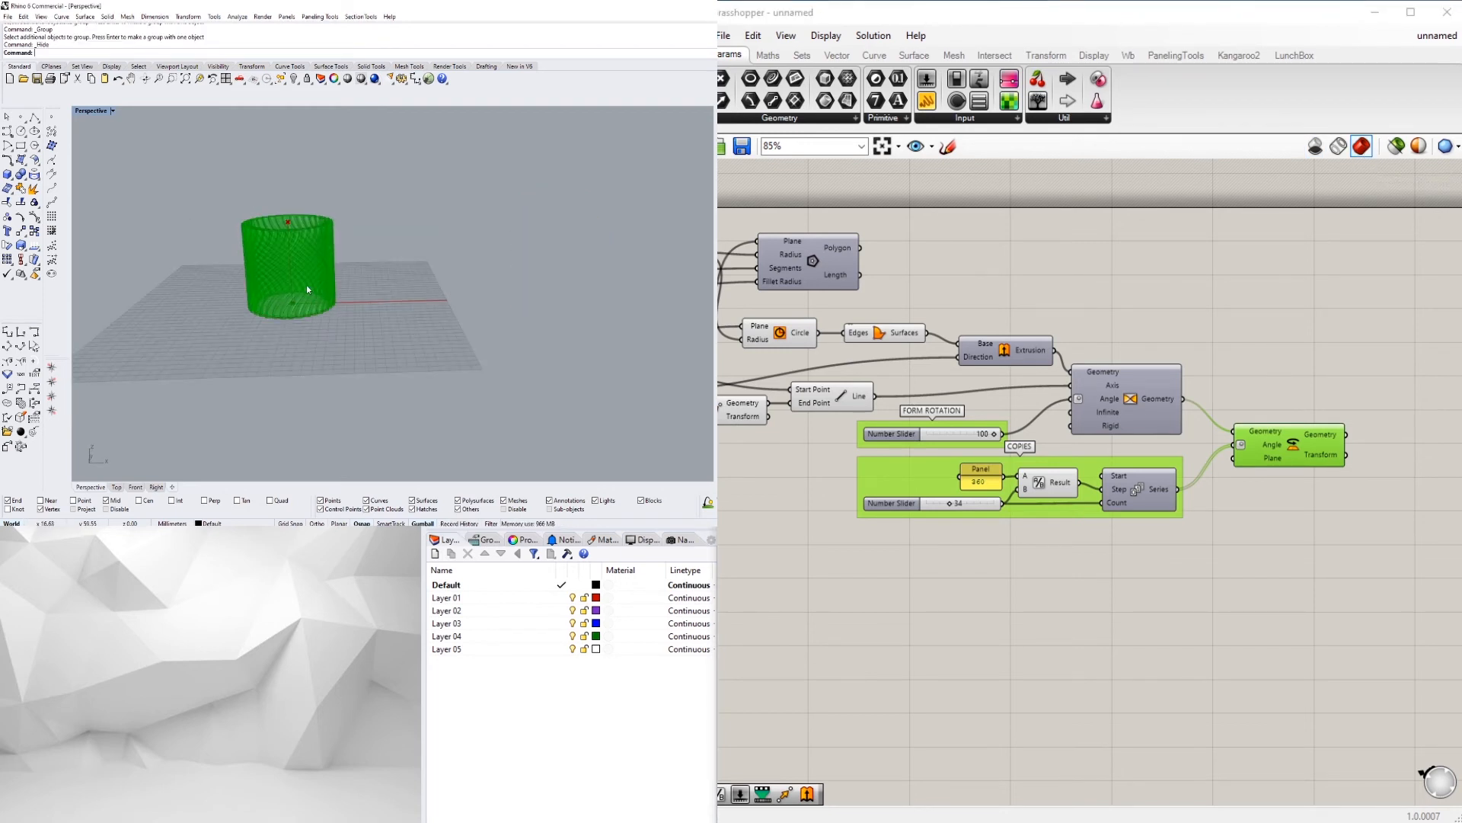
Step: Replace the Circle input of the Boundary Surfaces Edges with the Polygon component's Polygon output
{"action": "scroll", "coordinate": [308, 290], "scroll_direction": "up", "scroll_amount": 4}
{"action": "right_click_drag", "start_coordinate": [287, 287], "coordinate": [356, 283]}
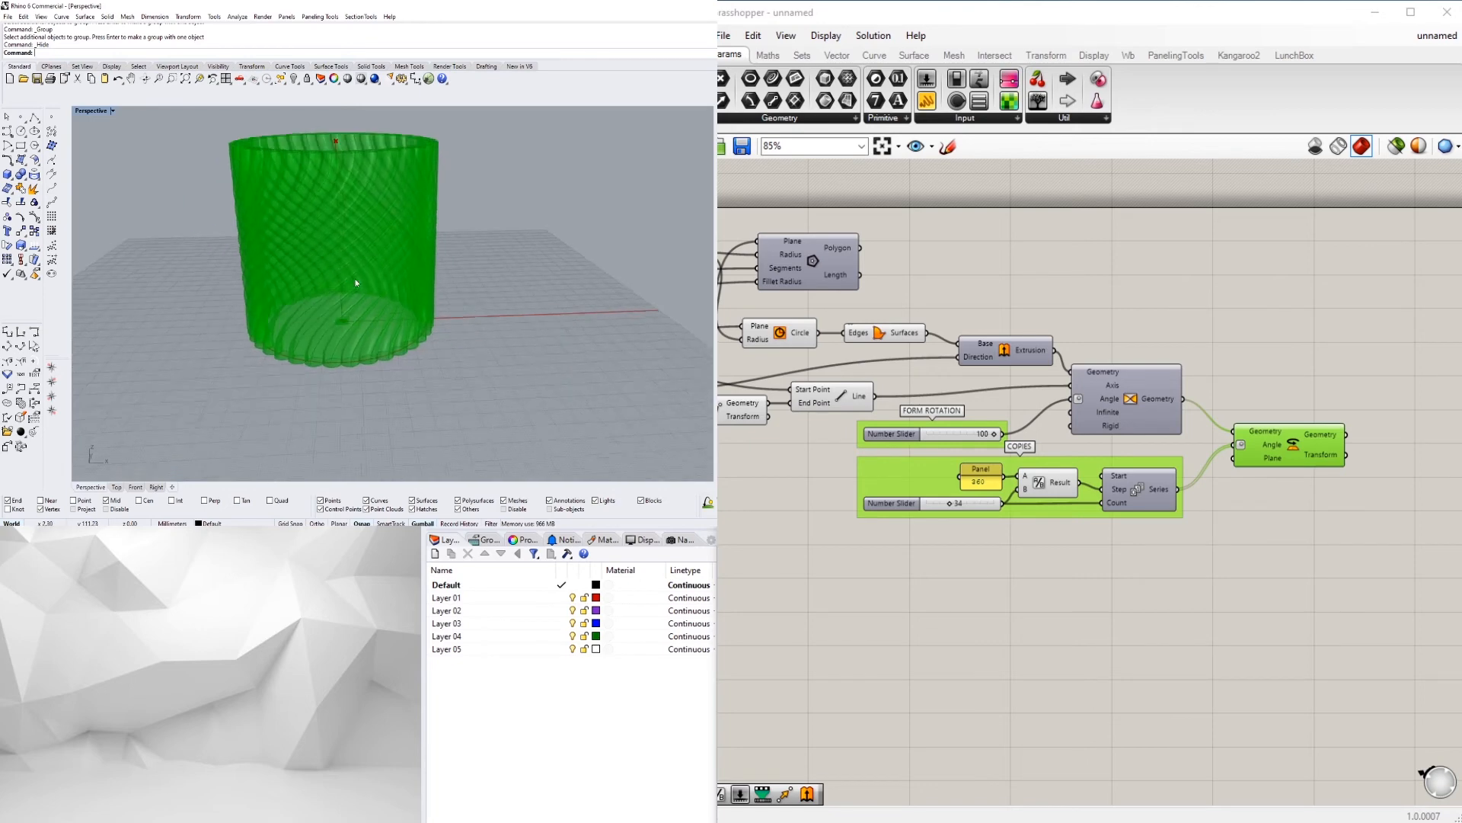
{"action": "left_click", "coordinate": [1168, 314]}
{"action": "right_click_drag", "start_coordinate": [944, 282], "coordinate": [1185, 345]}
{"action": "scroll", "coordinate": [1181, 350], "scroll_direction": "up", "scroll_amount": 4}
{"action": "right_click_drag", "start_coordinate": [1123, 441], "coordinate": [1091, 448]}
{"action": "scroll", "coordinate": [1243, 444], "scroll_direction": "down", "scroll_amount": 4}
{"action": "left_click", "coordinate": [1090, 448]}
{"action": "scroll", "coordinate": [1079, 445], "scroll_direction": "up", "scroll_amount": 4}
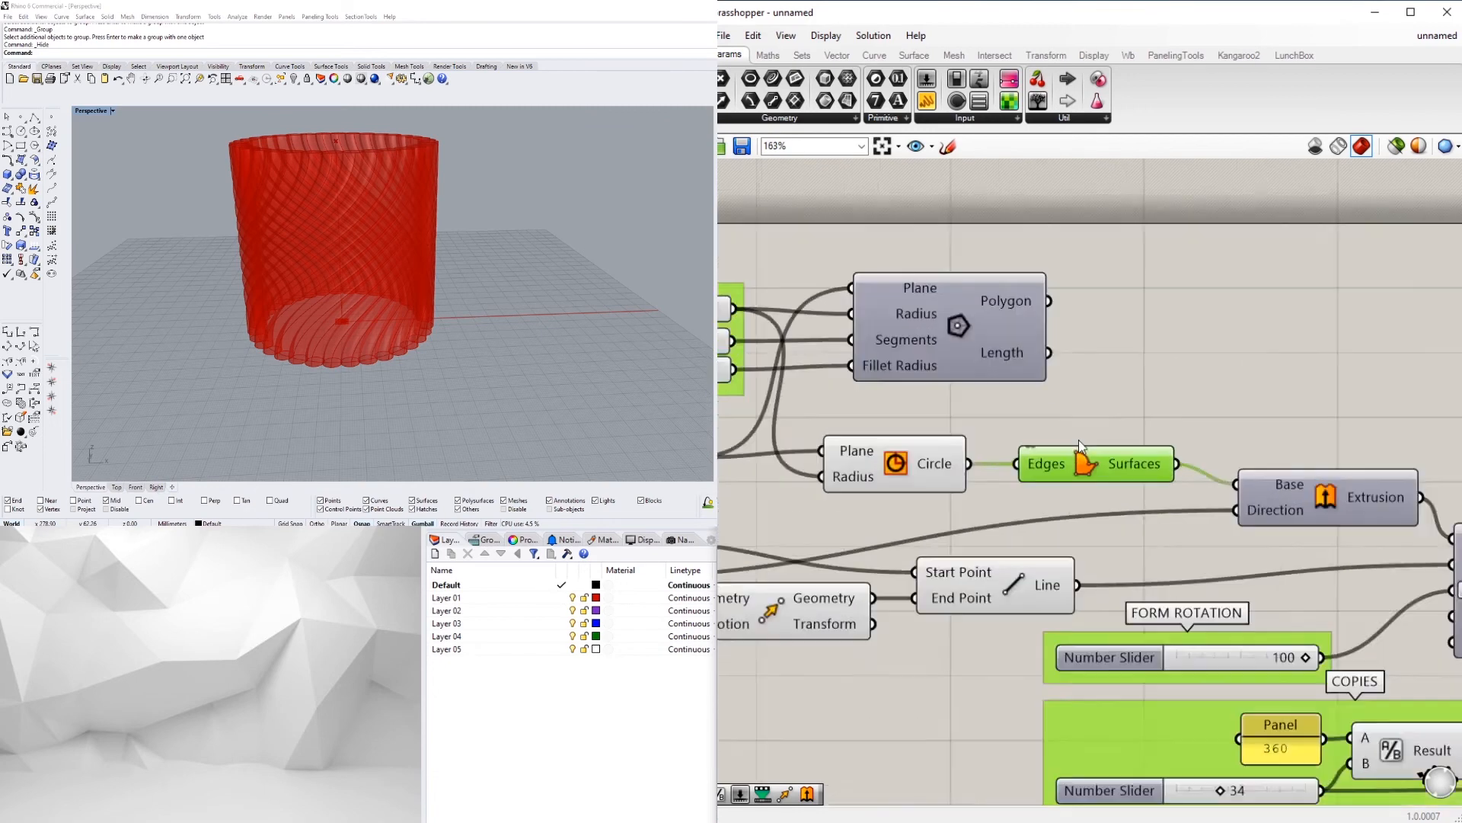
{"action": "scroll", "coordinate": [1080, 446], "scroll_direction": "up", "scroll_amount": 1}
{"action": "left_click_drag", "start_coordinate": [1043, 277], "coordinate": [1000, 475]}
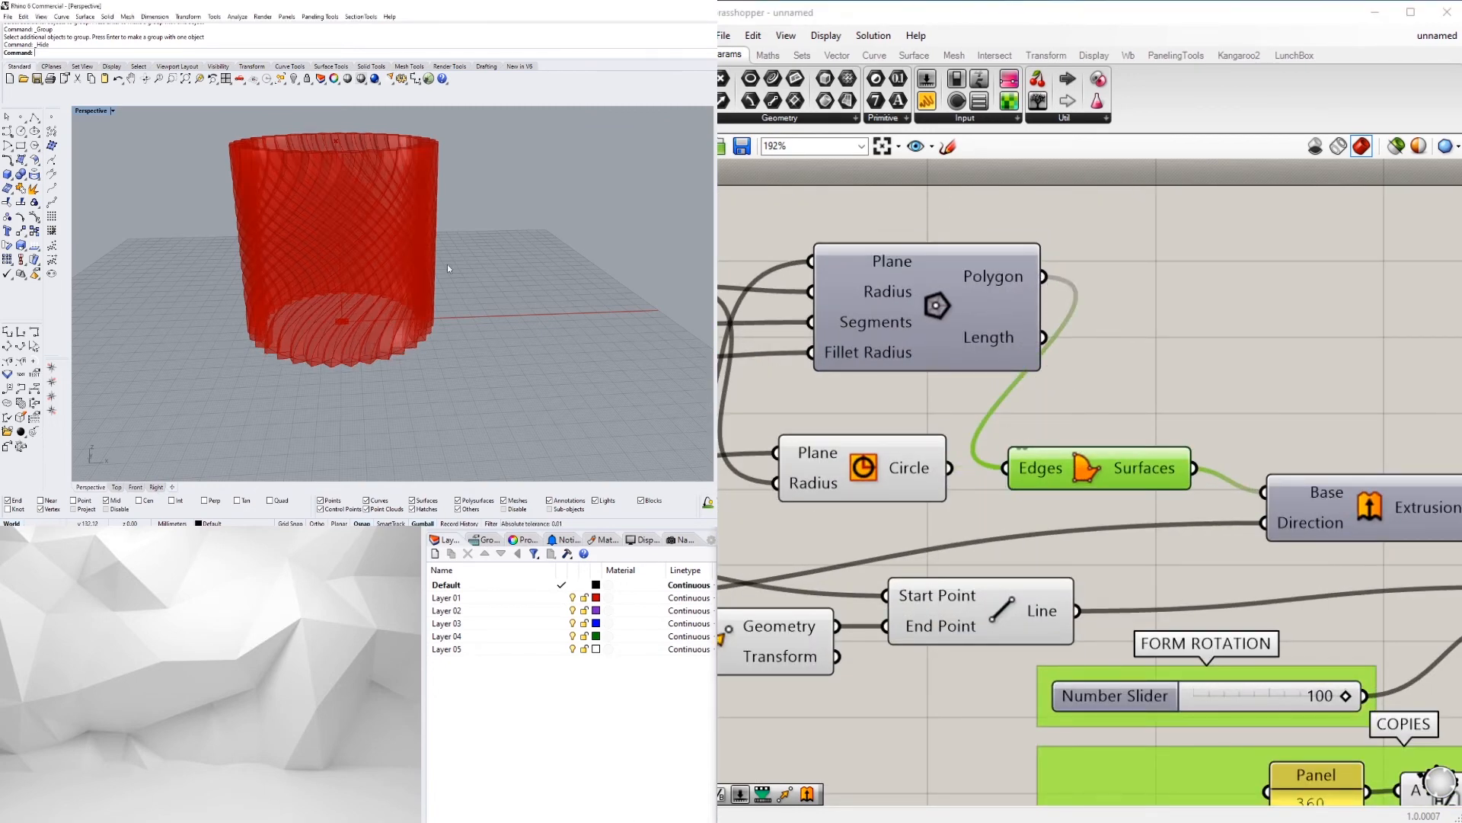
Step: Add a Custom Preview component and feed it the final Rotate component's Geometry output
{"action": "scroll", "coordinate": [362, 357], "scroll_direction": "up", "scroll_amount": 6}
{"action": "right_click_drag", "start_coordinate": [362, 358], "coordinate": [357, 257]}
{"action": "scroll", "coordinate": [418, 286], "scroll_direction": "down", "scroll_amount": 6}
{"action": "right_click_drag", "start_coordinate": [290, 204], "coordinate": [306, 230]}
{"action": "scroll", "coordinate": [1155, 345], "scroll_direction": "down", "scroll_amount": 7}
{"action": "right_click_drag", "start_coordinate": [1168, 356], "coordinate": [1104, 405]}
{"action": "scroll", "coordinate": [1124, 458], "scroll_direction": "up", "scroll_amount": 5}
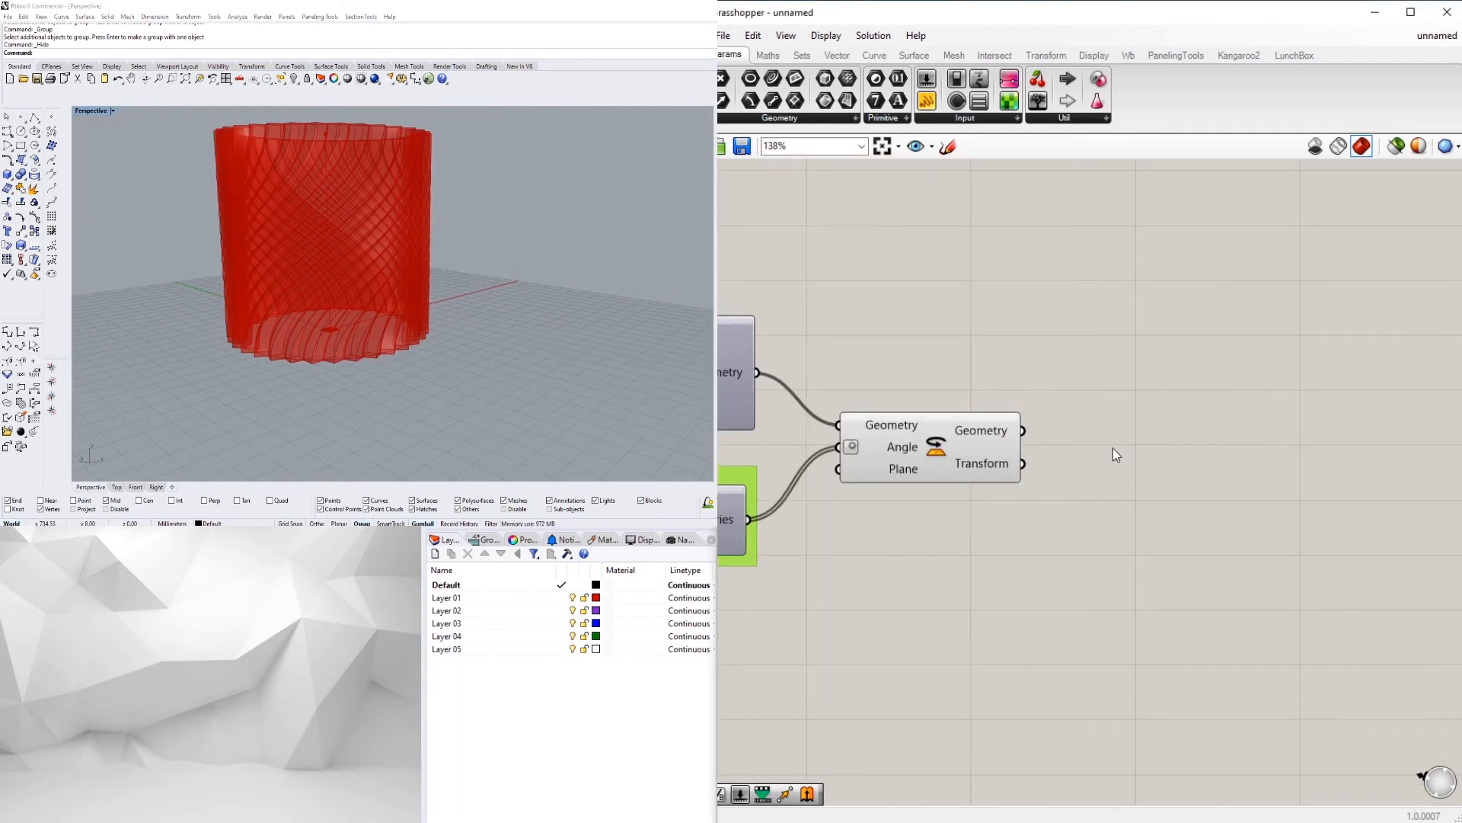
{"action": "double_click", "coordinate": [1113, 454]}
{"action": "type", "text": "CUST"}
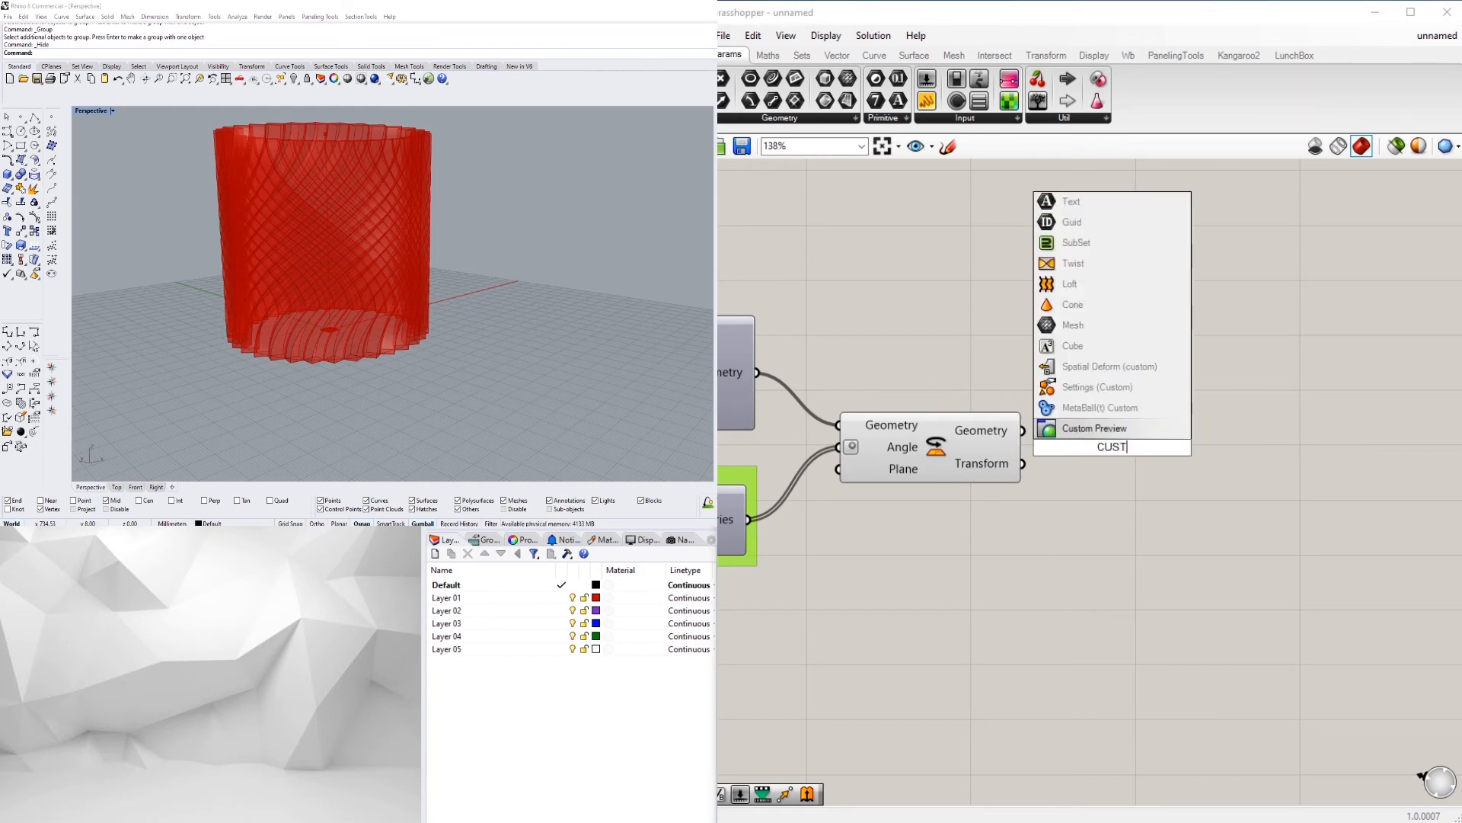
{"action": "key", "text": "Return"}
{"action": "left_click_drag", "start_coordinate": [1022, 430], "coordinate": [1064, 435]}
Step: Add a Create Material component and connect its output to the Custom Preview's Material input
{"action": "double_click", "coordinate": [995, 579]}
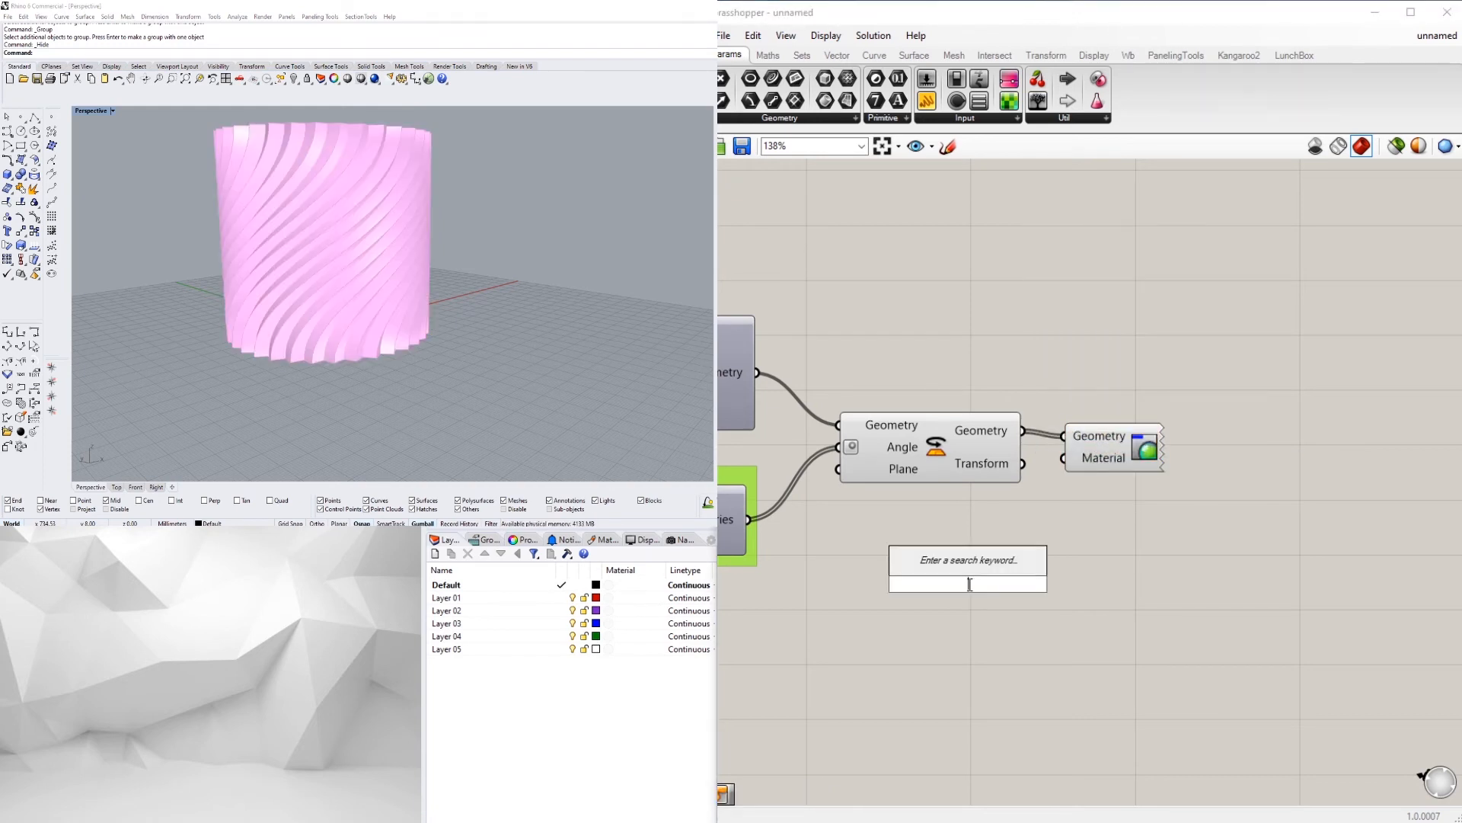
{"action": "type", "text": "MAT"}
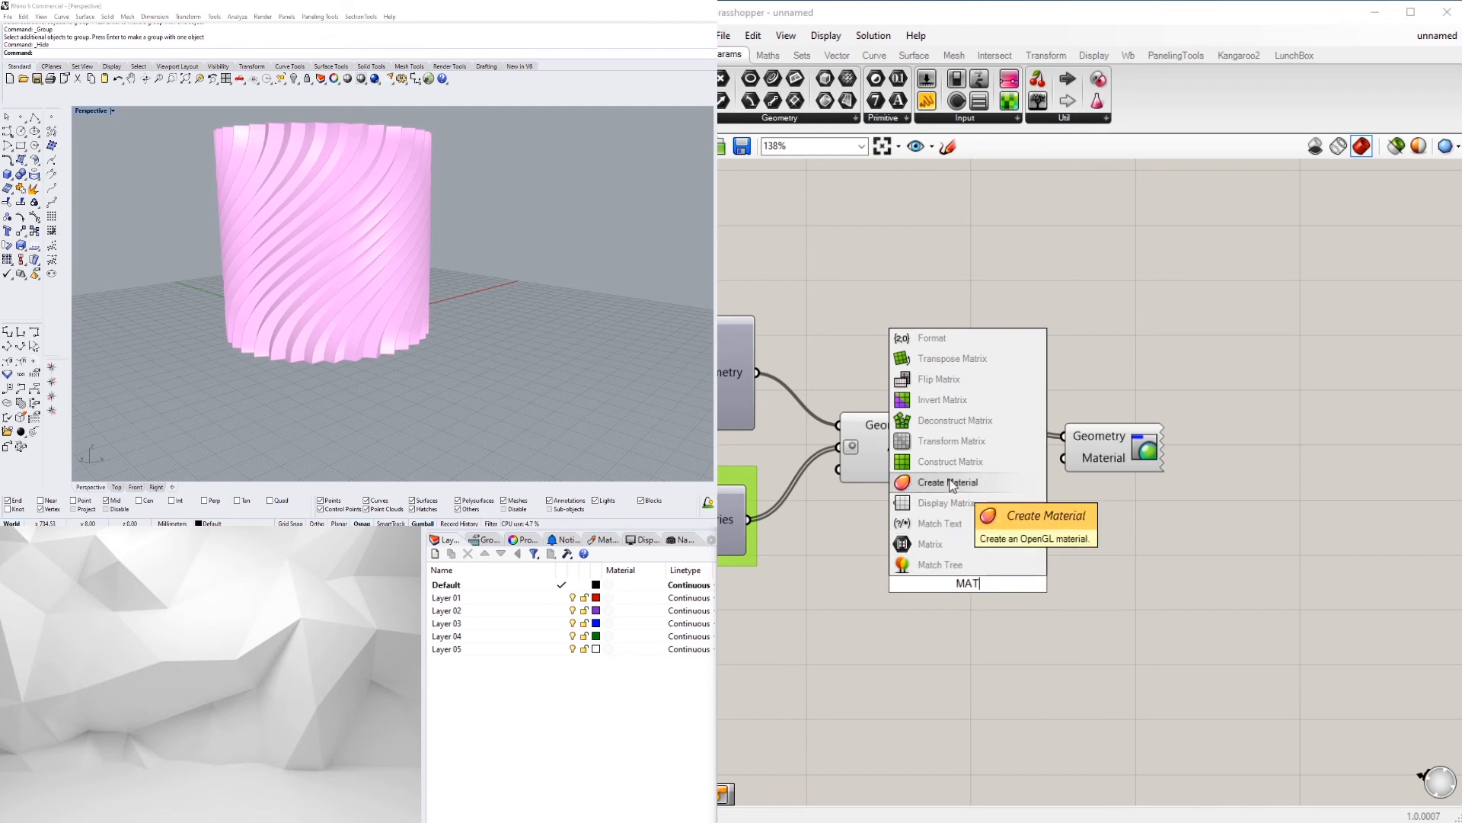
{"action": "left_click", "coordinate": [949, 482]}
{"action": "left_click_drag", "start_coordinate": [964, 598], "coordinate": [1109, 494]}
Step: Add a Colour Swatch component and connect it to the Create Material component's Diffuse input
{"action": "right_click_drag", "start_coordinate": [785, 621], "coordinate": [1019, 616]}
{"action": "double_click", "coordinate": [934, 614]}
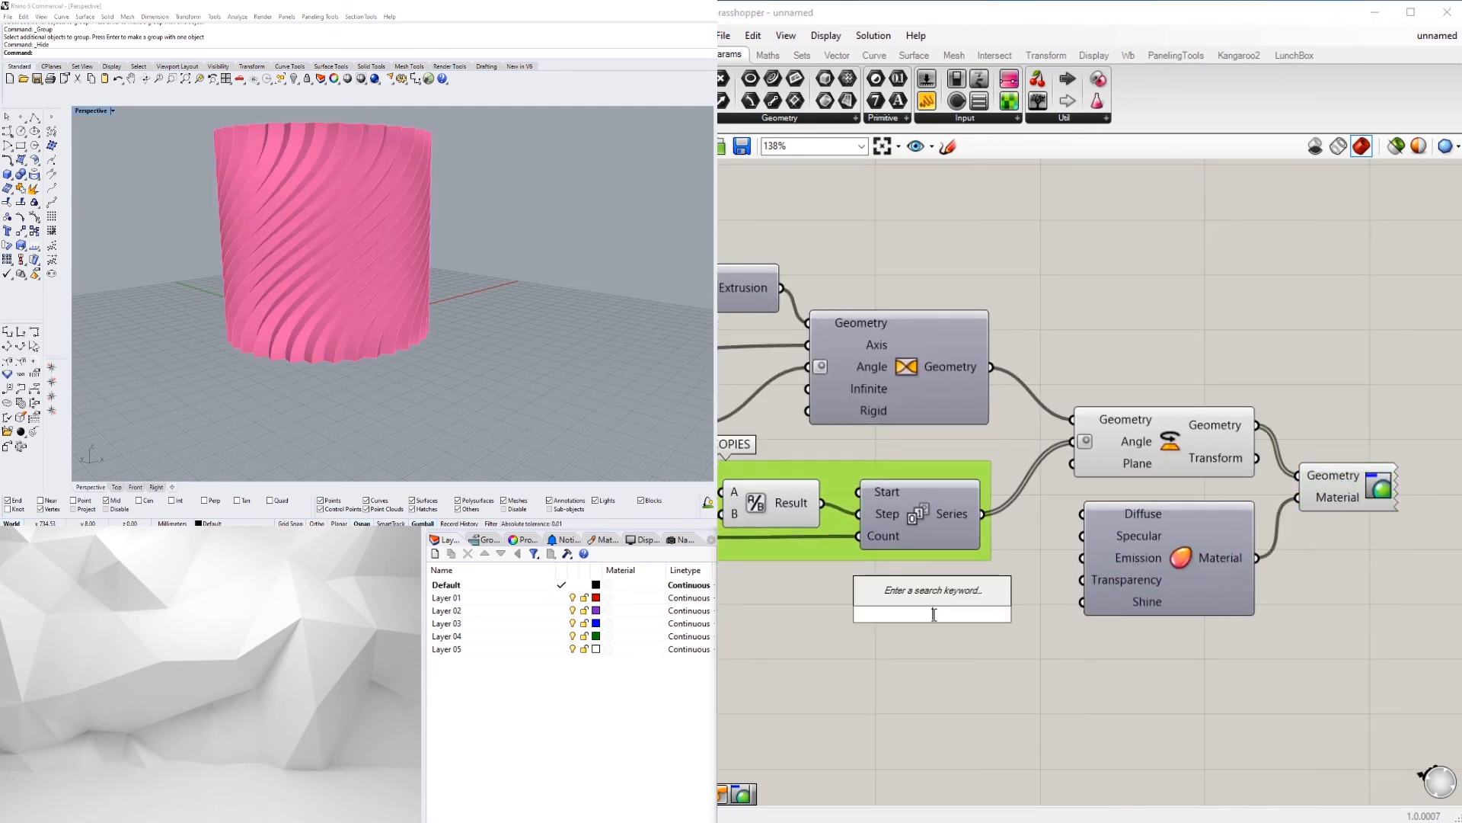
{"action": "type", "text": "SWA"}
{"action": "left_click", "coordinate": [914, 559]}
{"action": "left_click_drag", "start_coordinate": [1003, 616], "coordinate": [1084, 518]}
Step: Turn off the final Rotate component's preview and set the Perspective viewport to Rendered display mode
{"action": "right_click", "coordinate": [1188, 438]}
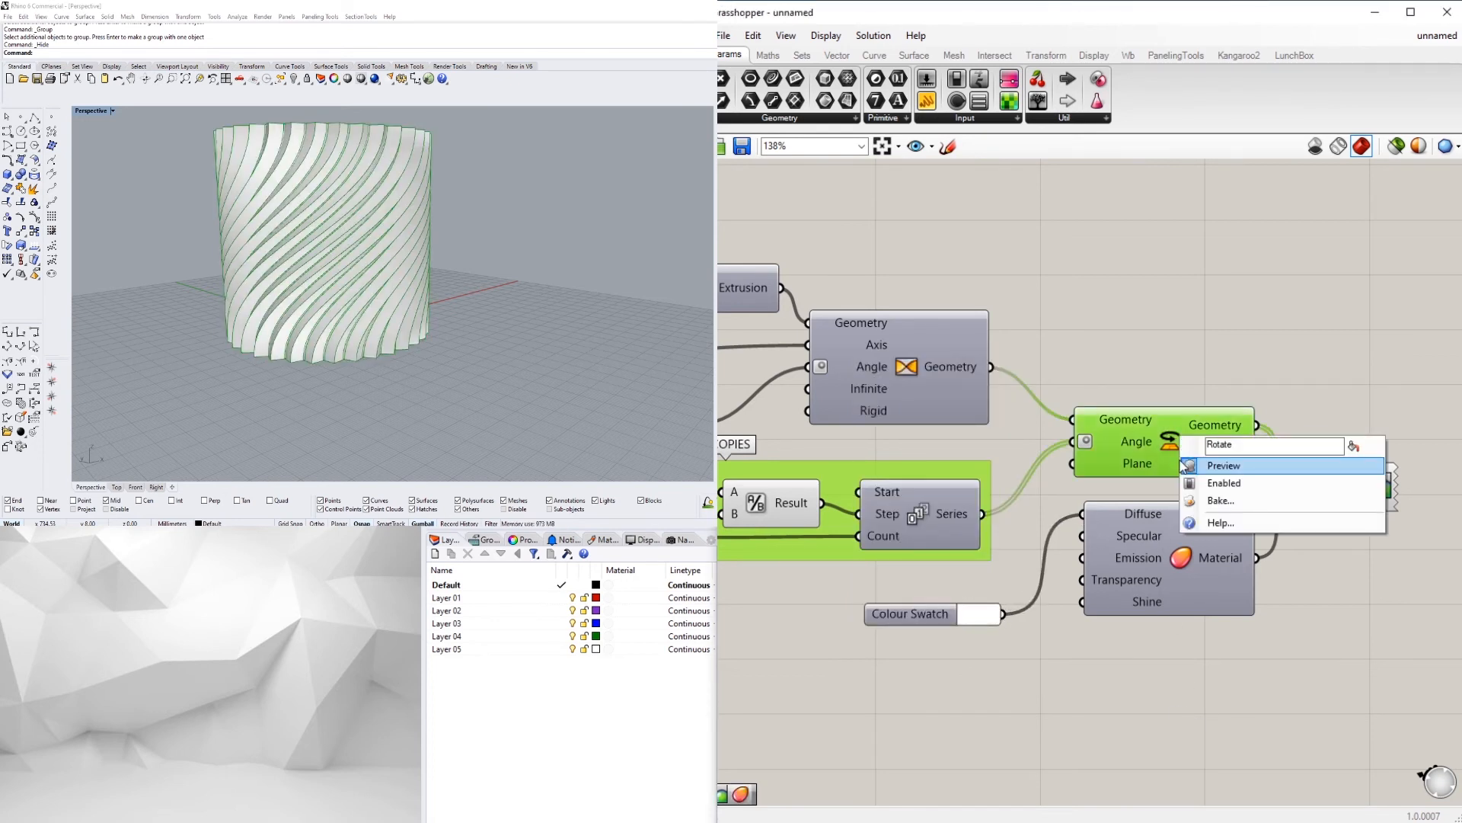
{"action": "left_click", "coordinate": [1247, 466]}
{"action": "left_click", "coordinate": [112, 110]}
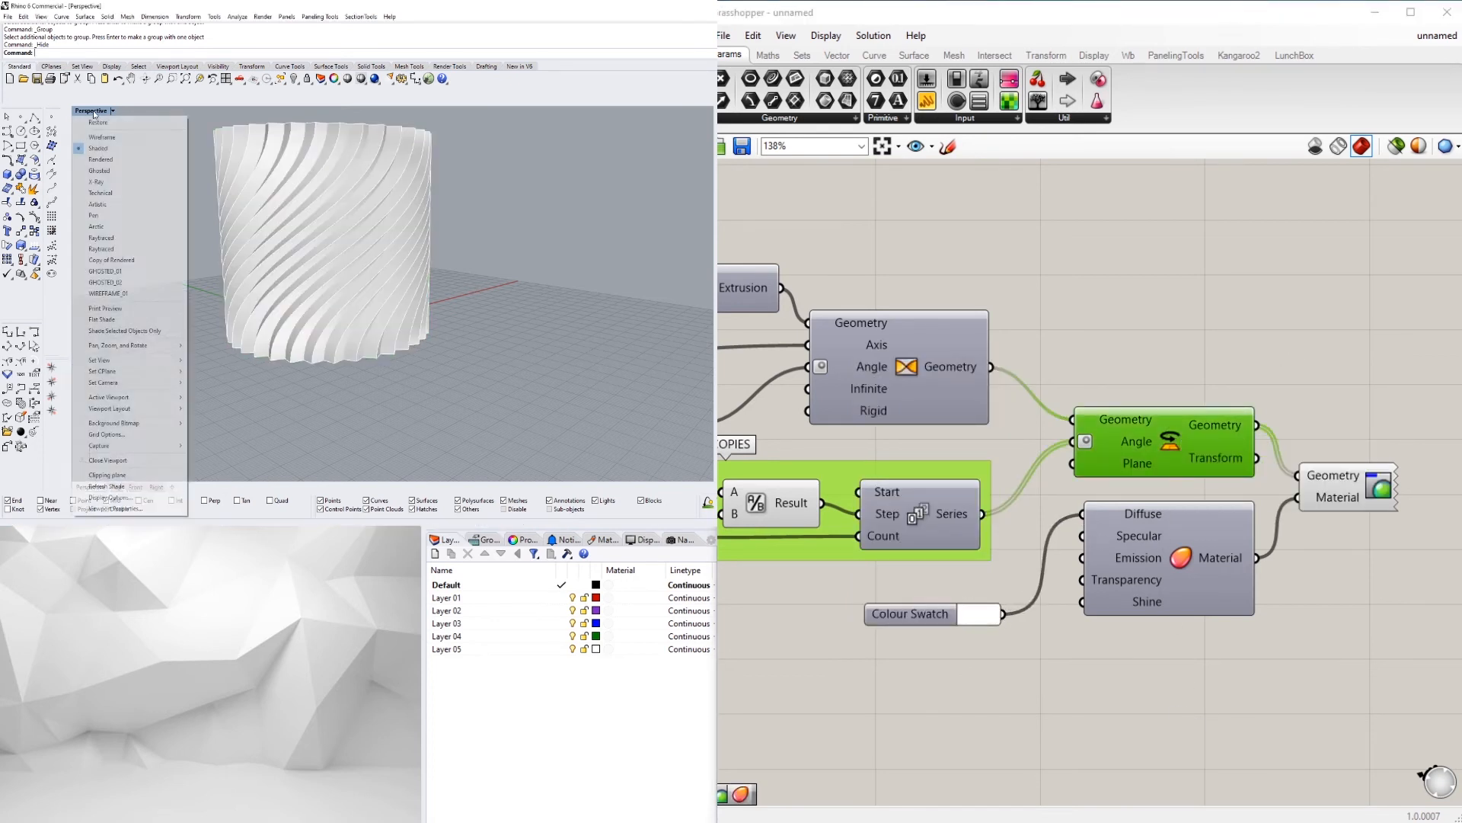
{"action": "left_click", "coordinate": [106, 158]}
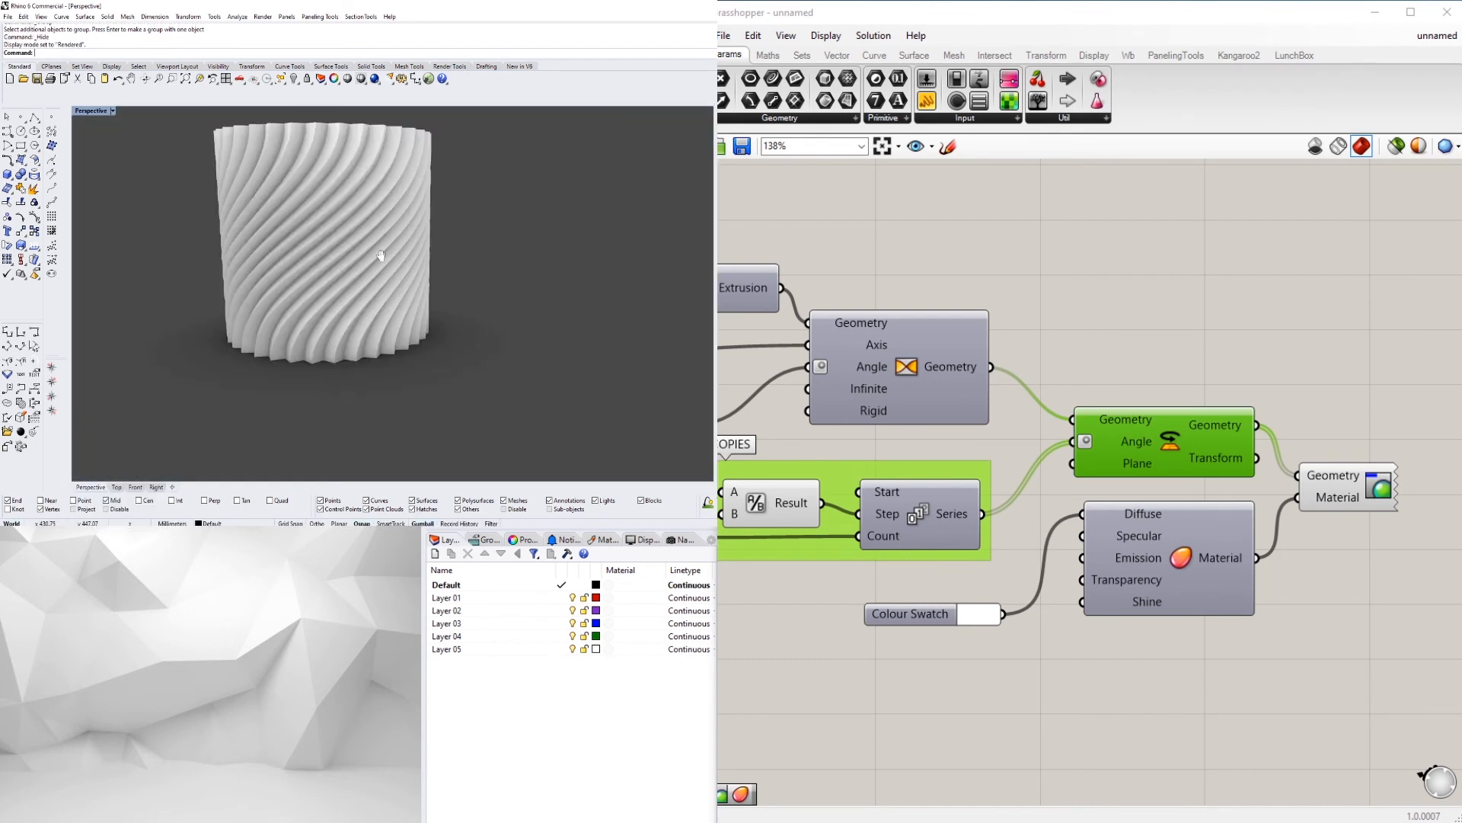
{"action": "right_click_drag", "start_coordinate": [373, 259], "coordinate": [383, 297]}
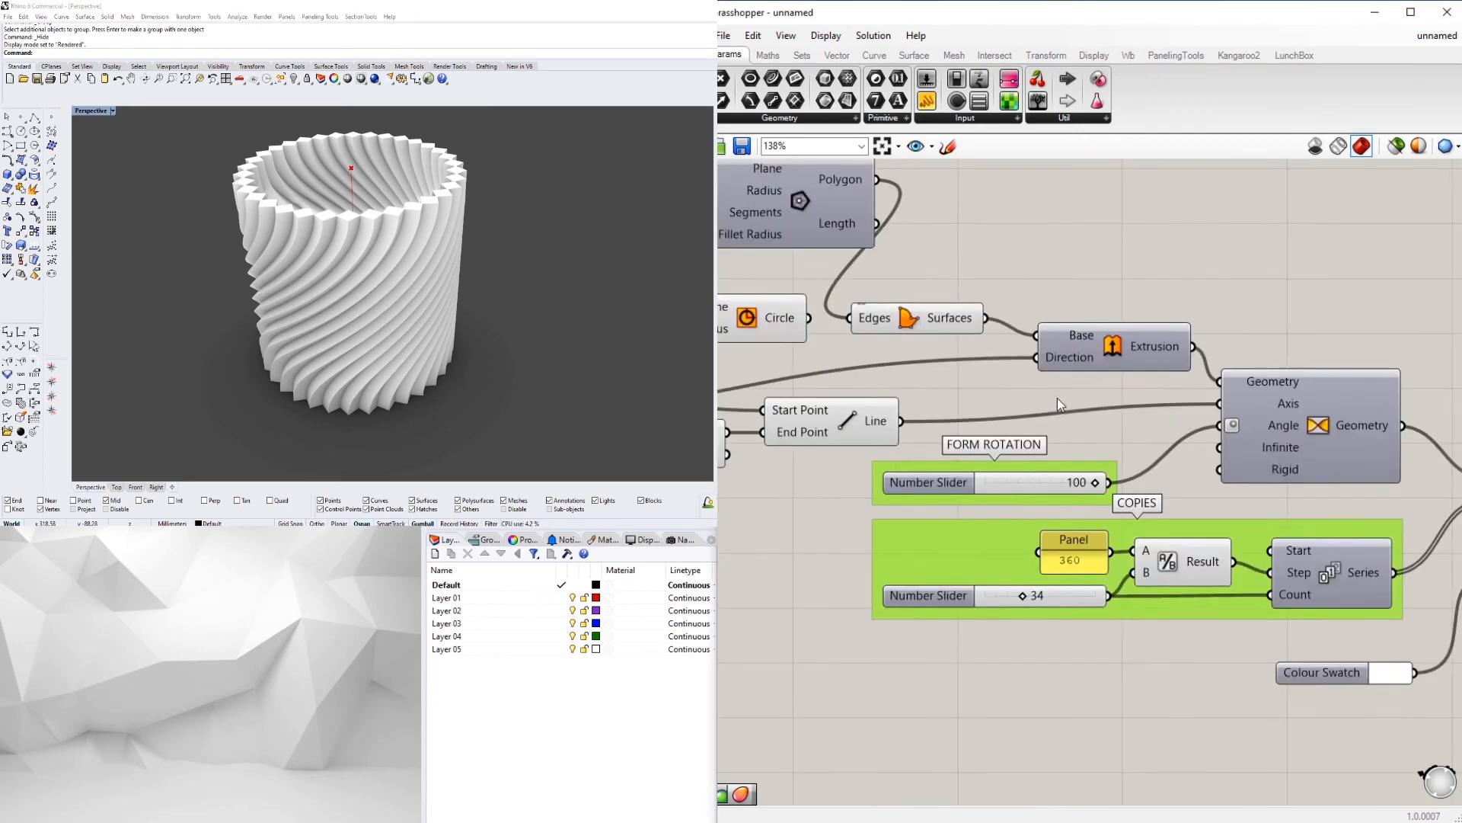
Step: Set the Segments slider in the POLYGON group to 3 for a triangular profile
{"action": "right_click_drag", "start_coordinate": [773, 355], "coordinate": [1271, 556]}
{"action": "scroll", "coordinate": [1052, 422], "scroll_direction": "up", "scroll_amount": 5}
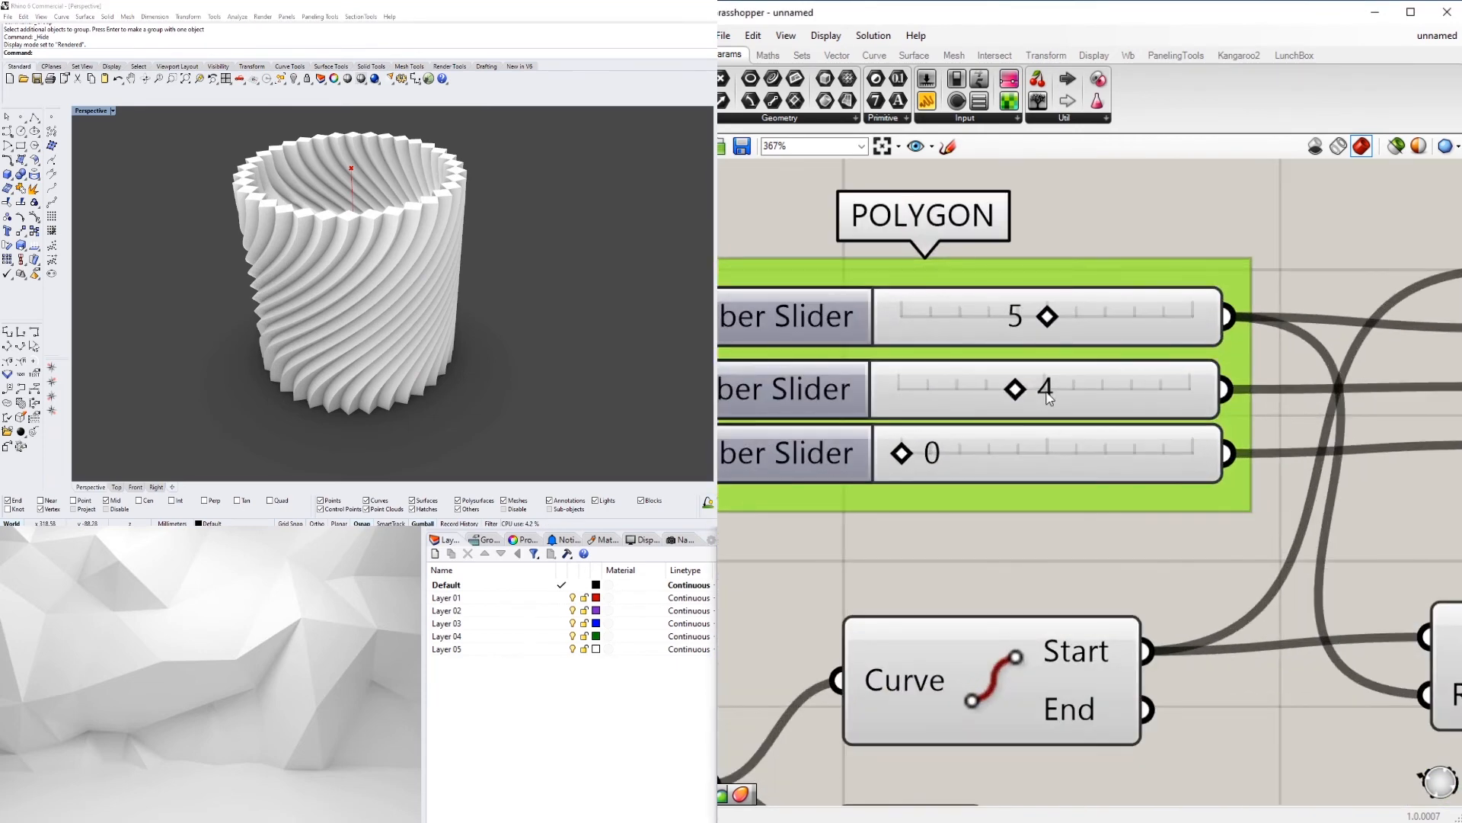
{"action": "double_click", "coordinate": [1045, 394]}
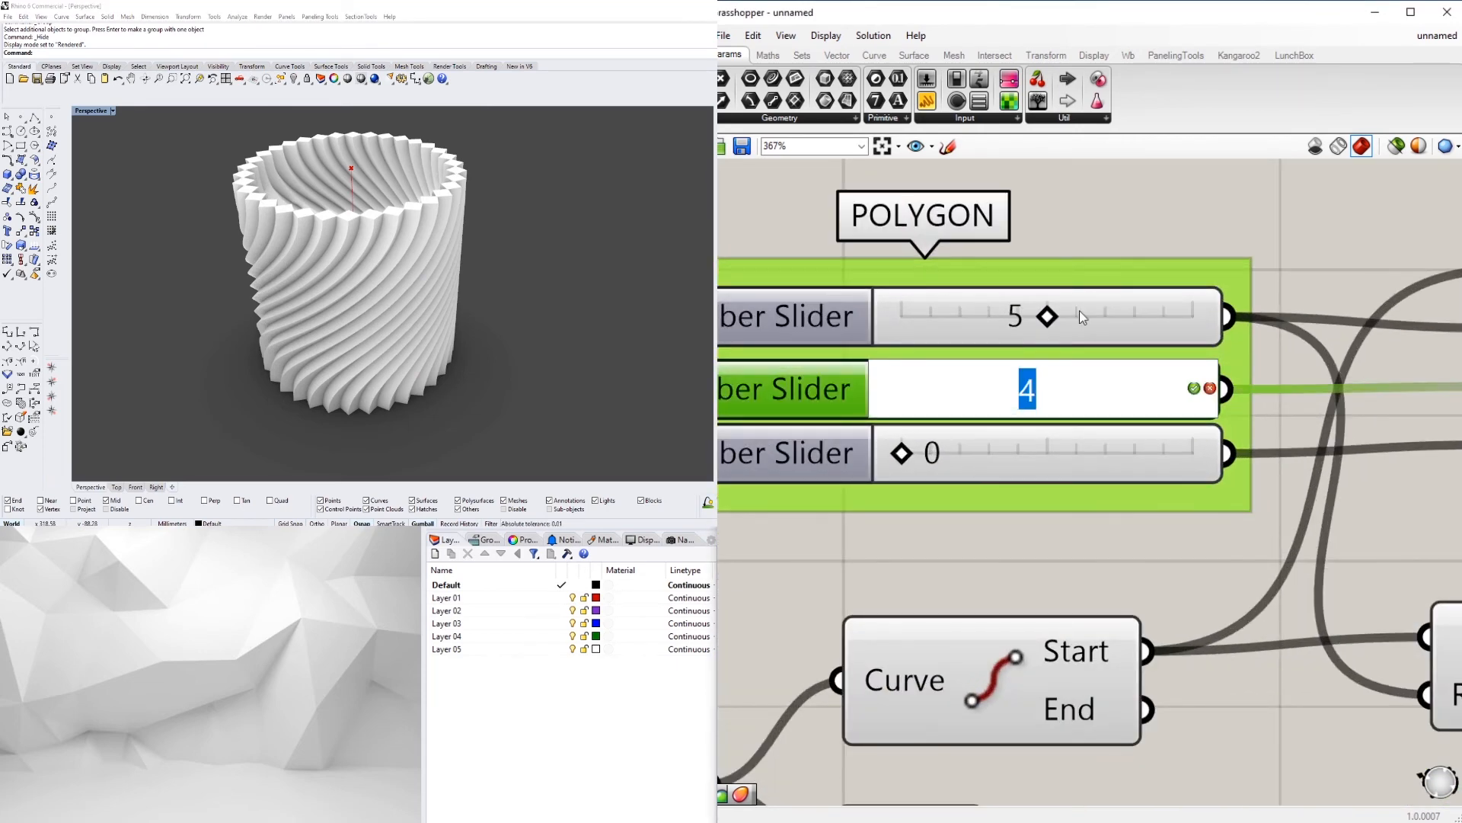
{"action": "type", "text": "3"}
{"action": "key", "text": "Return"}
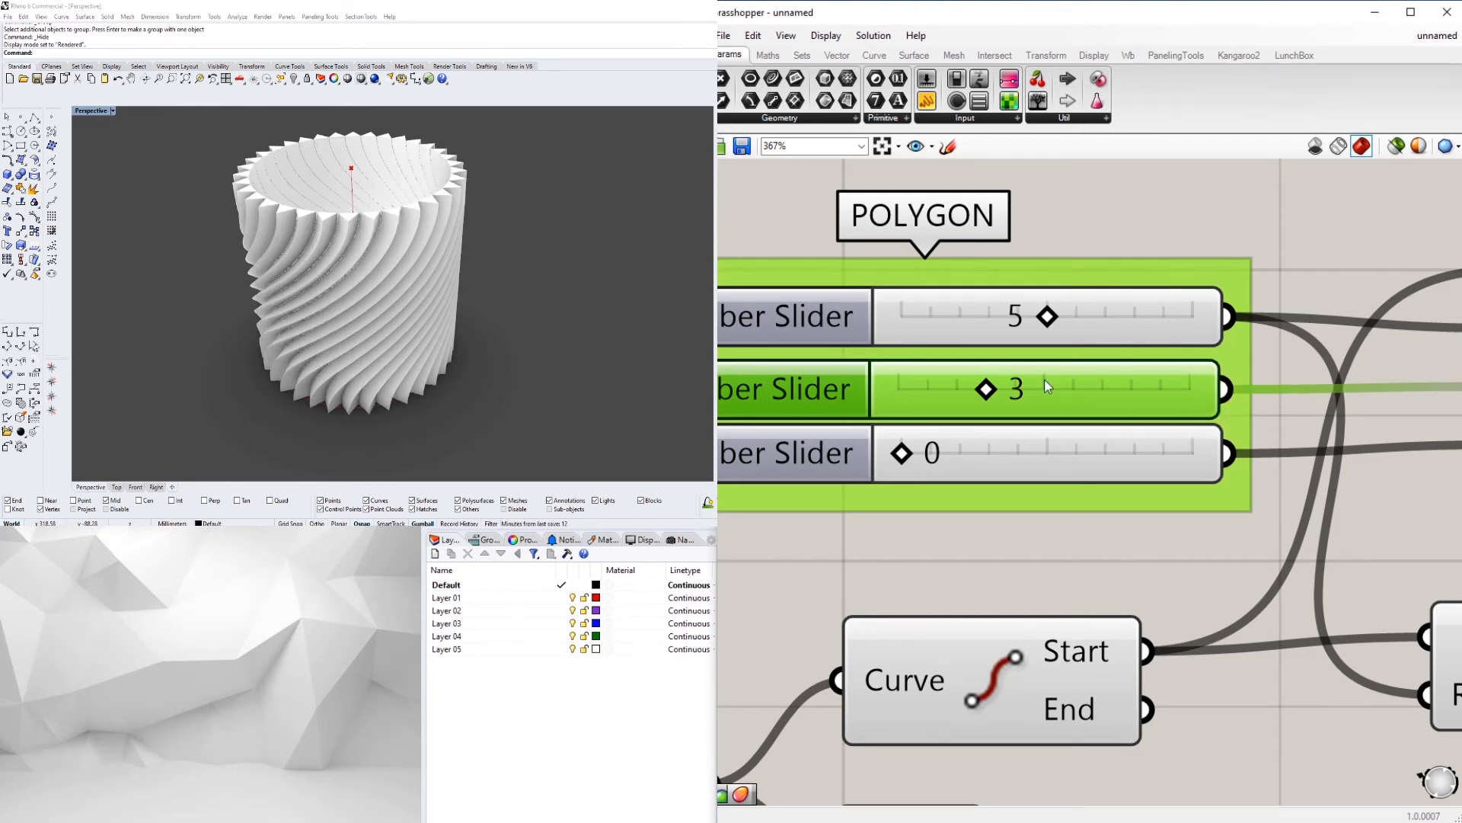
Step: Try 5 polygon segments, and end with the Segments slider at 6
{"action": "double_click", "coordinate": [1017, 401]}
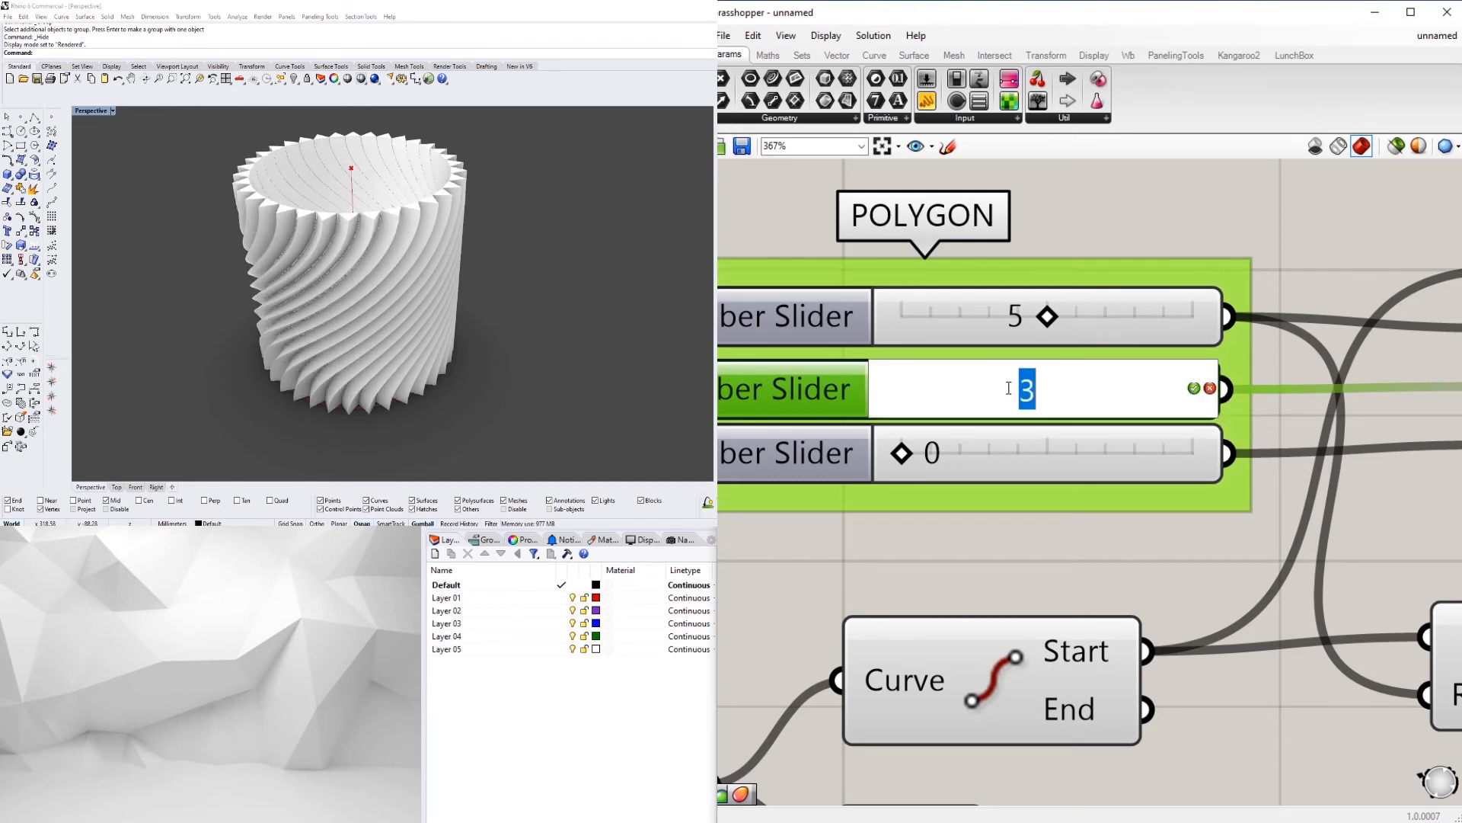
{"action": "type", "text": "5"}
{"action": "key", "text": "Return"}
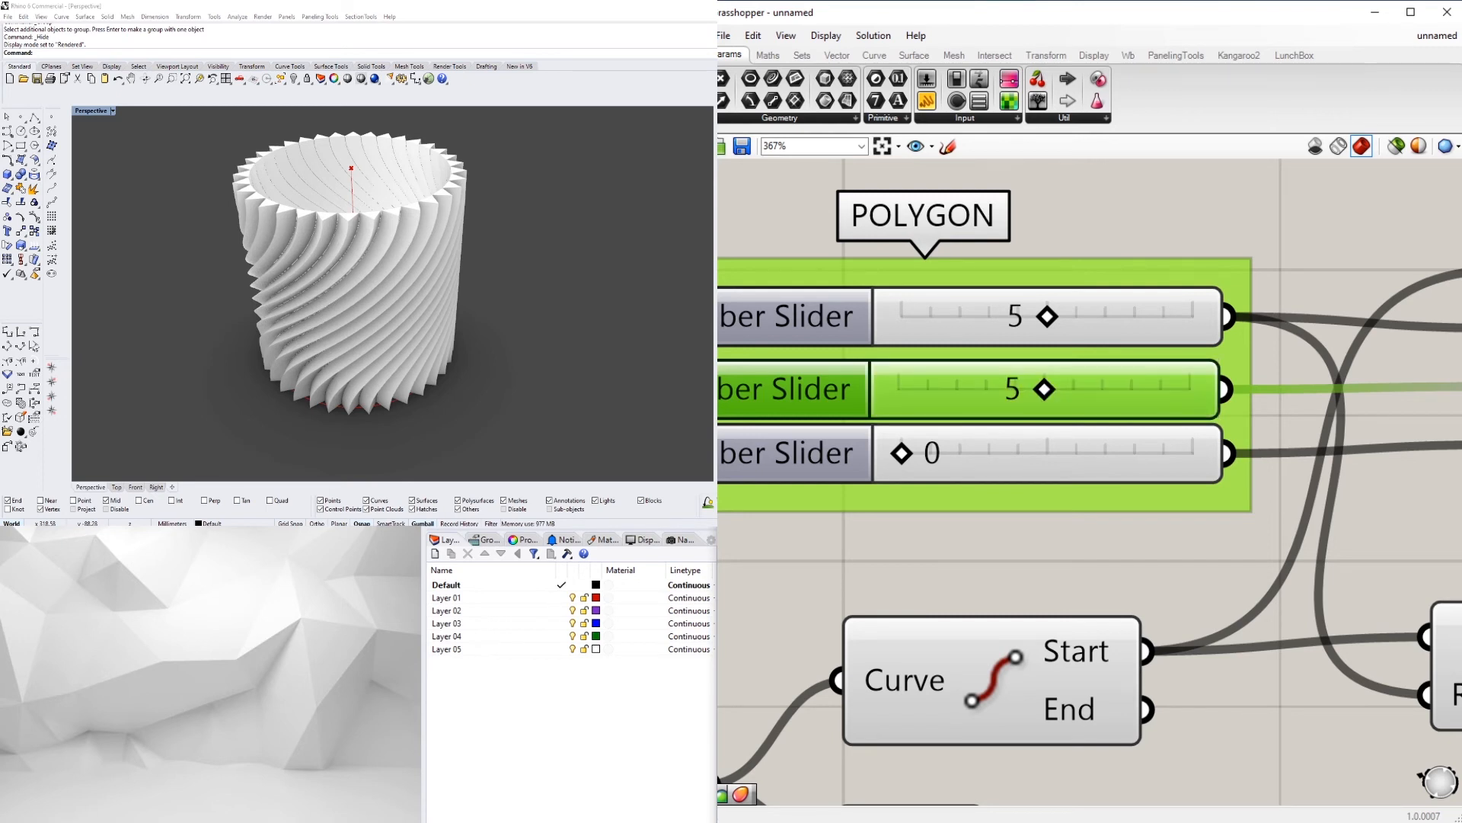
{"action": "double_click", "coordinate": [1050, 389]}
{"action": "type", "text": "6"}
{"action": "key", "text": "Return"}
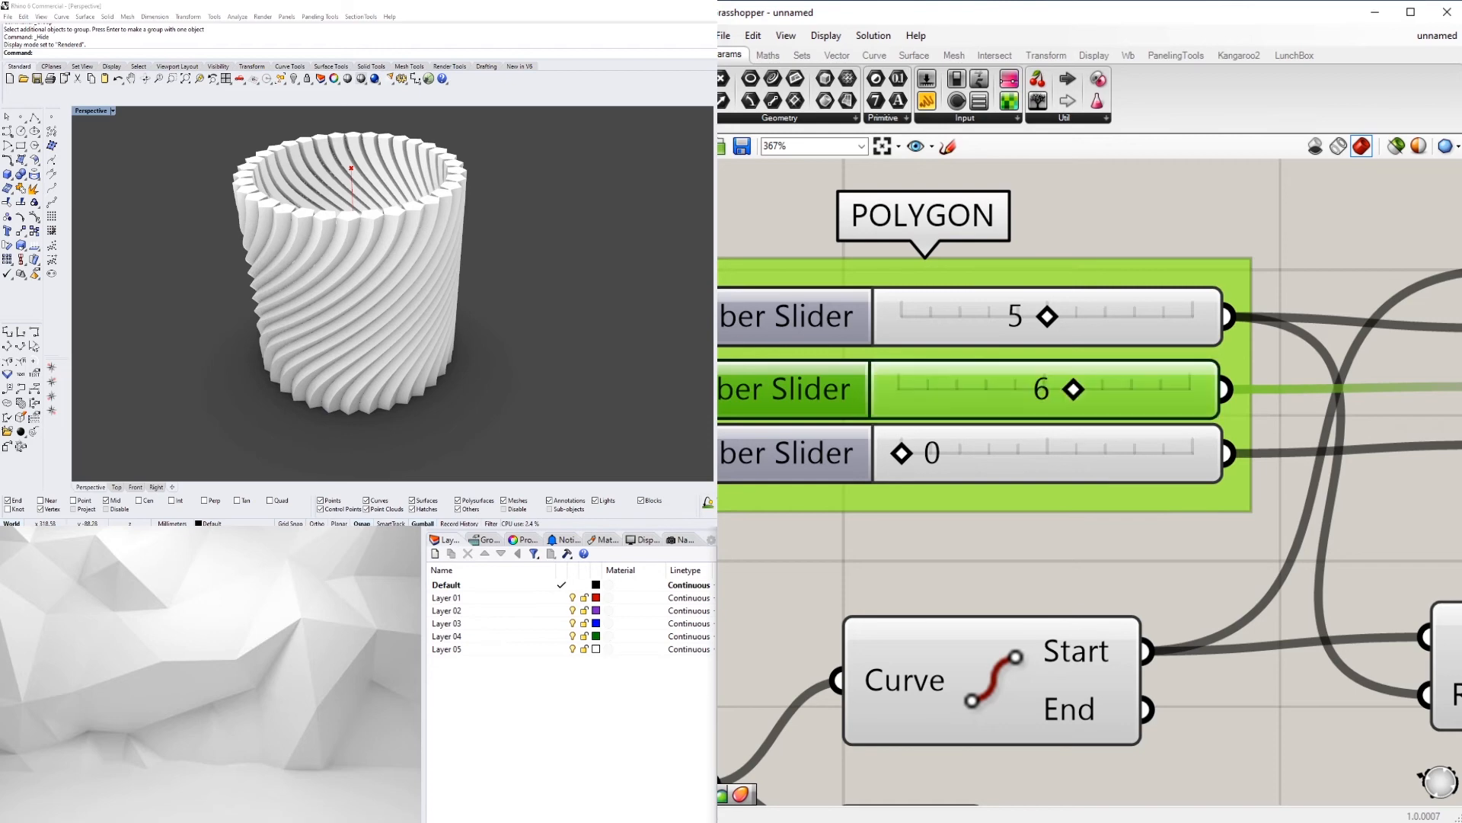
Step: Raise the polygon's Fillet Radius slider to 4
{"action": "mouse_move", "coordinate": [412, 244]}
{"action": "right_mouse_down"}
{"action": "mouse_move", "coordinate": [358, 234]}
{"action": "mouse_move", "coordinate": [410, 201]}
{"action": "mouse_move", "coordinate": [424, 266]}
{"action": "right_mouse_up"}
{"action": "scroll", "coordinate": [357, 235], "scroll_direction": "up", "scroll_amount": 8}
{"action": "scroll", "coordinate": [411, 206], "scroll_direction": "down", "scroll_amount": 5}
{"action": "left_click_drag", "start_coordinate": [901, 461], "coordinate": [961, 458]}
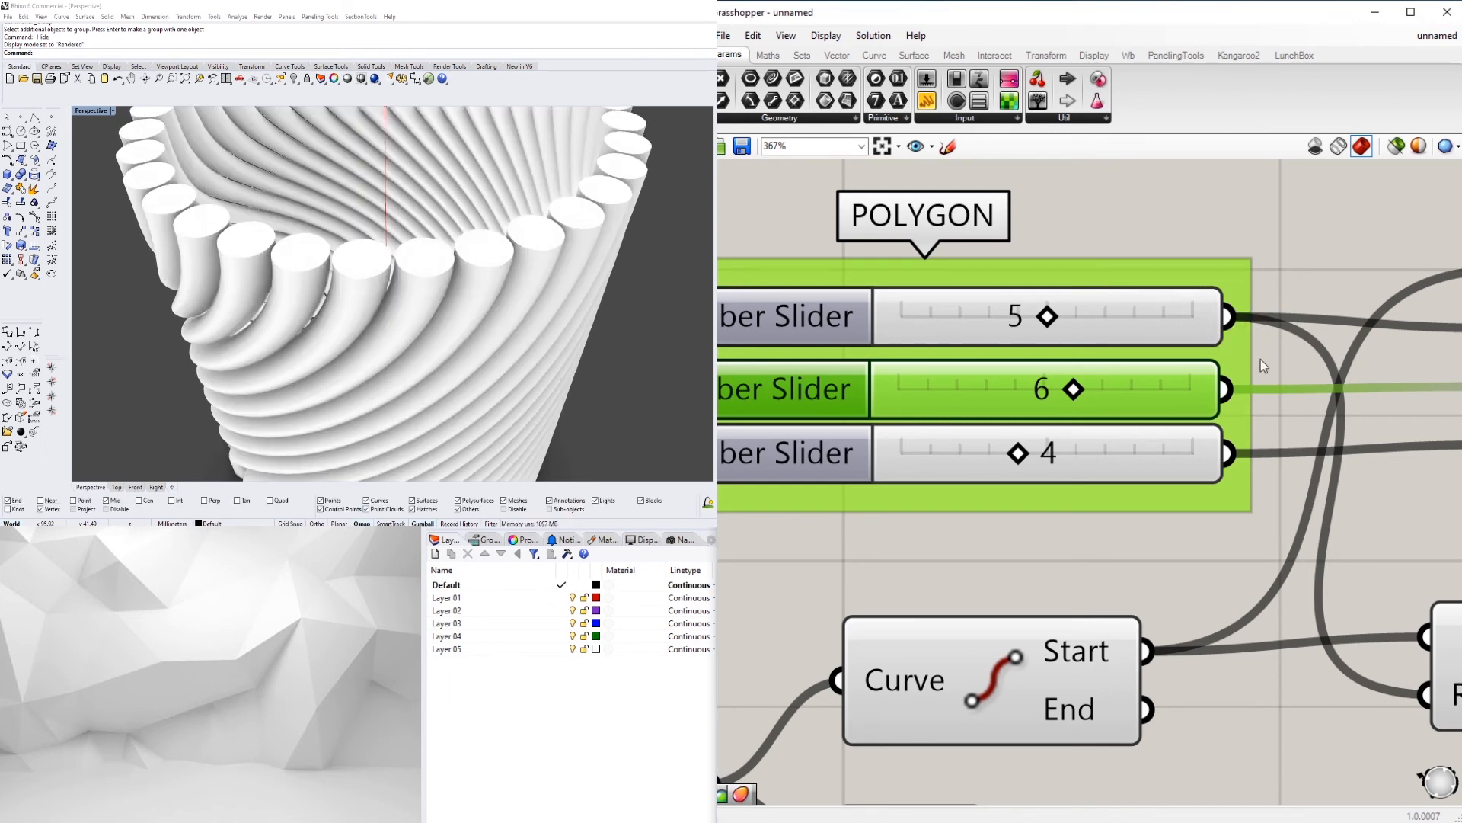
Step: Set the polygon's Fillet Radius slider to 1
{"action": "double_click", "coordinate": [1056, 448]}
{"action": "left_click_drag", "start_coordinate": [1052, 461], "coordinate": [993, 444]}
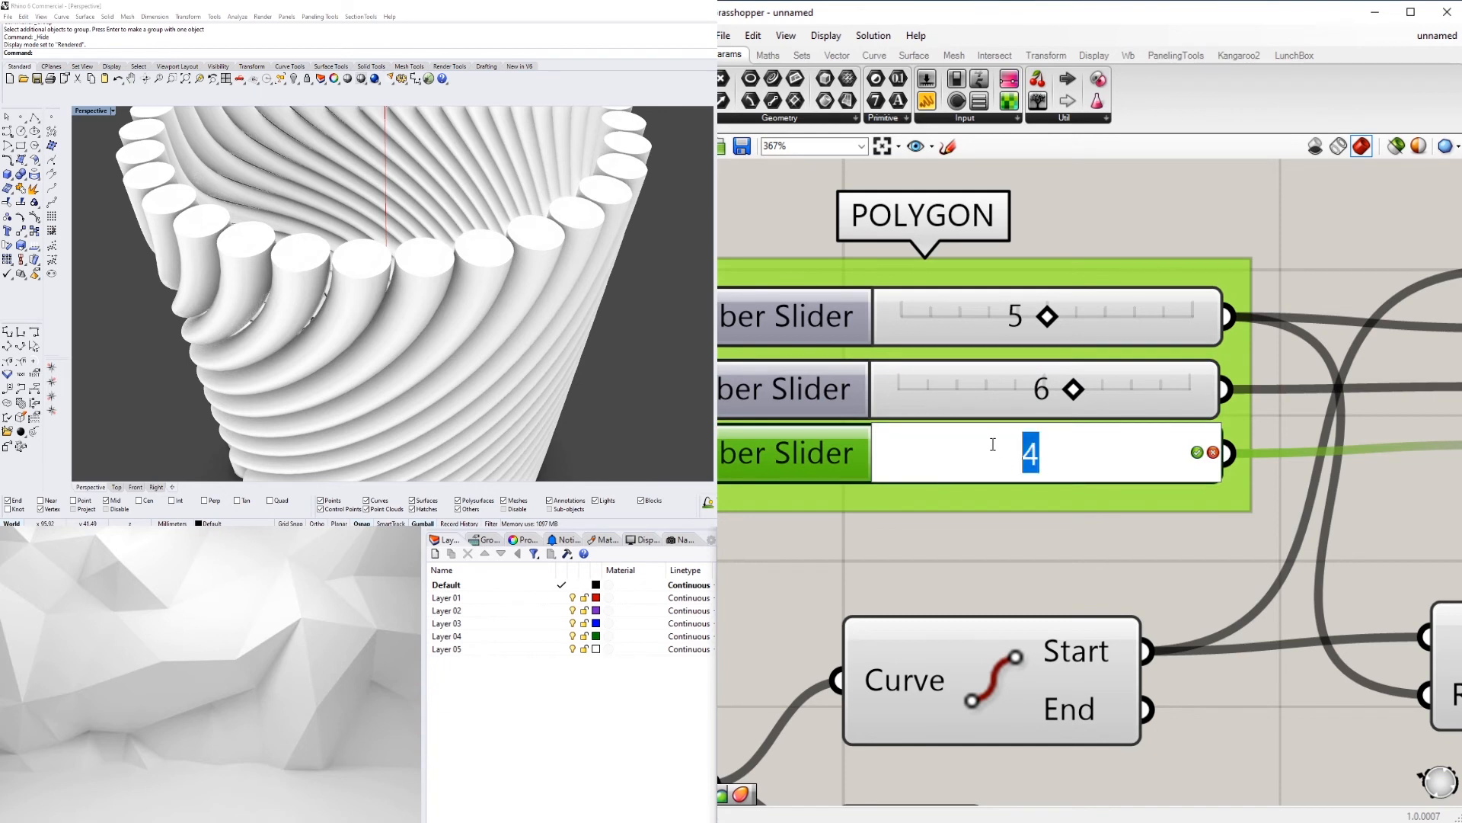
{"action": "type", "text": "1"}
{"action": "key", "text": "Return"}
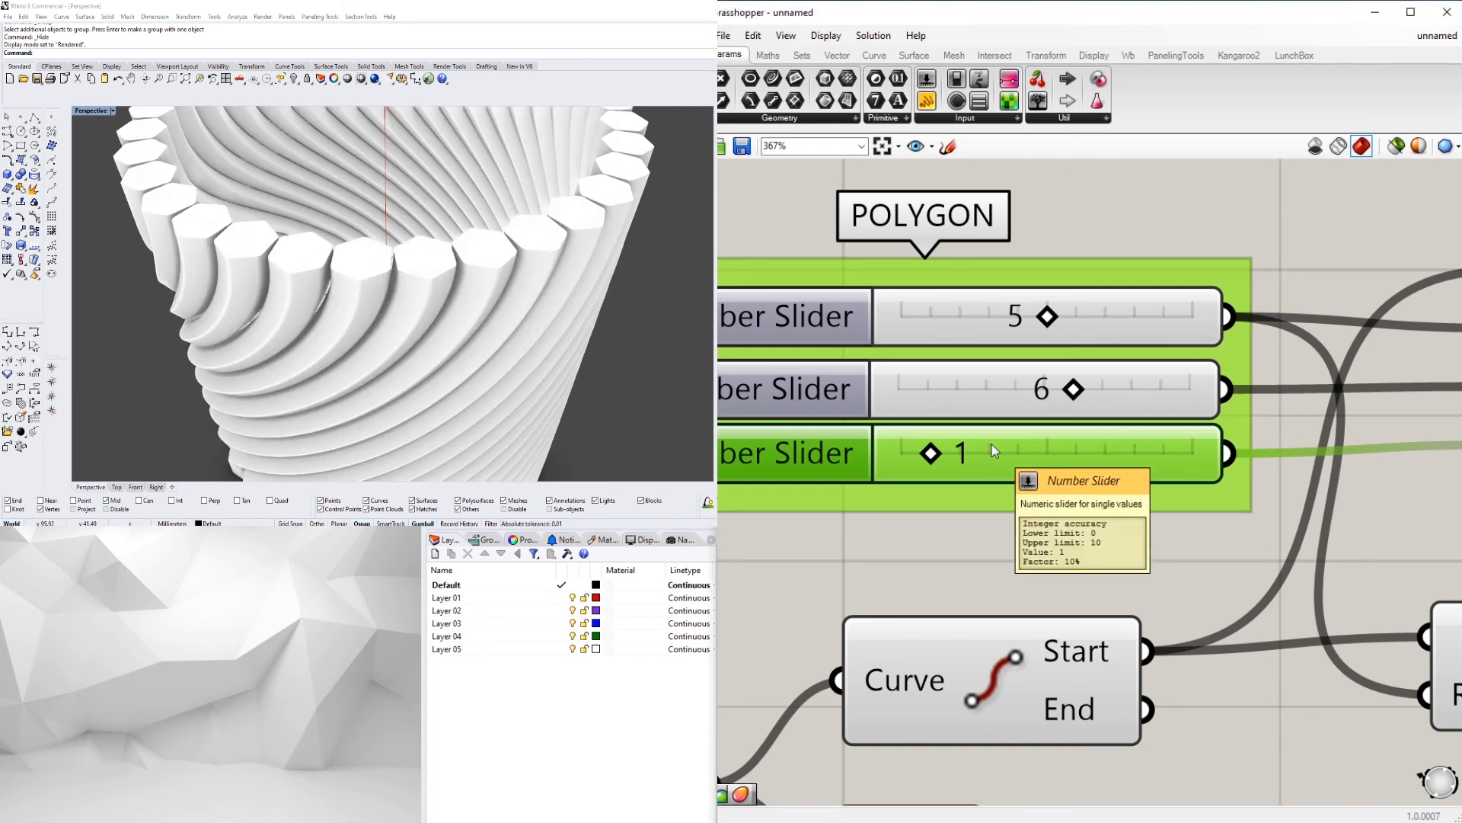
Step: Set the polygon's Radius slider to 6
{"action": "scroll", "coordinate": [1036, 380], "scroll_direction": "down", "scroll_amount": 2}
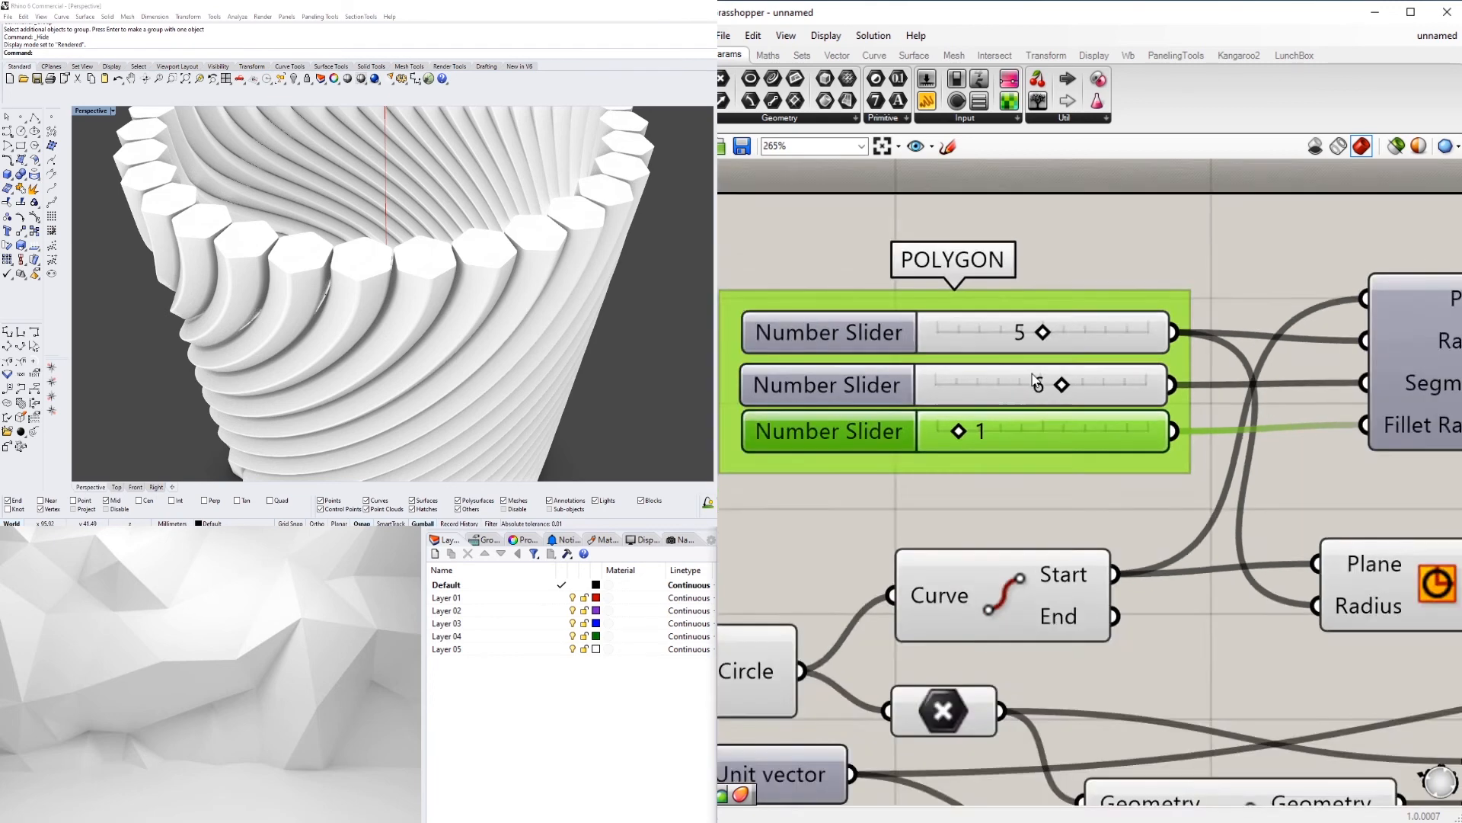
{"action": "scroll", "coordinate": [1034, 379], "scroll_direction": "down", "scroll_amount": 5}
{"action": "right_click_drag", "start_coordinate": [1071, 424], "coordinate": [983, 457]}
{"action": "scroll", "coordinate": [952, 392], "scroll_direction": "up", "scroll_amount": 4}
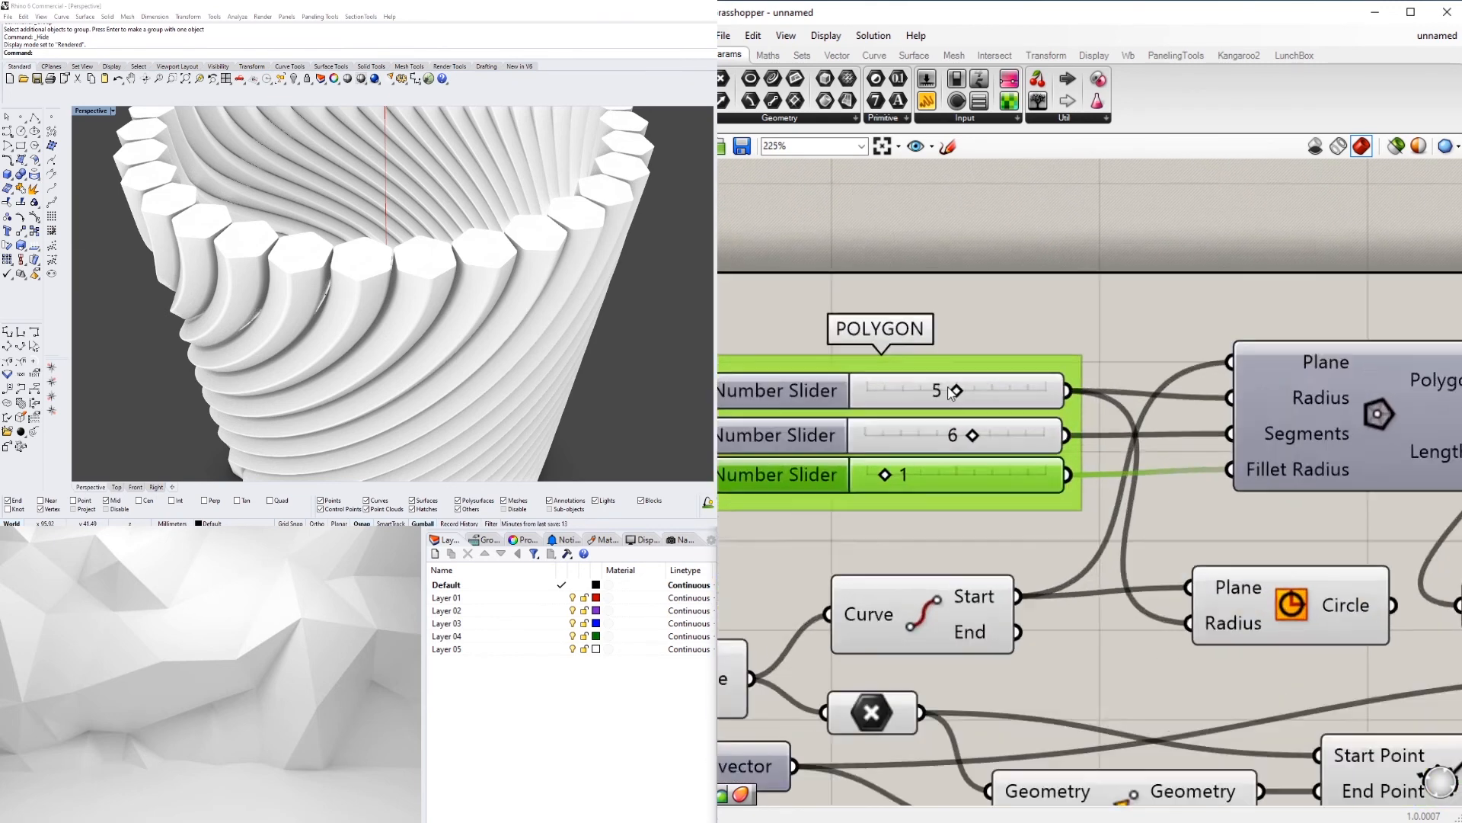
{"action": "scroll", "coordinate": [951, 392], "scroll_direction": "up", "scroll_amount": 2}
{"action": "double_click", "coordinate": [917, 392]}
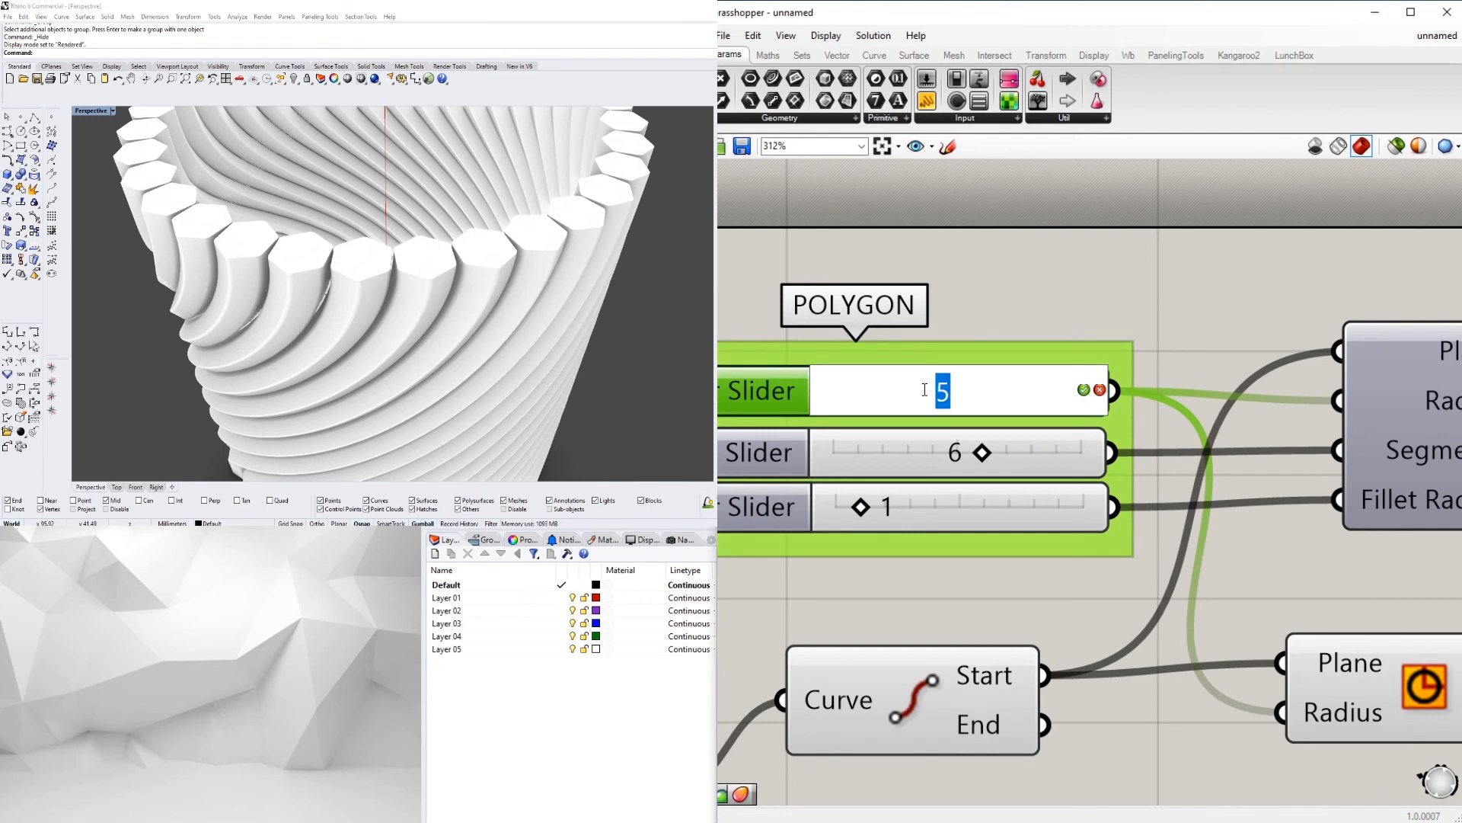
{"action": "type", "text": "6"}
{"action": "key", "text": "Return"}
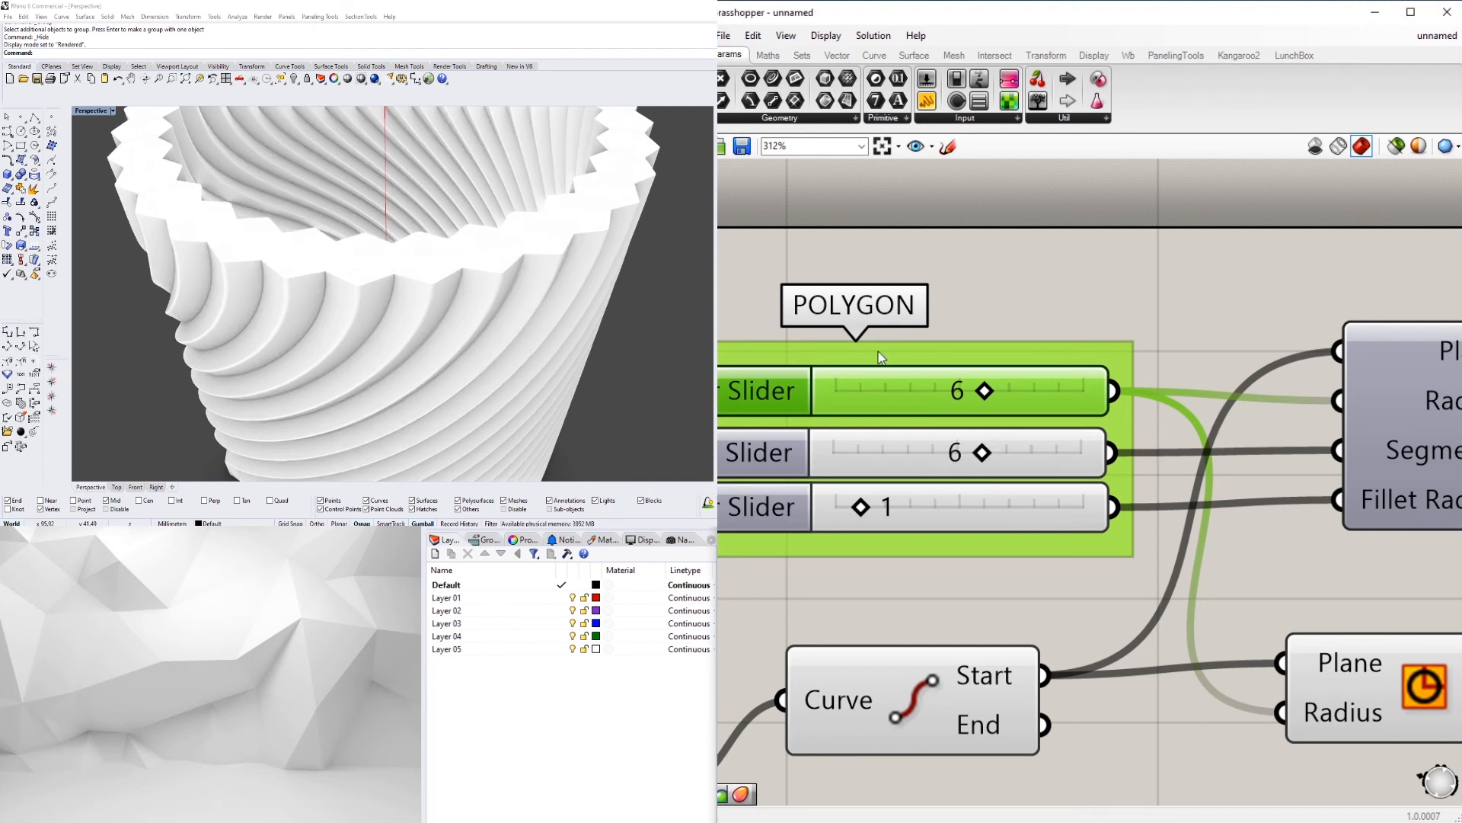
Step: Set the polygon's Radius slider to 3
{"action": "right_click_drag", "start_coordinate": [420, 321], "coordinate": [393, 298]}
{"action": "scroll", "coordinate": [403, 319], "scroll_direction": "down", "scroll_amount": 8}
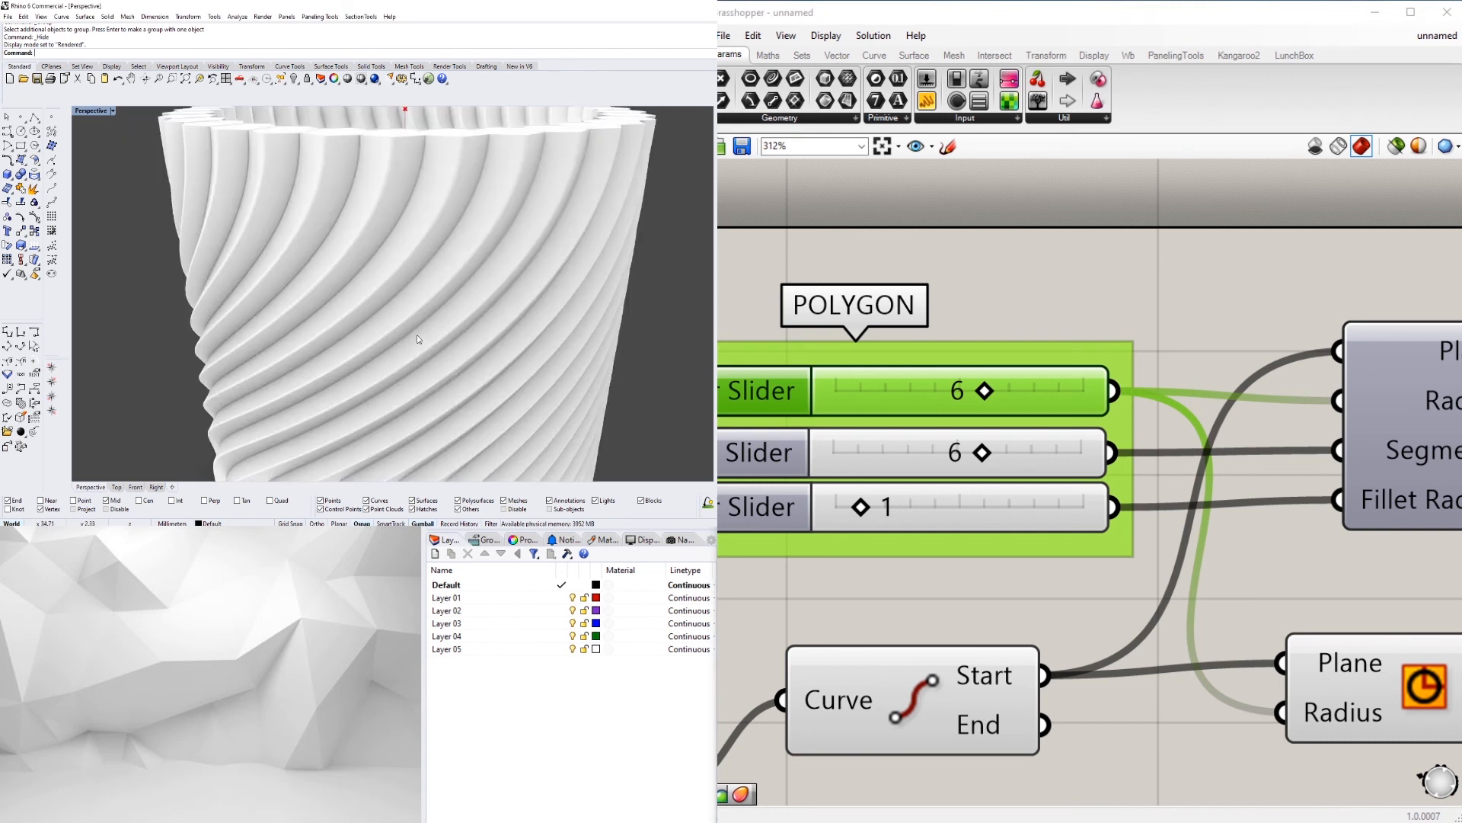
{"action": "right_click_drag", "start_coordinate": [390, 355], "coordinate": [459, 342]}
{"action": "mouse_move", "coordinate": [479, 328]}
{"action": "right_mouse_down"}
{"action": "mouse_move", "coordinate": [576, 309]}
{"action": "mouse_move", "coordinate": [615, 344]}
{"action": "mouse_move", "coordinate": [571, 359]}
{"action": "mouse_move", "coordinate": [495, 328]}
{"action": "right_mouse_up"}
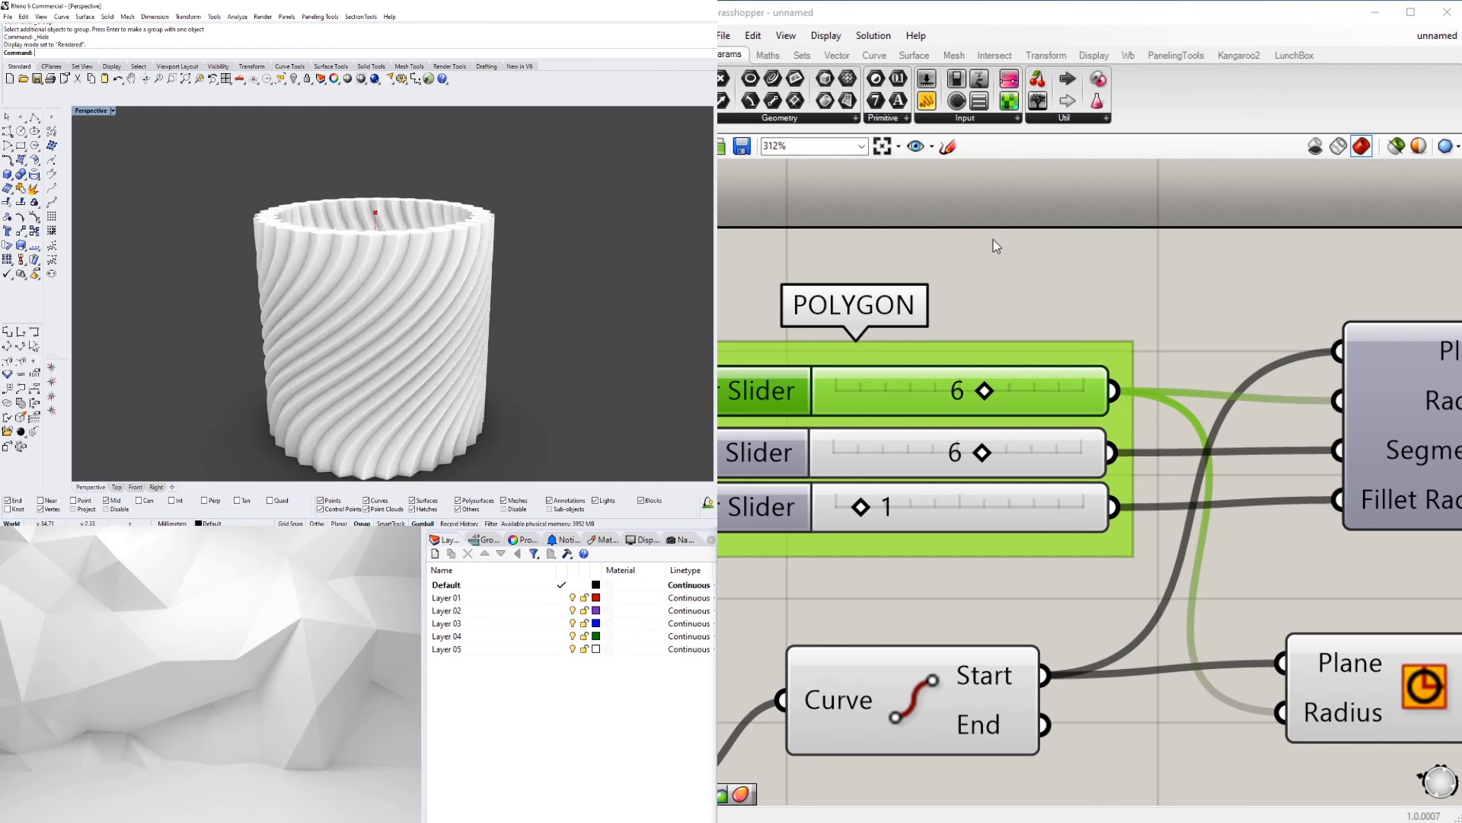
{"action": "scroll", "coordinate": [1021, 300], "scroll_direction": "up", "scroll_amount": 2}
{"action": "double_click", "coordinate": [977, 387]}
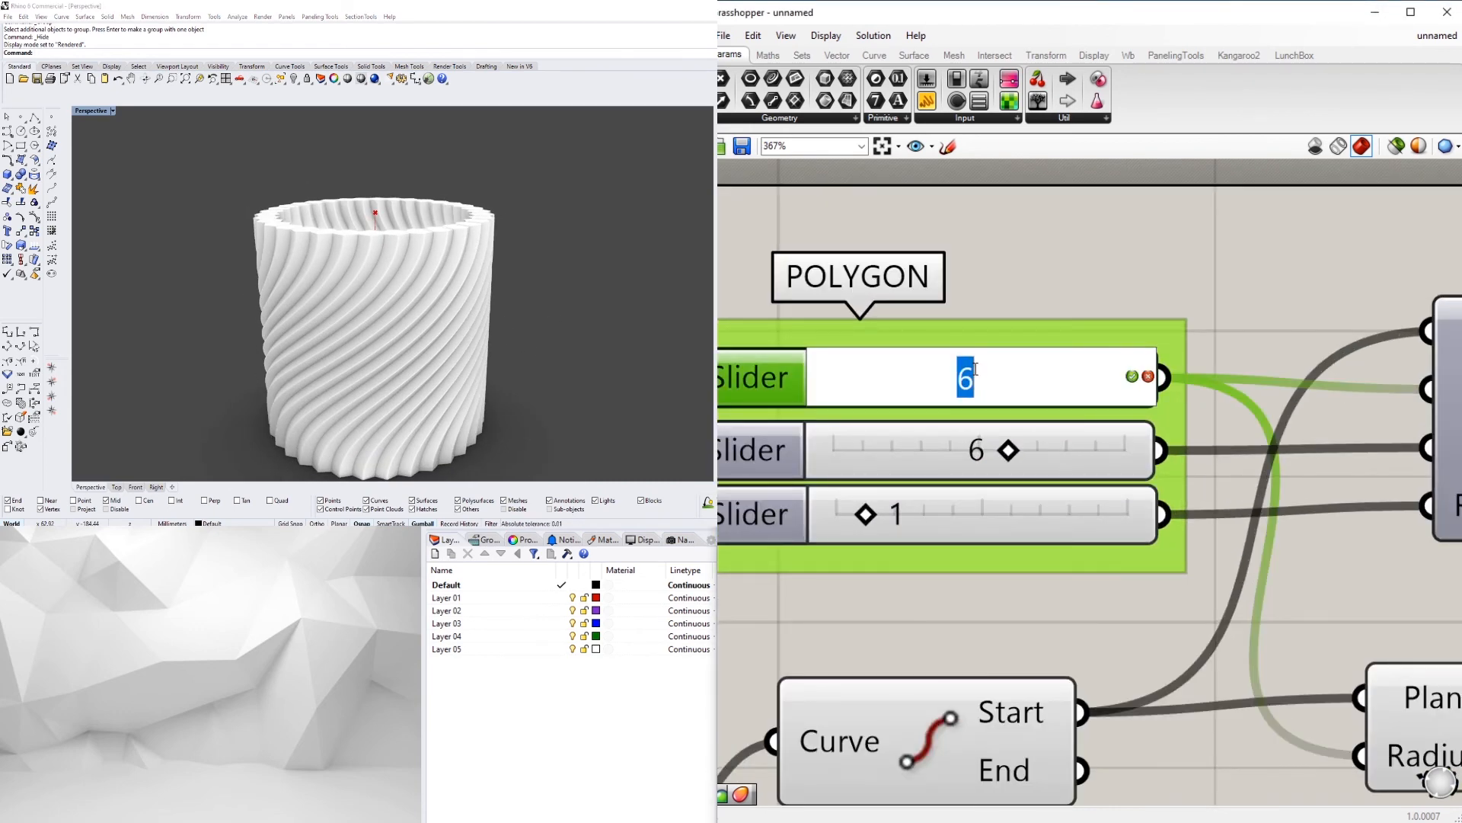
{"action": "type", "text": "3"}
{"action": "key", "text": "Return"}
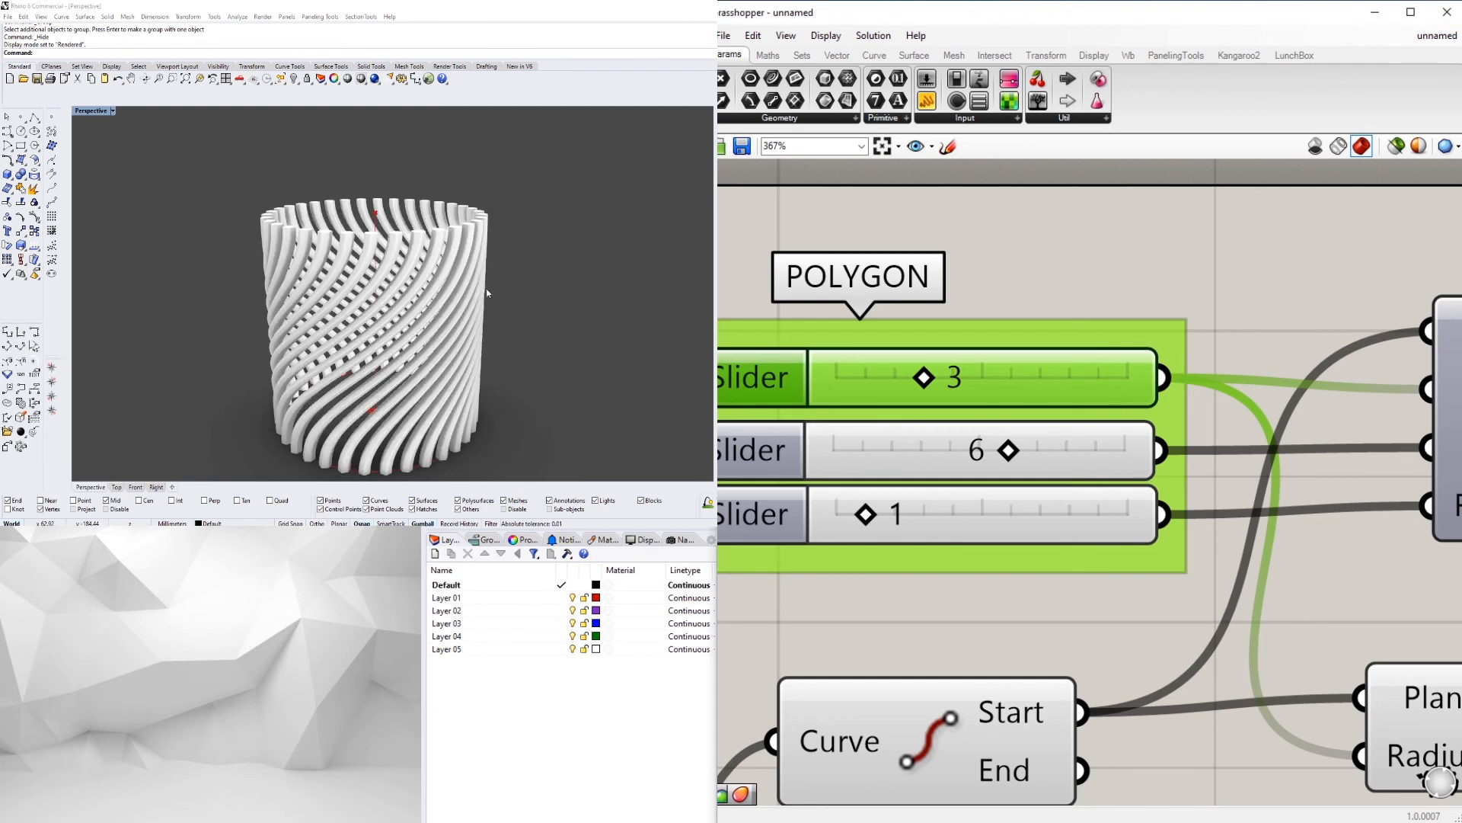
Step: Set the polygon's Radius slider to 8
{"action": "right_click_drag", "start_coordinate": [488, 292], "coordinate": [492, 314]}
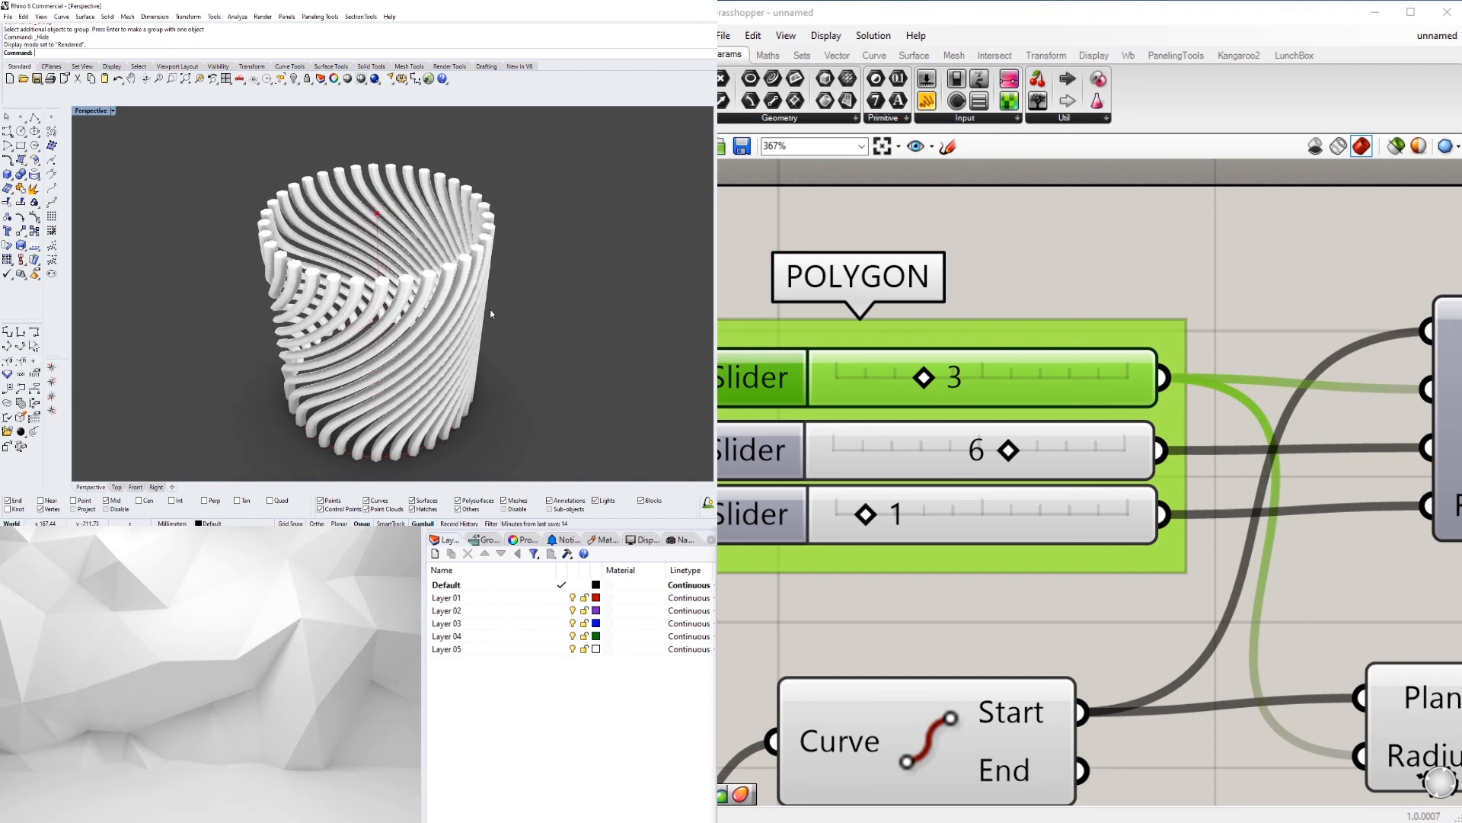
{"action": "scroll", "coordinate": [415, 278], "scroll_direction": "up", "scroll_amount": 4}
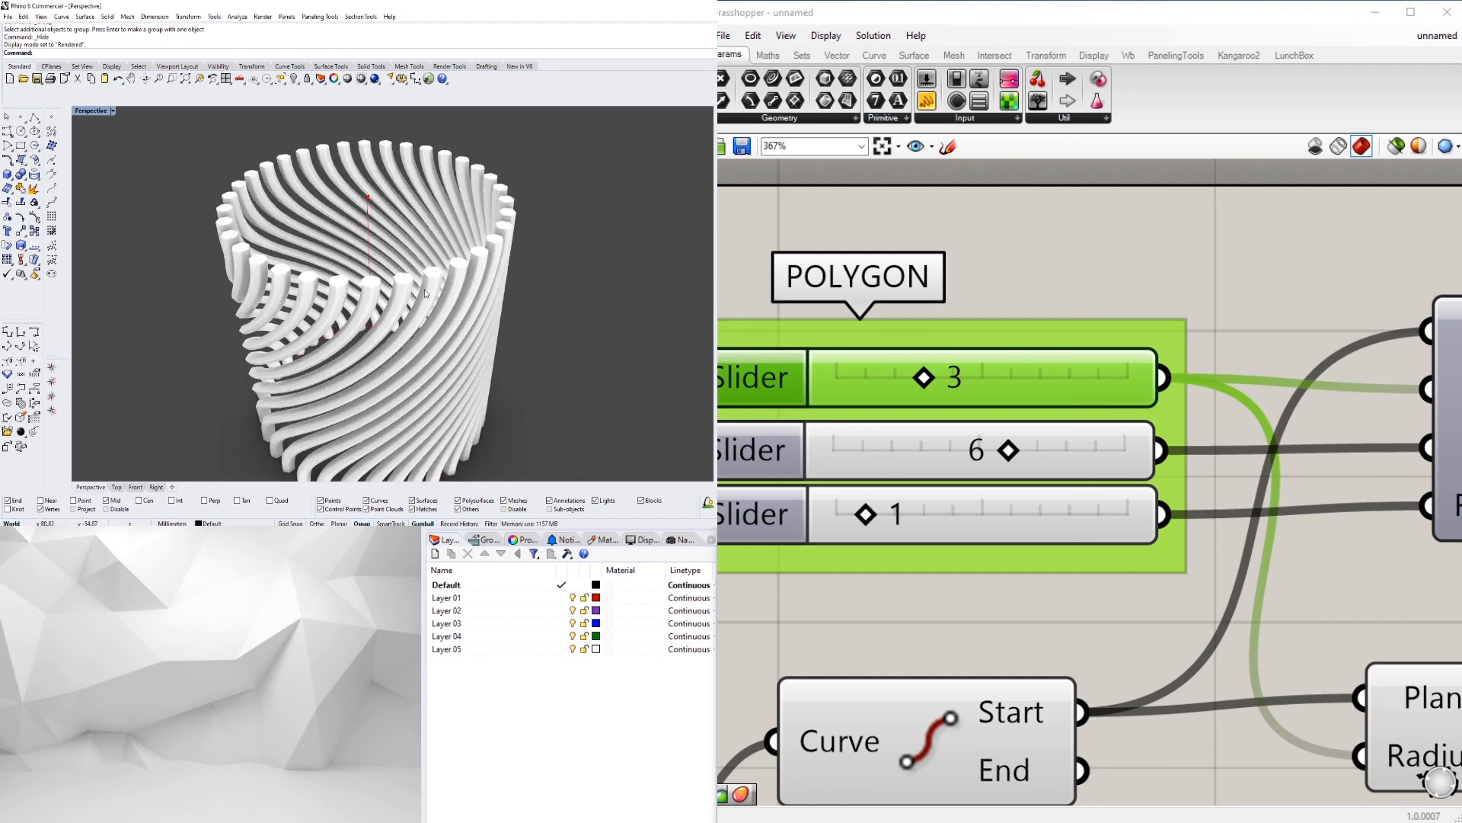
{"action": "scroll", "coordinate": [424, 282], "scroll_direction": "down", "scroll_amount": 5}
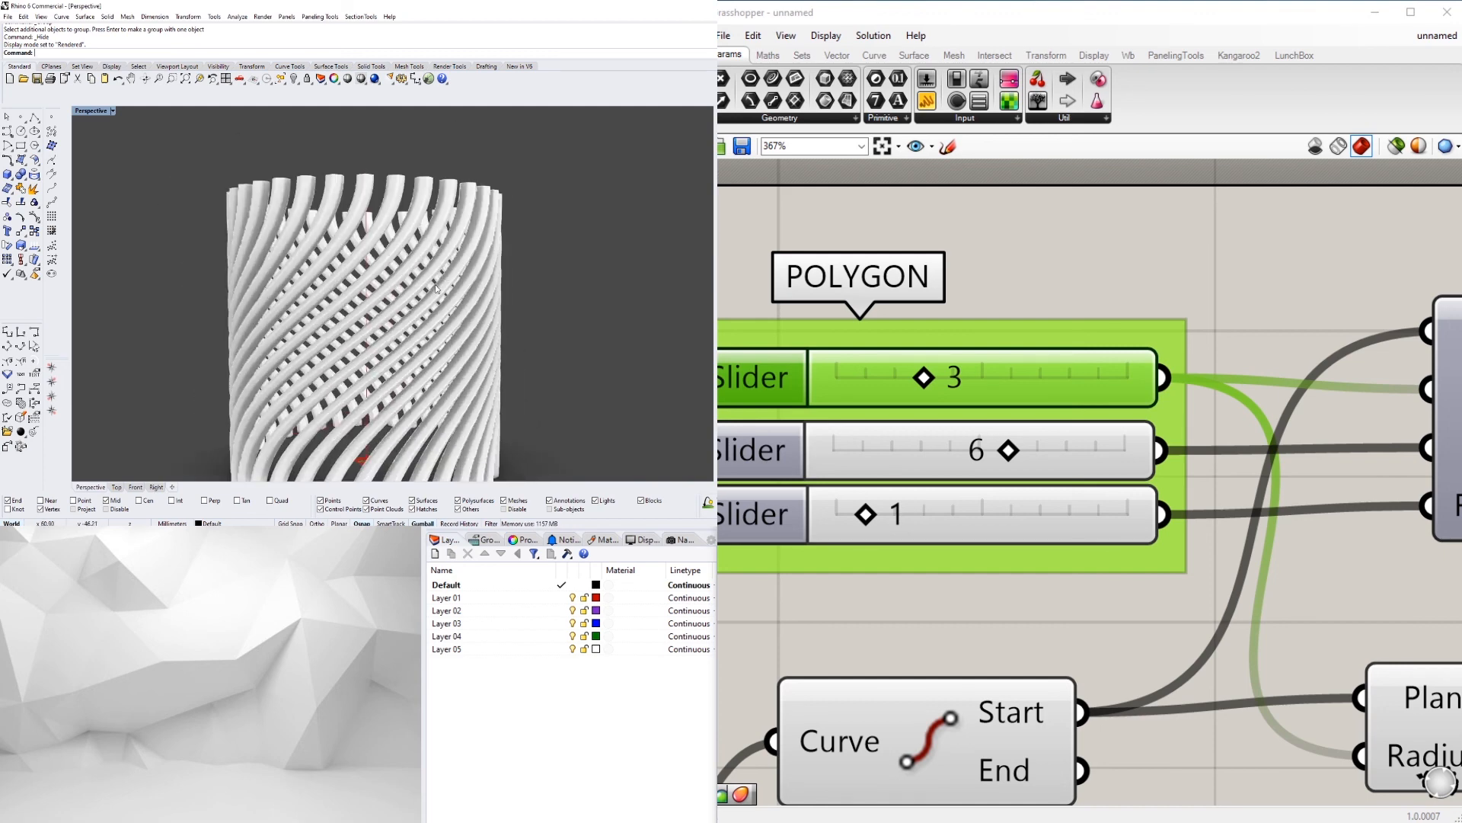
{"action": "right_click_drag", "start_coordinate": [427, 288], "coordinate": [436, 311]}
{"action": "double_click", "coordinate": [956, 392]}
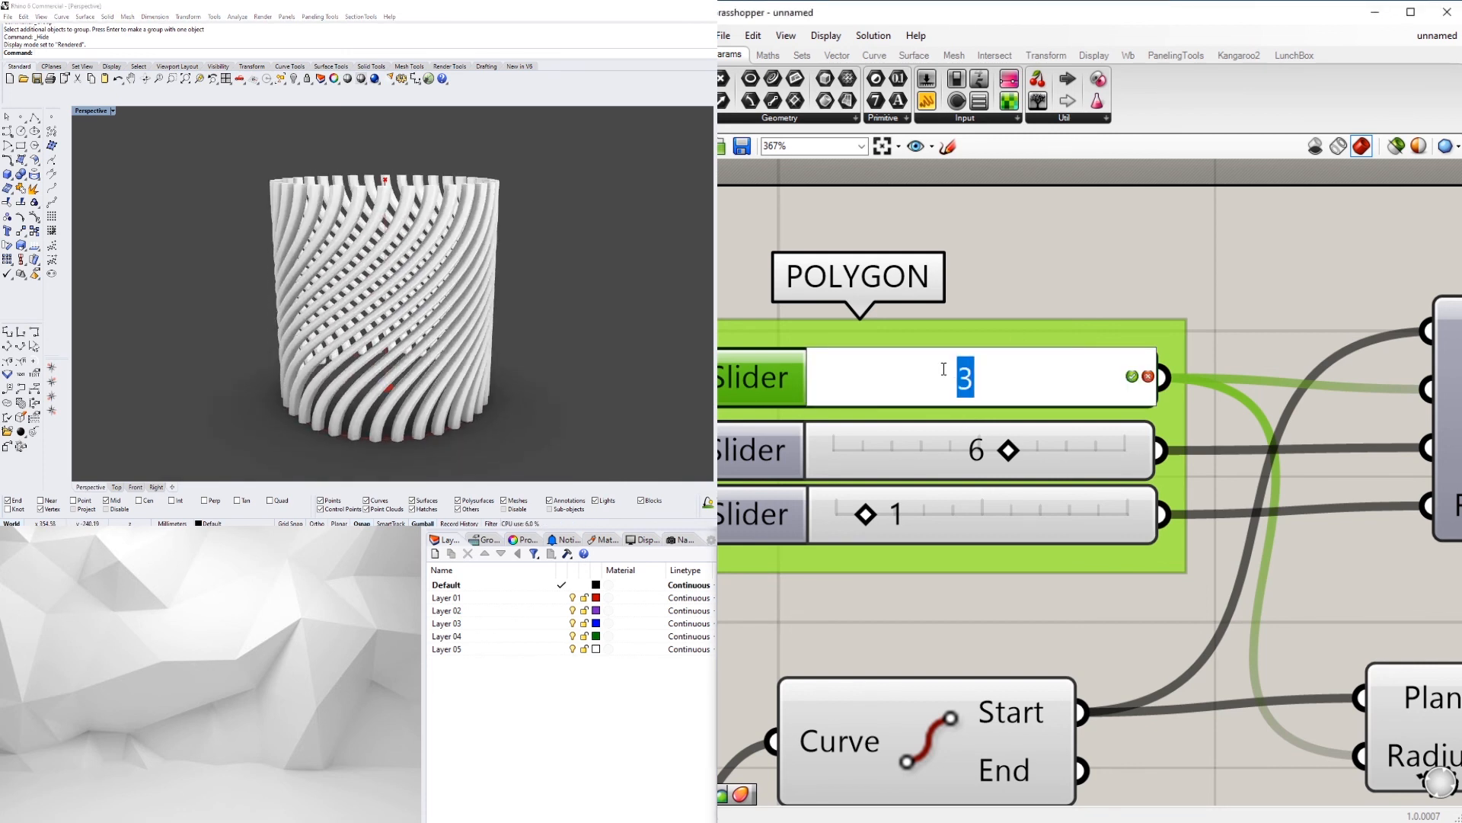
{"action": "type", "text": "8"}
{"action": "key", "text": "Return"}
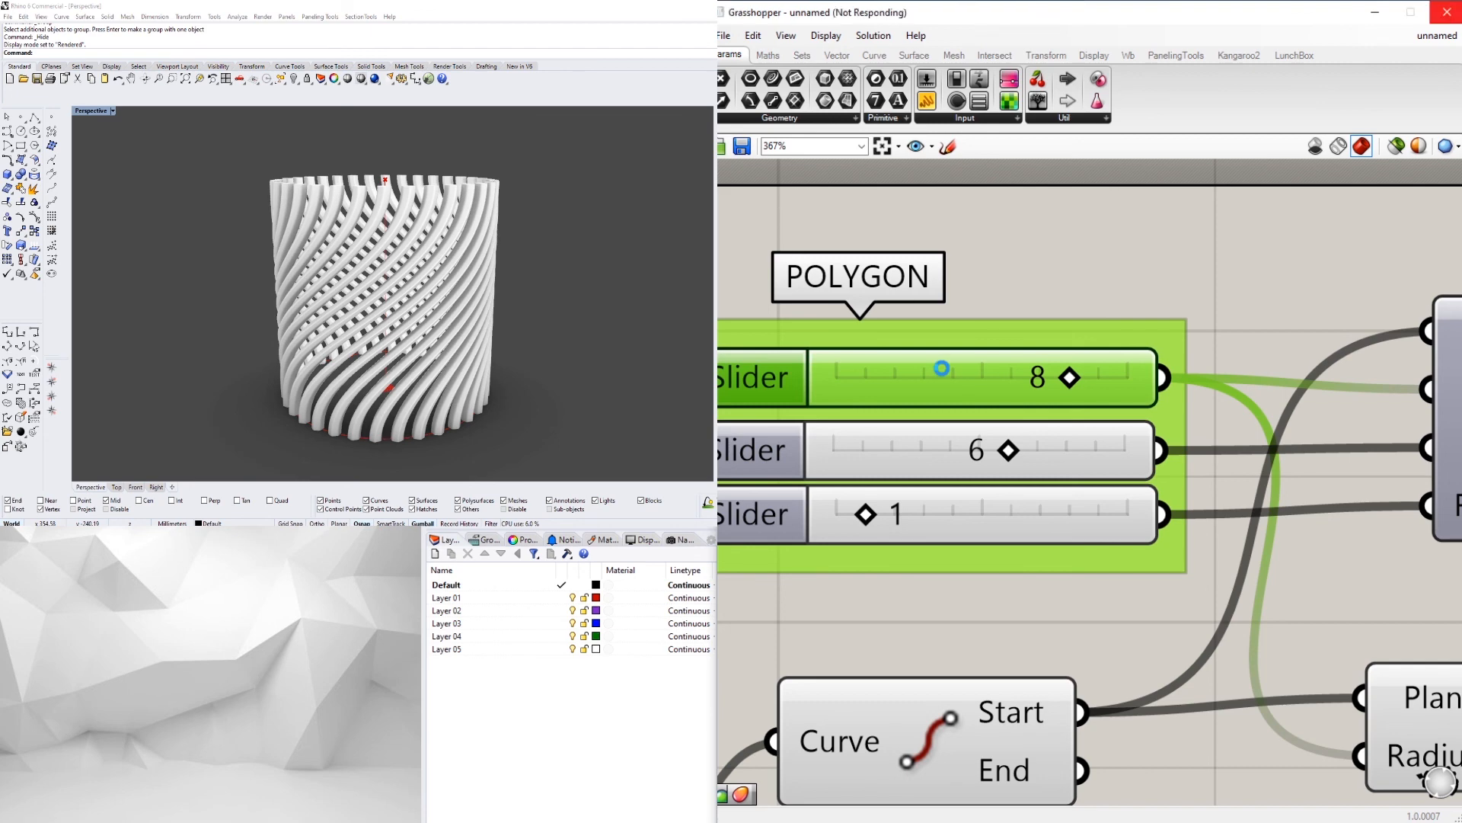
Step: Set the polygon's Segments slider to 3
{"action": "scroll", "coordinate": [1098, 400], "scroll_direction": "down", "scroll_amount": 5}
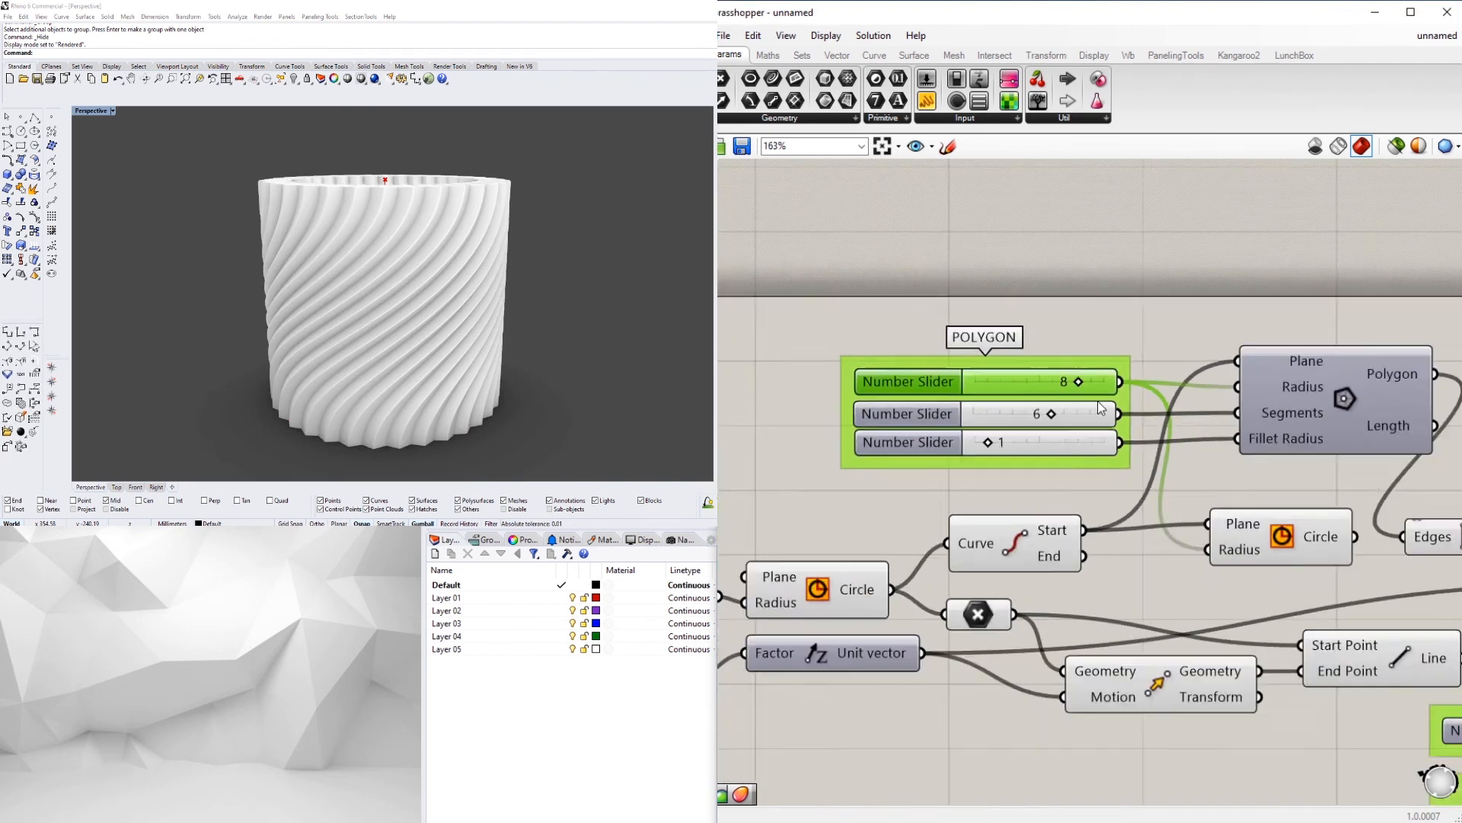
{"action": "right_click_drag", "start_coordinate": [1224, 486], "coordinate": [1108, 453]}
{"action": "right_click_drag", "start_coordinate": [463, 177], "coordinate": [469, 225]}
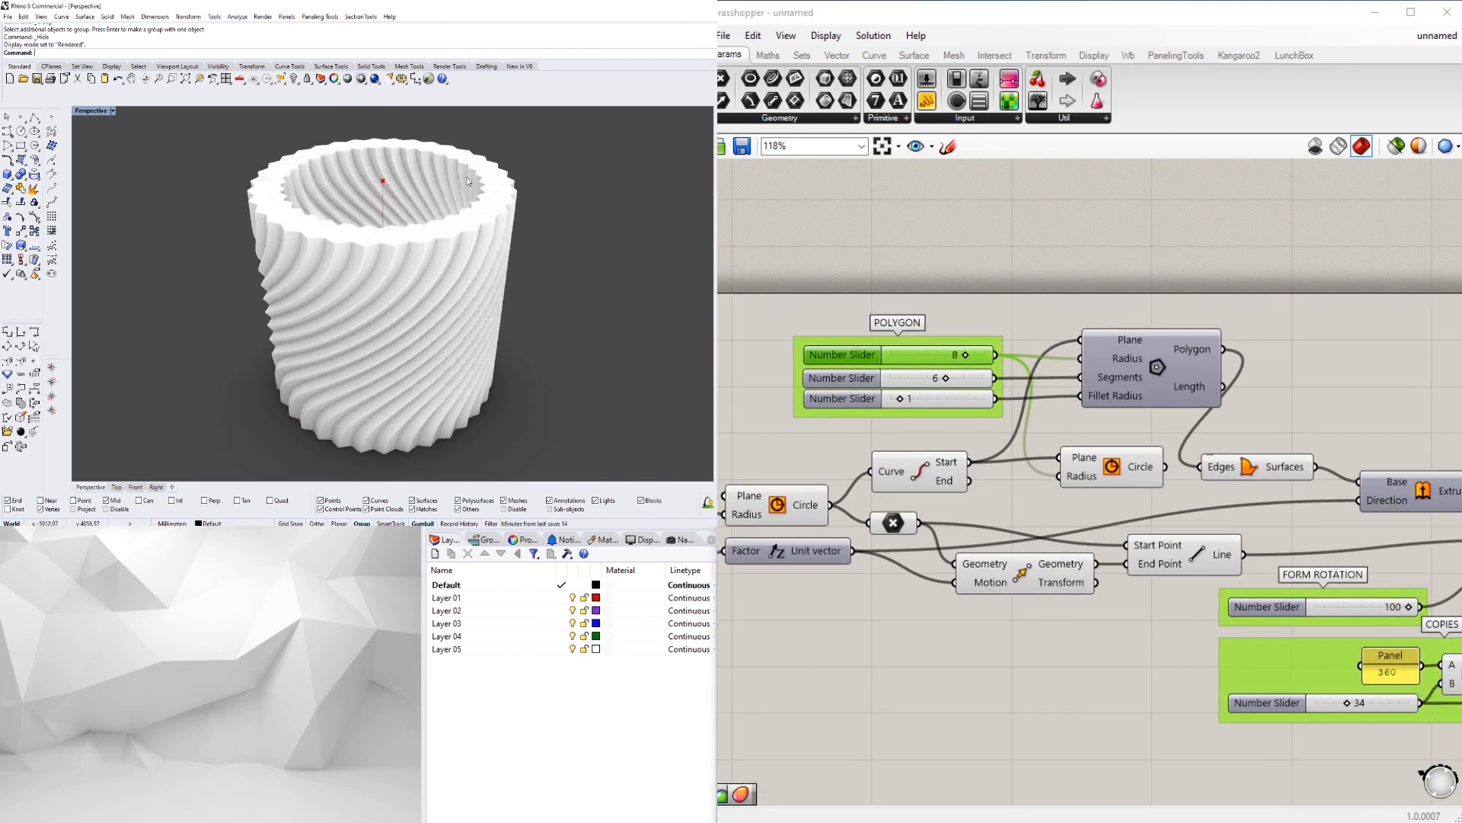
{"action": "double_click", "coordinate": [935, 378]}
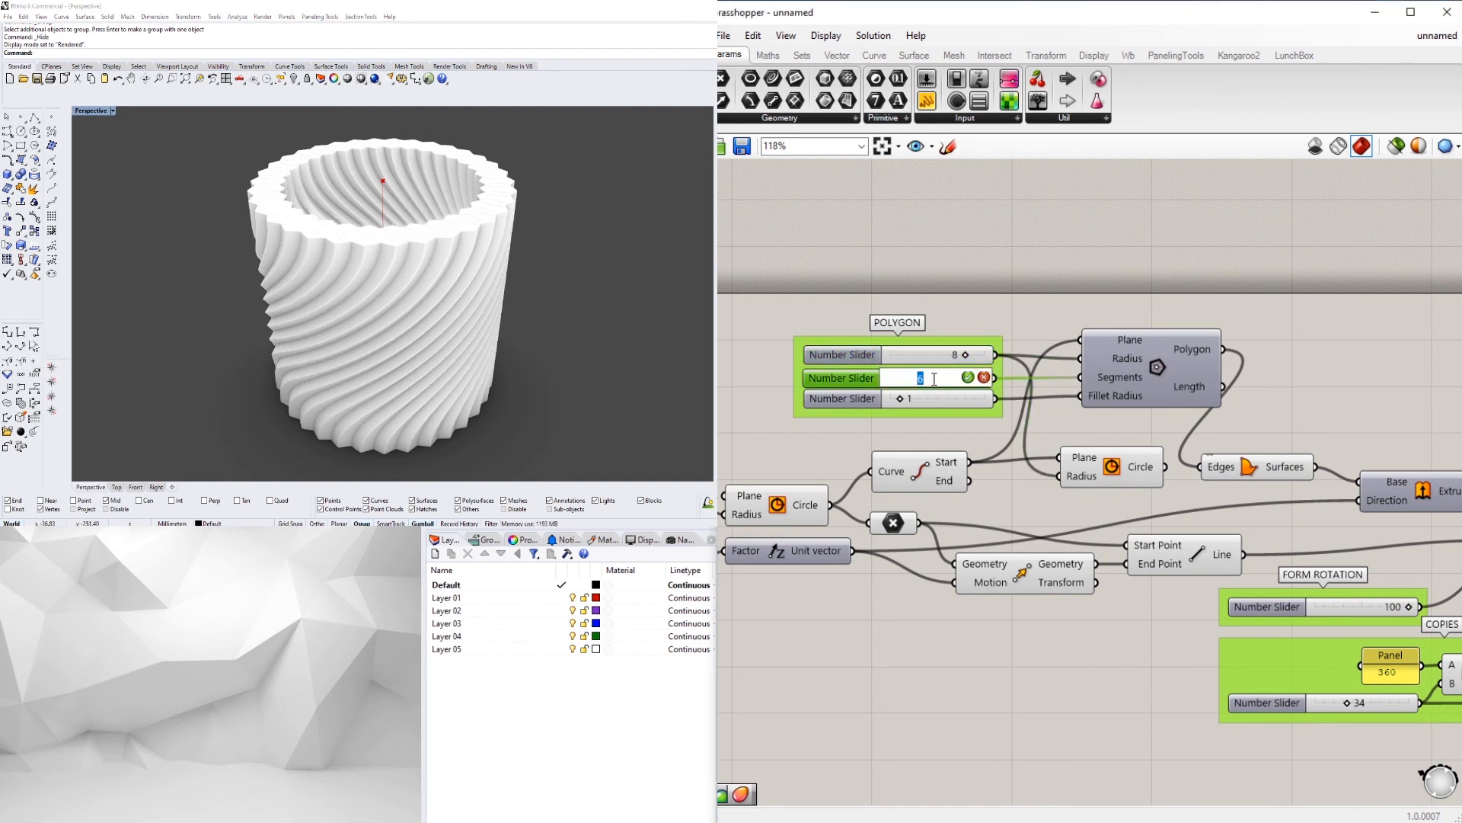
{"action": "type", "text": "3"}
{"action": "key", "text": "Return"}
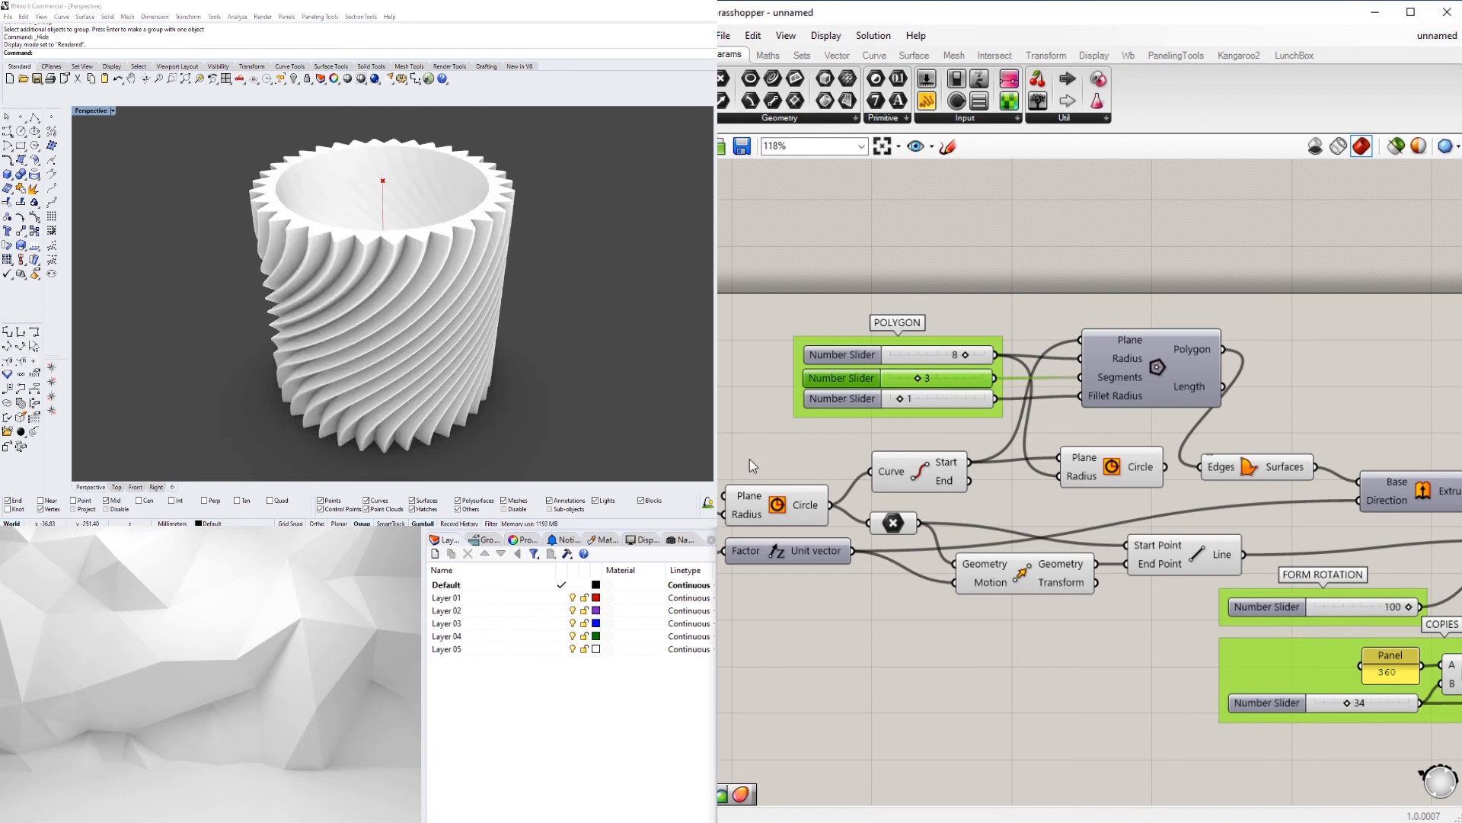
Step: Bake the final Rotate component's geometry into the Rhino model and deselect the component
{"action": "scroll", "coordinate": [380, 178], "scroll_direction": "up", "scroll_amount": 5}
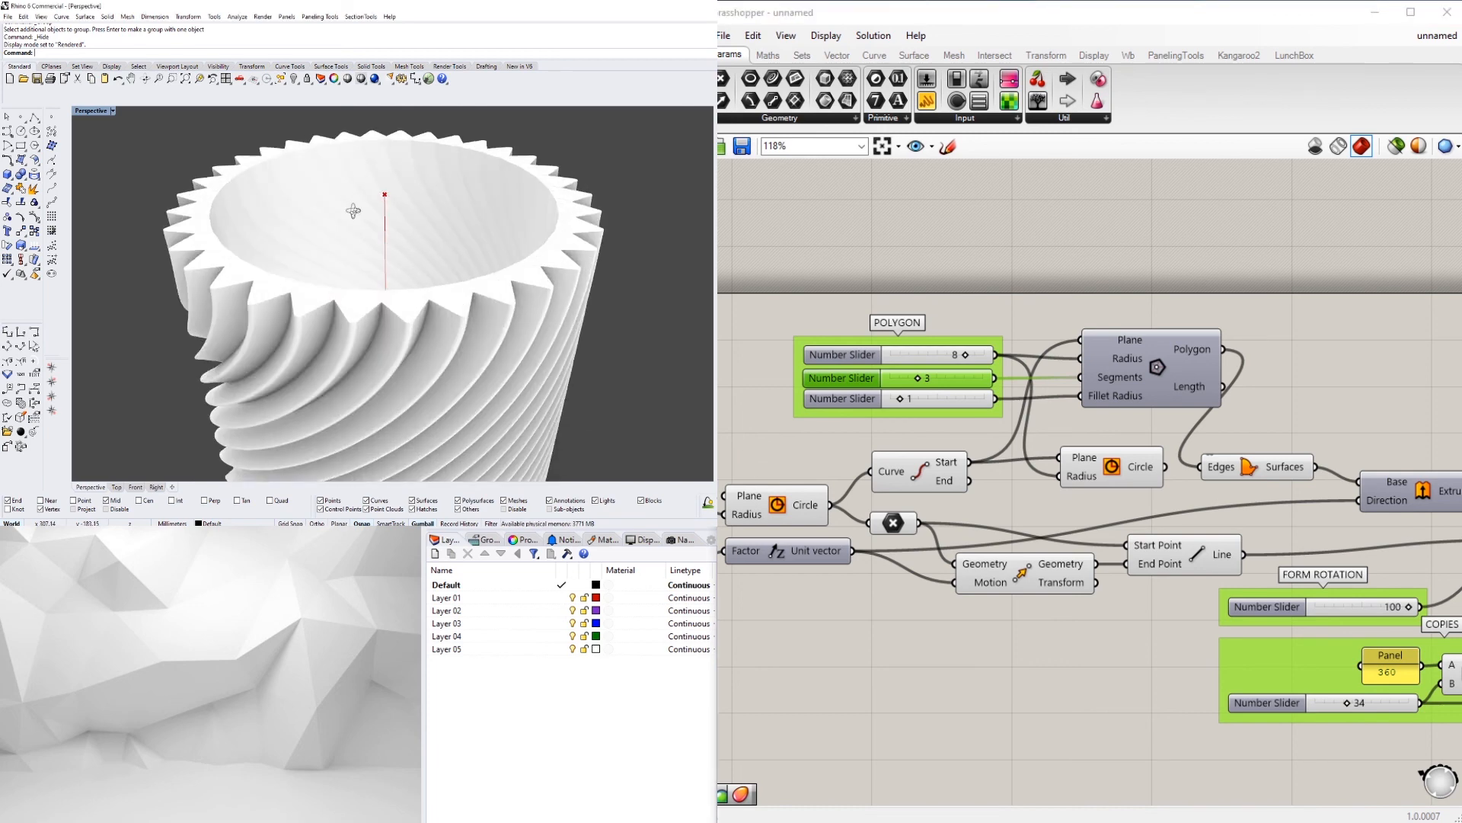
{"action": "right_click_drag", "start_coordinate": [438, 198], "coordinate": [442, 187]}
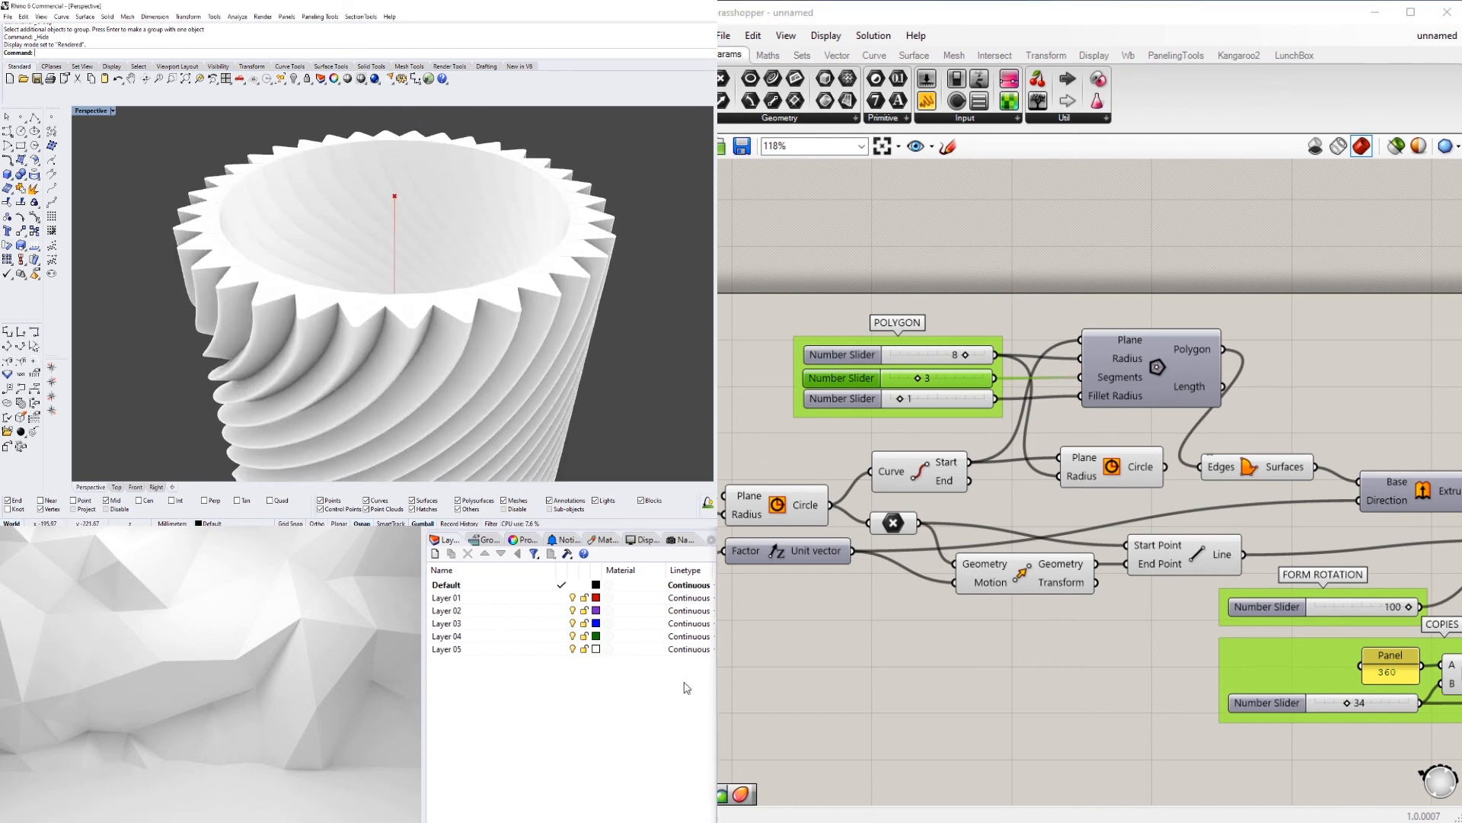
{"action": "right_click_drag", "start_coordinate": [427, 249], "coordinate": [492, 302]}
{"action": "scroll", "coordinate": [434, 272], "scroll_direction": "down", "scroll_amount": 5}
{"action": "scroll", "coordinate": [1353, 434], "scroll_direction": "down", "scroll_amount": 3}
{"action": "right_click_drag", "start_coordinate": [1352, 434], "coordinate": [1192, 447]}
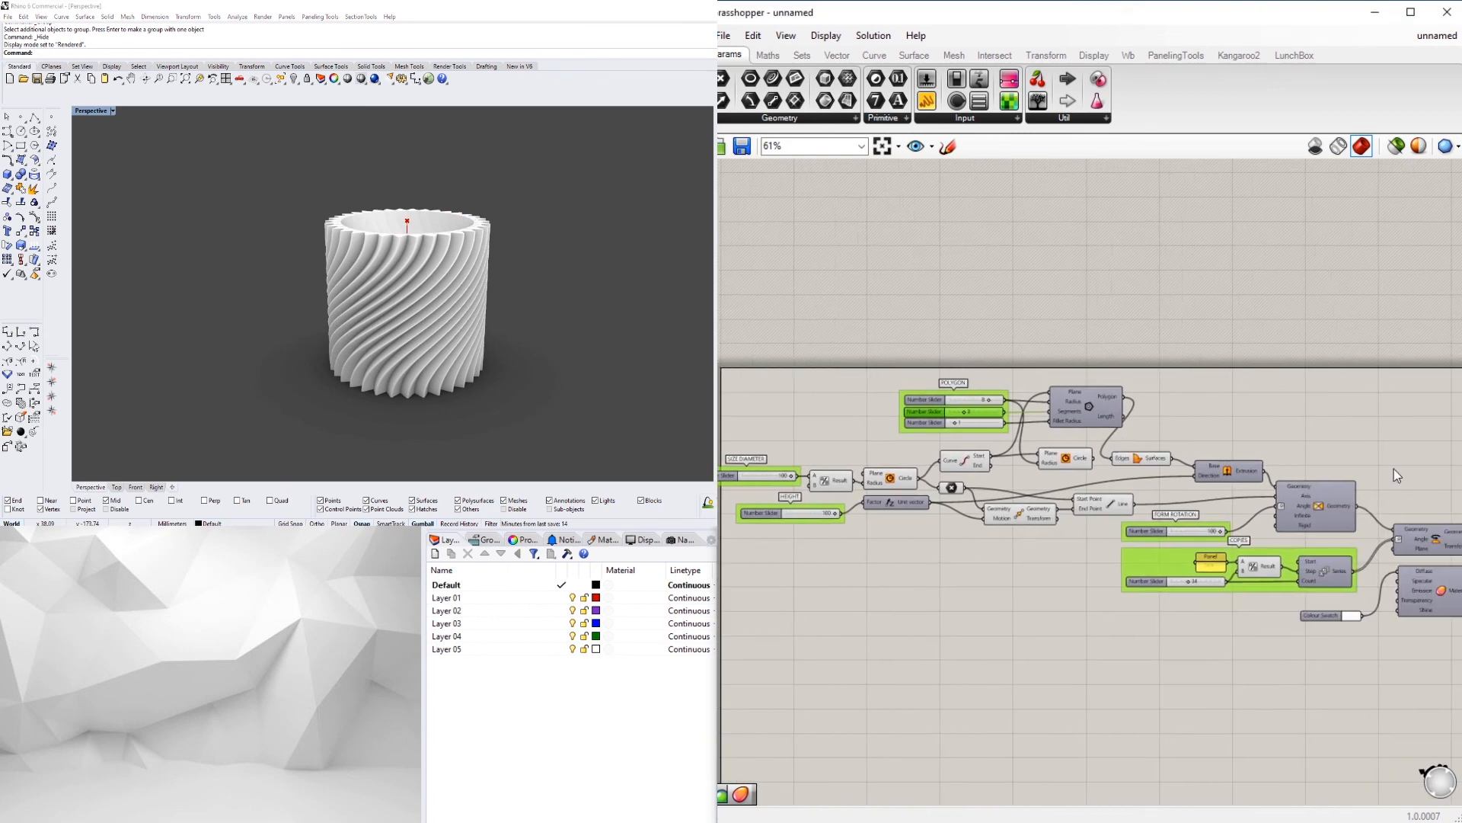
{"action": "right_click_drag", "start_coordinate": [1395, 470], "coordinate": [943, 448]}
{"action": "scroll", "coordinate": [1078, 527], "scroll_direction": "up", "scroll_amount": 4}
{"action": "right_click_drag", "start_coordinate": [998, 527], "coordinate": [1287, 518]}
{"action": "left_click", "coordinate": [1171, 468]}
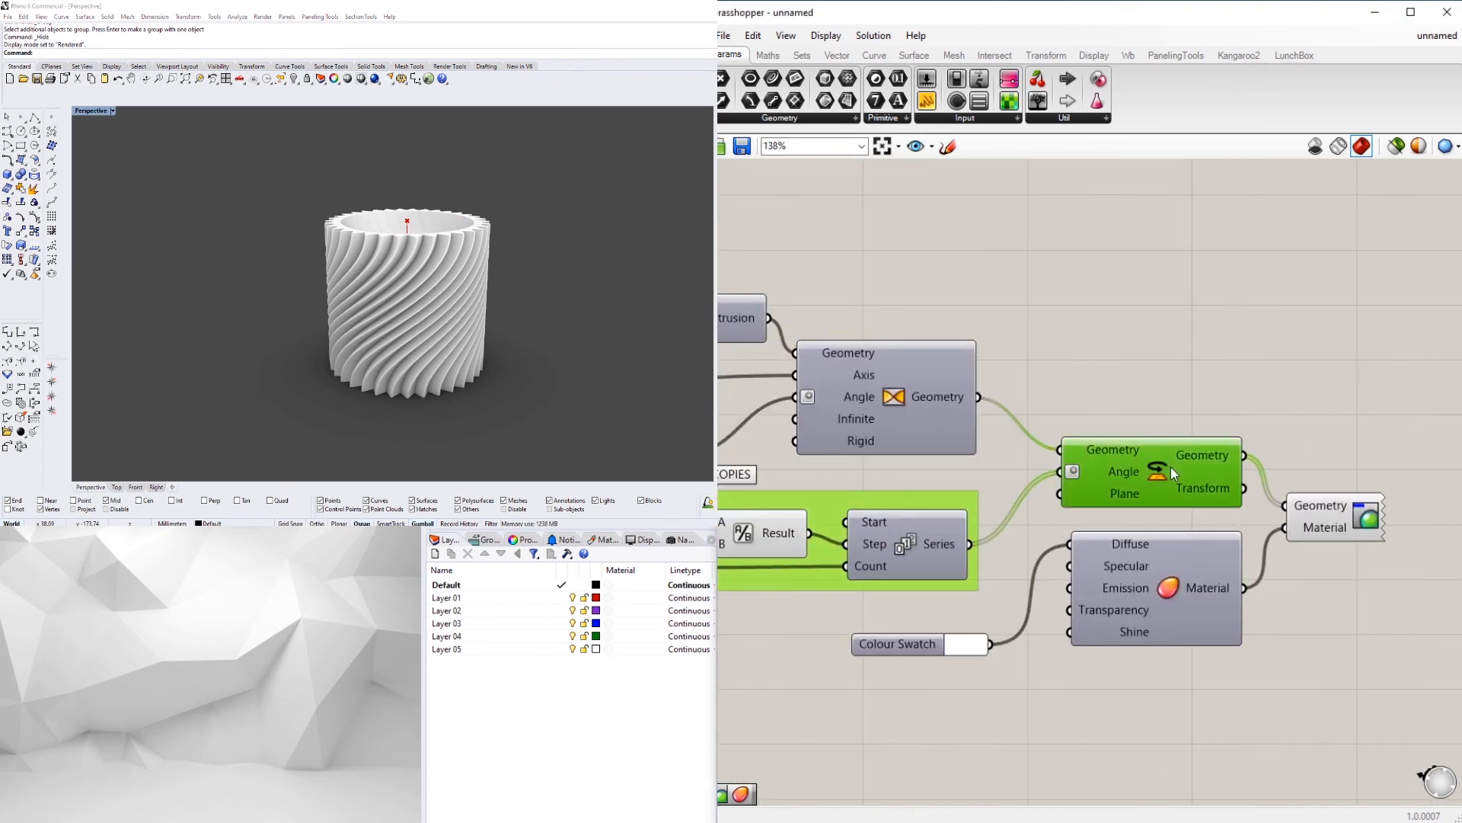
{"action": "middle_click", "coordinate": [1170, 464]}
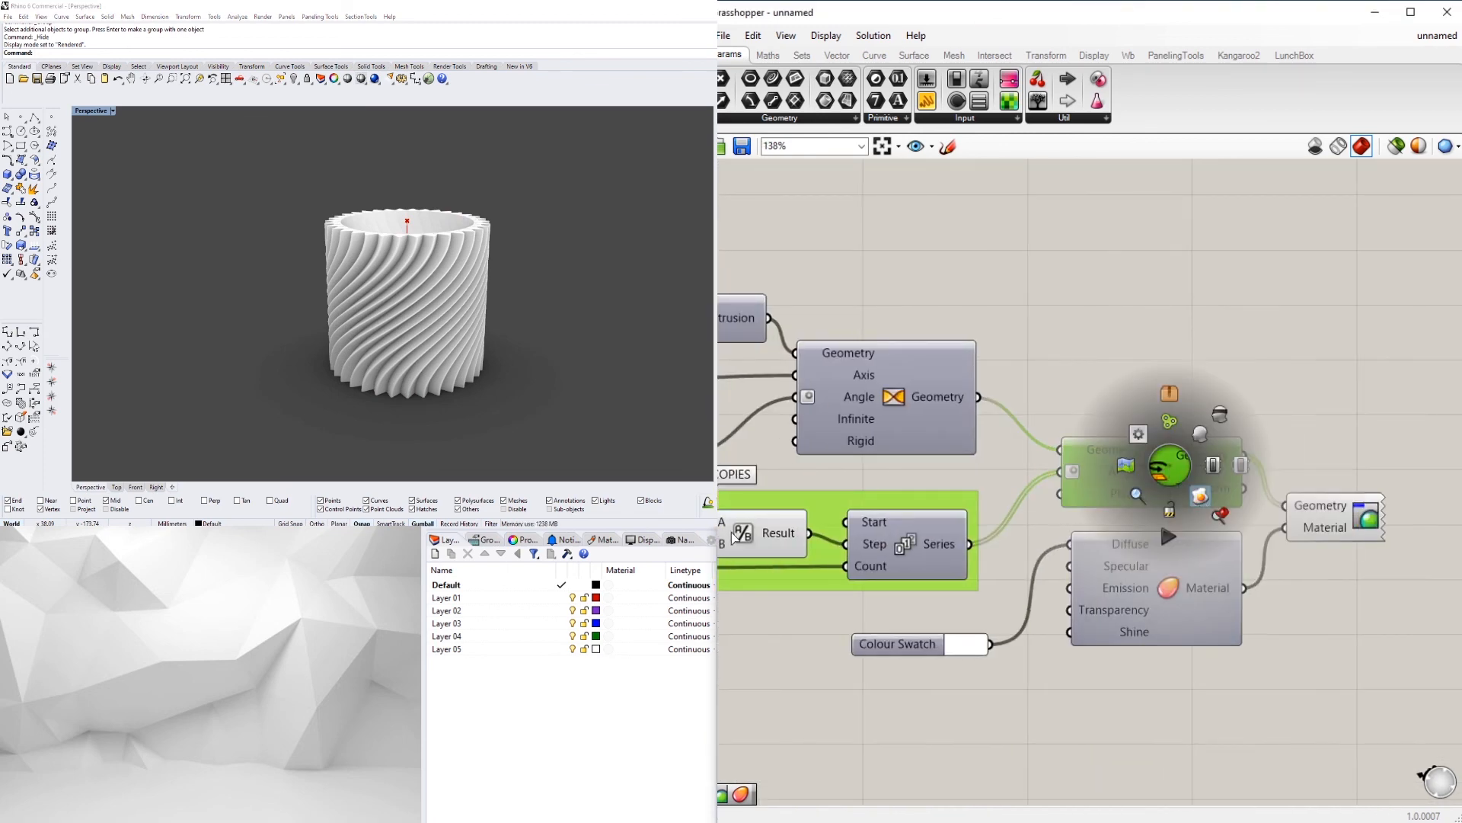
{"action": "left_click", "coordinate": [1170, 467]}
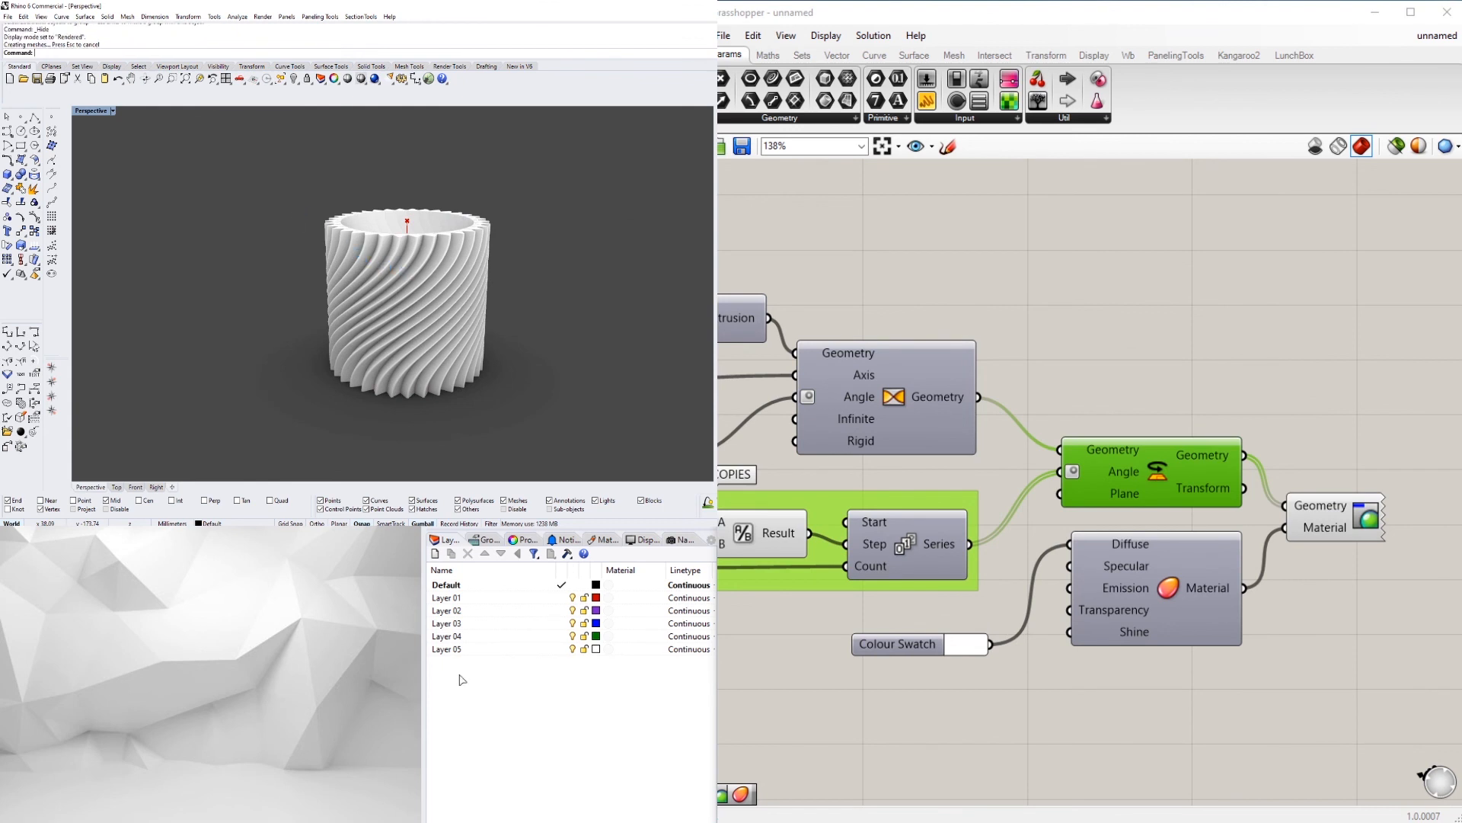
{"action": "left_click", "coordinate": [1048, 231]}
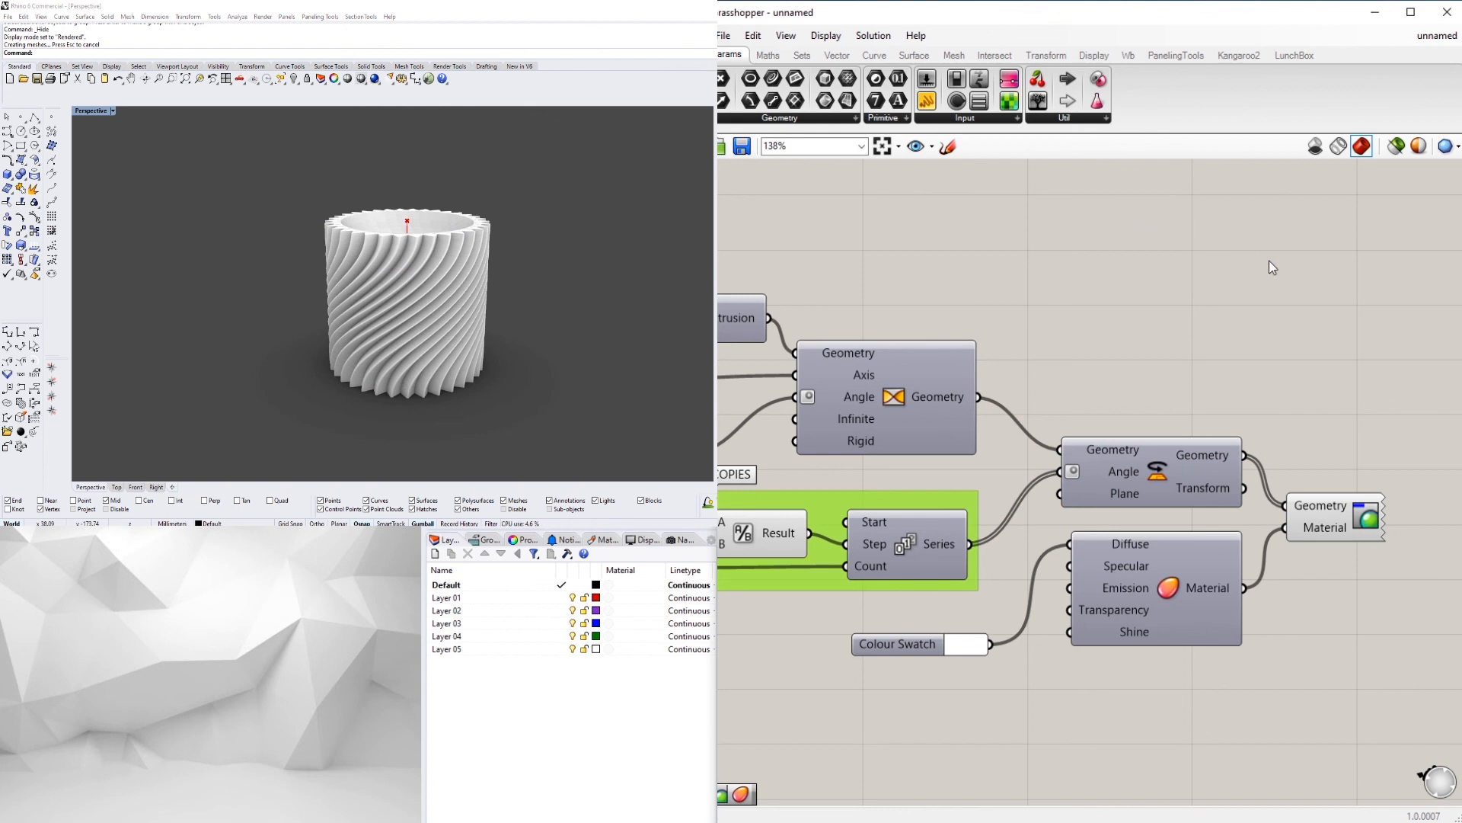
{"action": "scroll", "coordinate": [1030, 331], "scroll_direction": "down", "scroll_amount": 4}
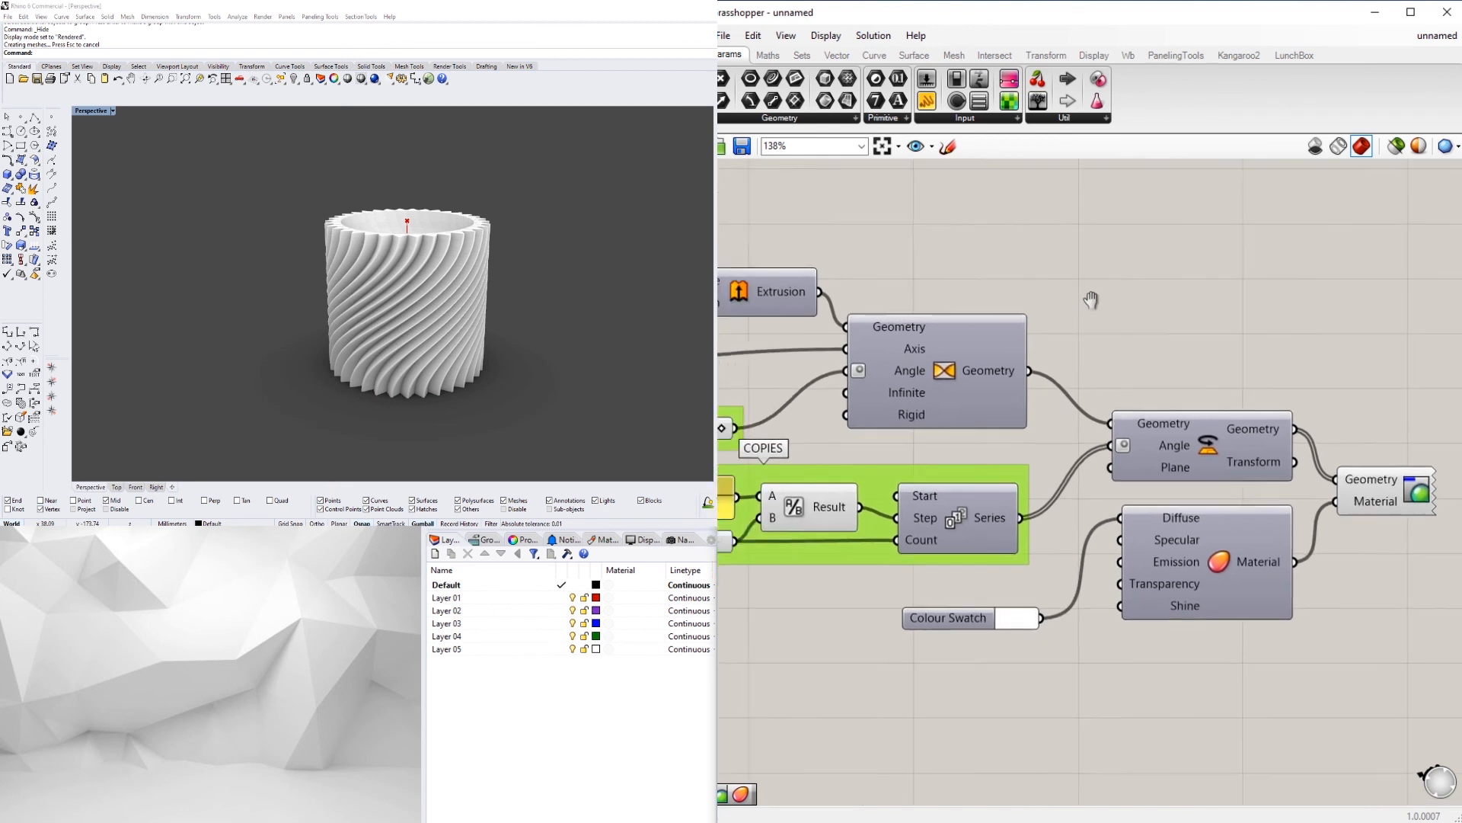